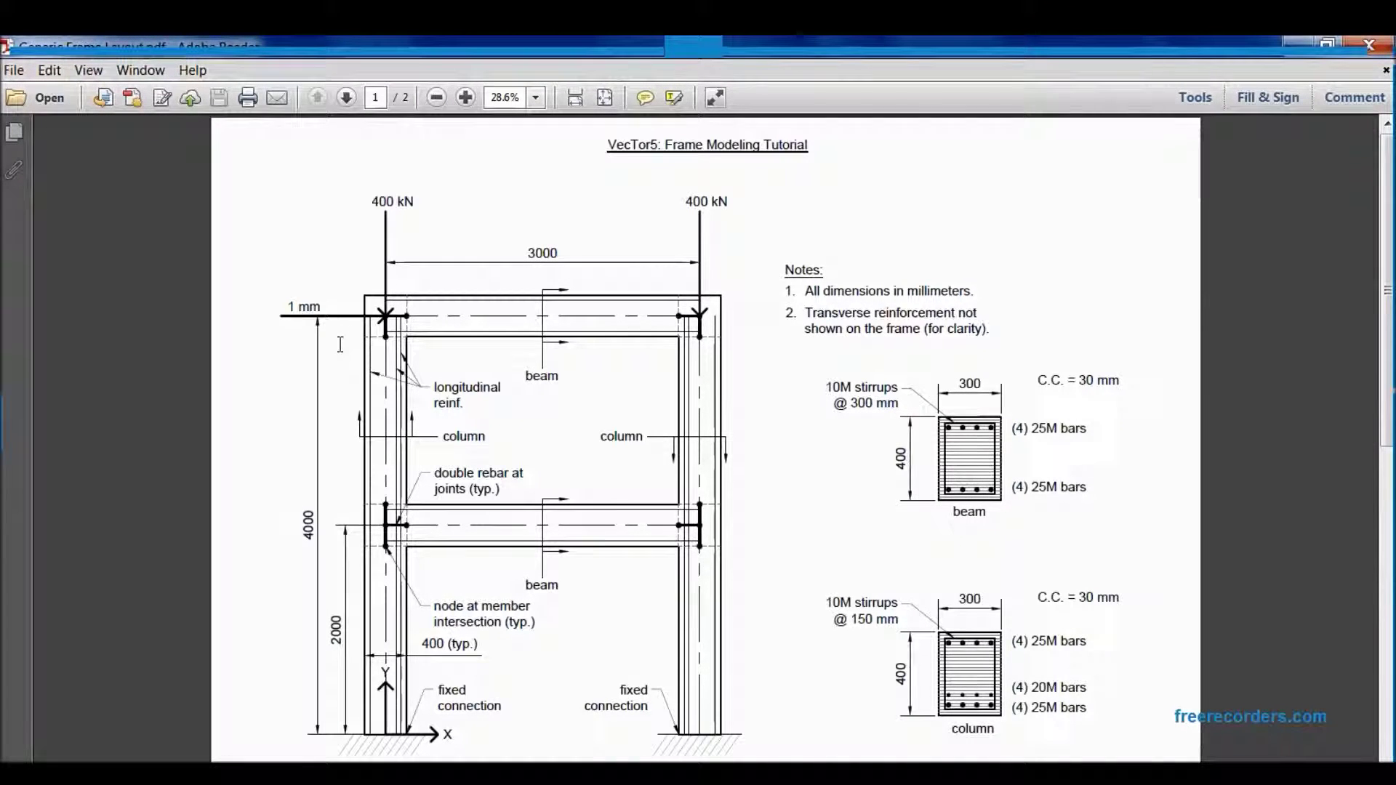
Examine the frame layout drawing's lateral displacement, and the beam section's dimensions, reinforcement bars and clear cover.
drag(289, 309, 321, 312)
click(422, 361)
drag(843, 398, 1016, 471)
click(957, 505)
drag(1050, 445, 1089, 495)
drag(1038, 379, 1121, 380)
drag(960, 384, 982, 385)
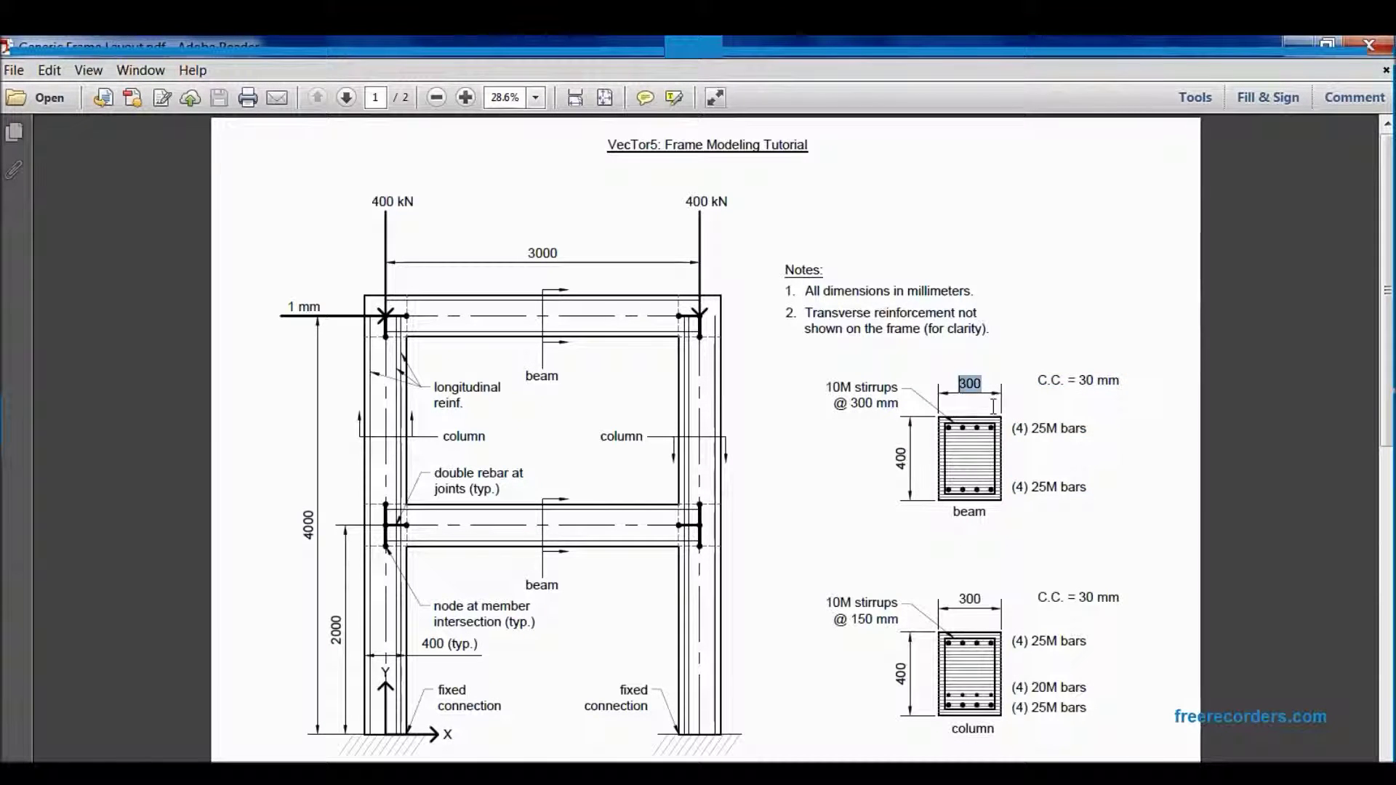
drag(915, 449, 917, 495)
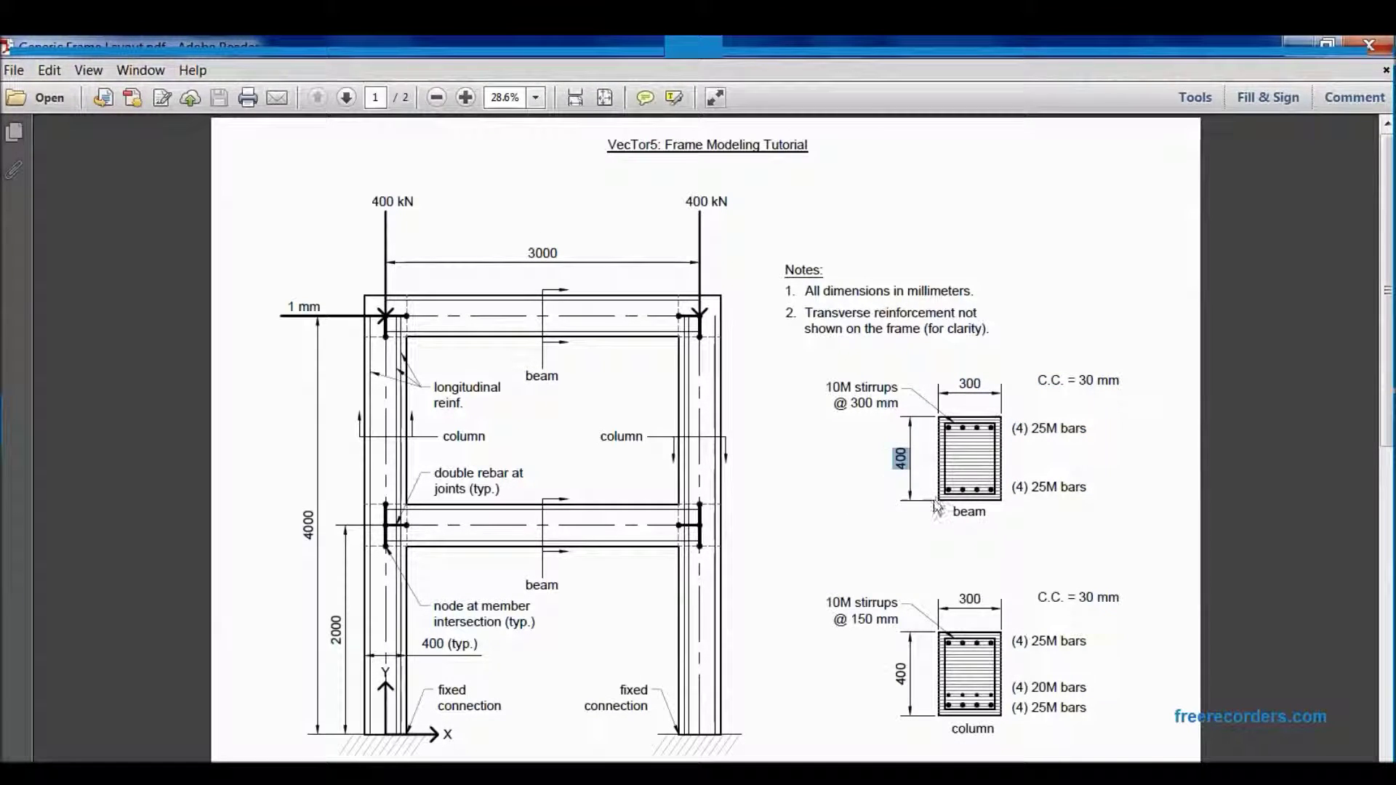
Examine the high-strength concrete properties on page 2, including the Popovics-HSC note, concrete strength, e0 strain formula and manual reference.
scroll(947, 516, down, 3)
scroll(909, 521, up, 4)
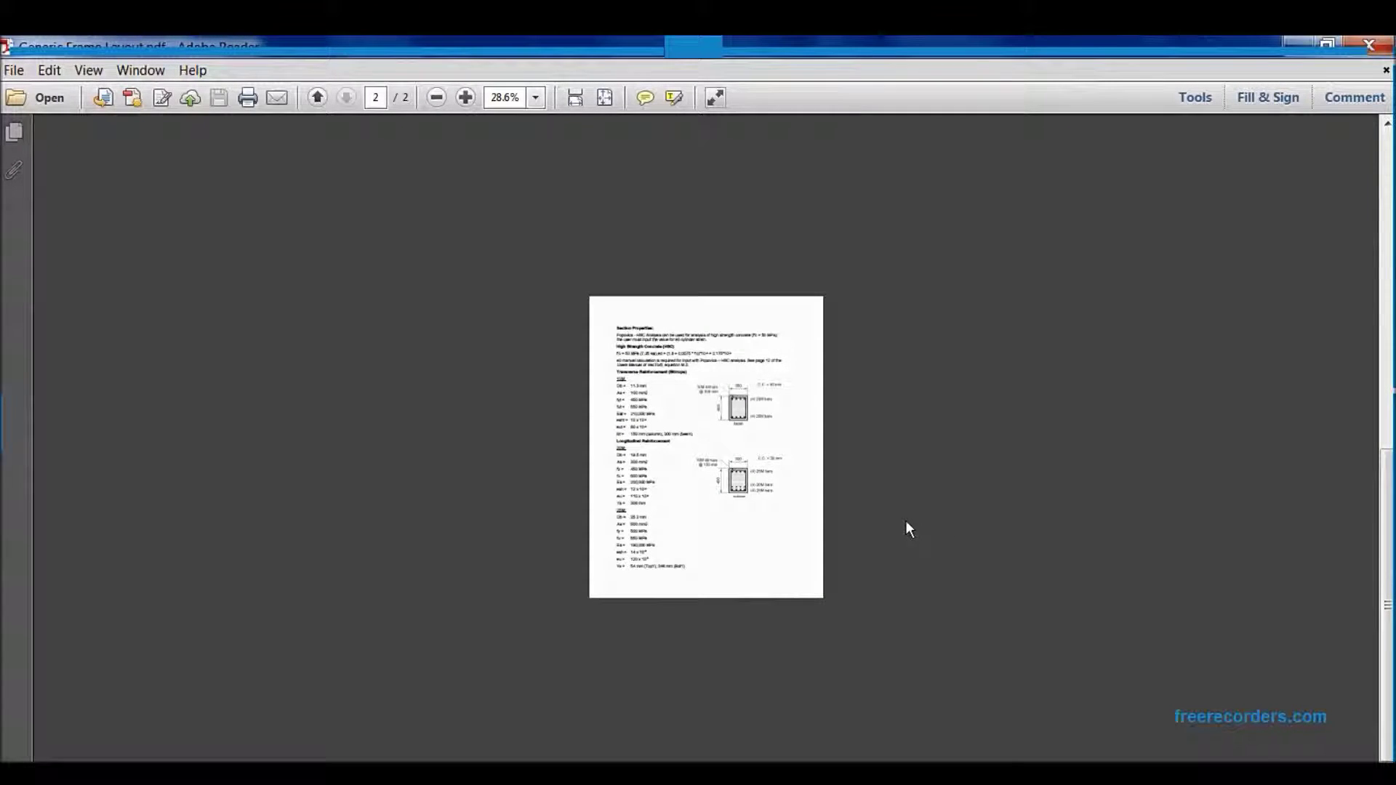
scroll(864, 510, down, 1)
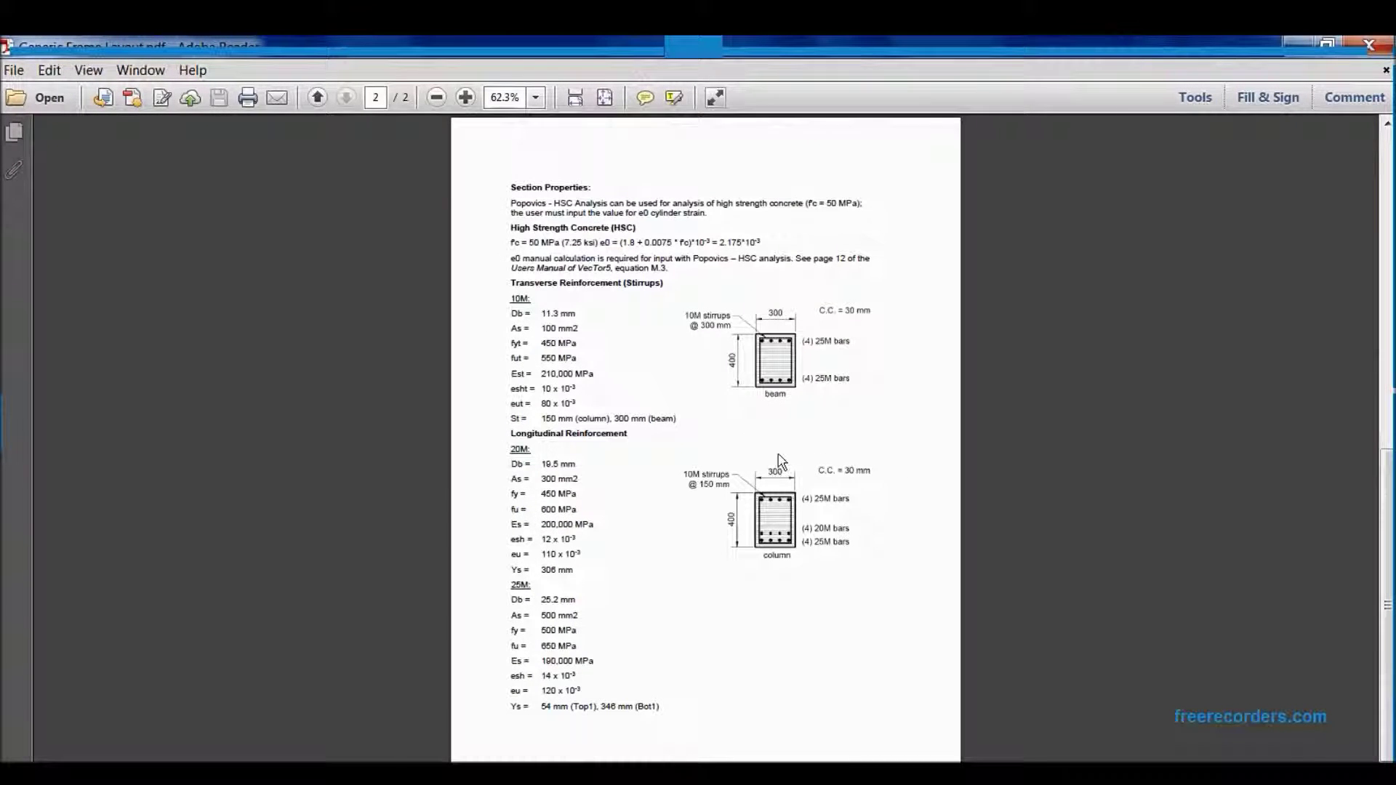
scroll(619, 372, up, 3)
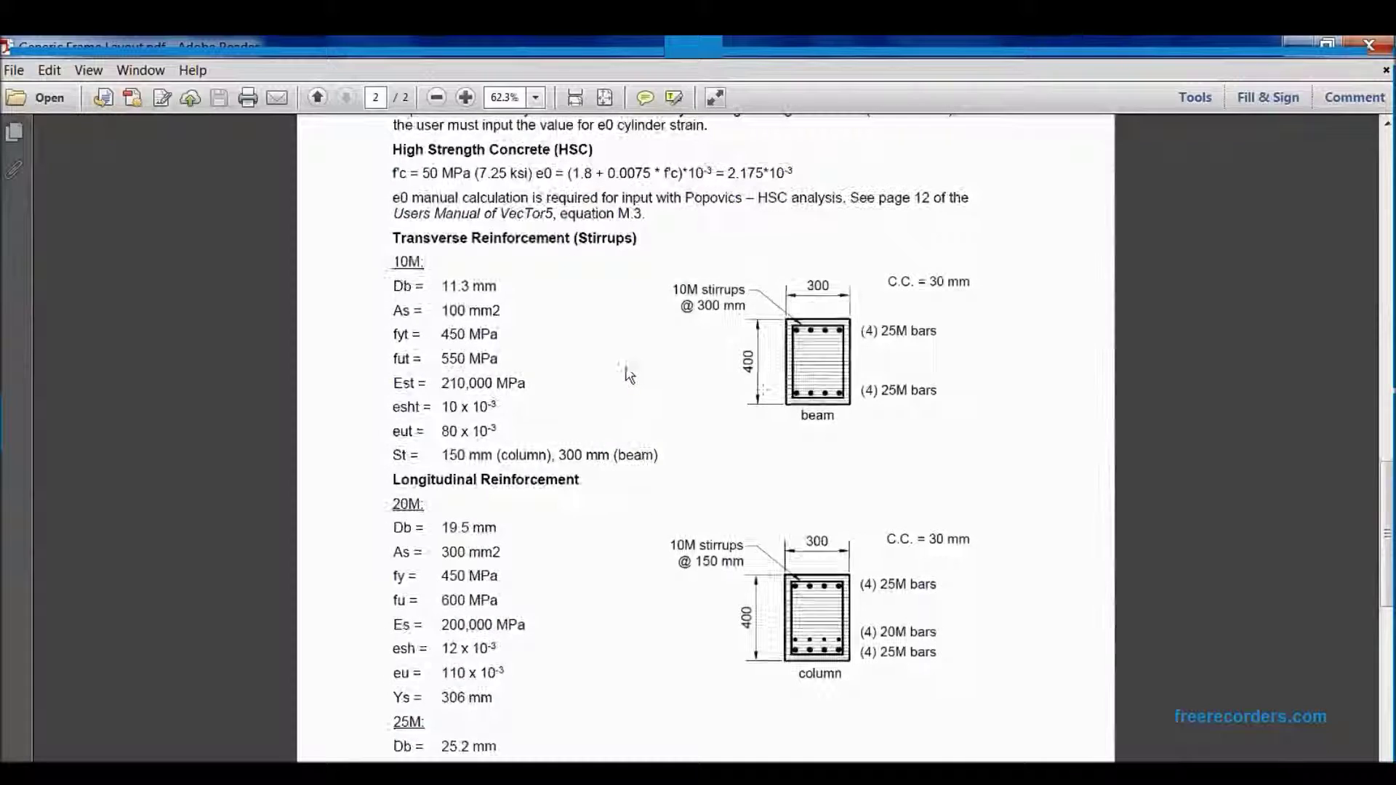
scroll(773, 422, up, 3)
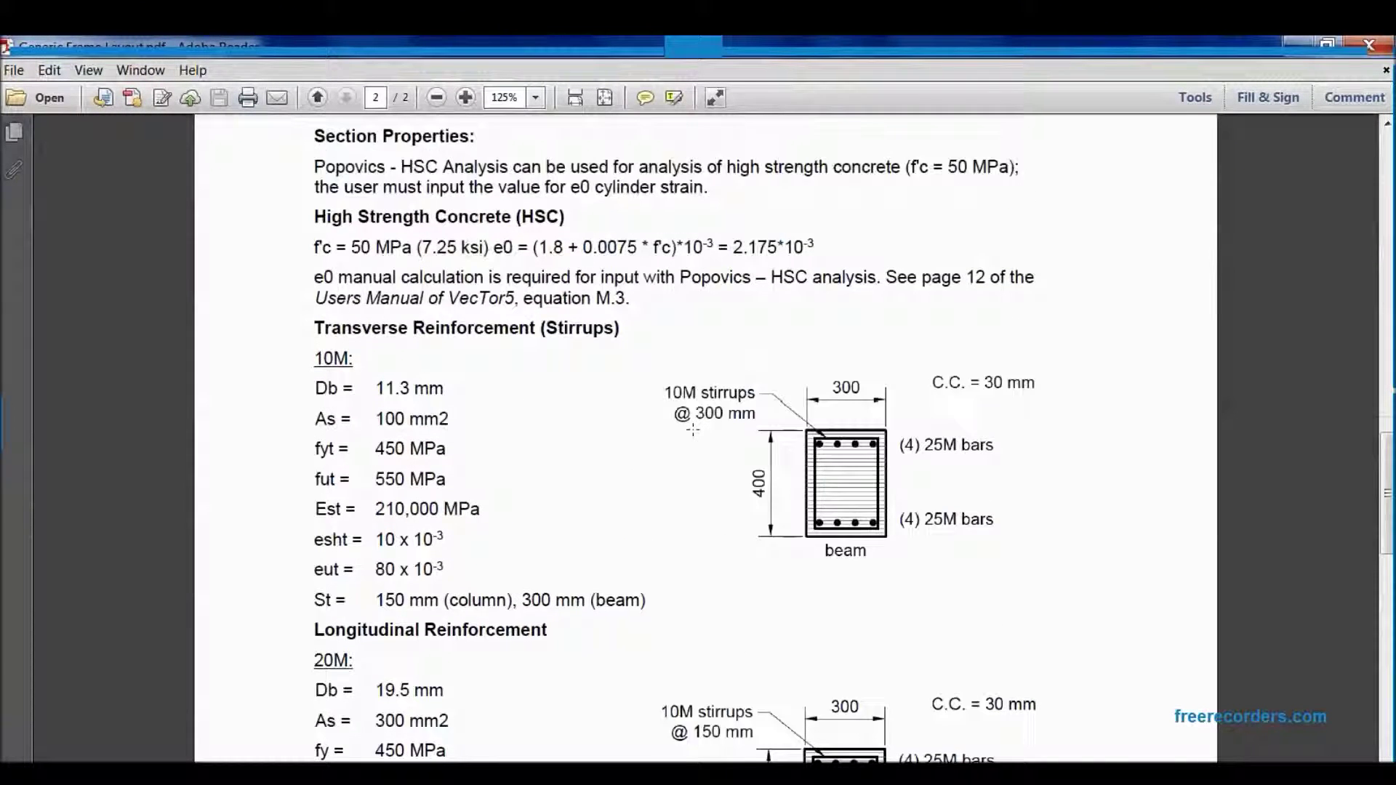
drag(315, 212, 440, 214)
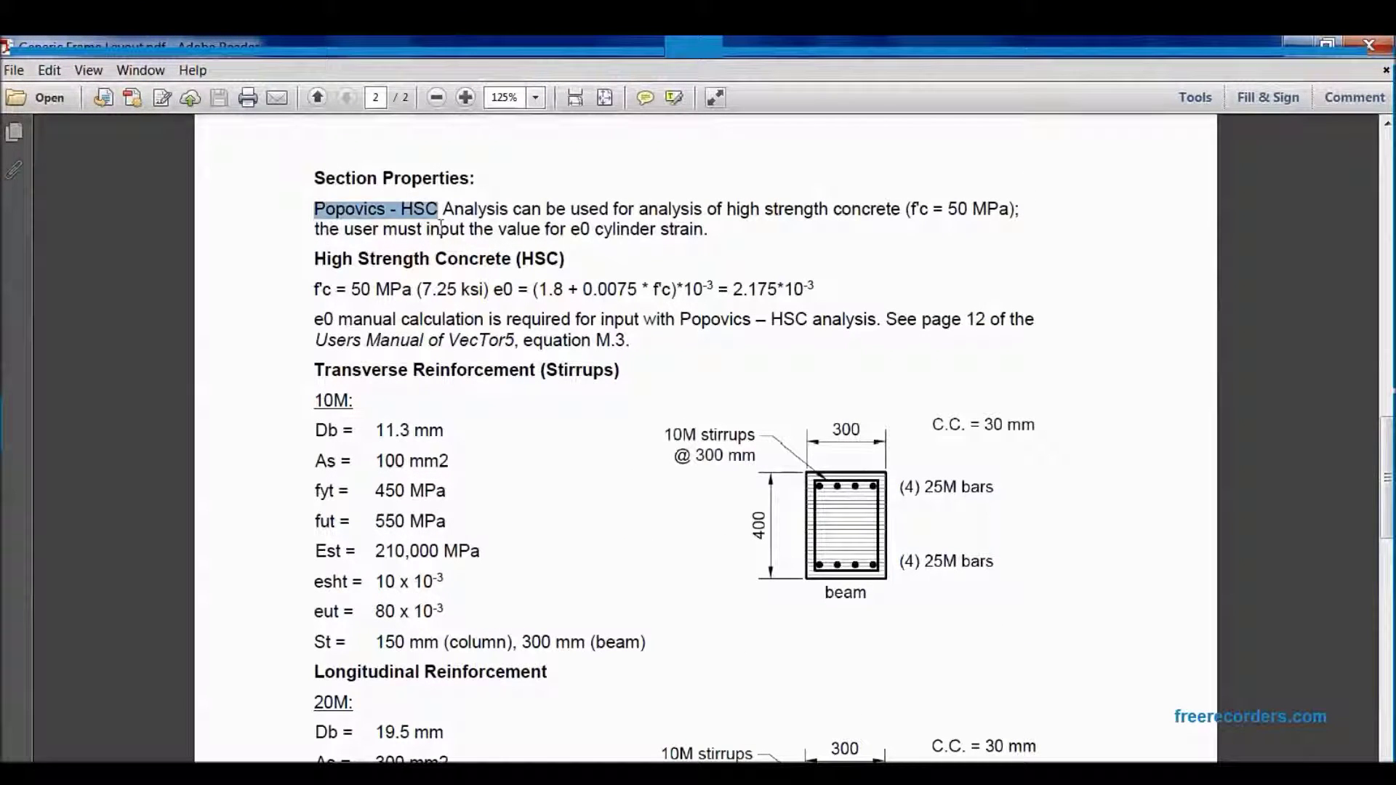
click(472, 232)
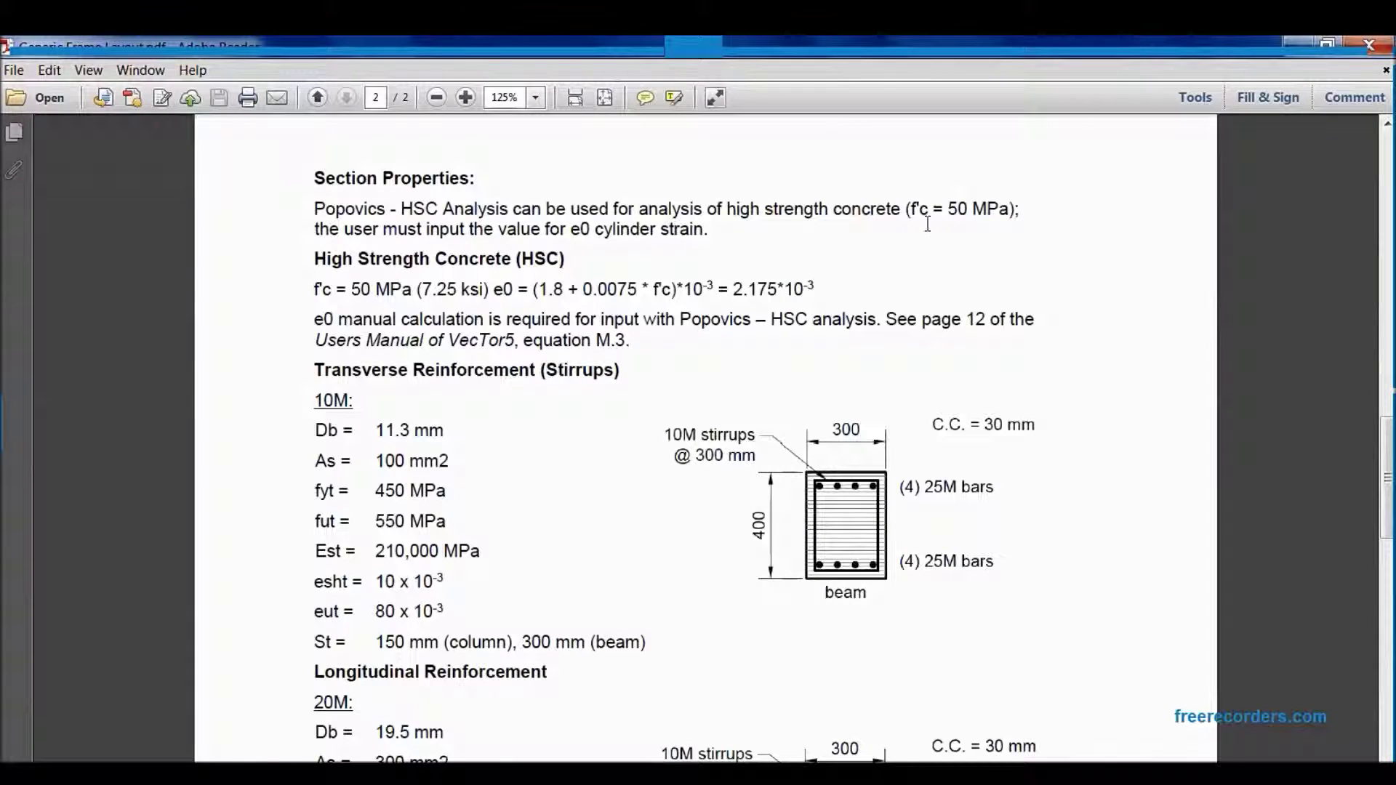
drag(912, 221, 993, 231)
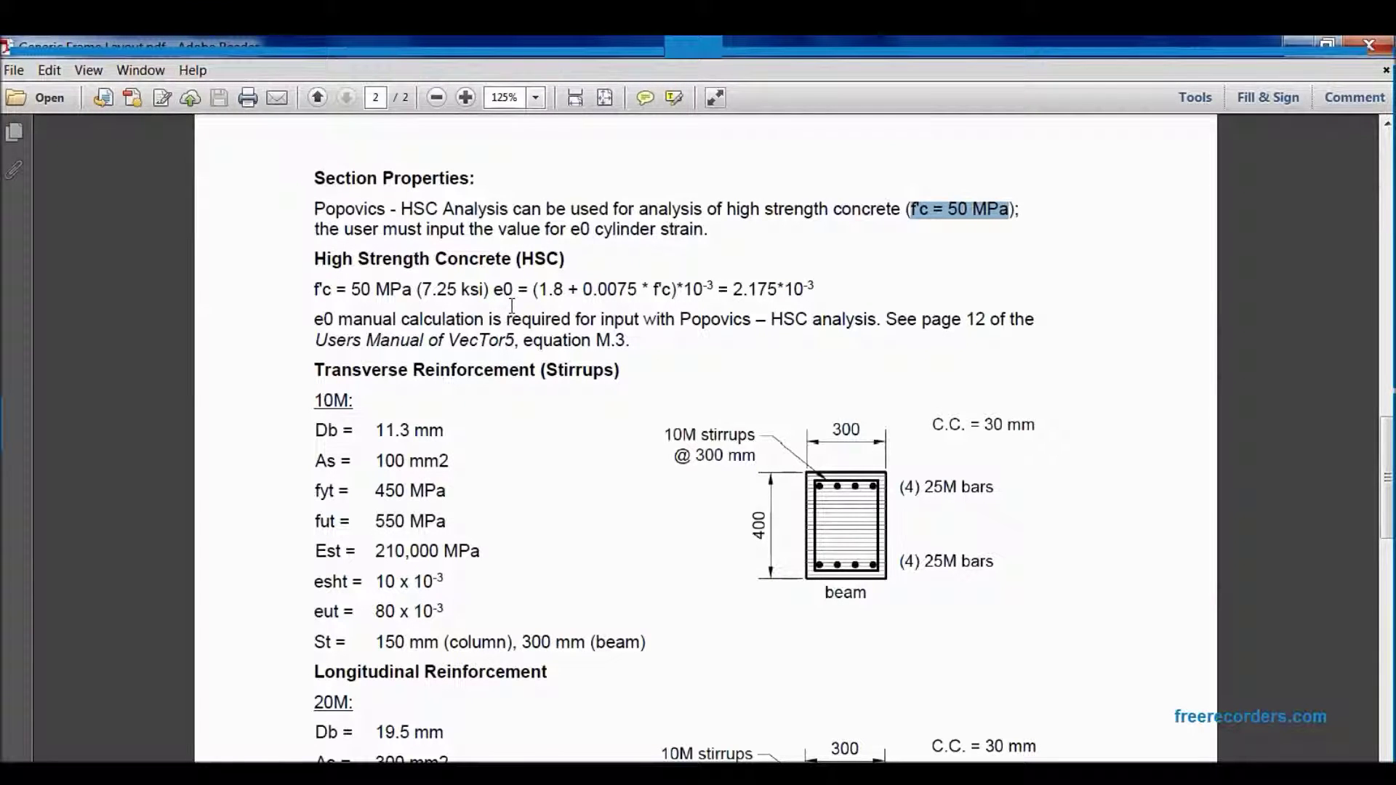
drag(494, 290, 833, 307)
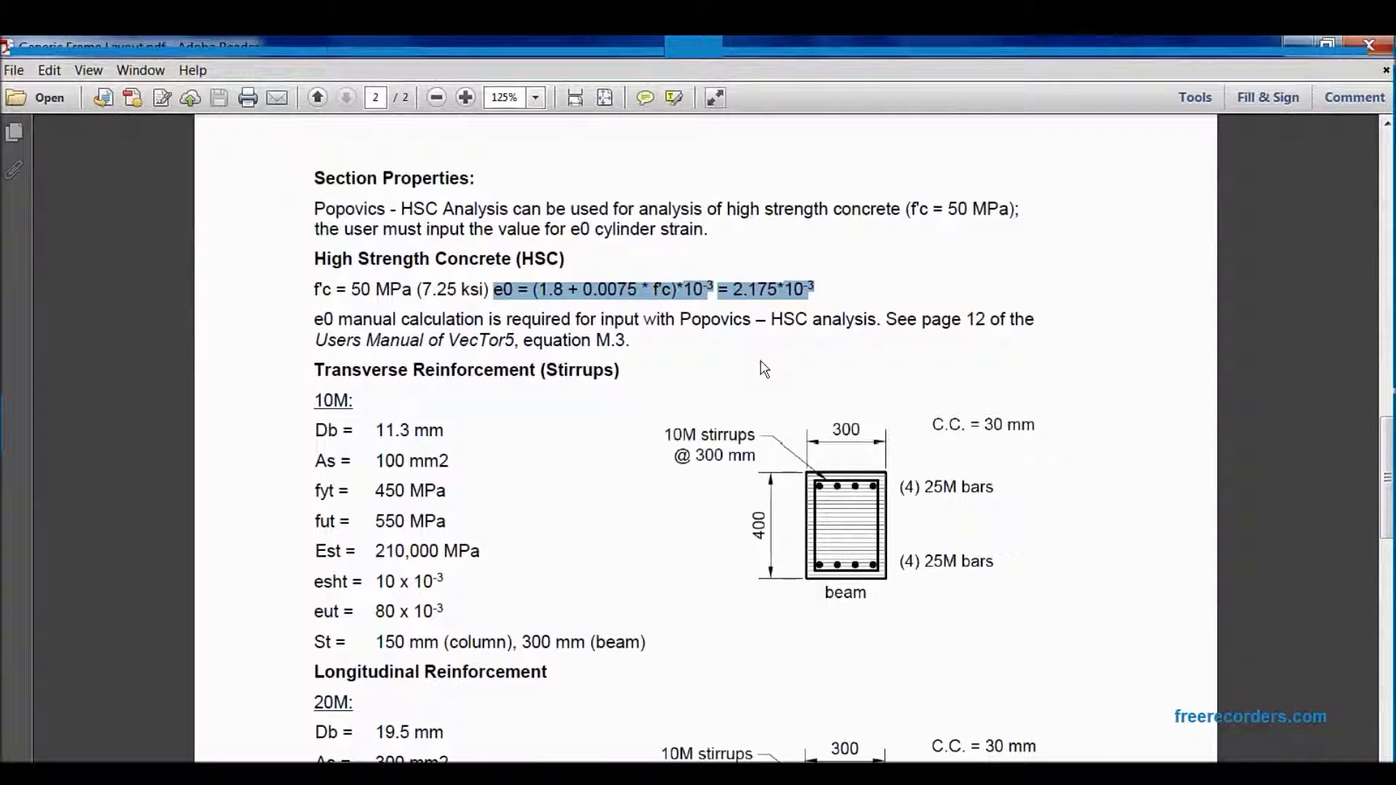
drag(331, 352, 627, 349)
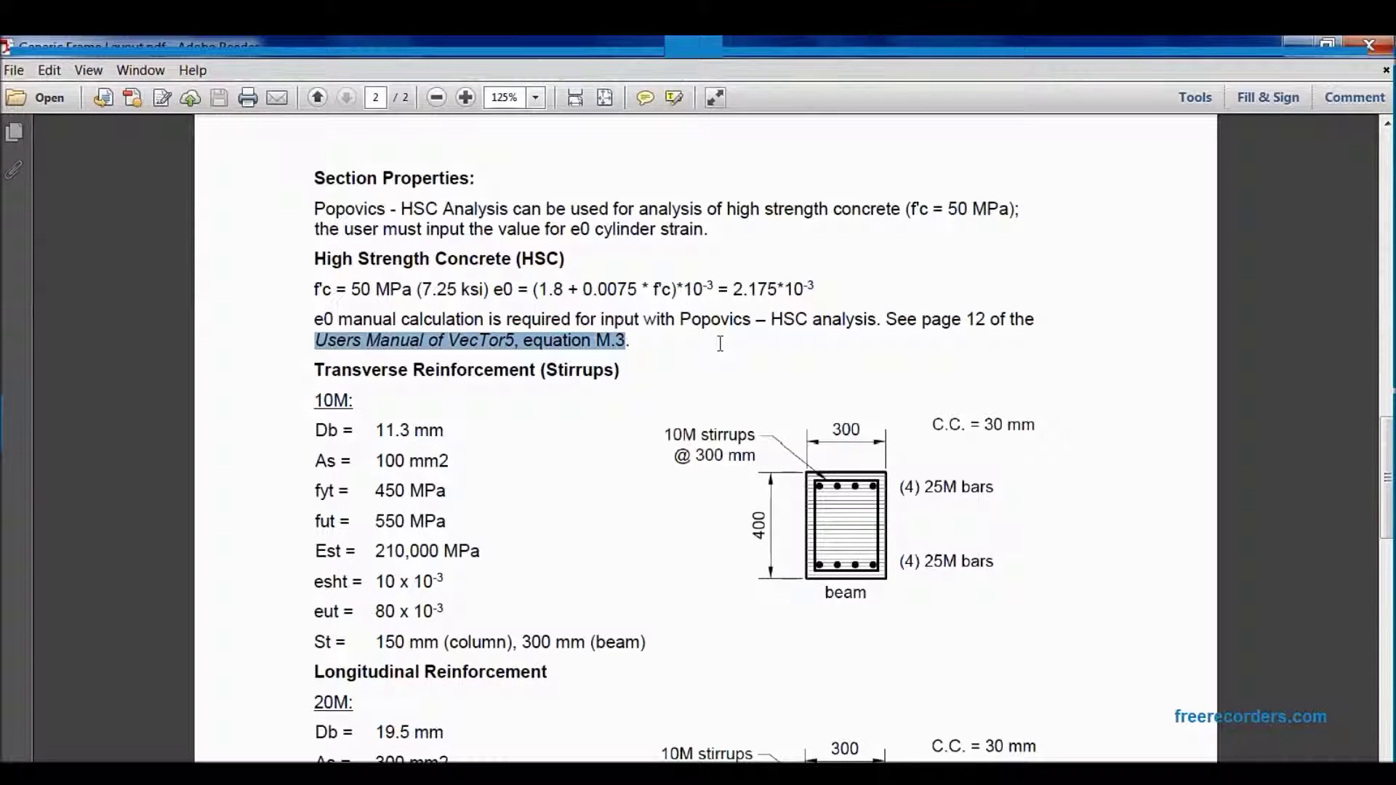
Examine the 10M transverse reinforcement properties, including the strain values and the stirrup spacing for column and beam.
scroll(633, 392, down, 1)
scroll(634, 392, down, 2)
scroll(647, 386, down, 1)
click(631, 348)
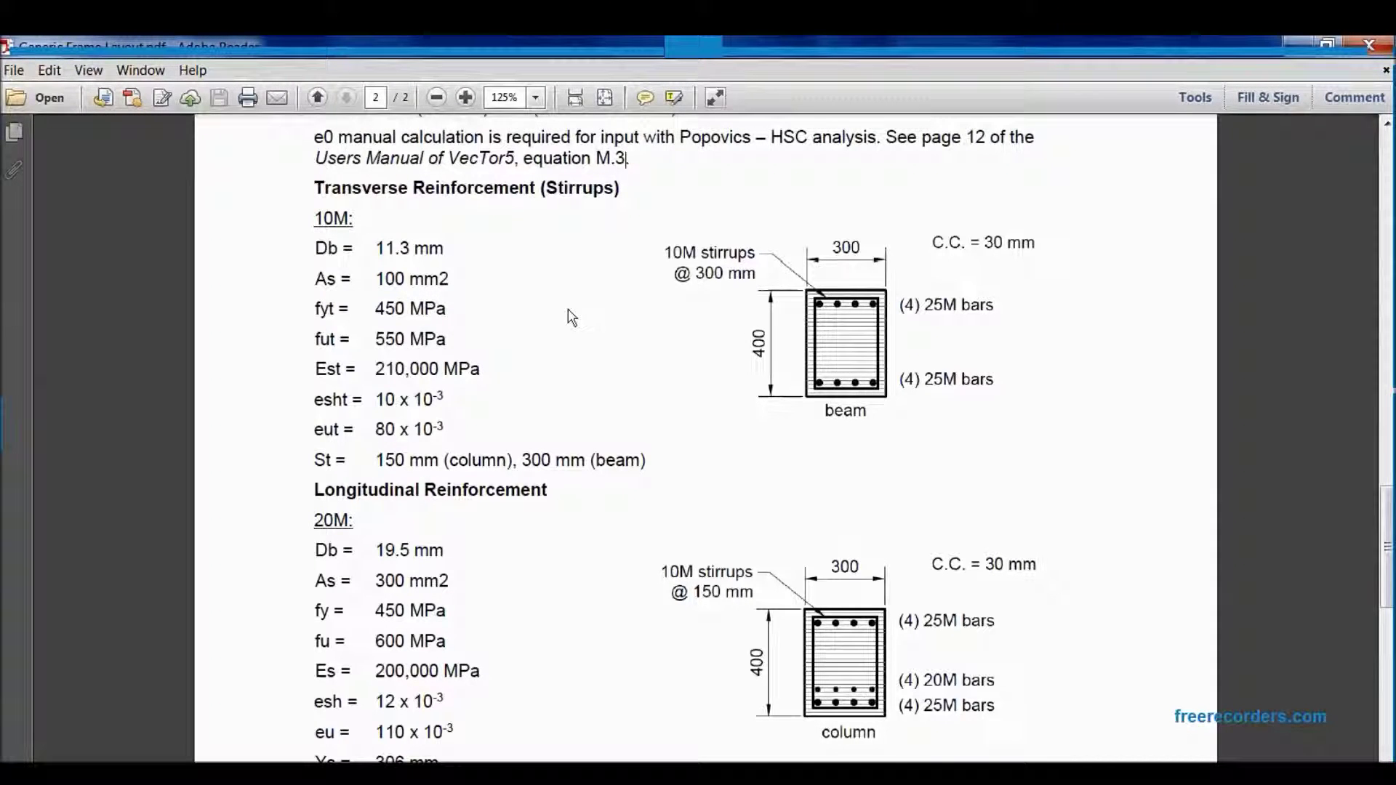
scroll(569, 314, down, 2)
scroll(578, 327, down, 1)
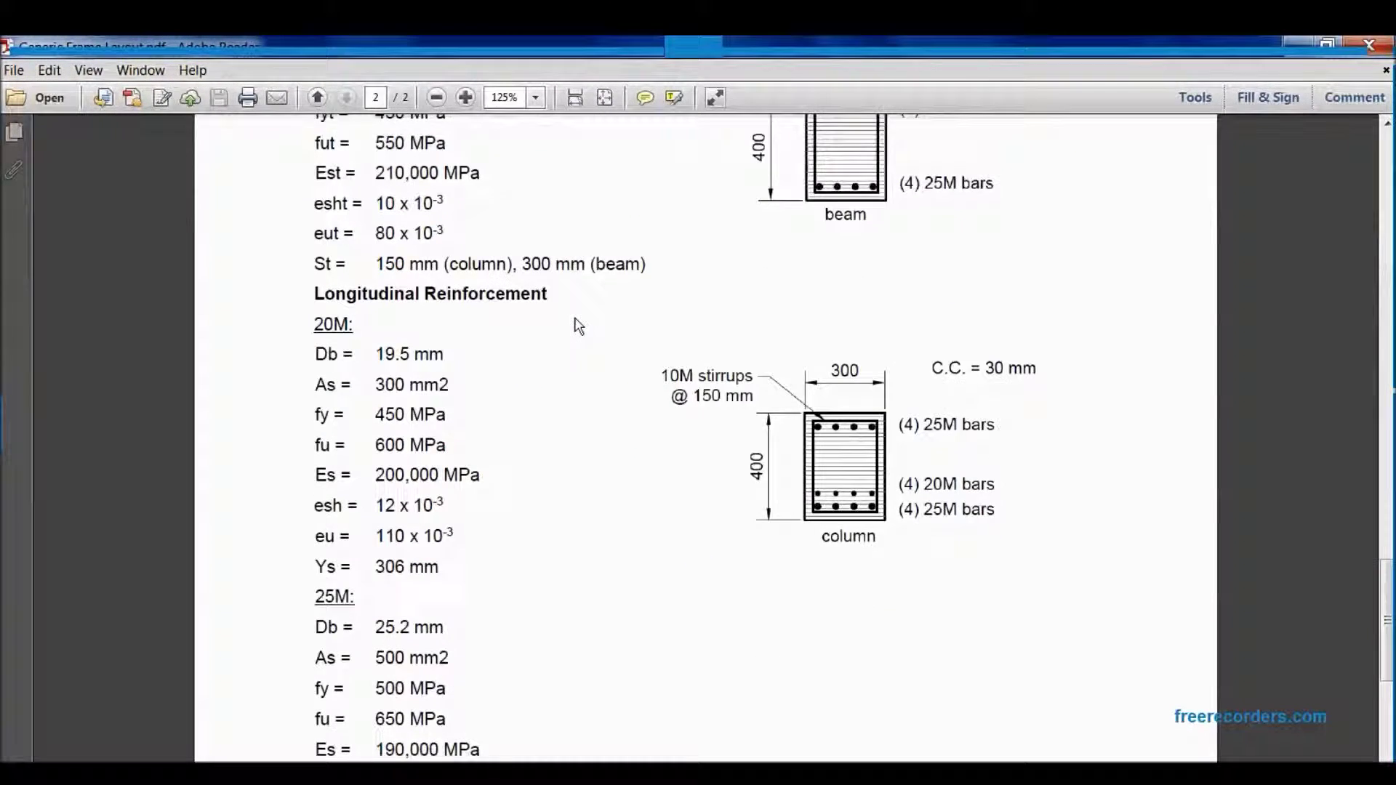
scroll(579, 323, up, 3)
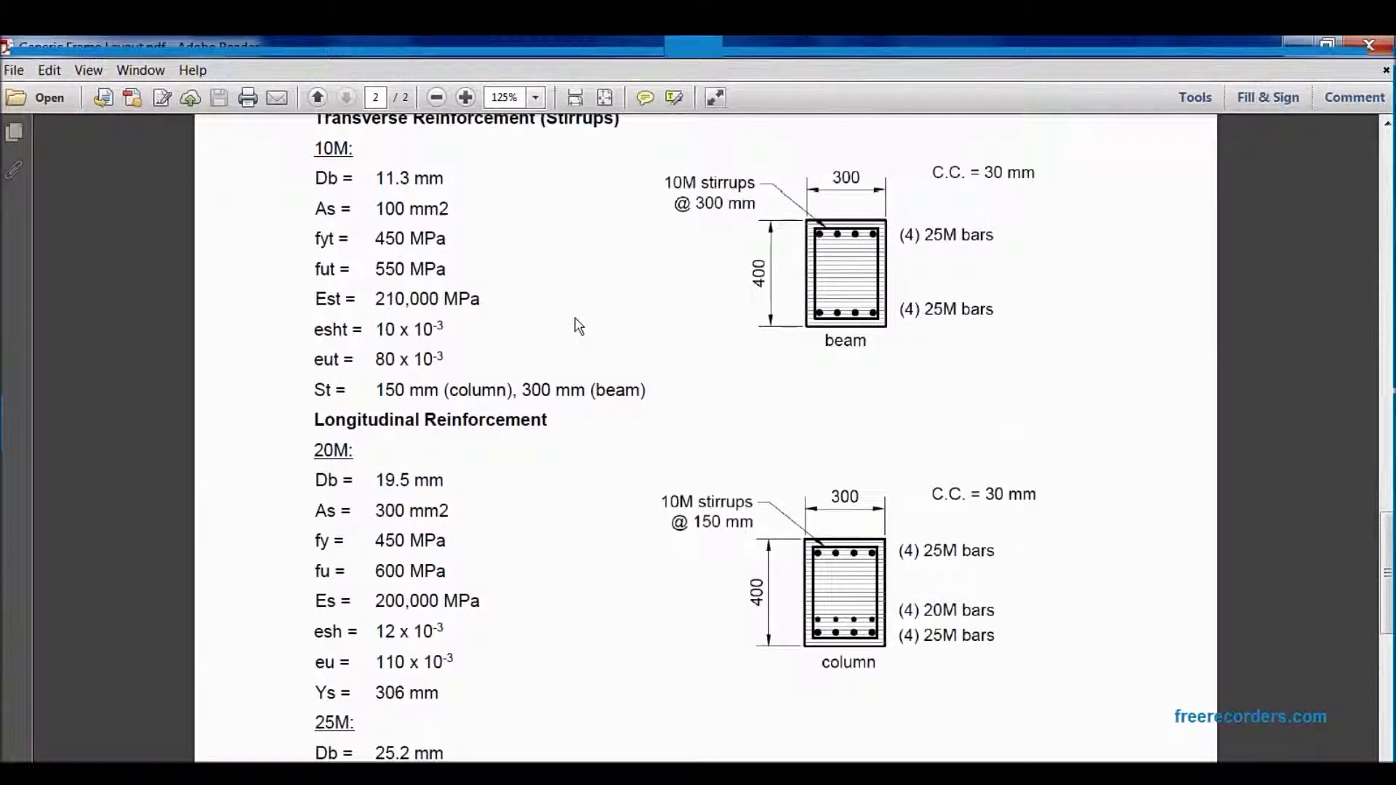
scroll(578, 325, up, 3)
drag(362, 263, 313, 260)
click(360, 263)
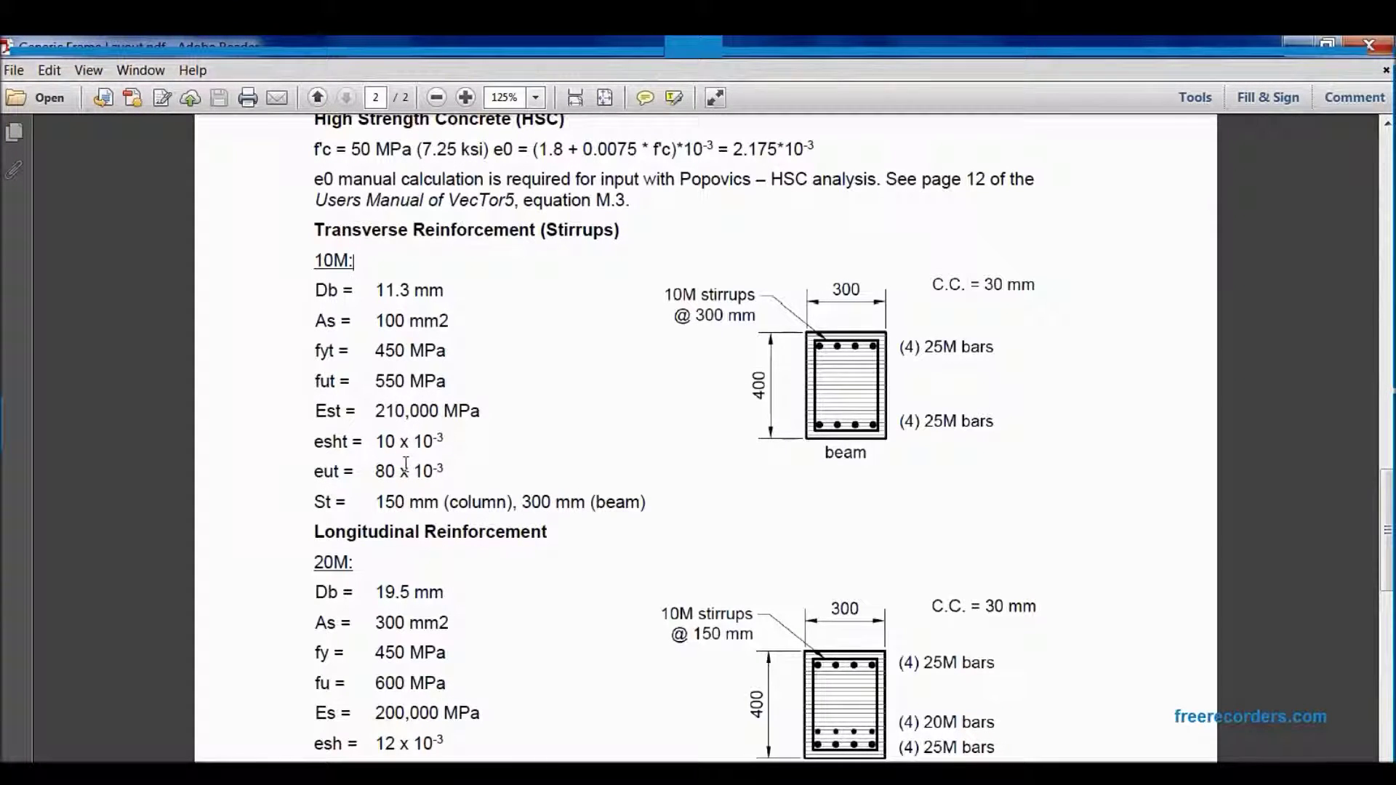
drag(378, 452, 470, 458)
drag(377, 477, 445, 475)
drag(375, 502, 661, 524)
click(586, 529)
click(858, 370)
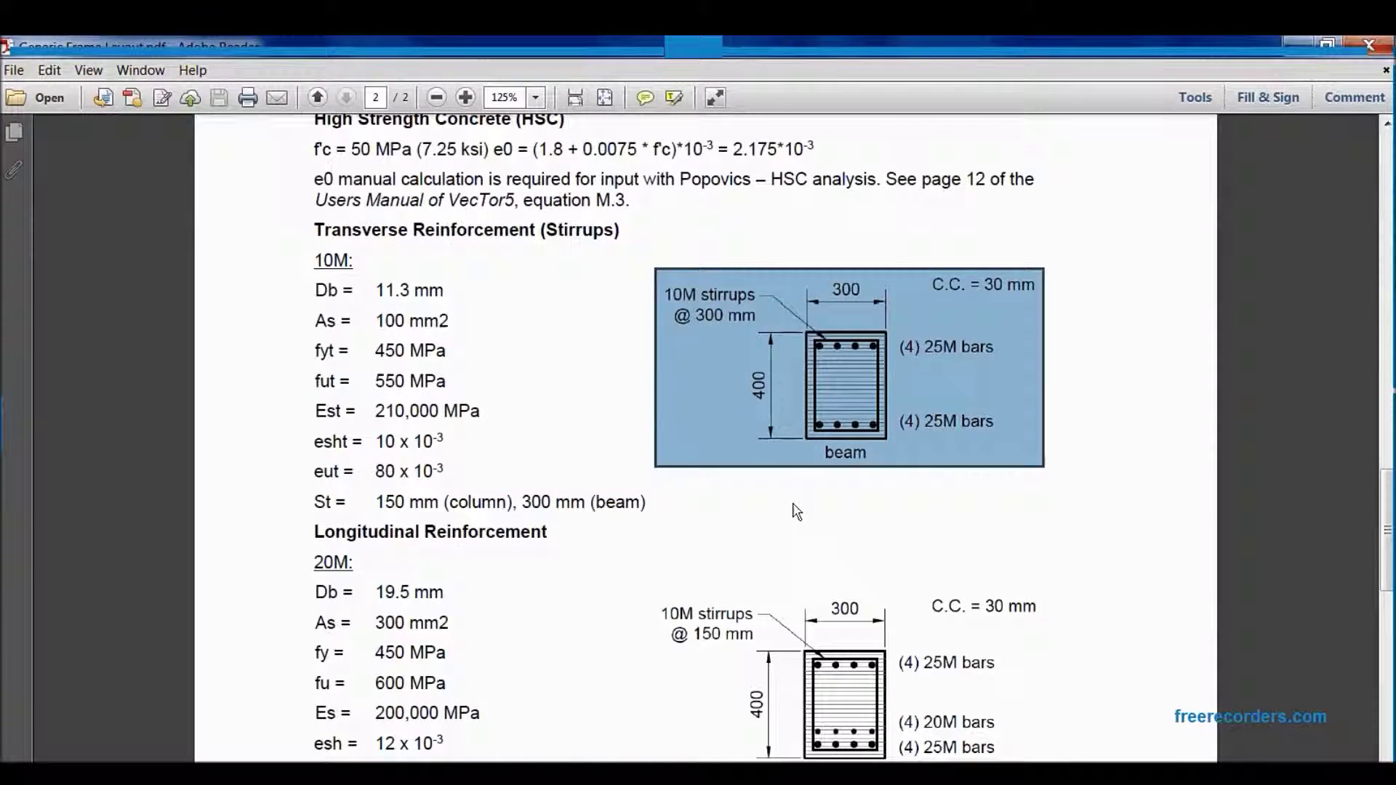
Examine the 20M and 25M longitudinal reinforcement properties, comparing the Ys bar depths with the column section.
click(800, 618)
scroll(800, 617, down, 3)
click(602, 595)
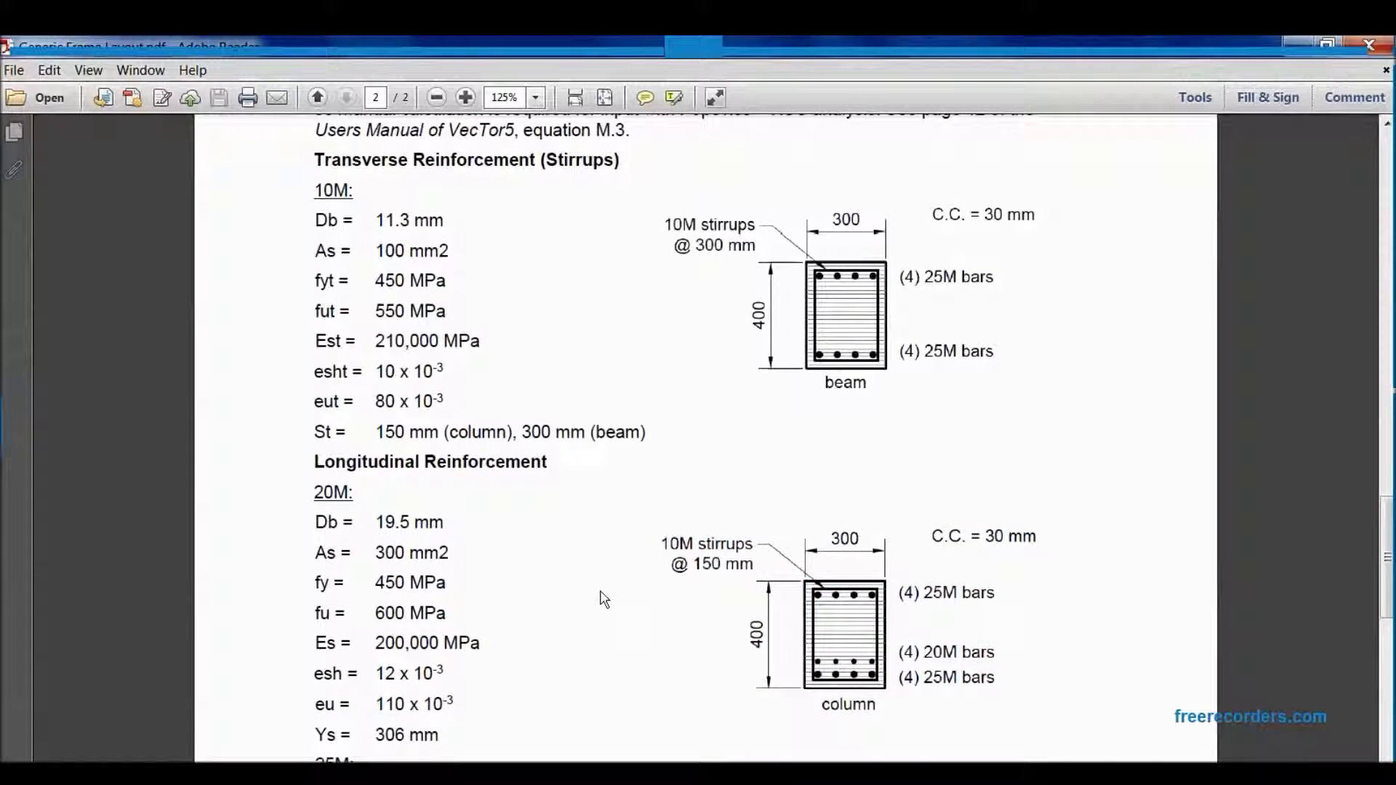
scroll(540, 562, down, 3)
scroll(541, 558, down, 5)
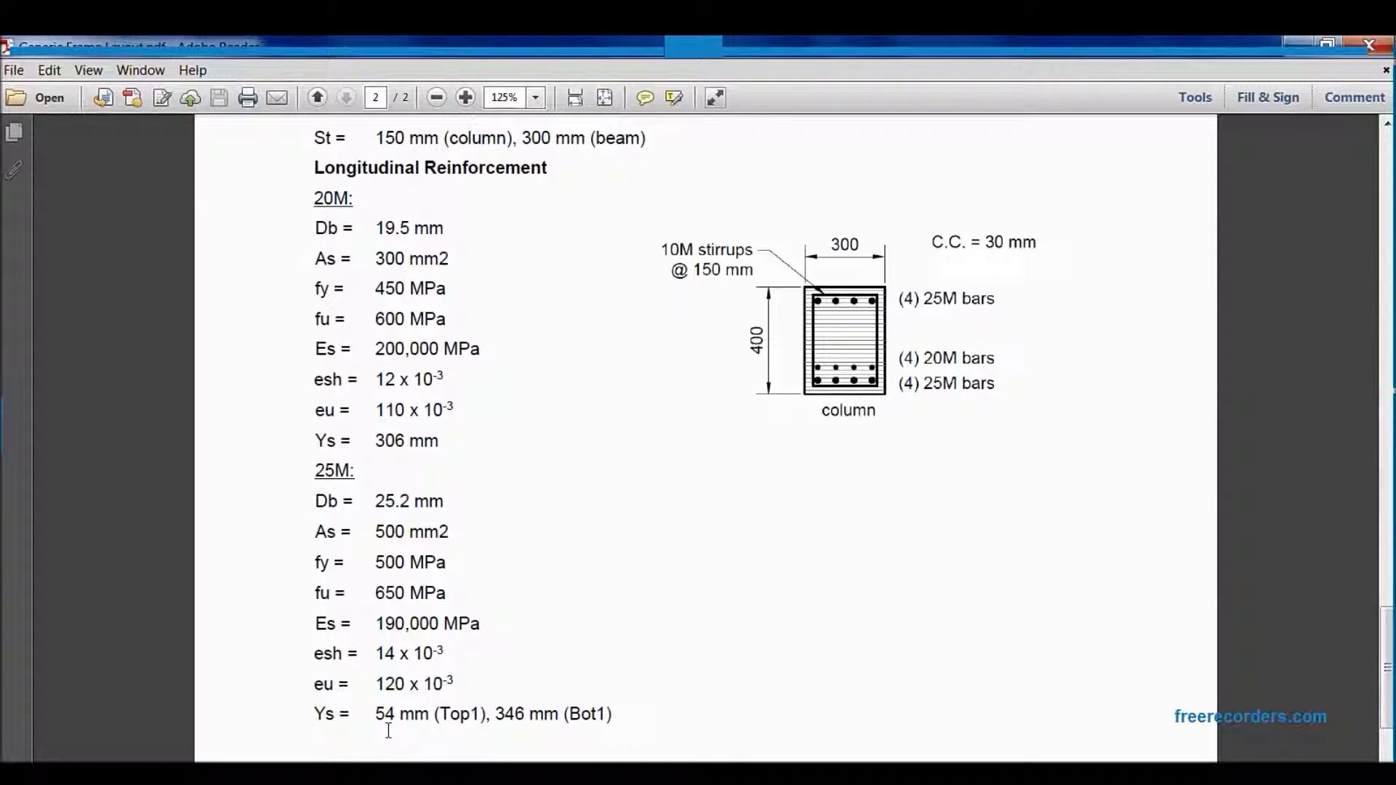
drag(375, 730, 619, 737)
click(515, 730)
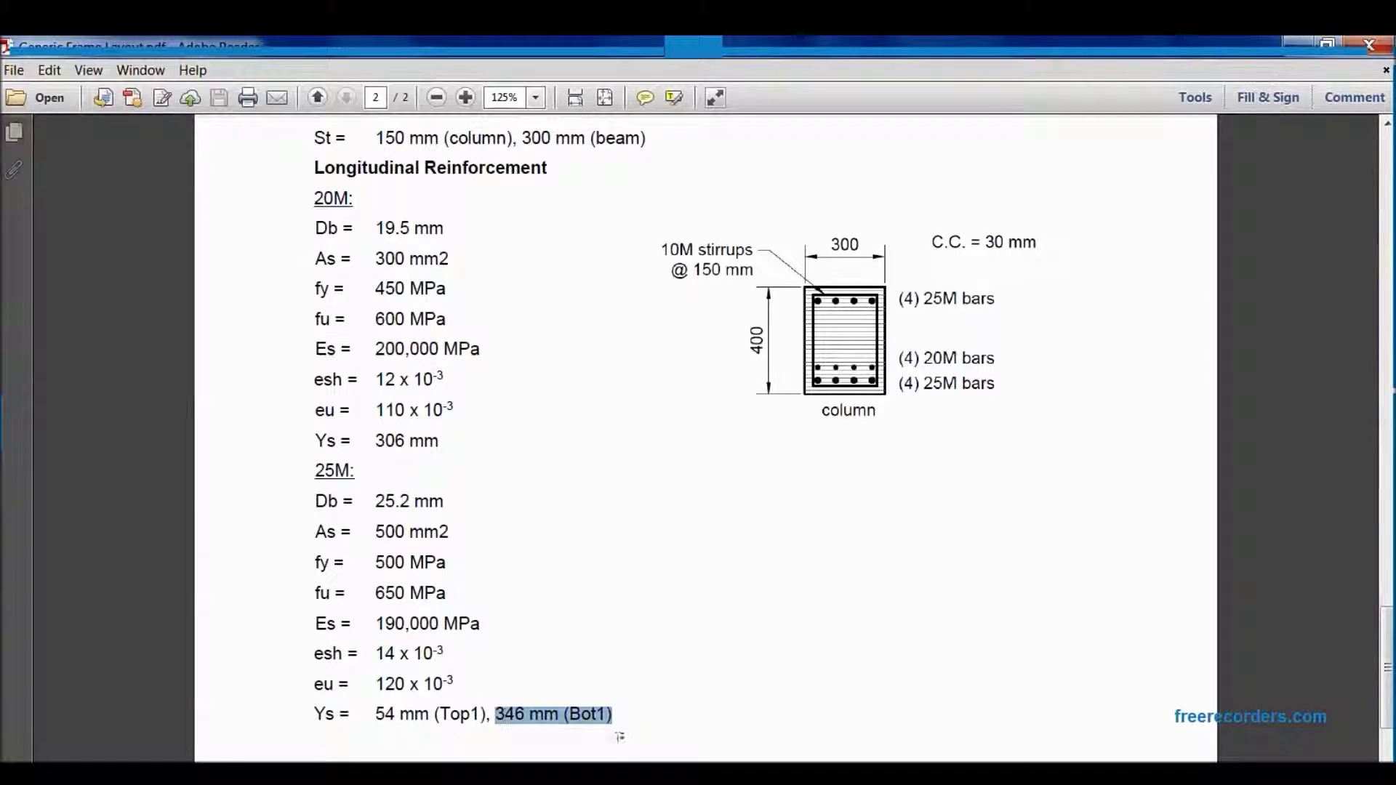
click(639, 736)
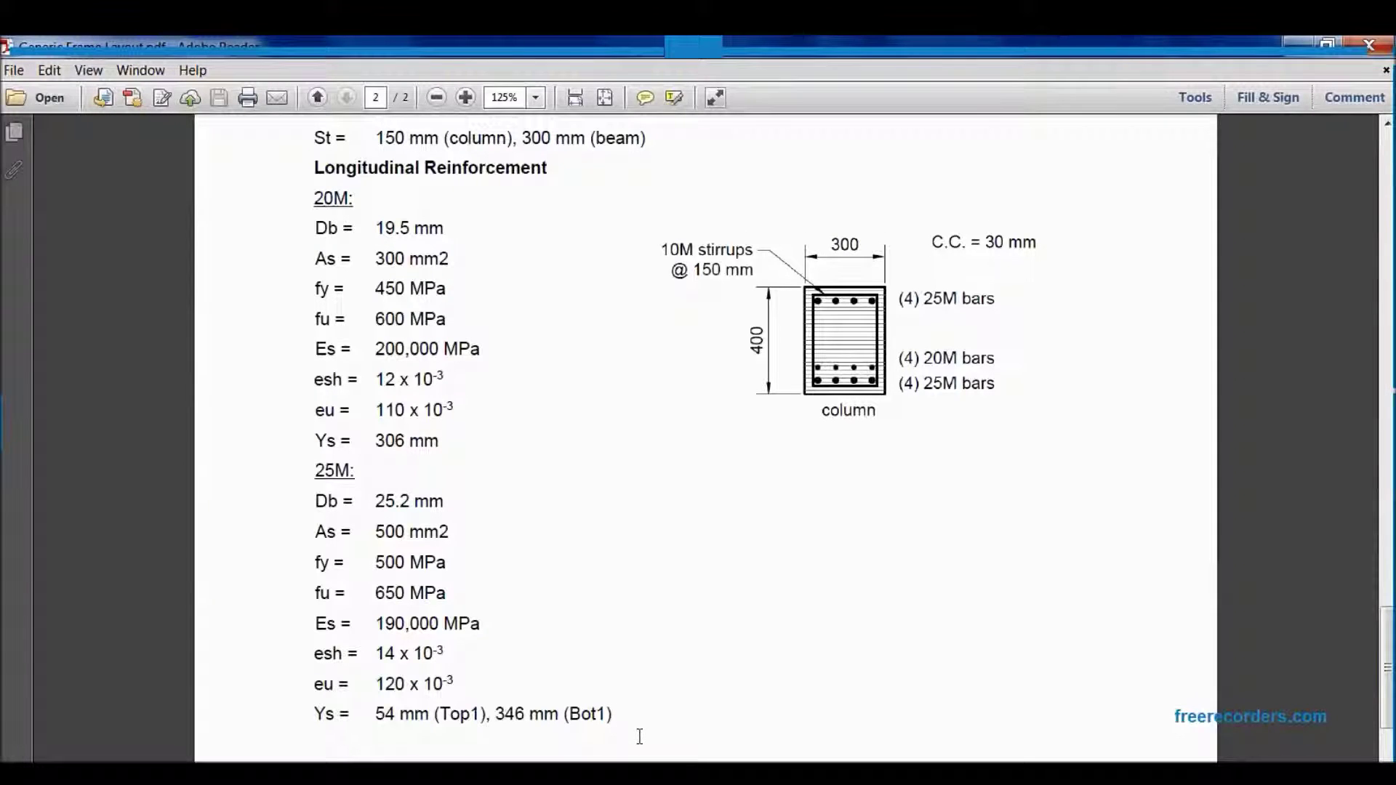
drag(314, 436, 458, 462)
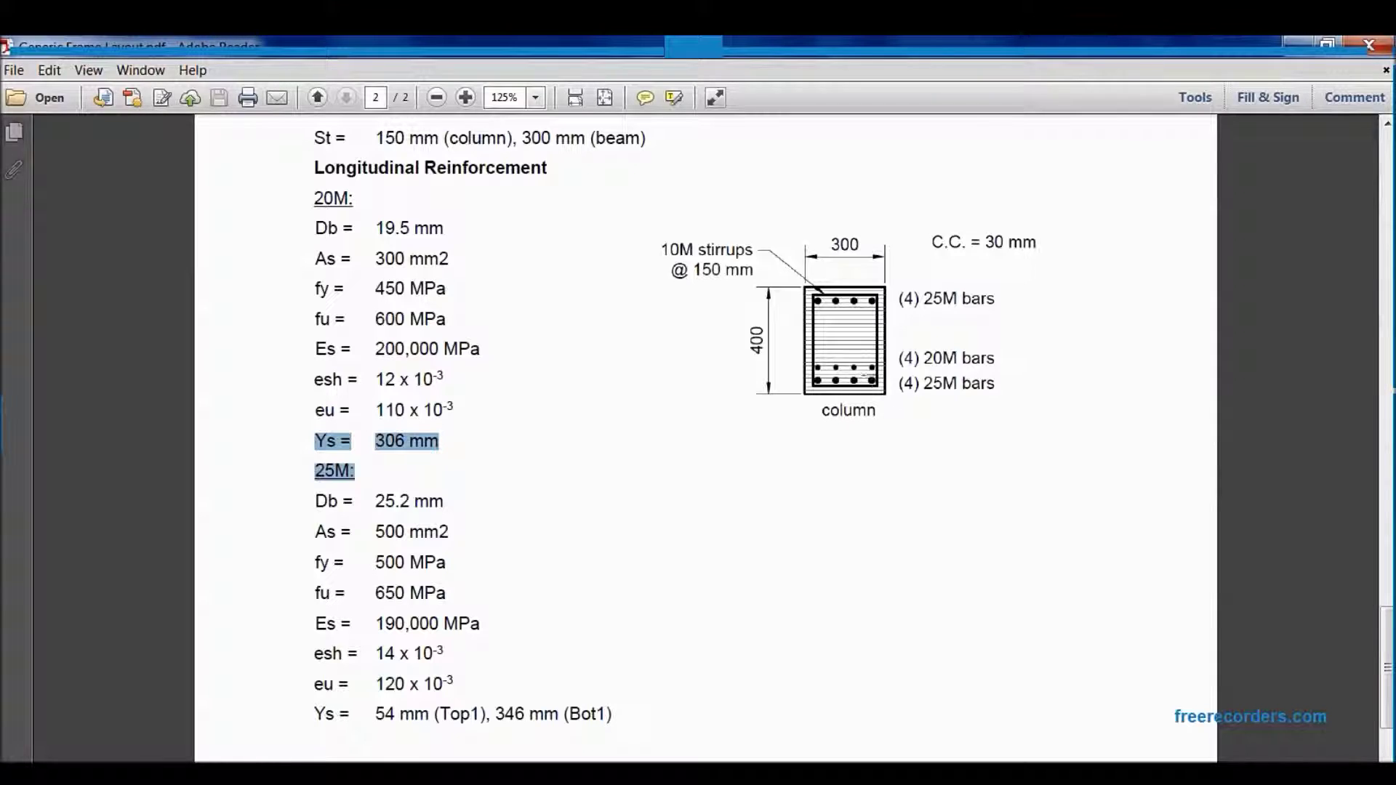
click(866, 378)
click(581, 440)
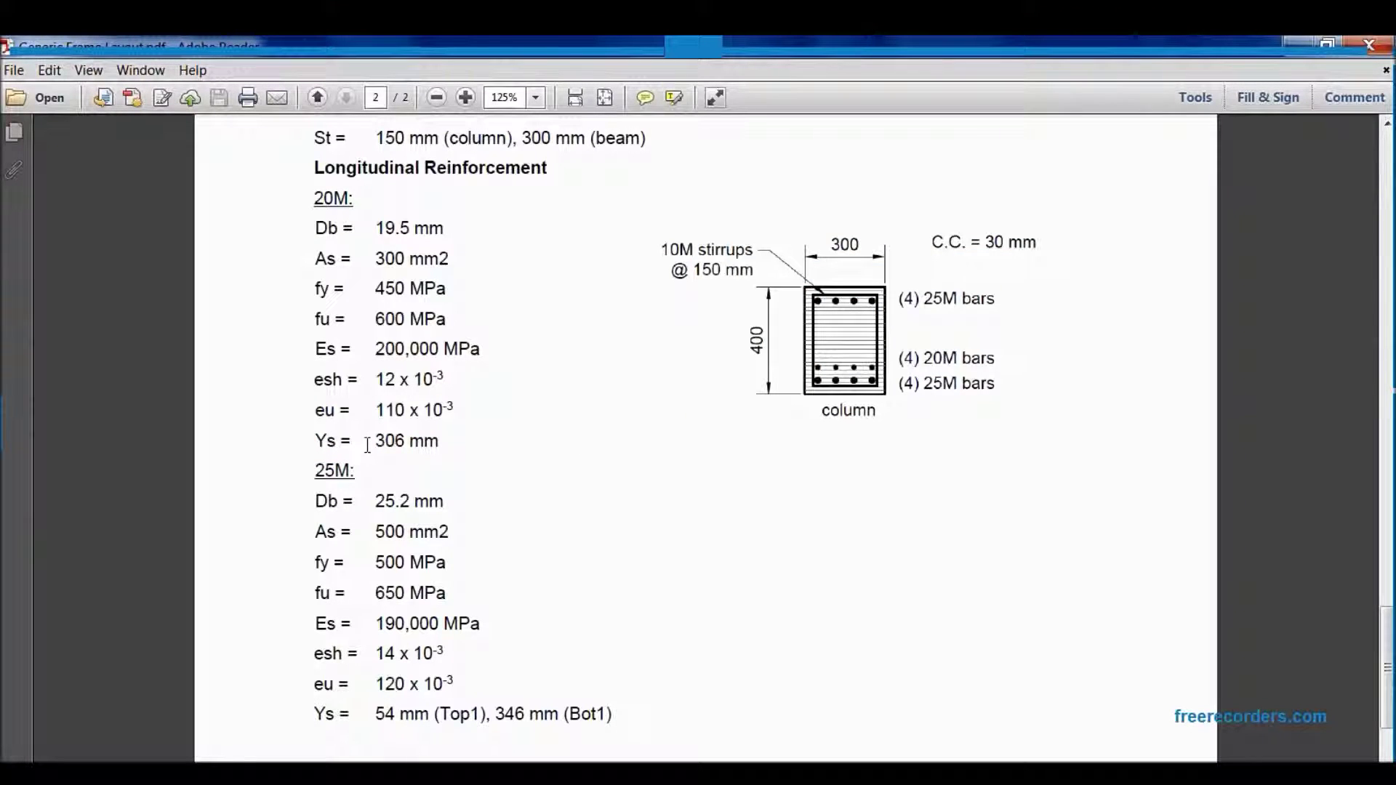
drag(375, 443, 439, 445)
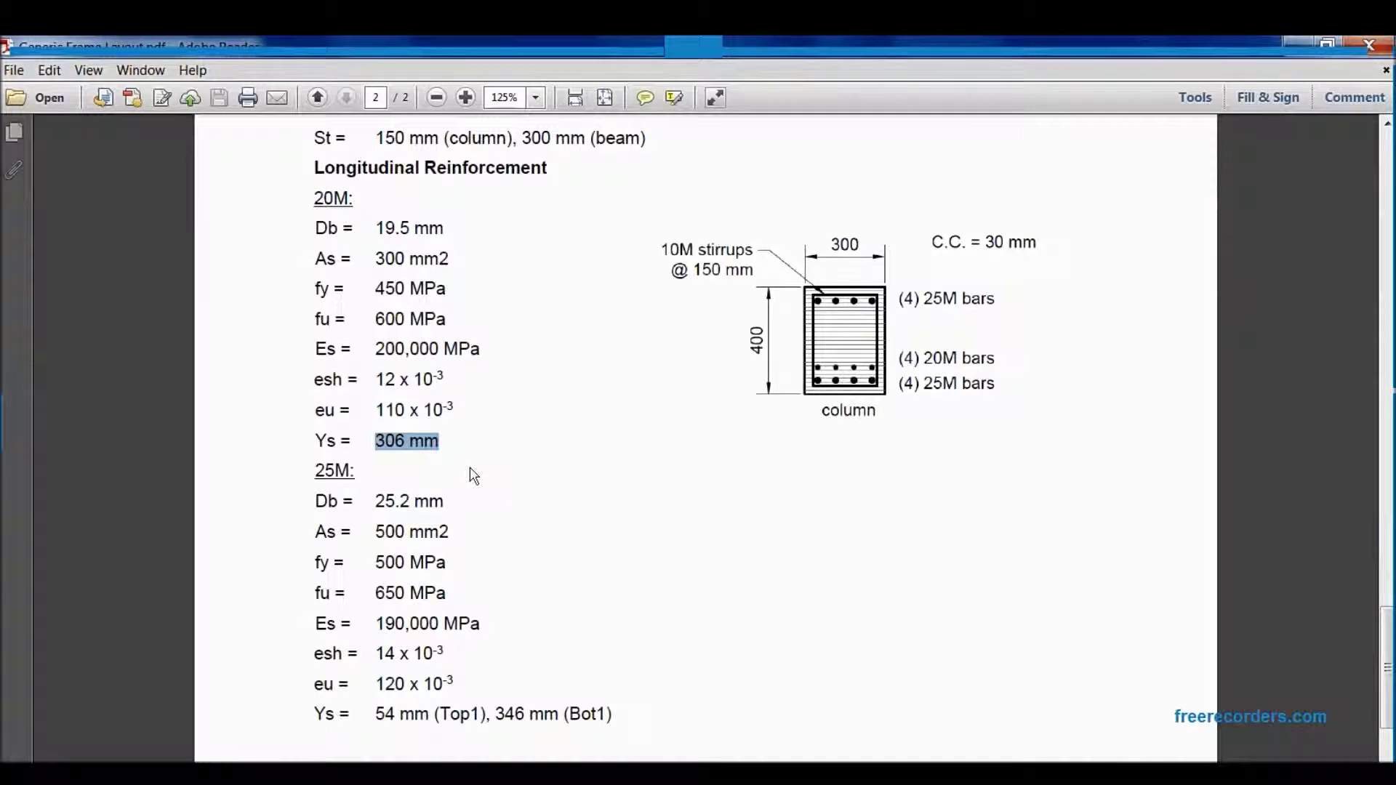
drag(494, 716, 615, 718)
click(687, 455)
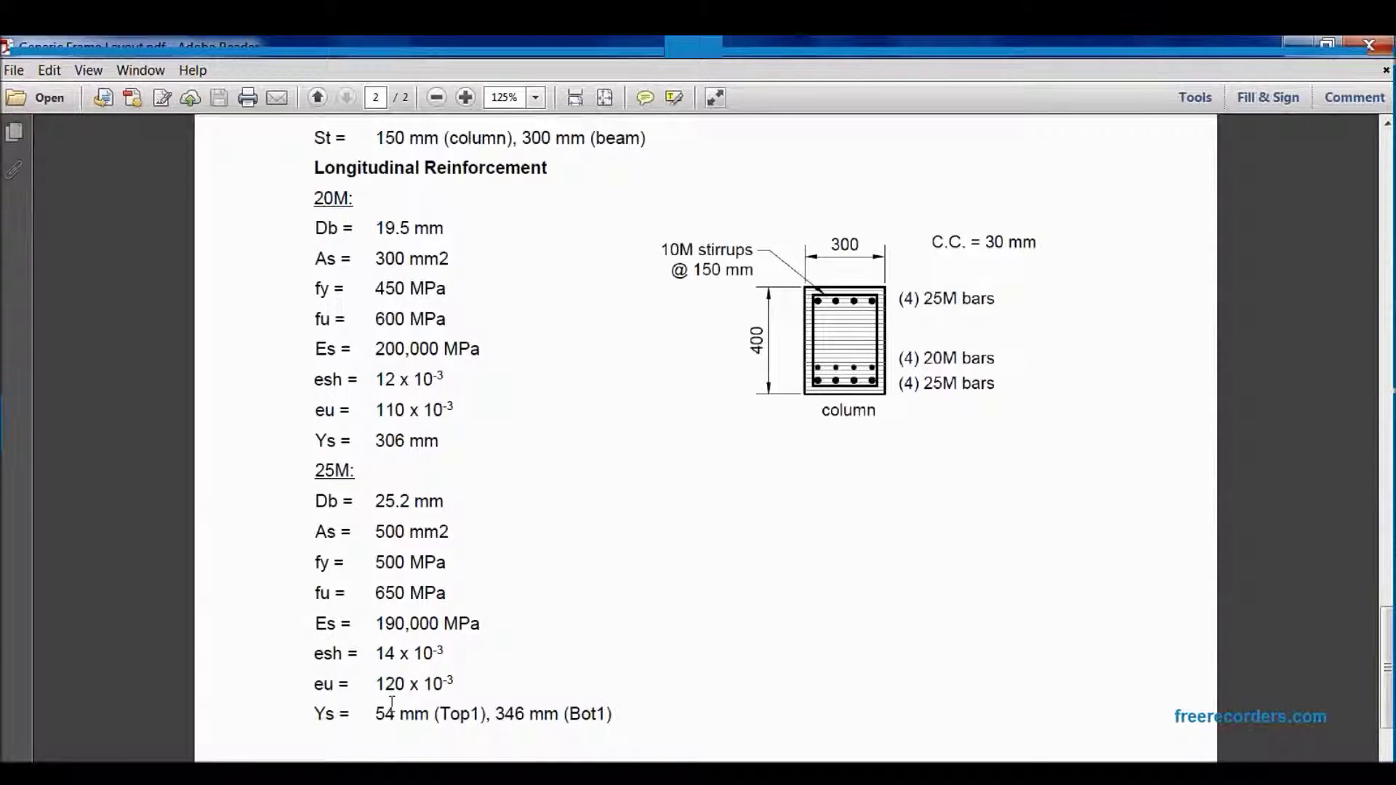
Launch FormWorks by running FWP.exe from the Downloads\FWP folder and choose the VecTor5 plane frame structure type.
mouse_move(373, 773)
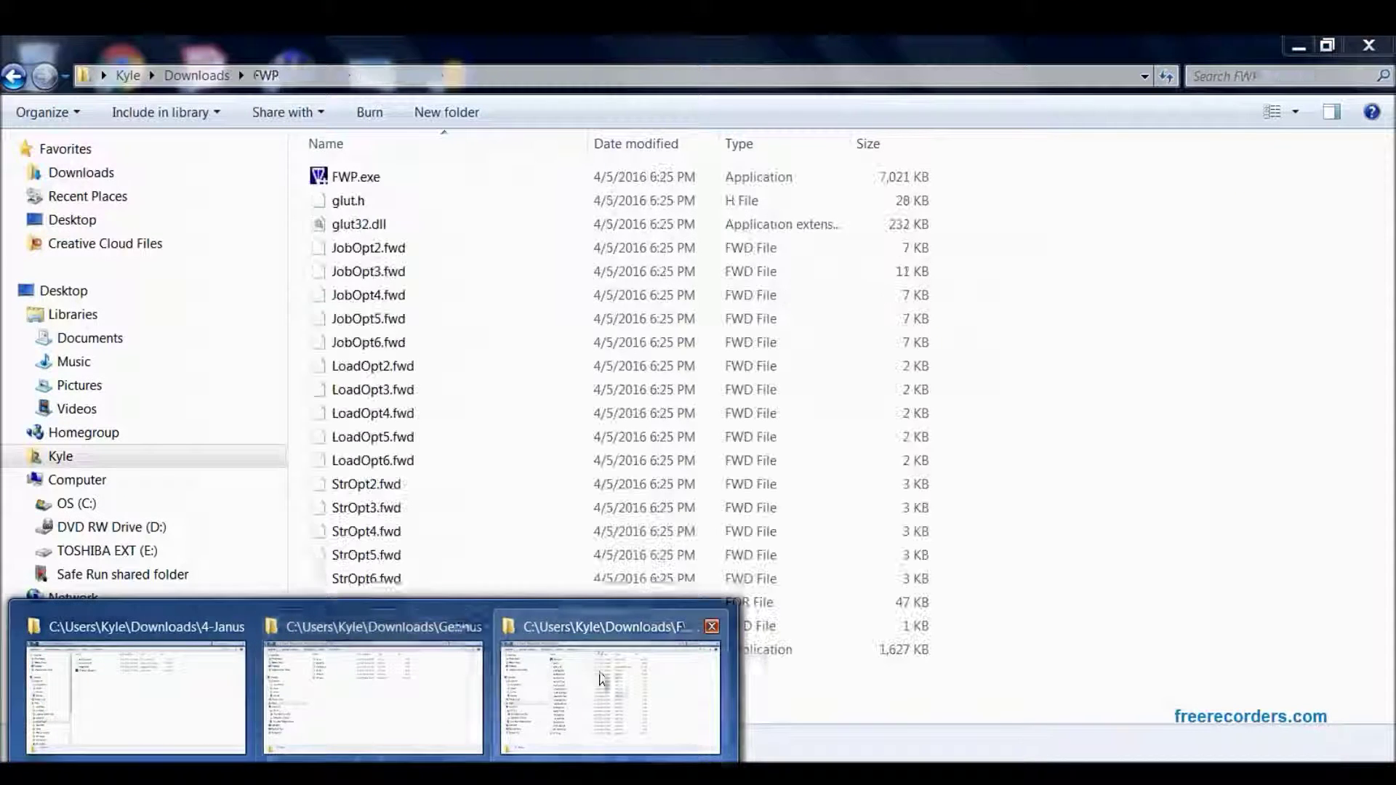
click(601, 679)
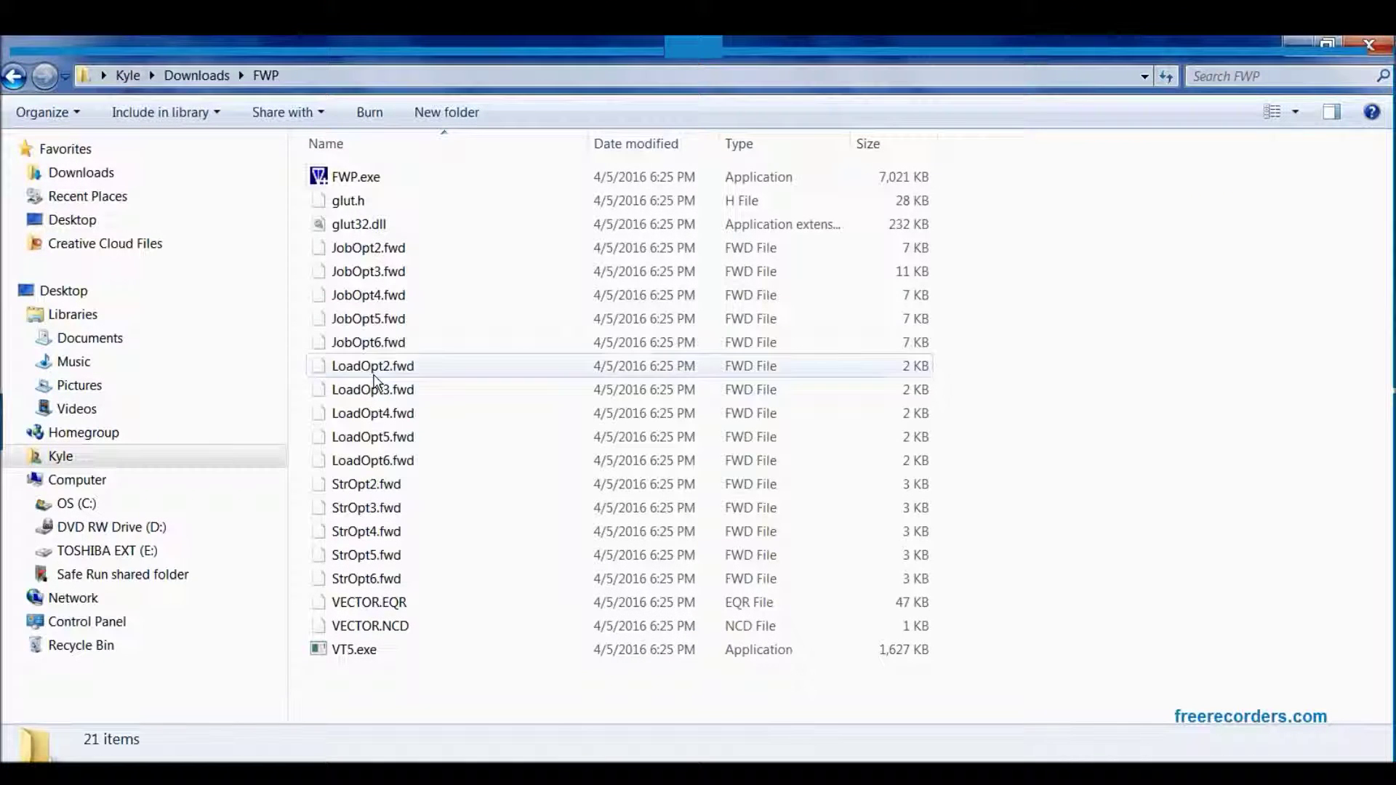
double_click(369, 182)
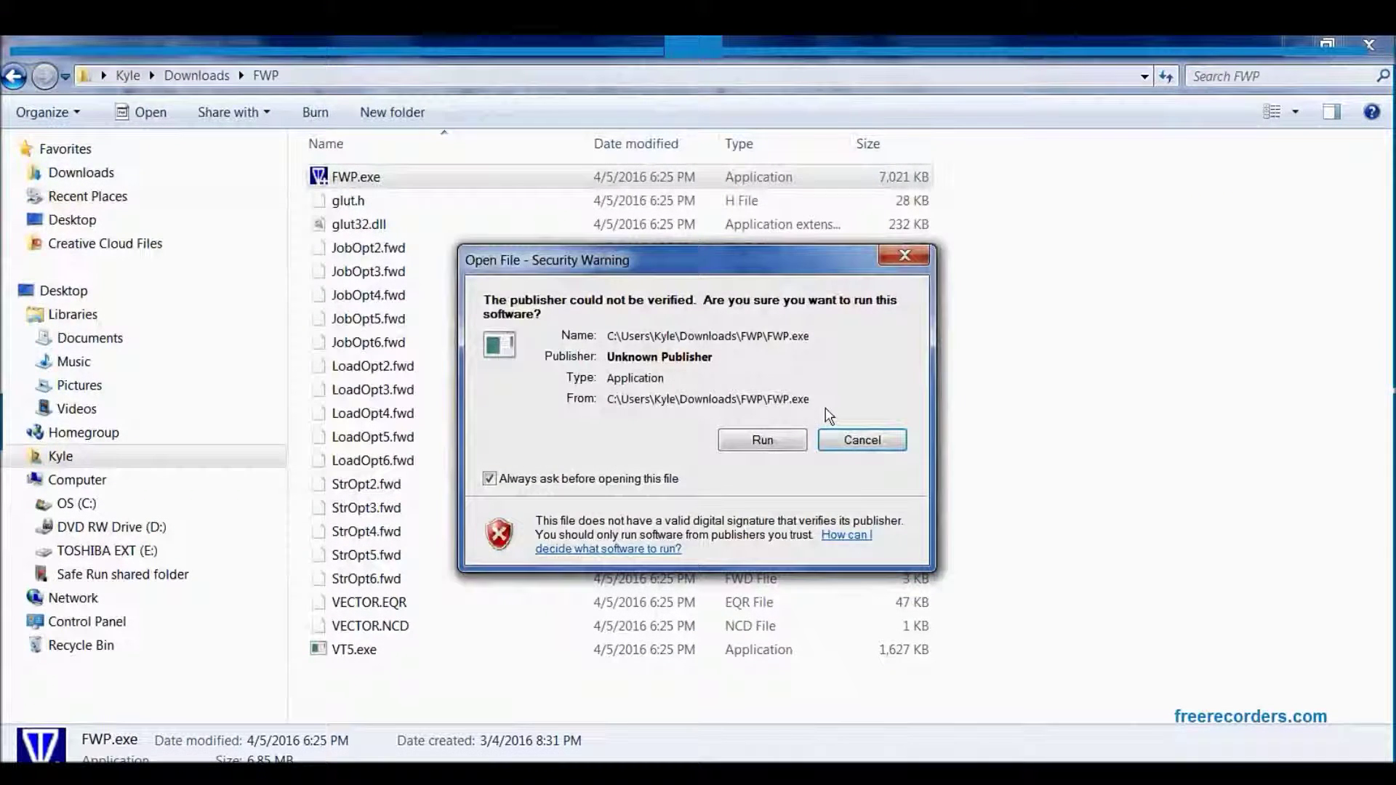
click(770, 440)
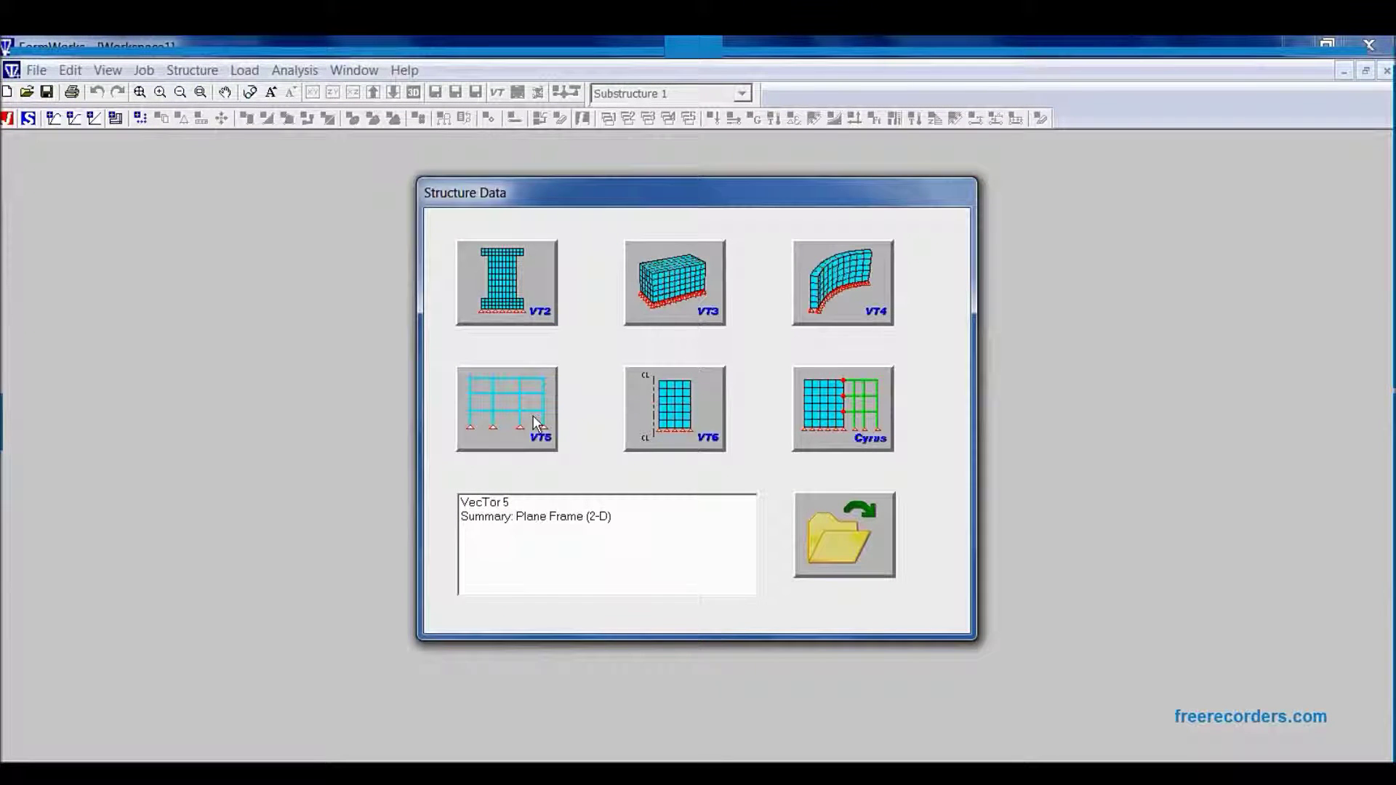
click(536, 422)
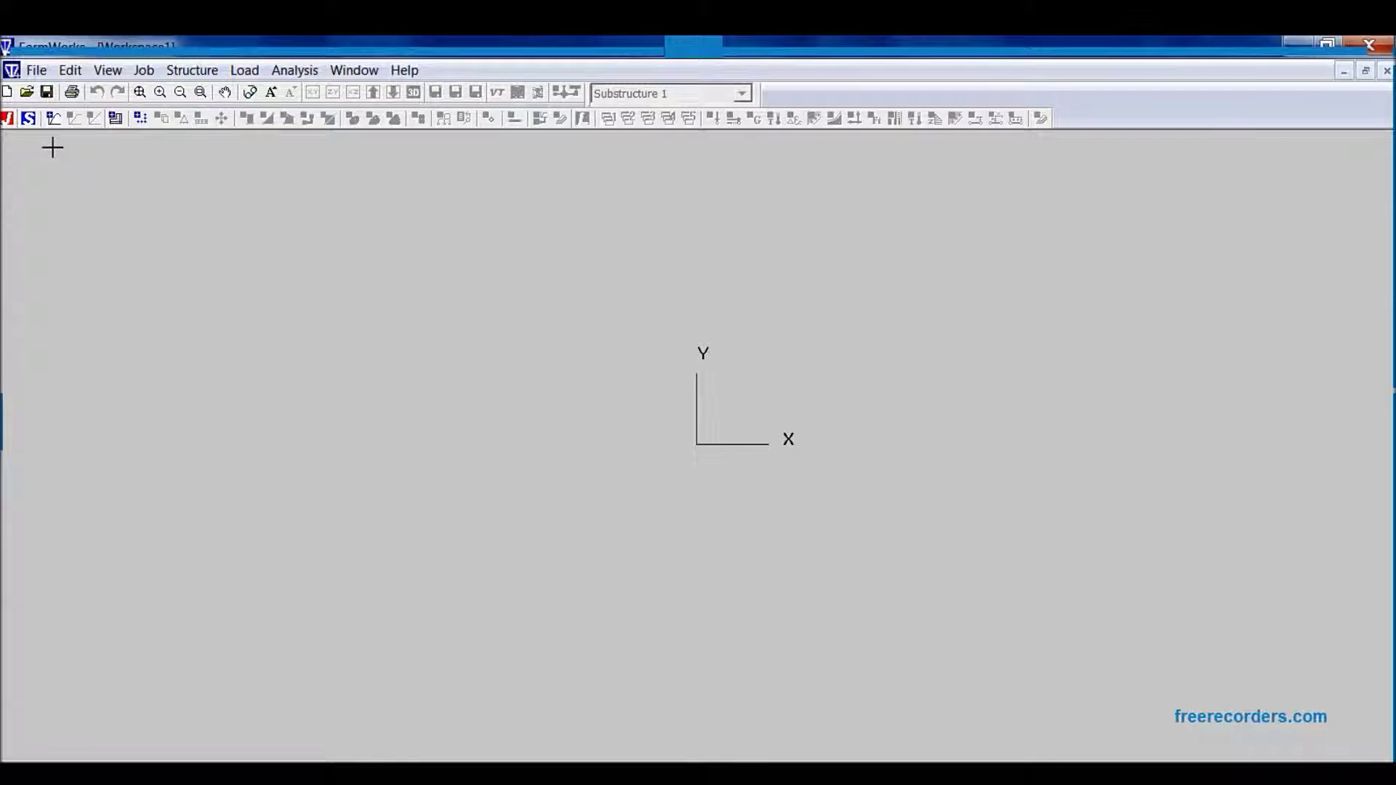
Open the job definition and set the number of load stages to 200.
click(23, 127)
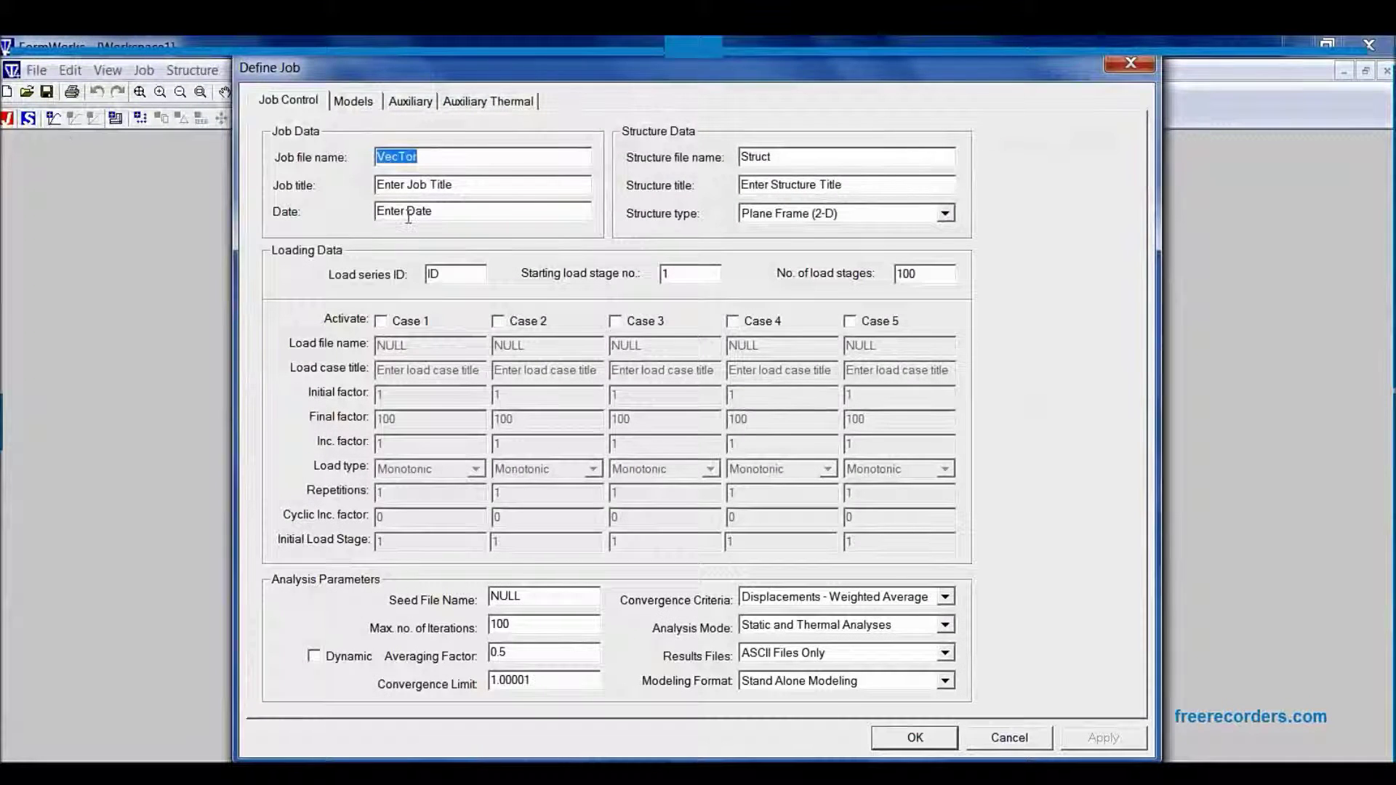
double_click(911, 274)
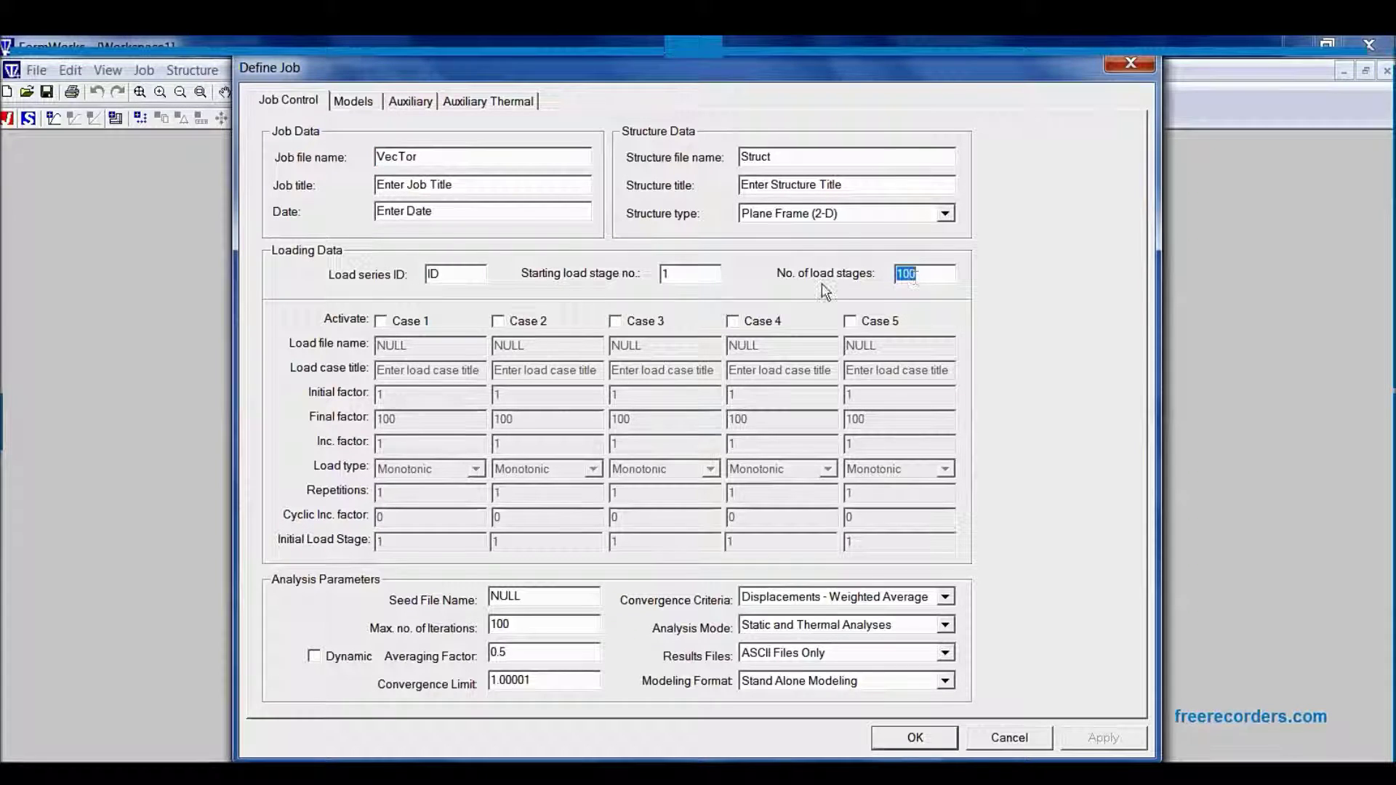
text(200)
Activate load Case 1 and name its load file HL.
click(380, 321)
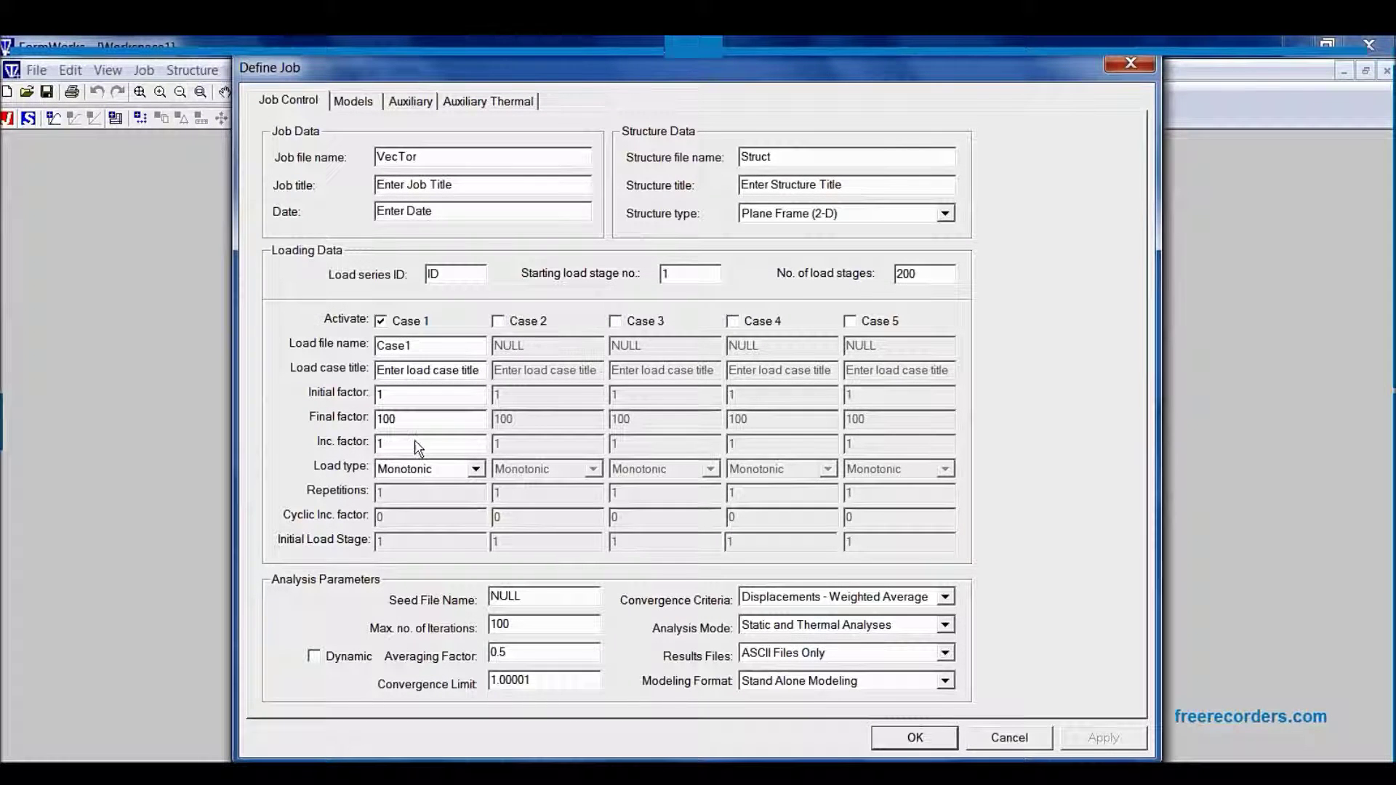
double_click(426, 401)
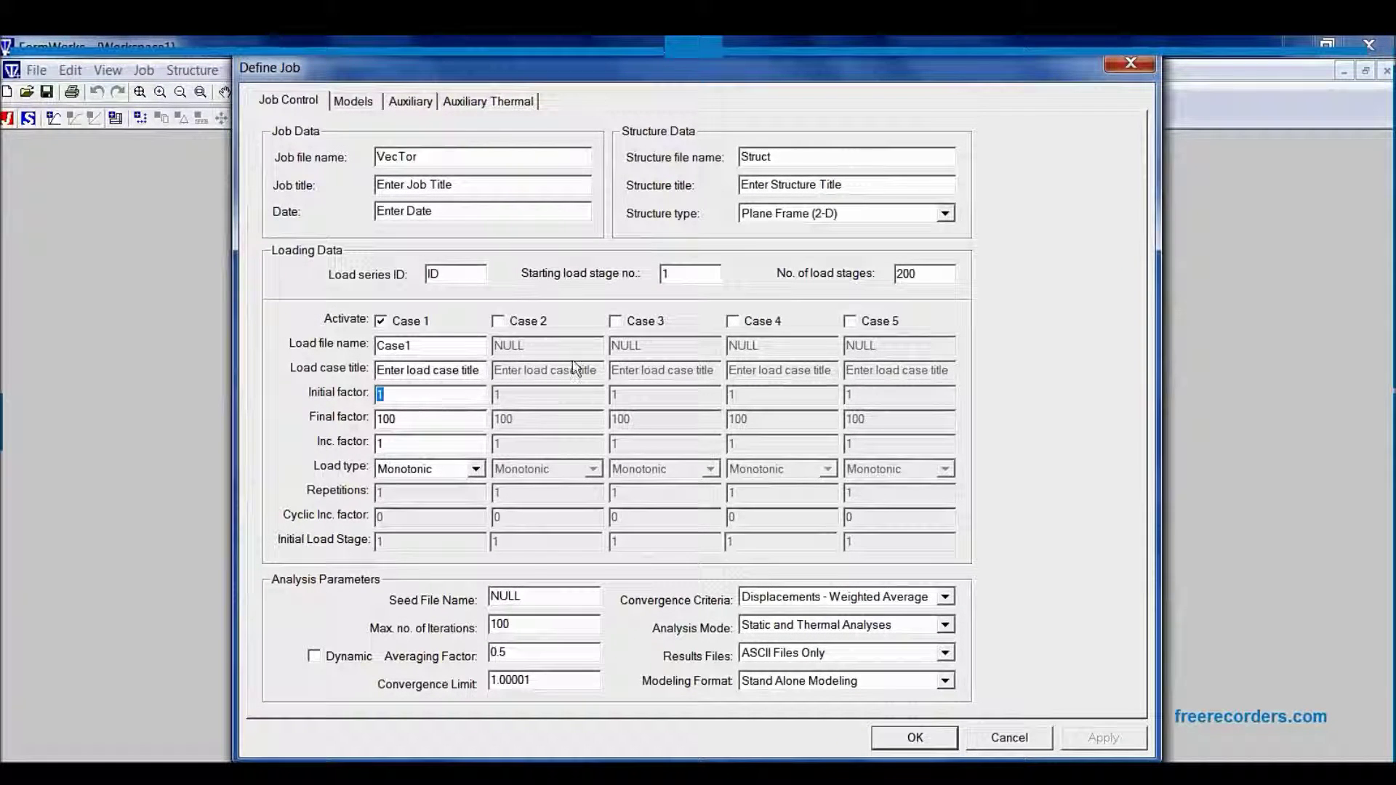
double_click(470, 351)
text(H)
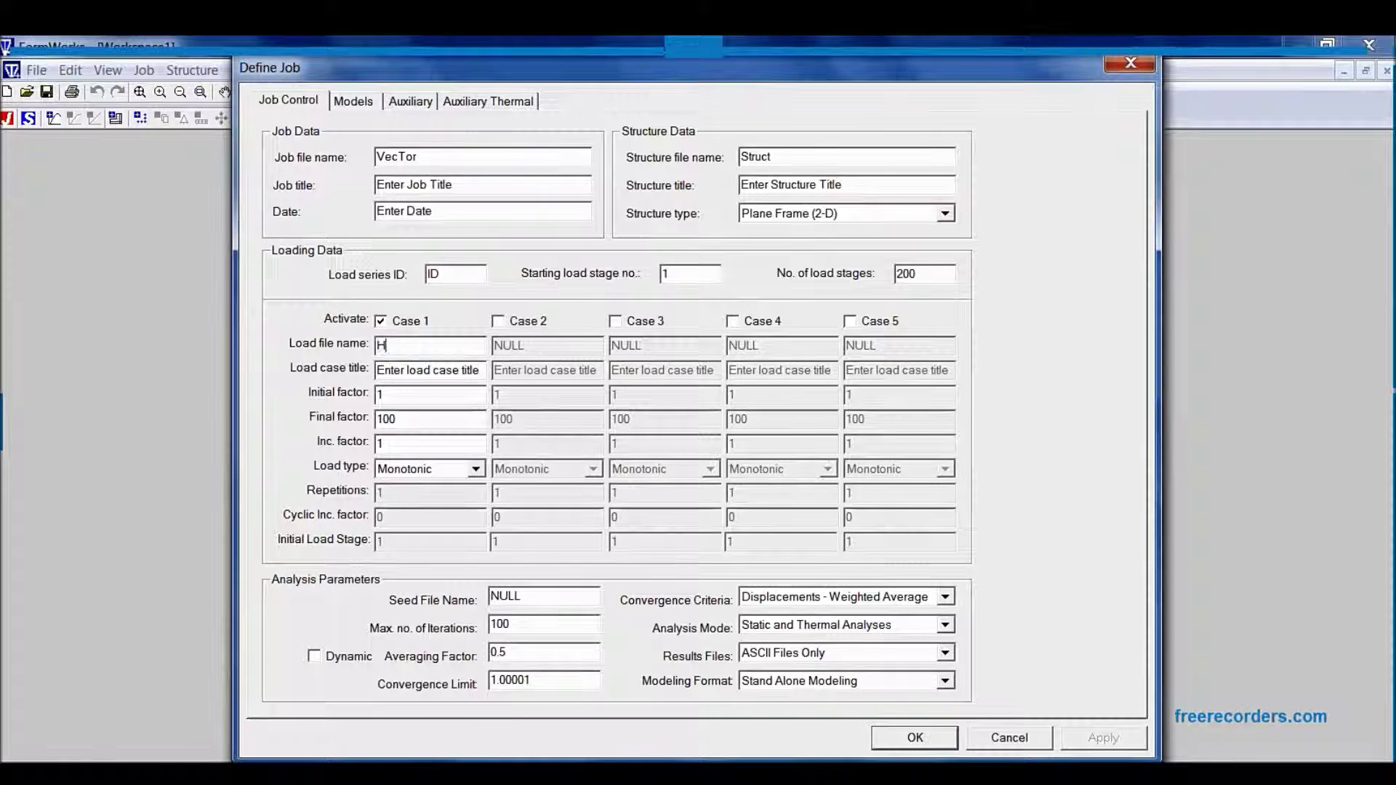
text(L)
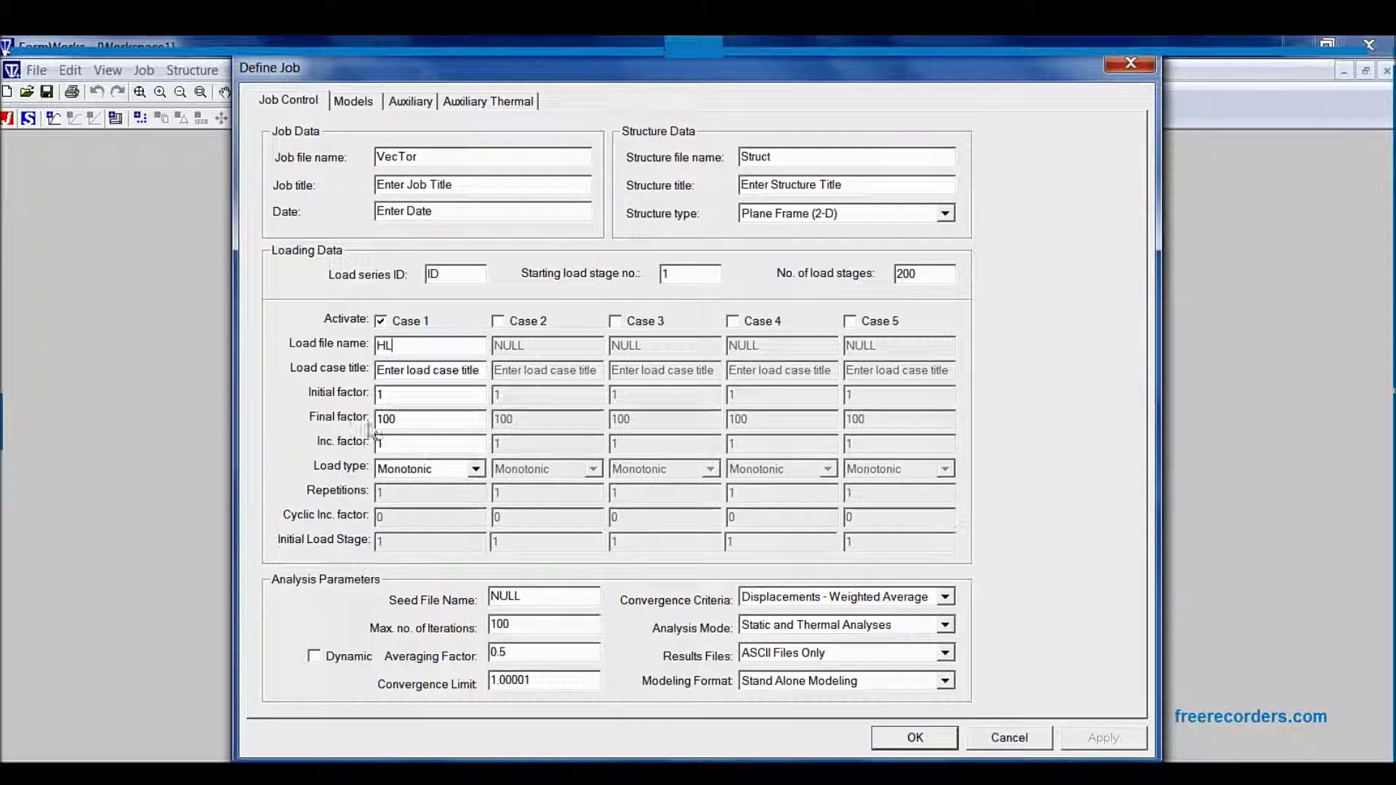
Set load Case 1's initial factor to 0, final factor to 500 and increment factor to 4.
double_click(394, 402)
text(0)
double_click(450, 421)
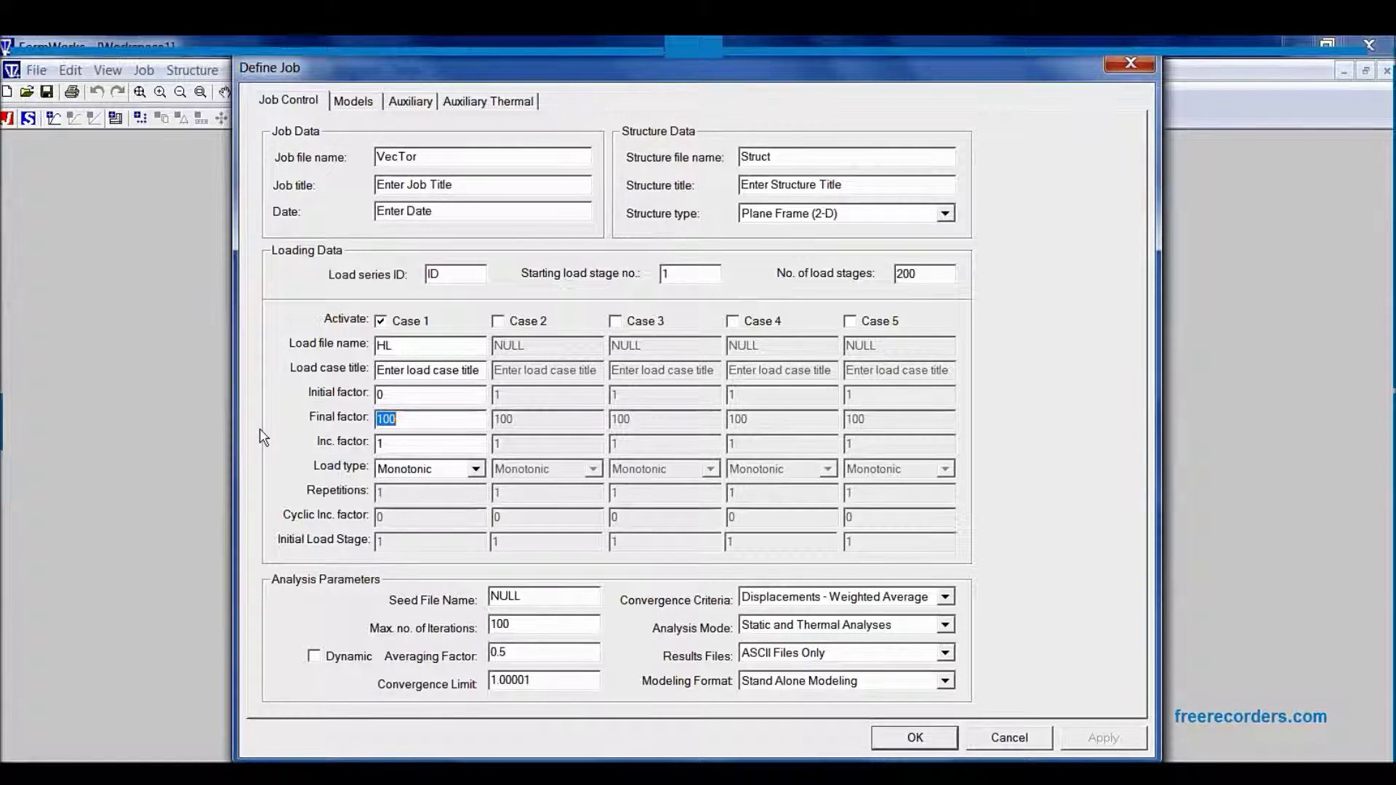
text(20)
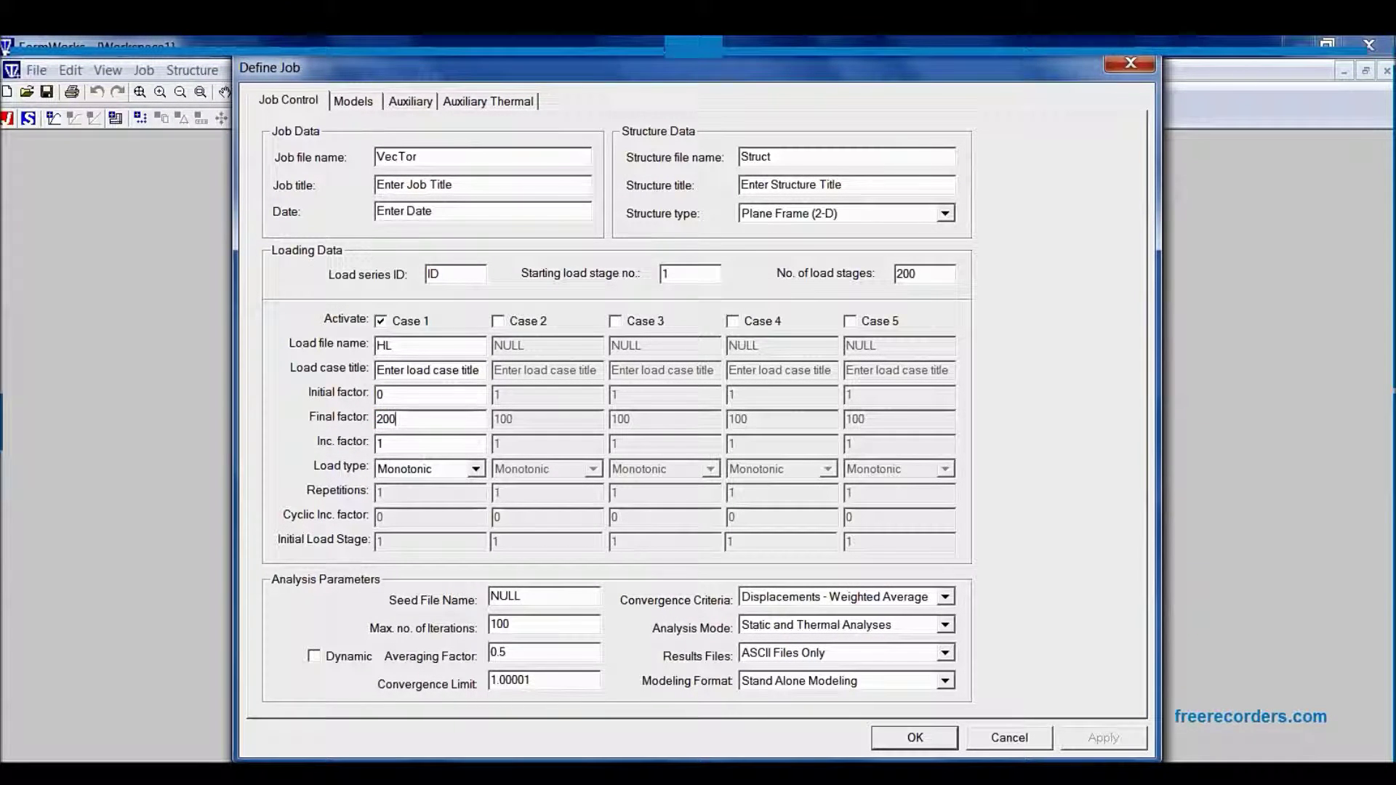
text(0)
key(BackSpace)
key(BackSpace)
key(BackSpace)
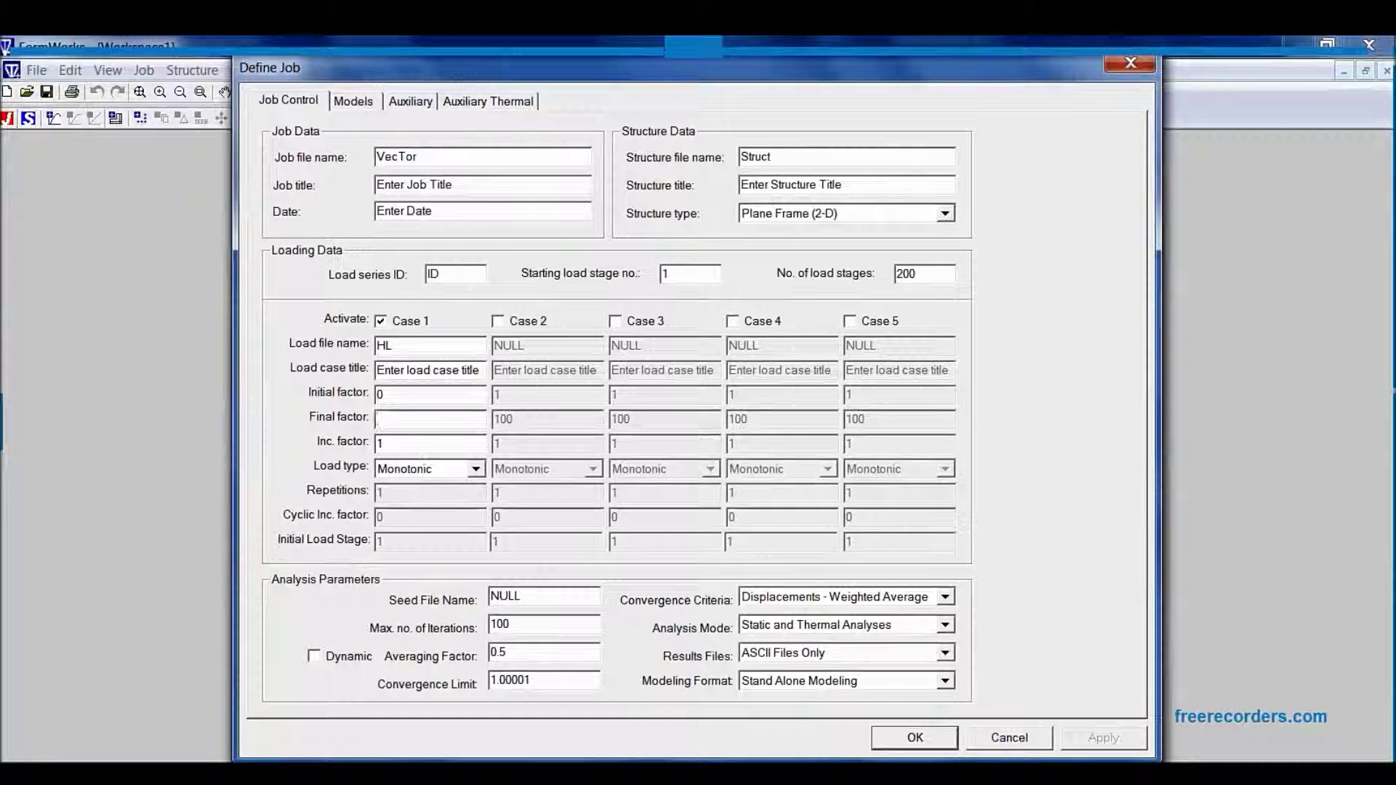
text(500)
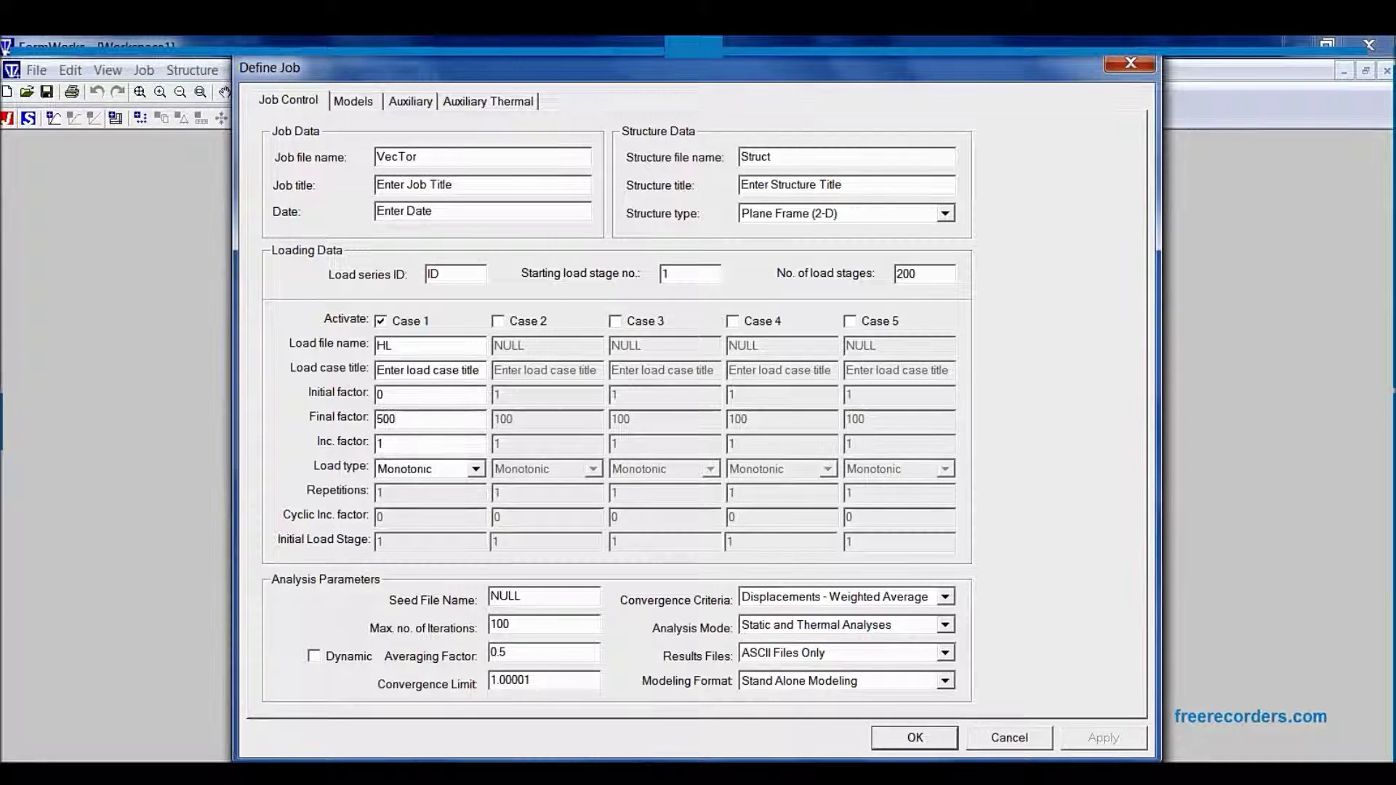
double_click(400, 451)
text(4)
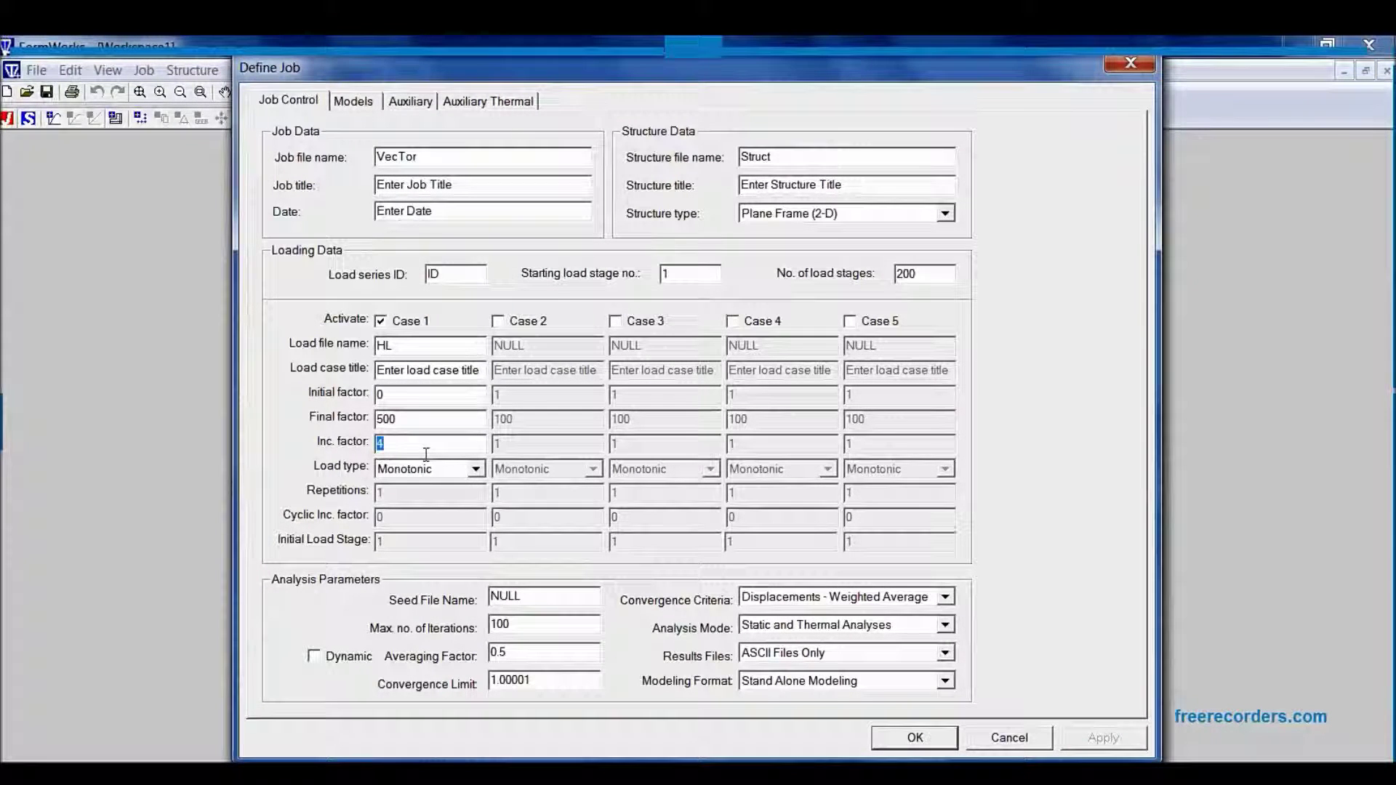
Switch to the frame layout PDF, show the whole frame on page 1, and dock its window on the right half of the screen.
click(378, 663)
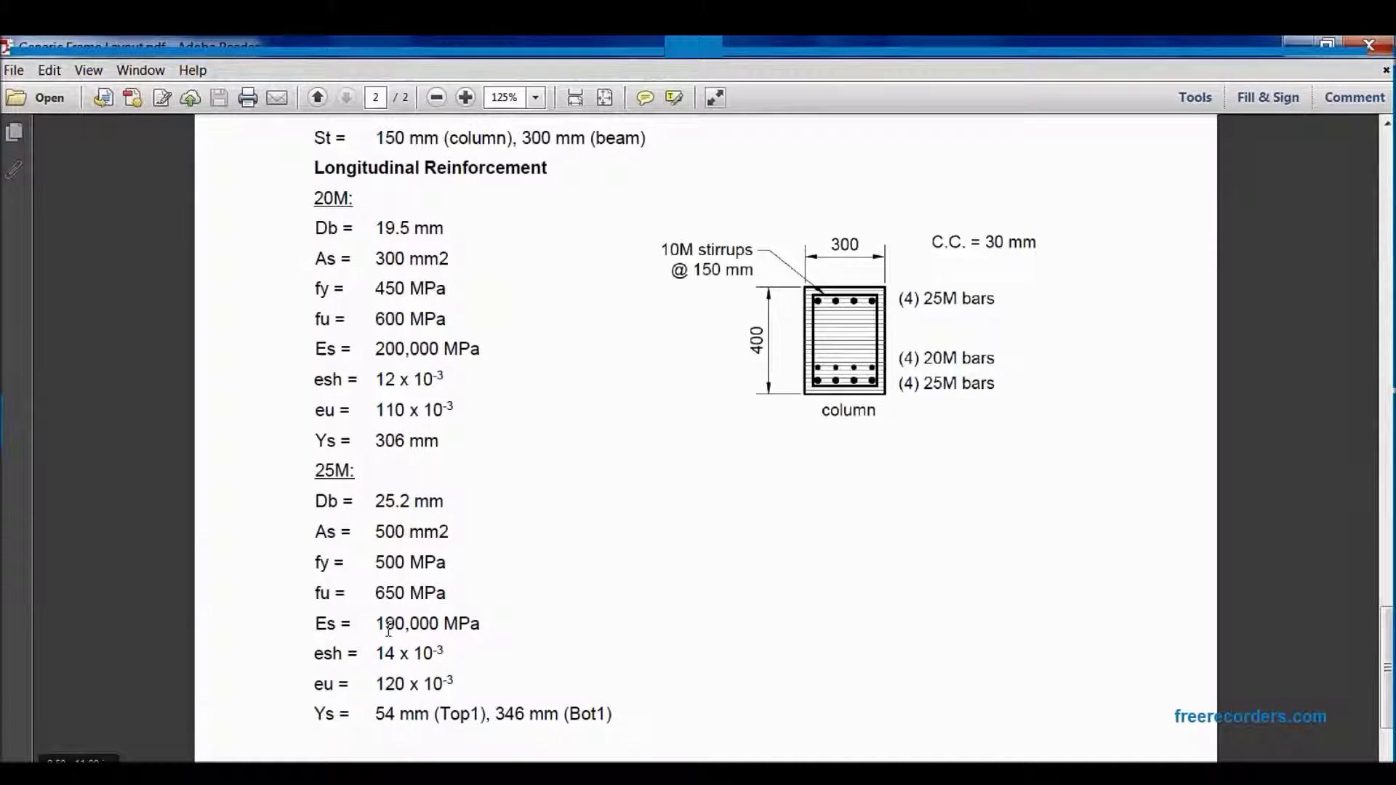
scroll(453, 264, up, 5)
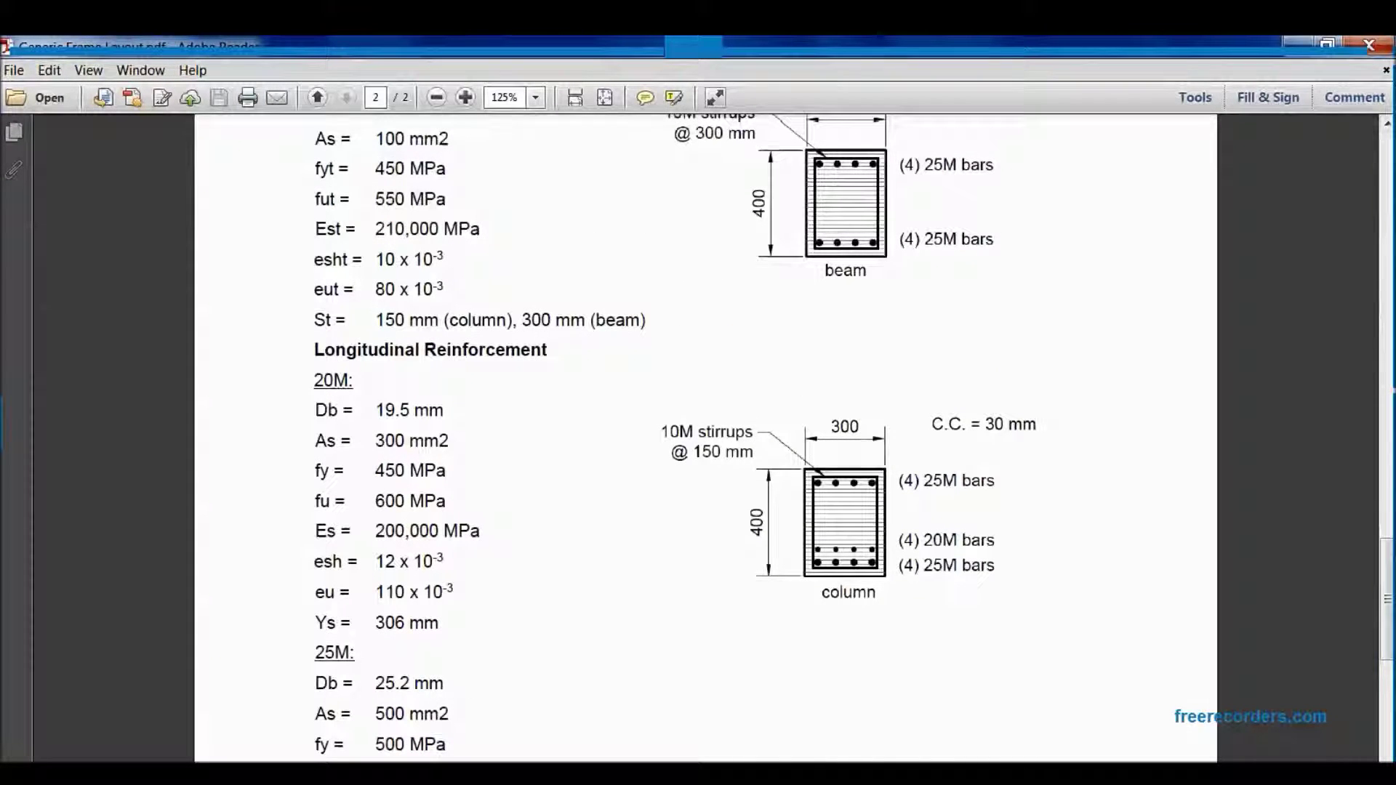
drag(1387, 600, 1374, 248)
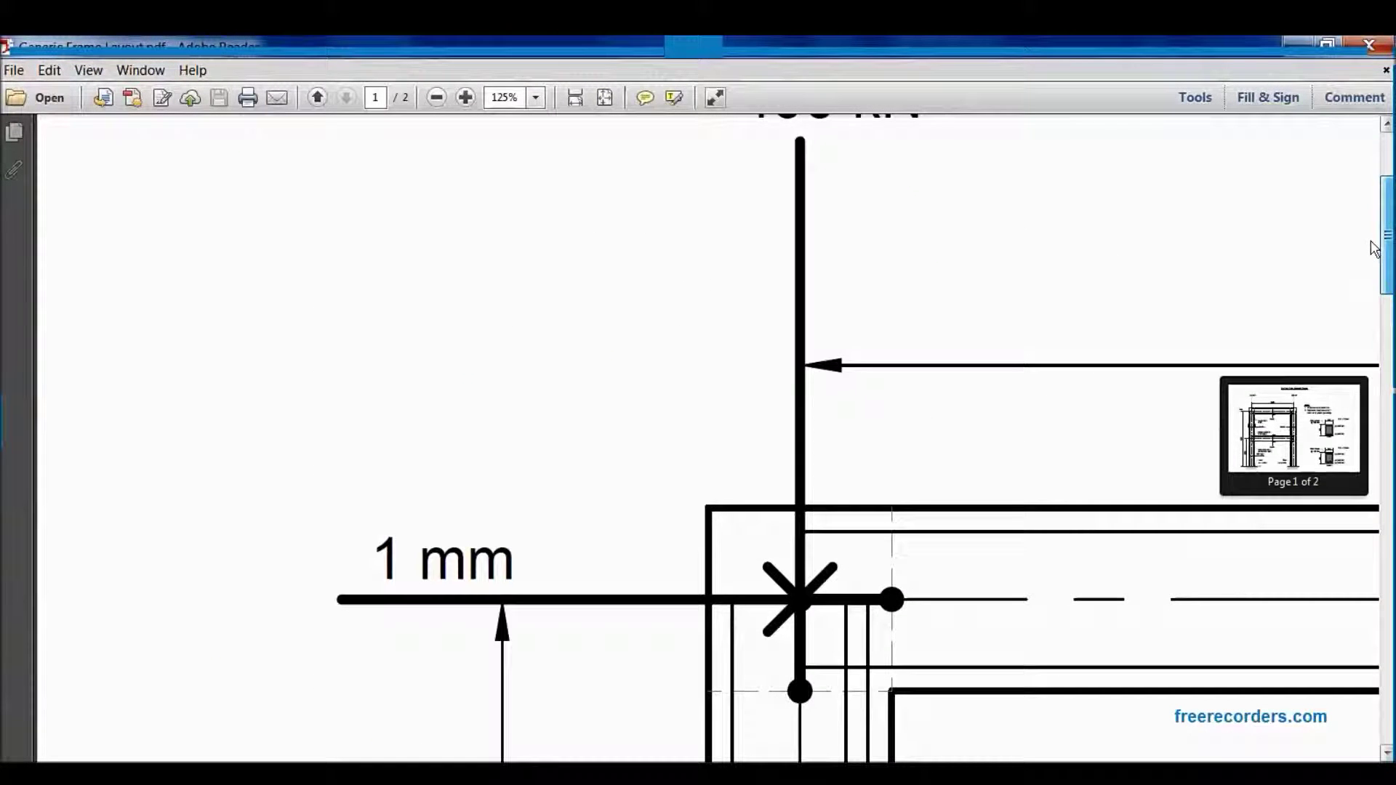
key(ctrl+2)
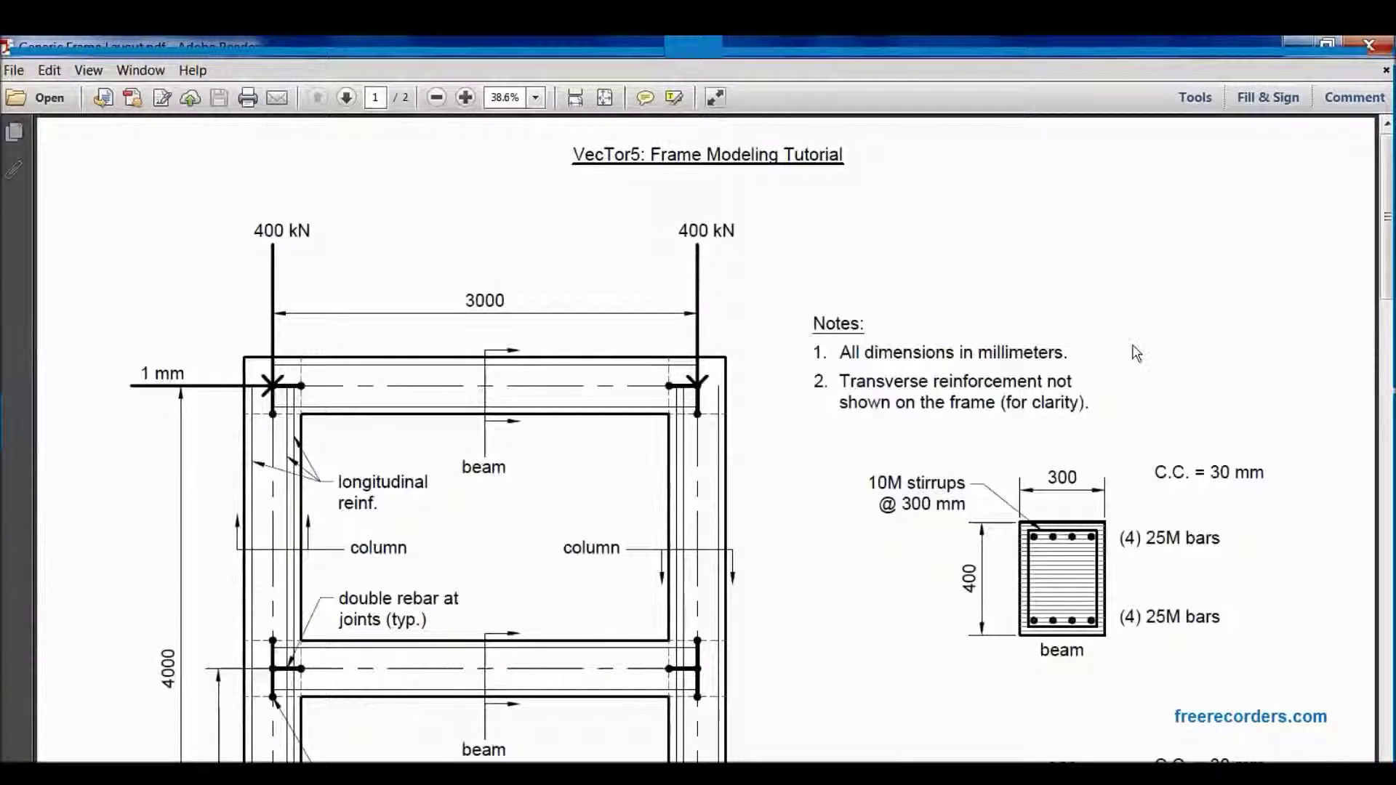
key(ctrl+0)
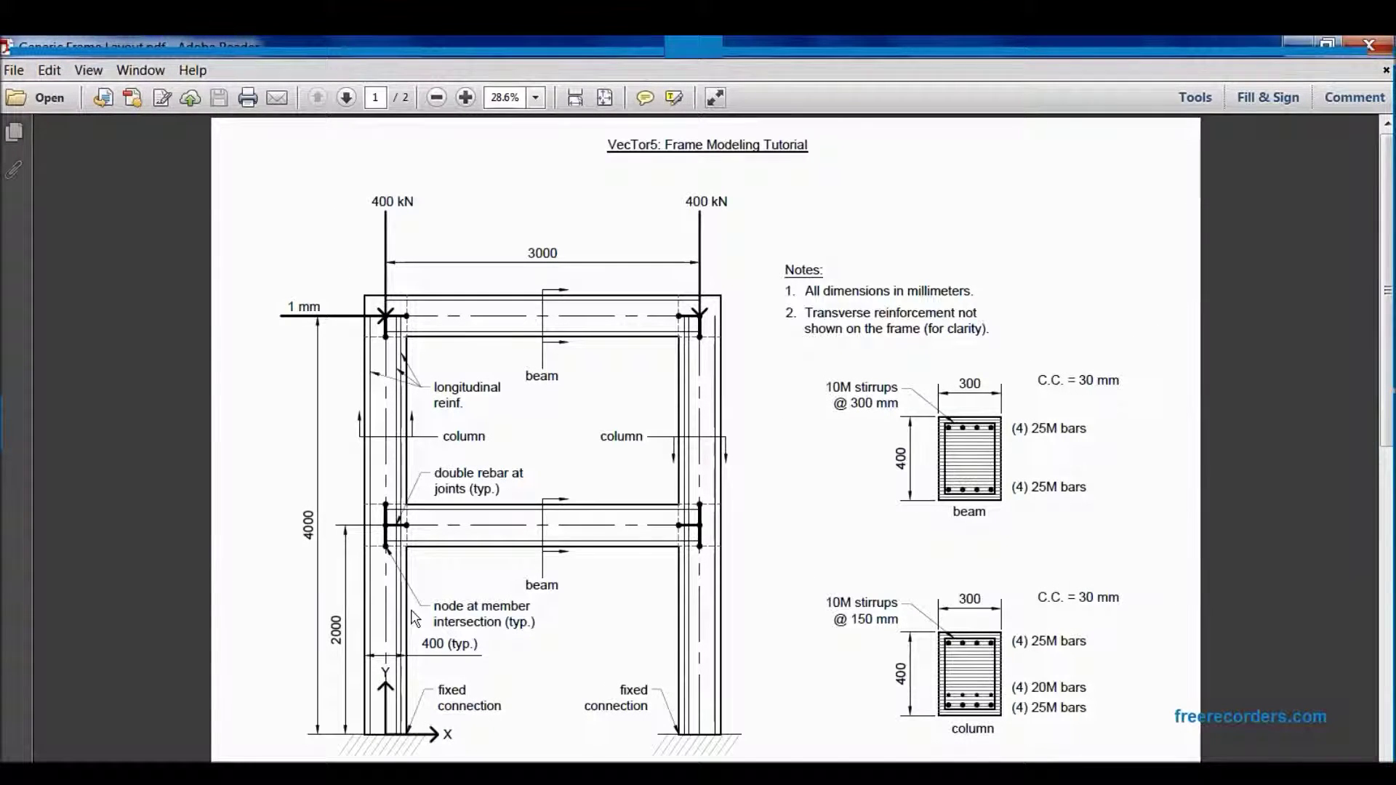
double_click(762, 45)
drag(1142, 79, 1395, 86)
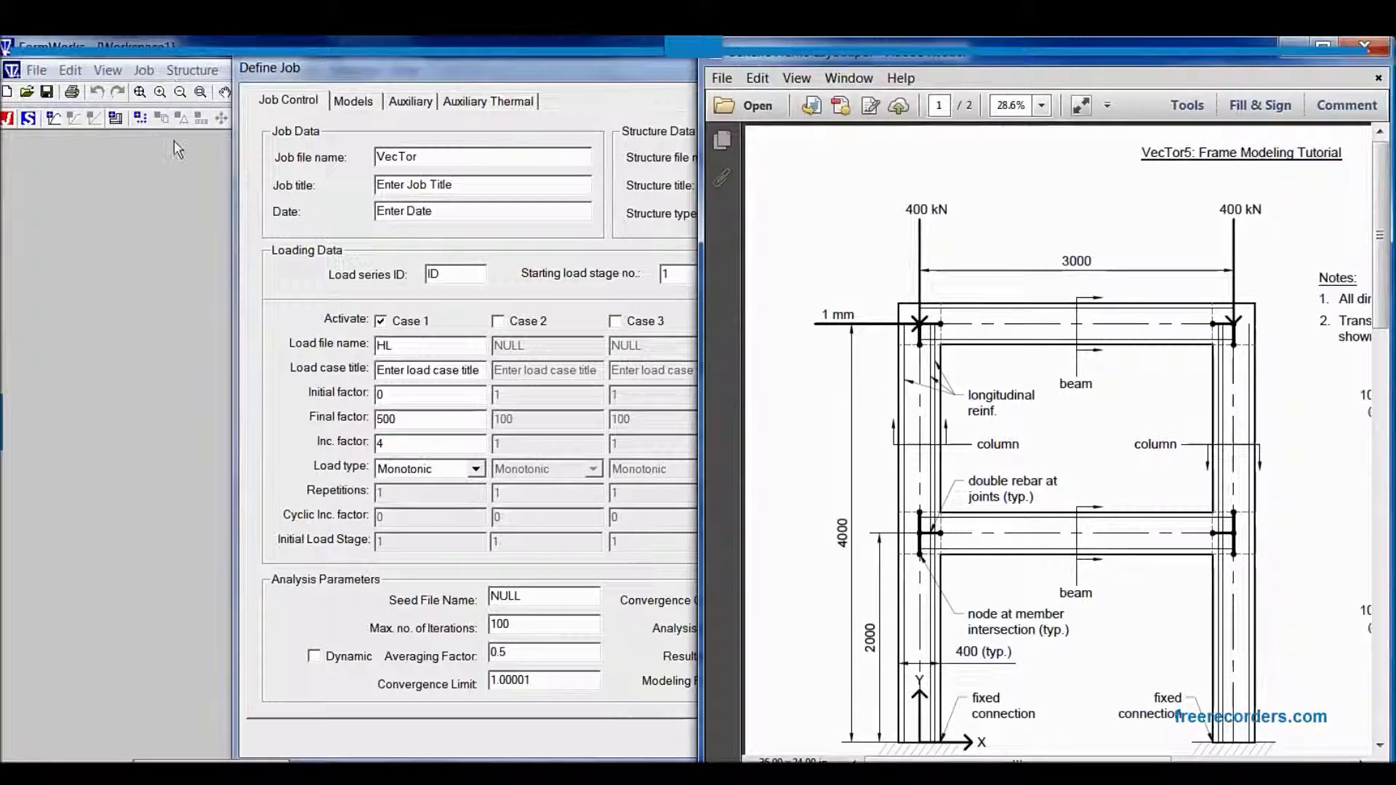
Return to the FormWorks job definition, activate load Case 2 and name its load file VL.
click(173, 145)
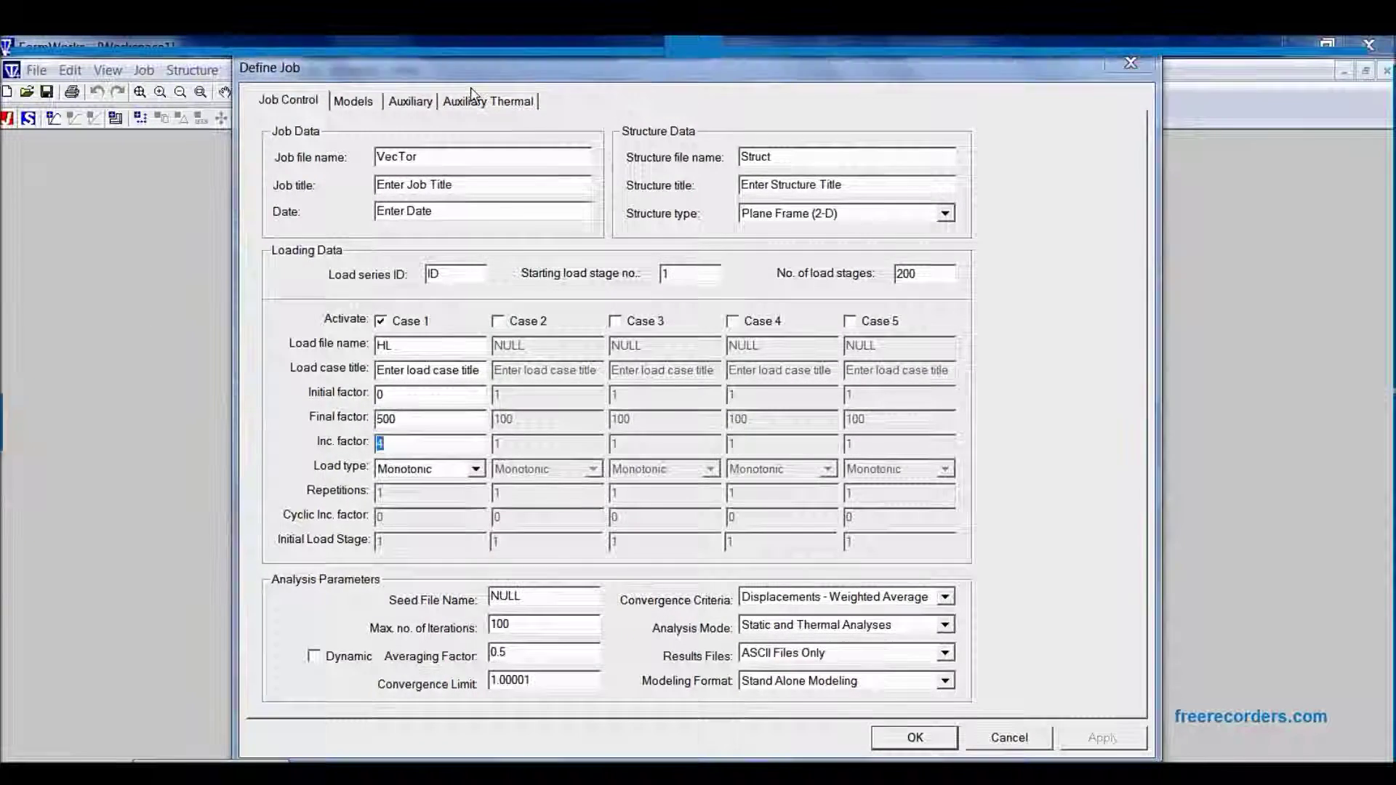
drag(471, 88, 426, 98)
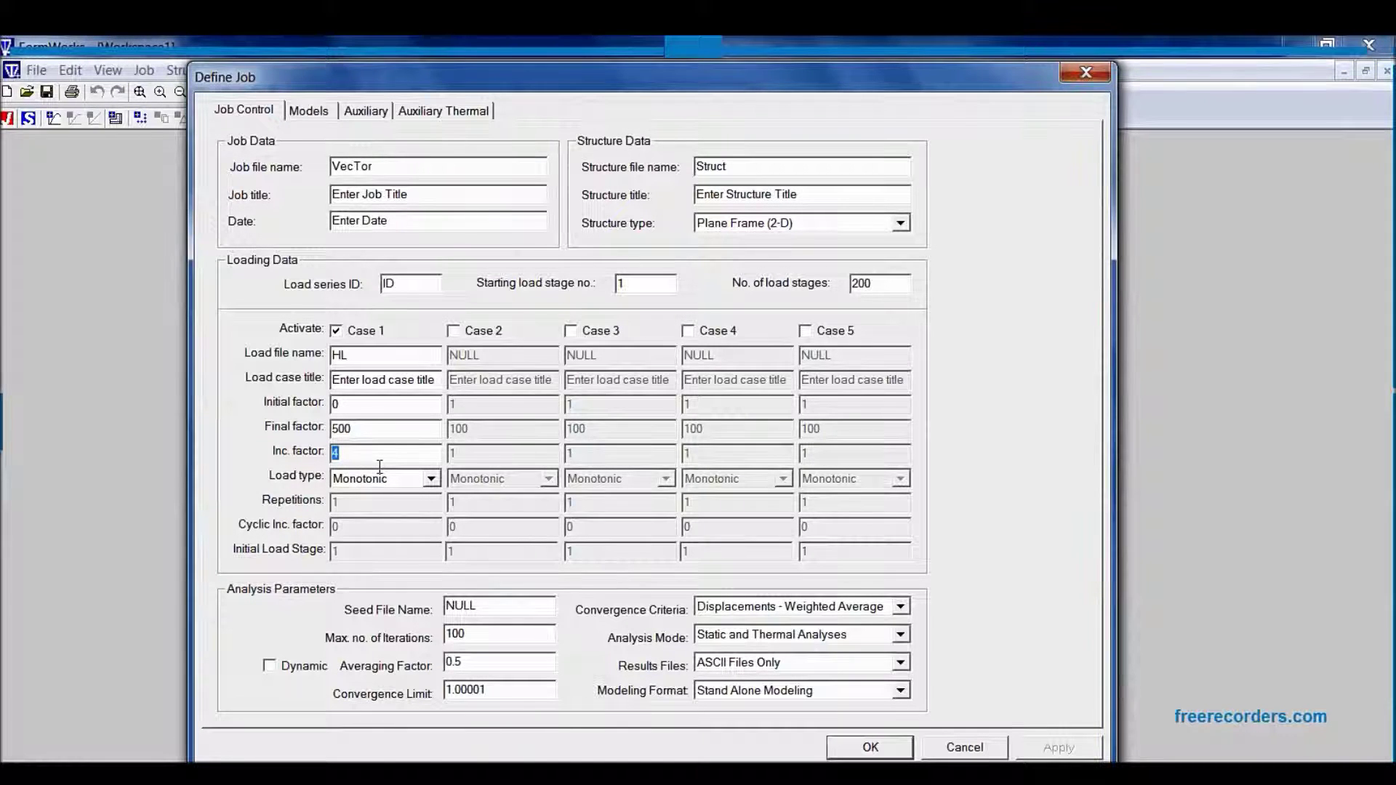
click(453, 331)
double_click(482, 355)
text(Case2)
double_click(494, 357)
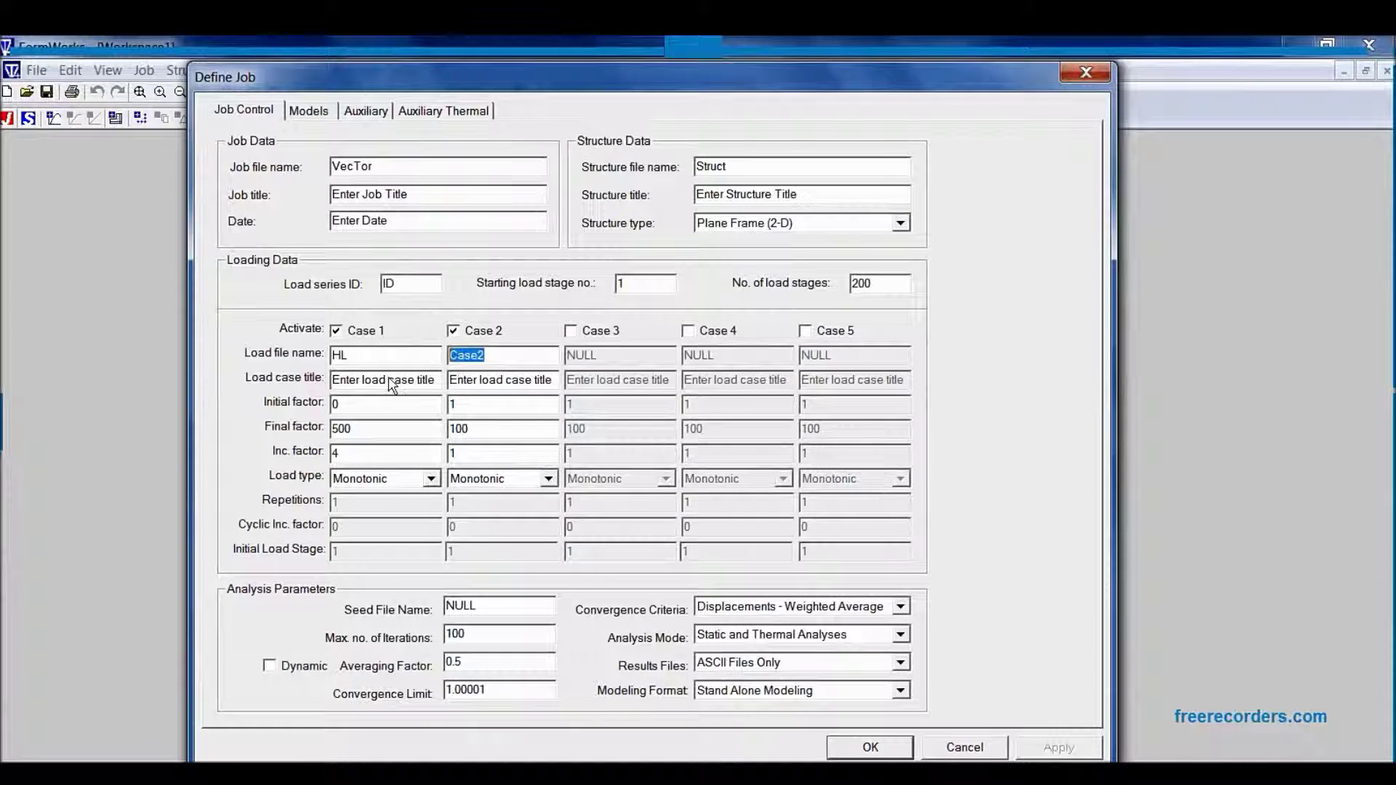
text(VL)
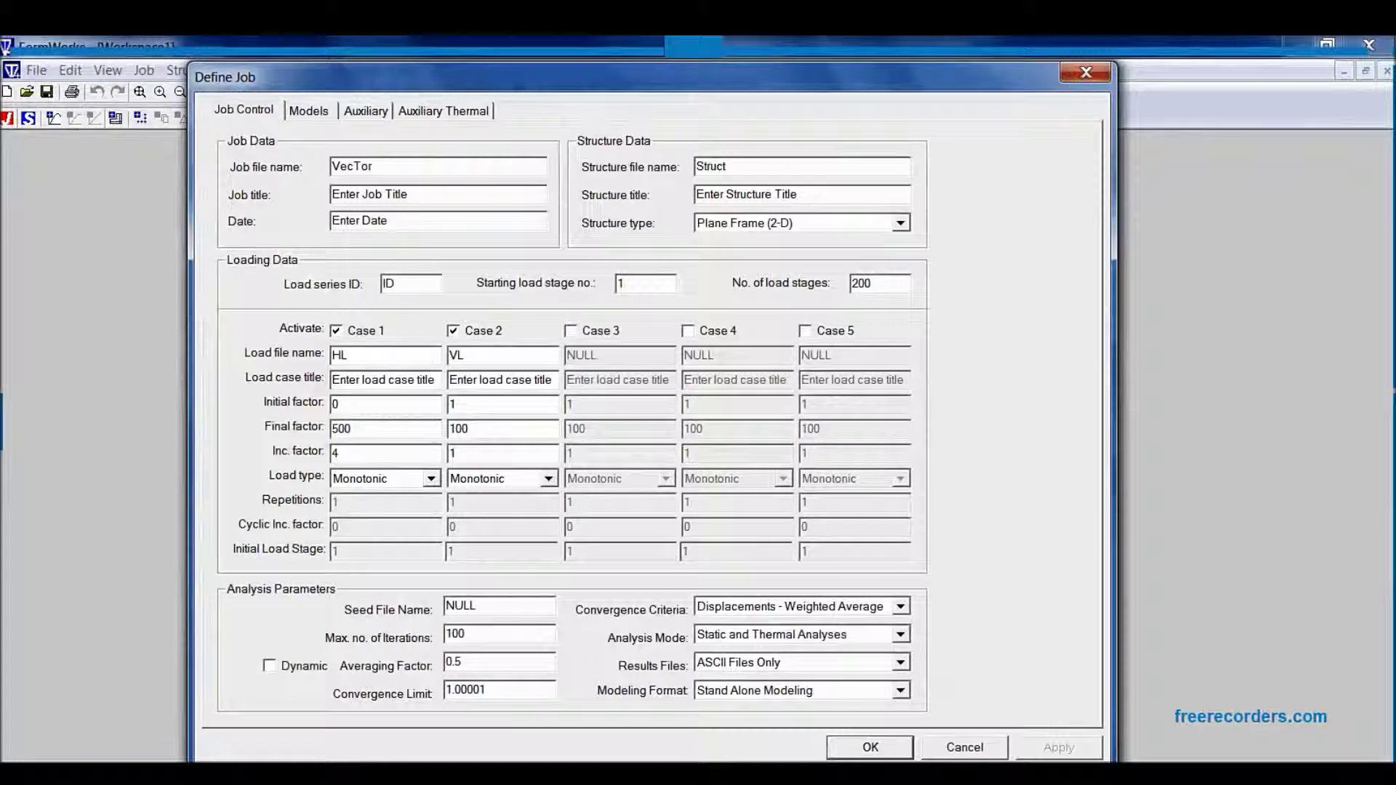
Set load Case 2's final factor to 1 and its increment factor to 0.
double_click(504, 439)
text(1)
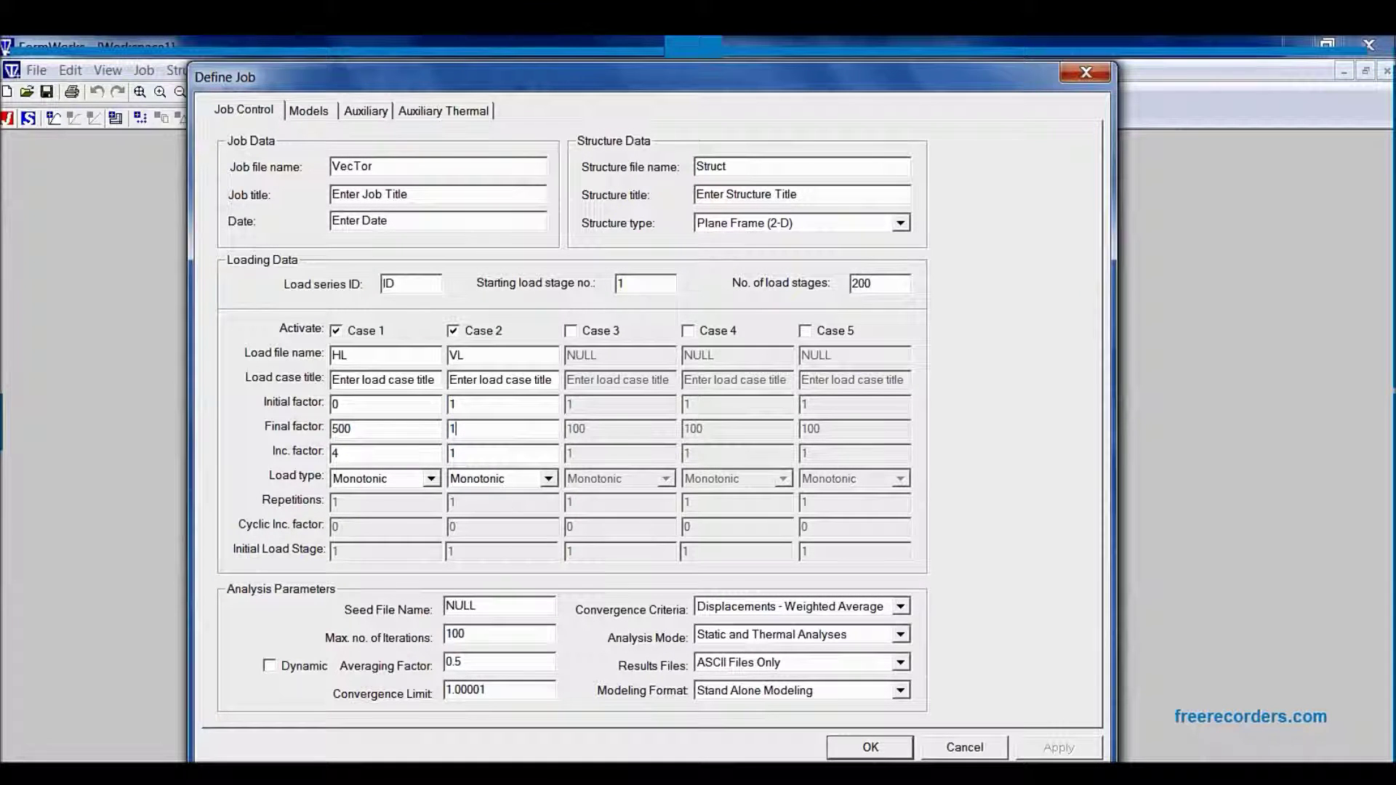
double_click(501, 456)
text(0)
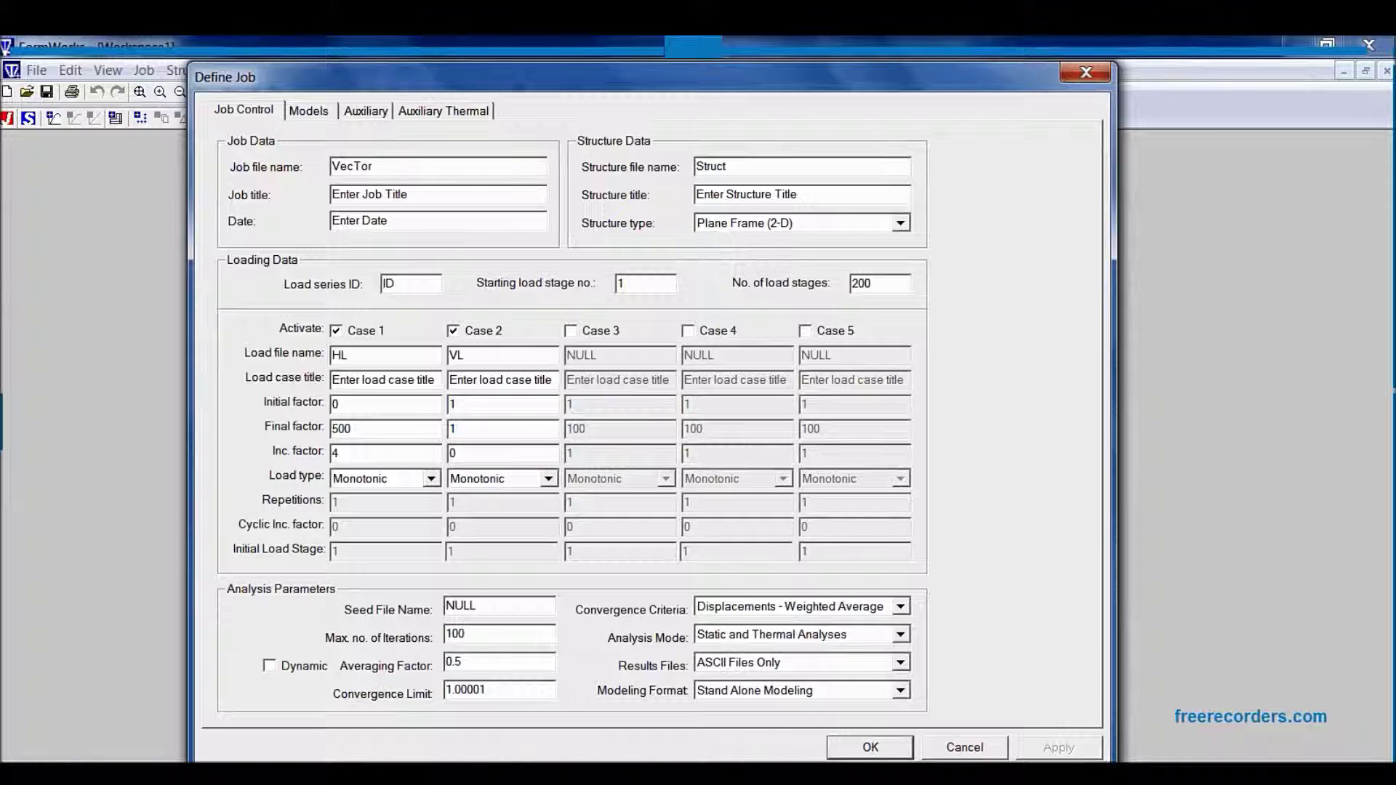
Enable the dynamic averaging factor, set the concrete compression pre-peak model to Popovics (HSC), and accept the job definition.
click(299, 667)
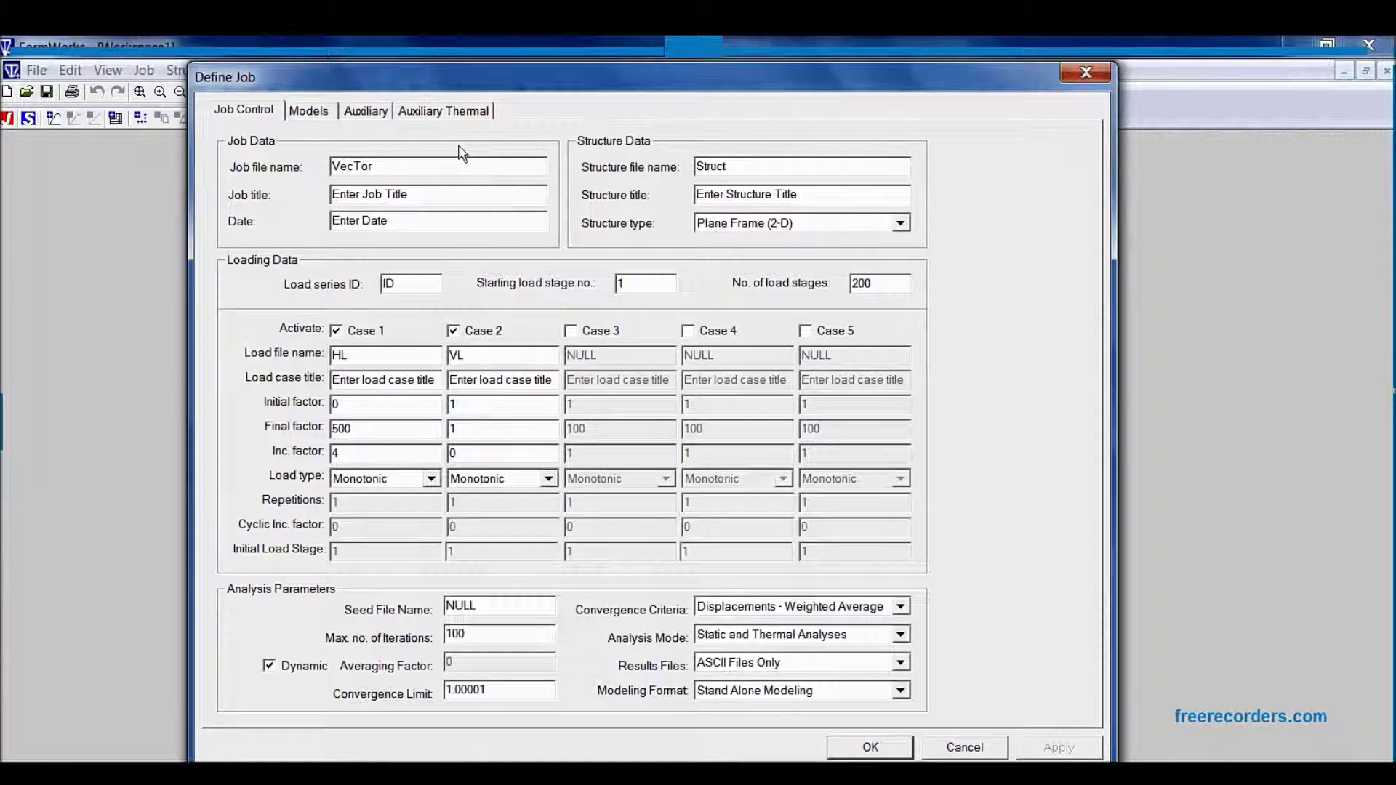
click(327, 115)
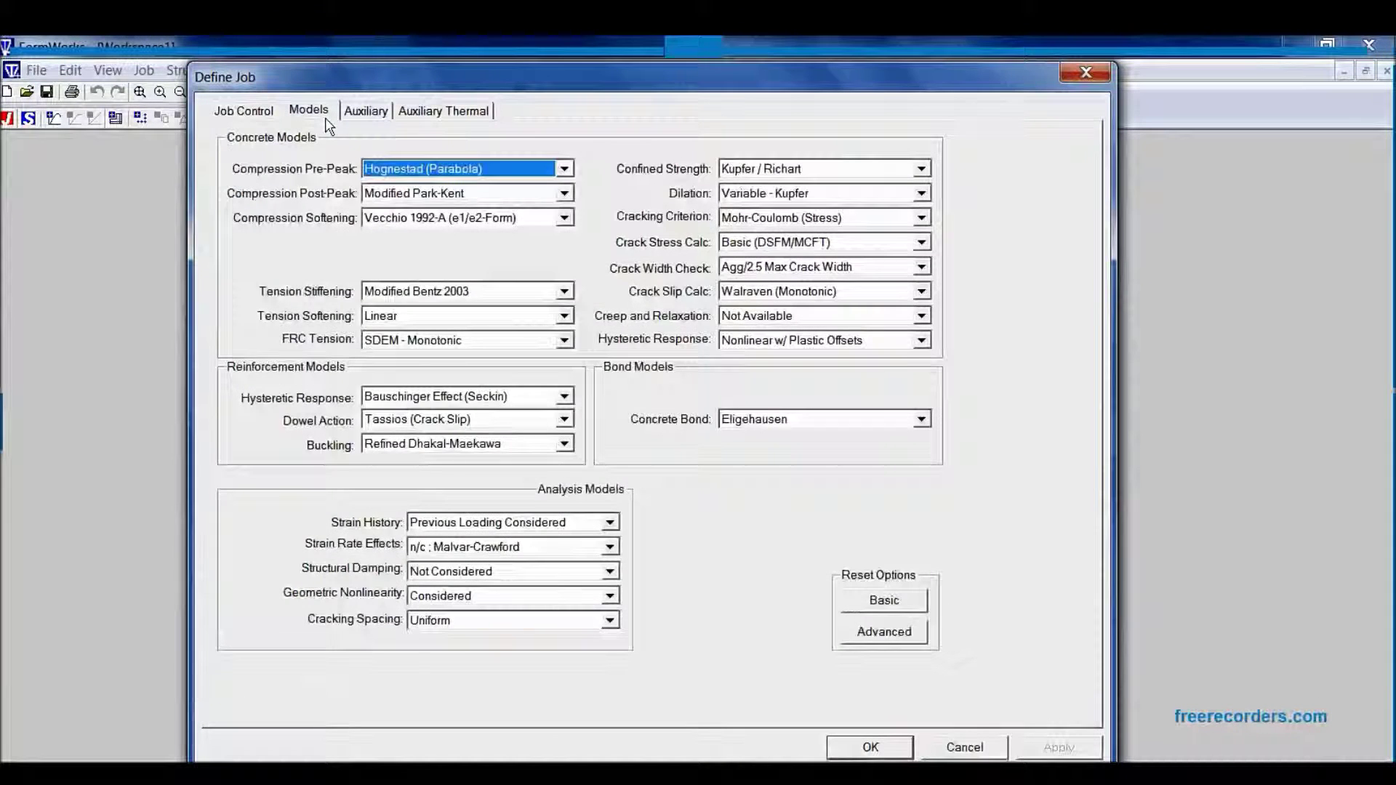
click(446, 171)
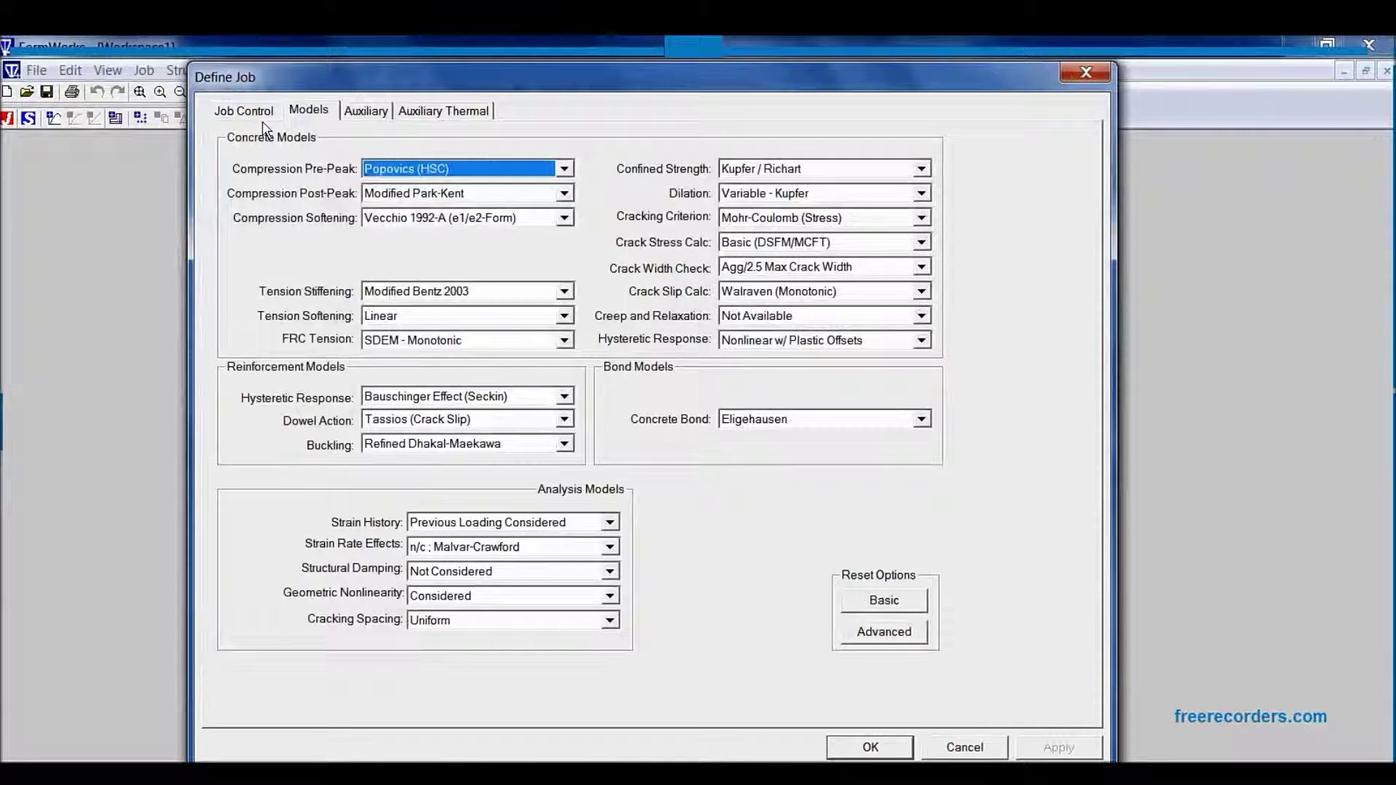
click(243, 110)
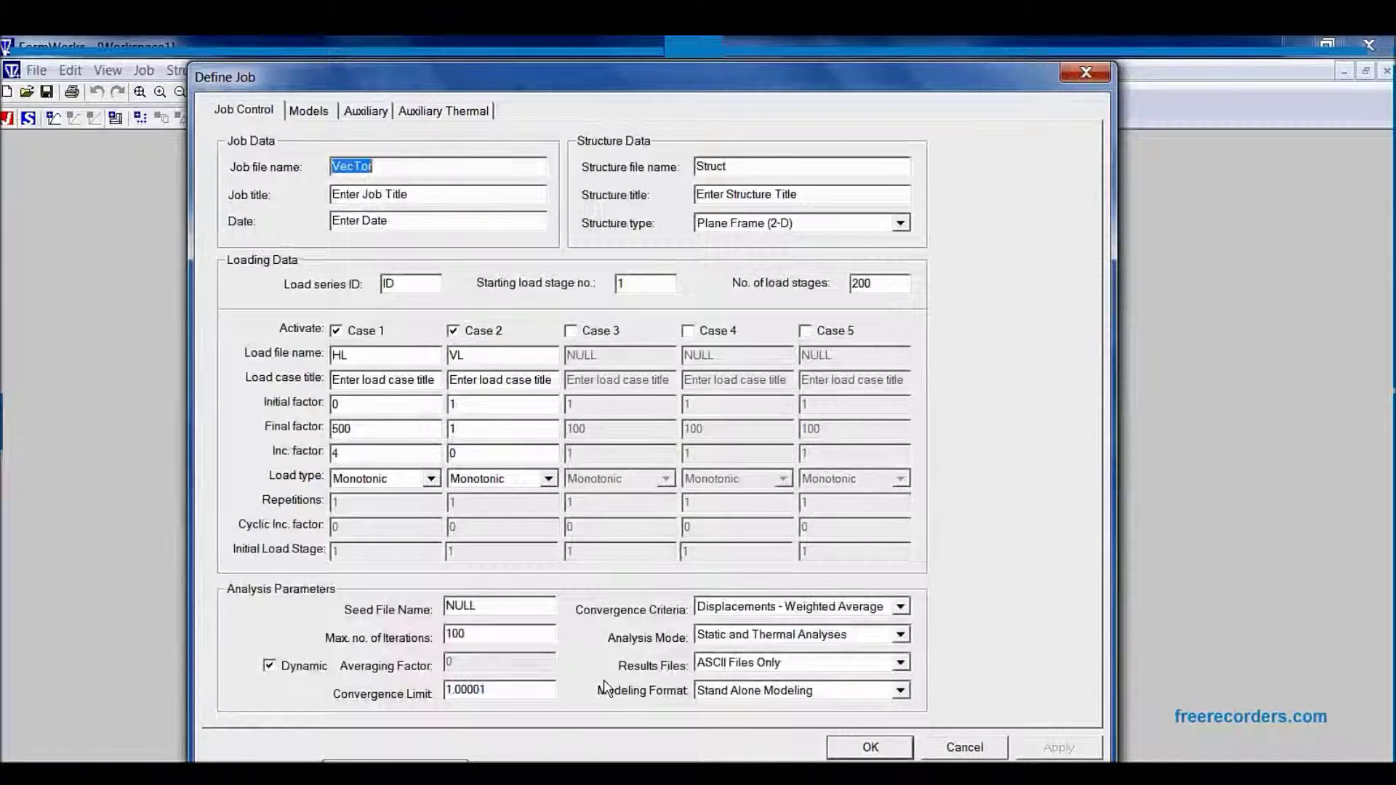
click(870, 747)
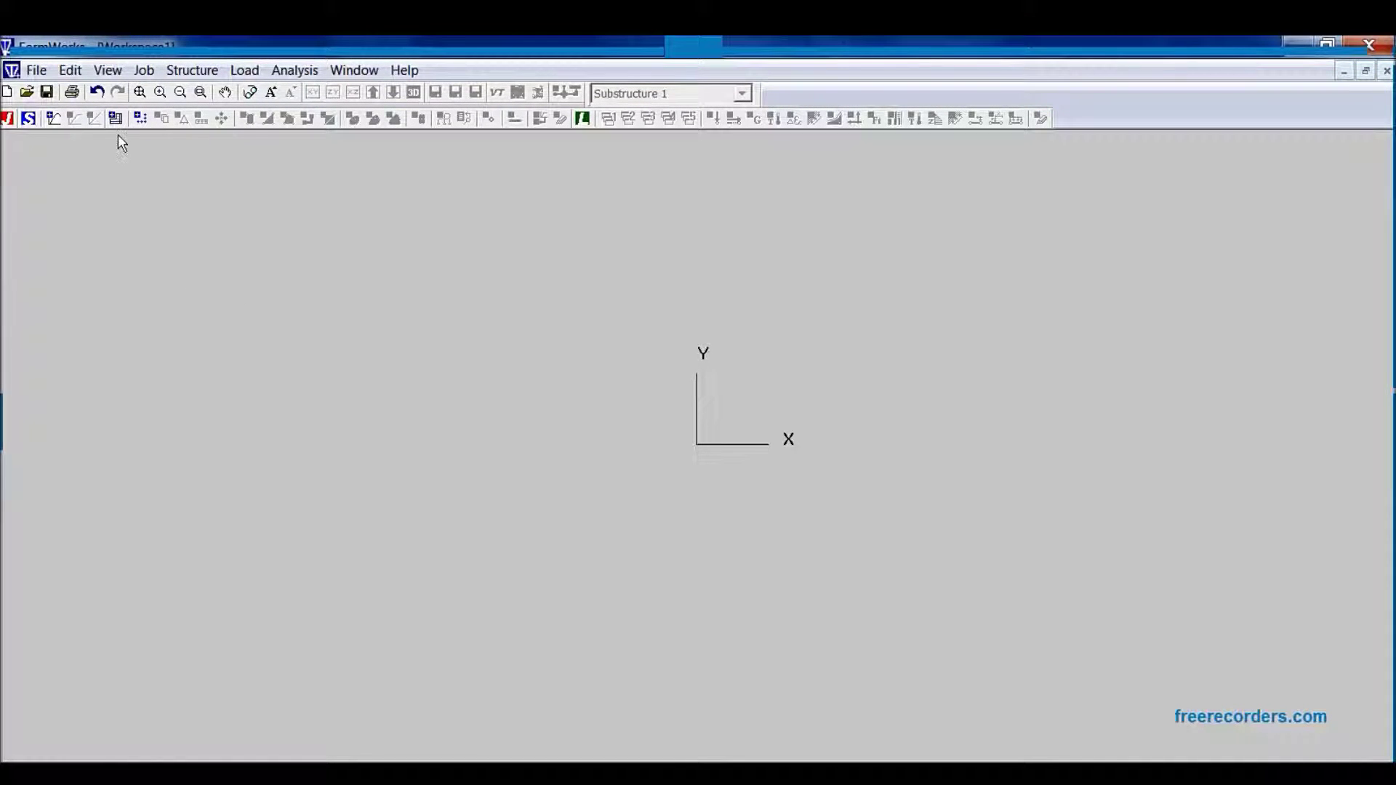
Dock FormWorks on the left half of the screen, beside the frame layout PDF.
click(61, 127)
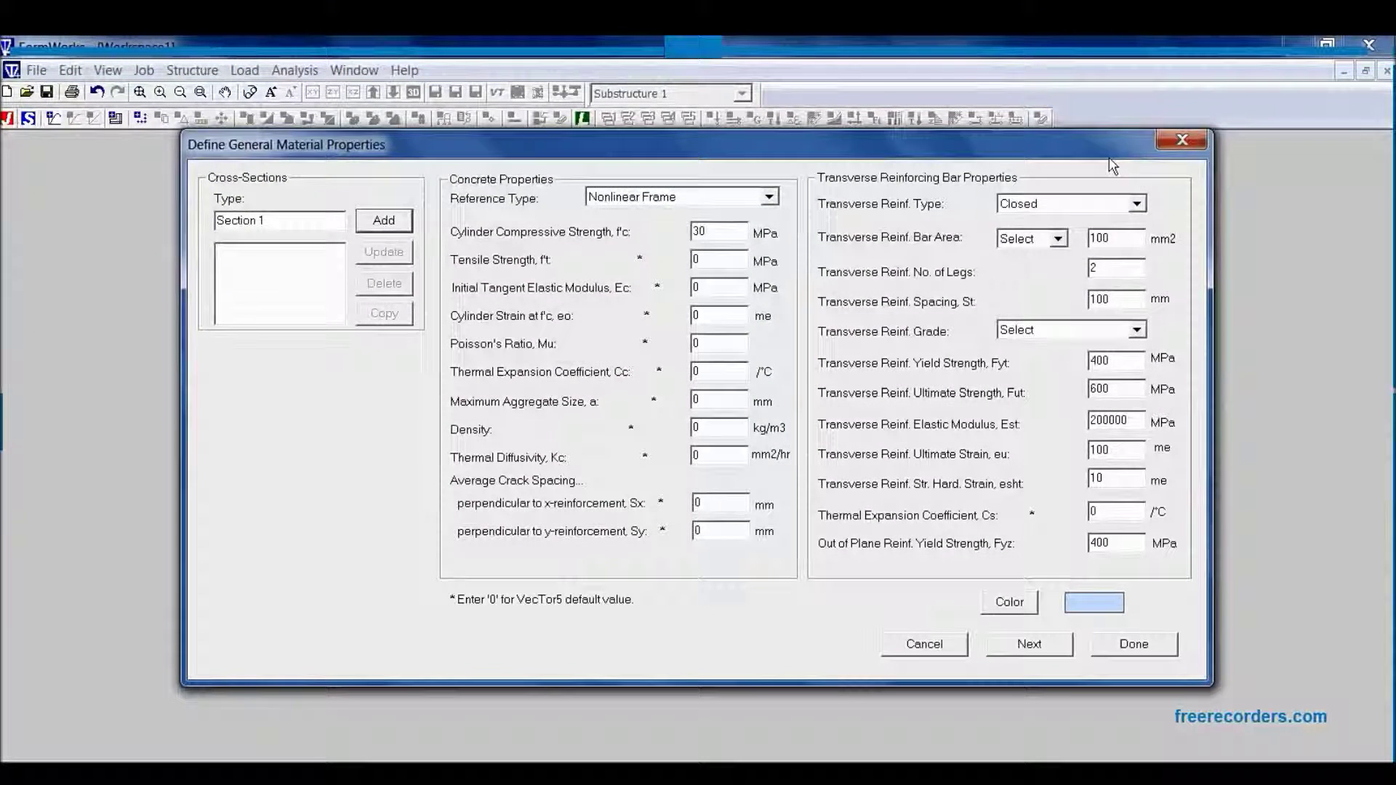
click(1183, 142)
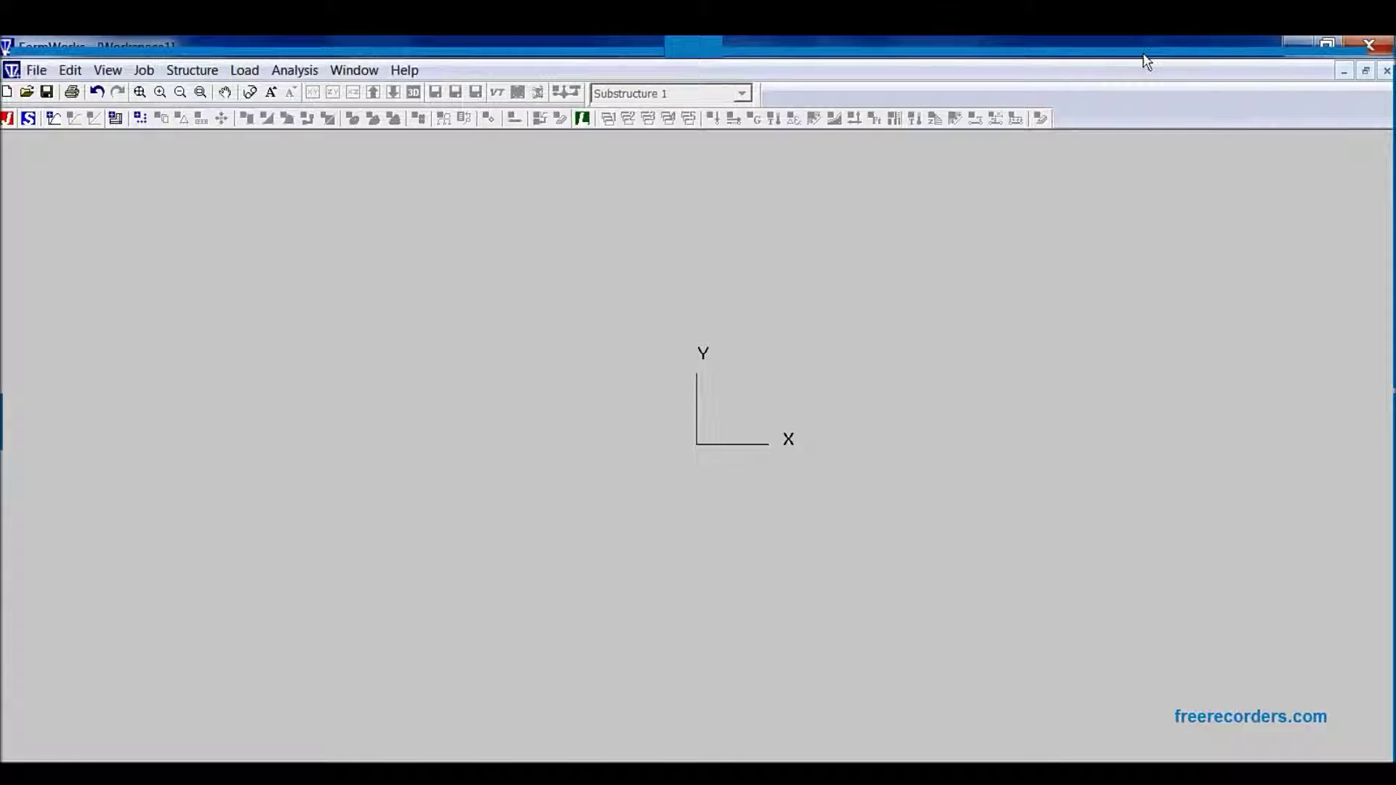
double_click(1248, 51)
key(super+Left)
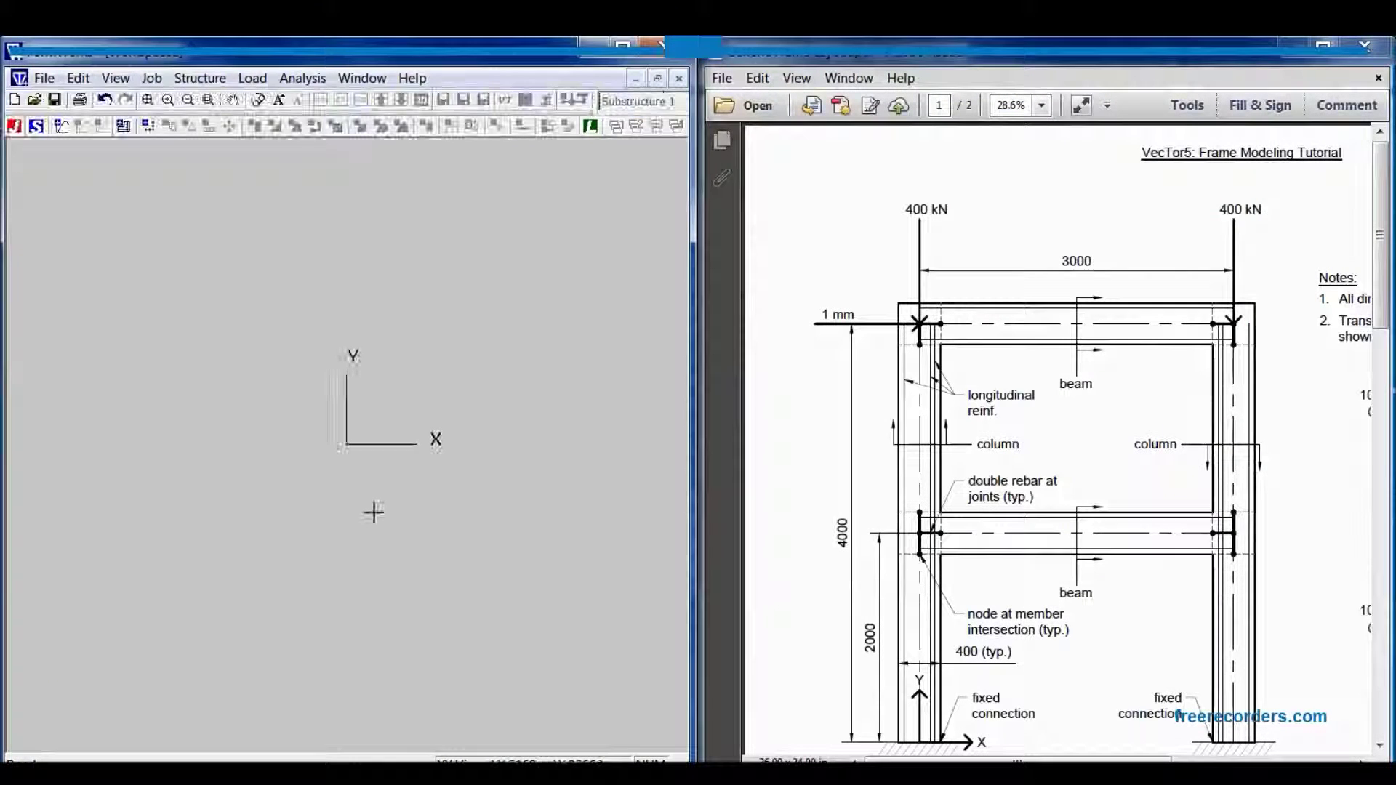
Display the section properties on page 2 of the PDF at 76% zoom, covering the concrete, stirrup and longitudinal bar data.
click(1122, 440)
scroll(1132, 458, down, 5)
scroll(1133, 458, up, 5)
scroll(867, 320, up, 2)
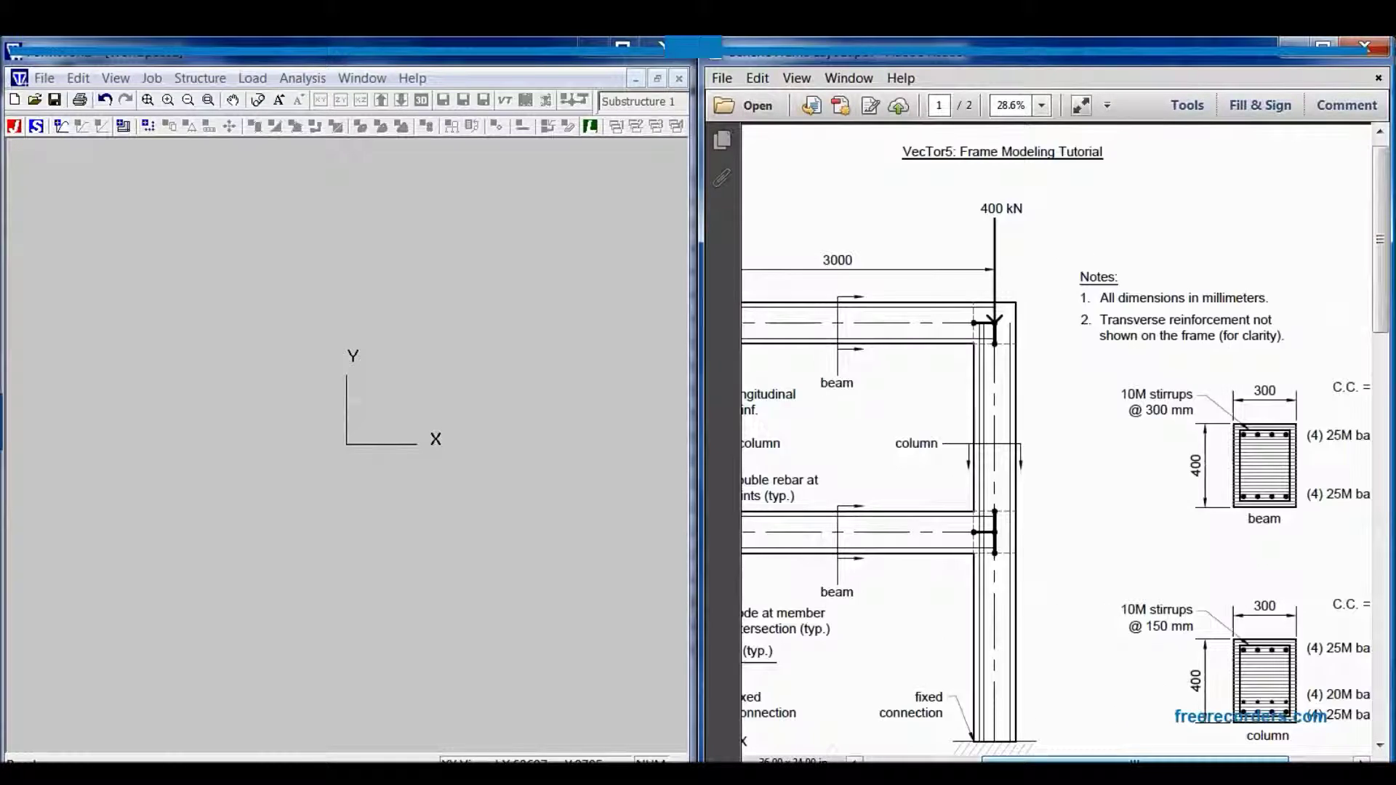
scroll(1158, 741, down, 5)
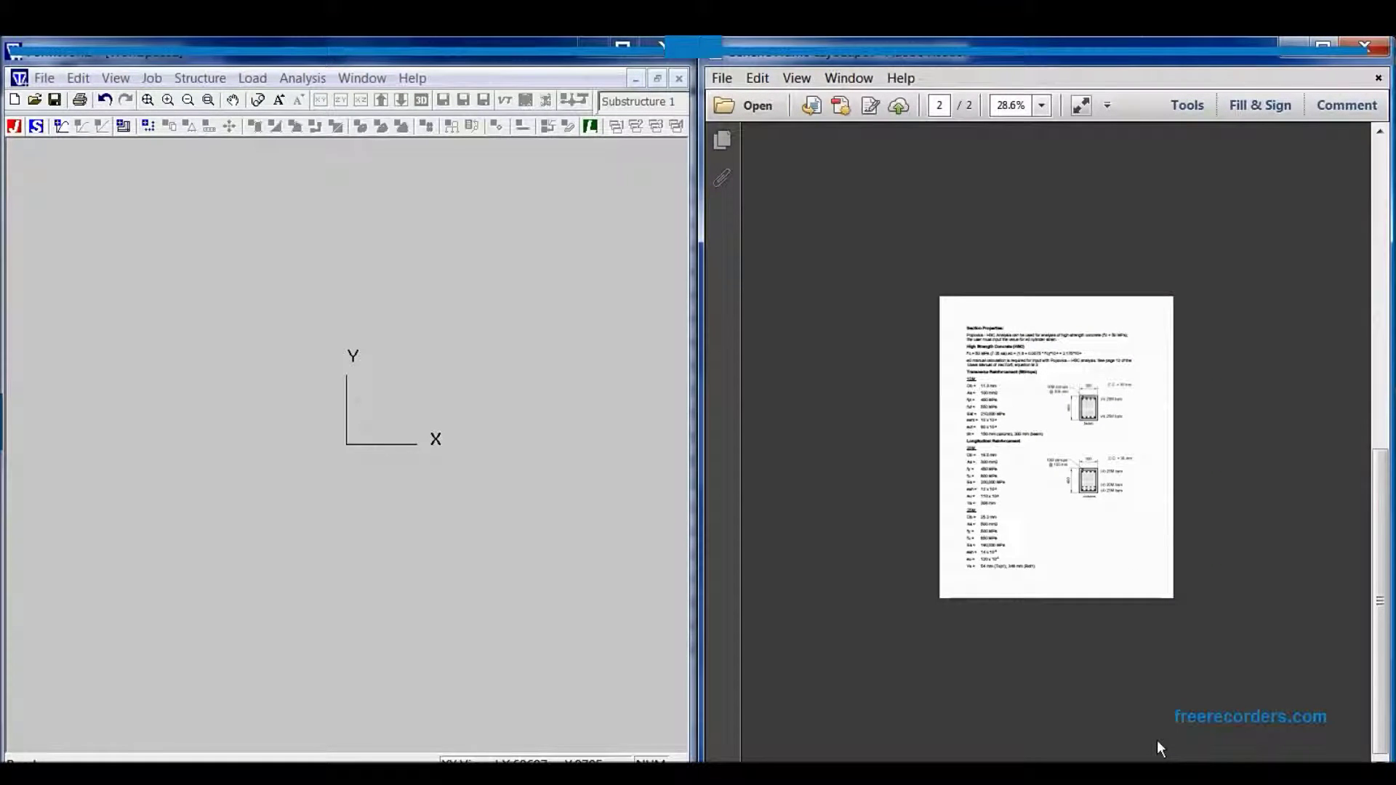
scroll(1252, 687, up, 4)
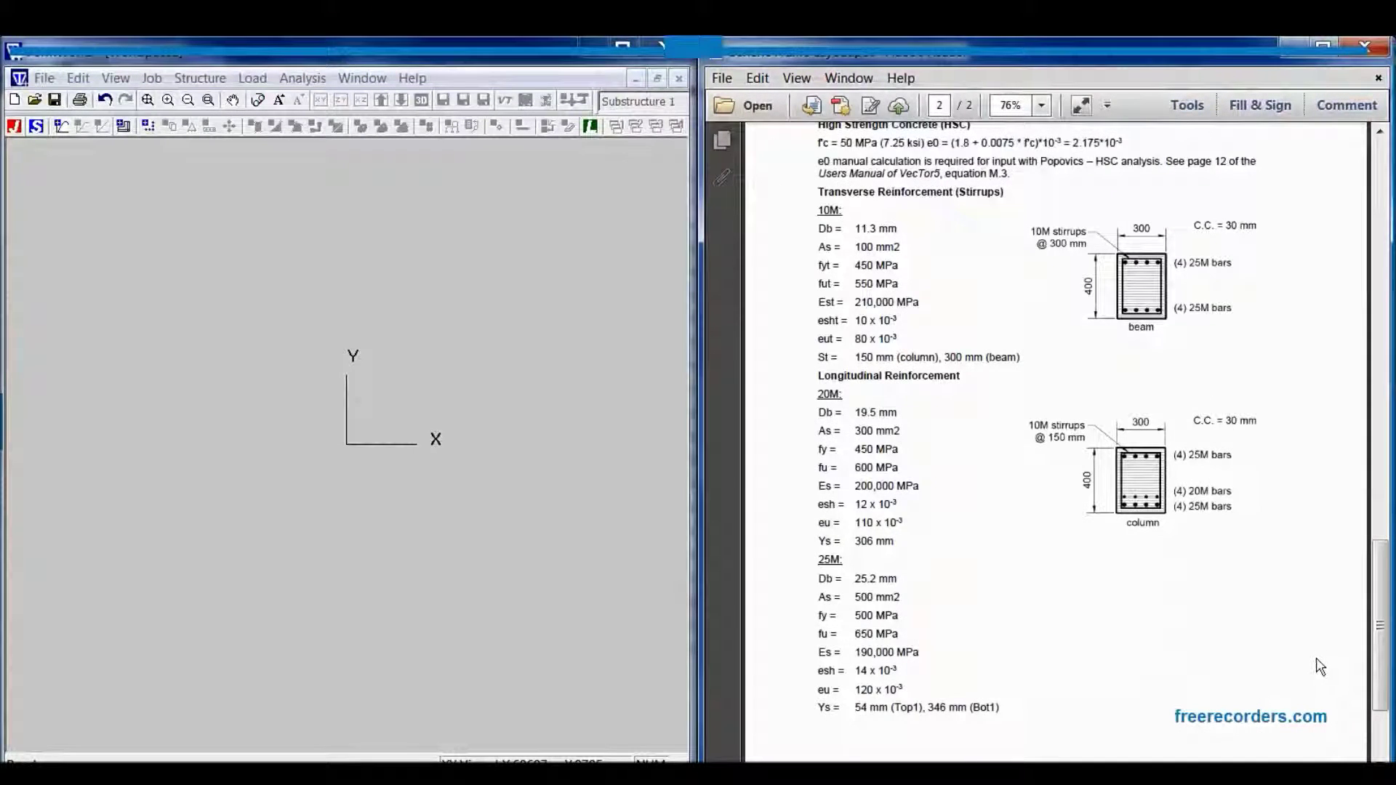
scroll(1320, 666, down, 1)
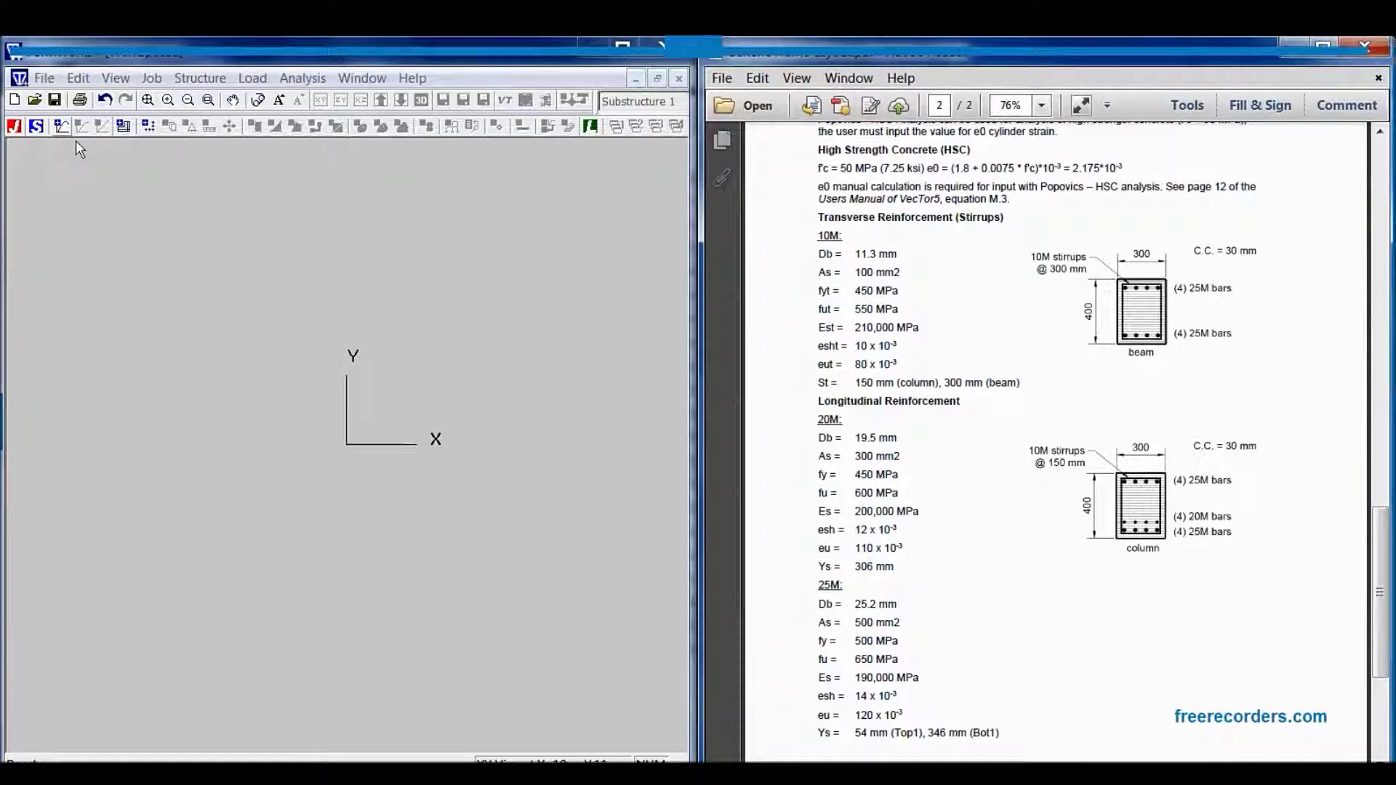
Open the general material properties definition and add a cross-section type named Col-Left.
click(63, 126)
drag(628, 143, 491, 153)
drag(140, 239, 11, 268)
text(be)
key(BackSpace)
key(BackSpace)
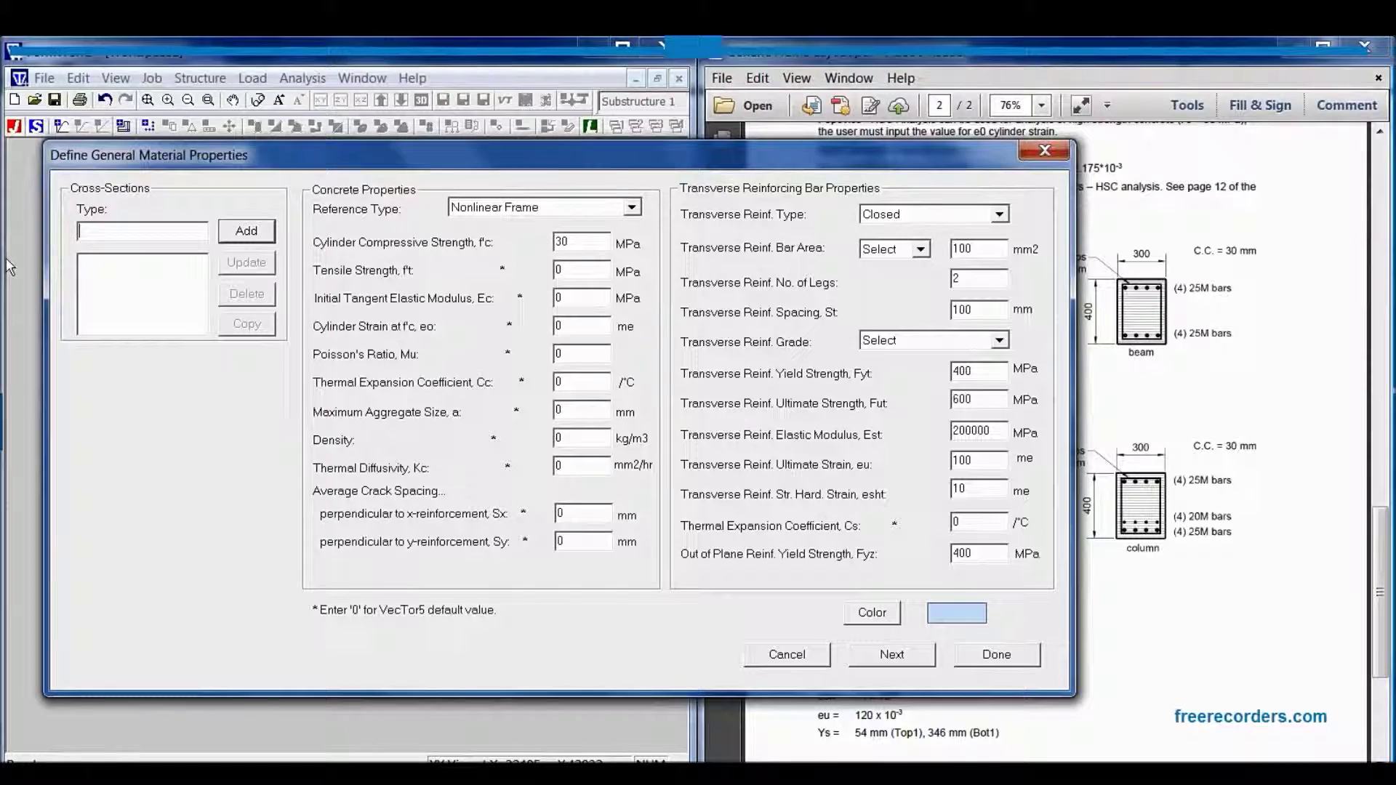
text(Col)
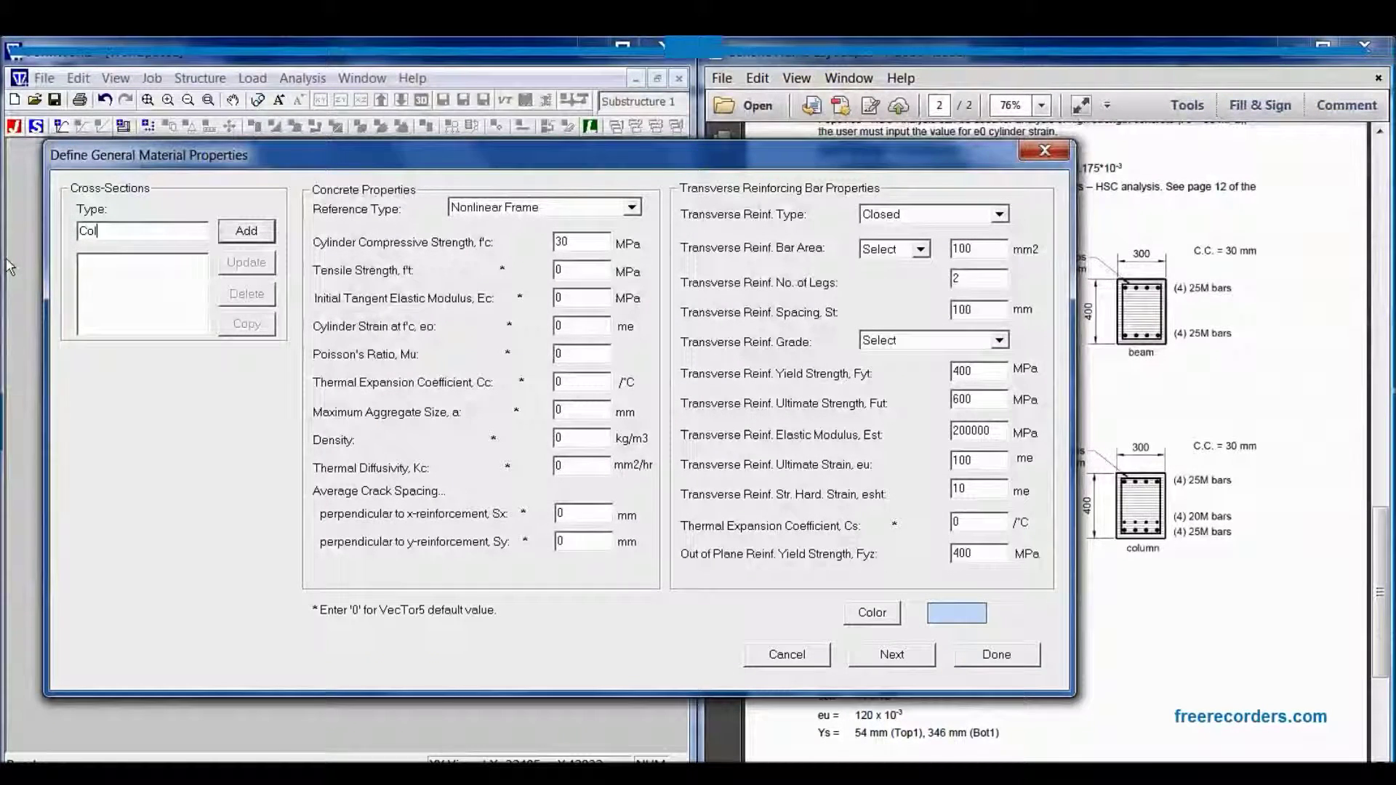
text(-L)
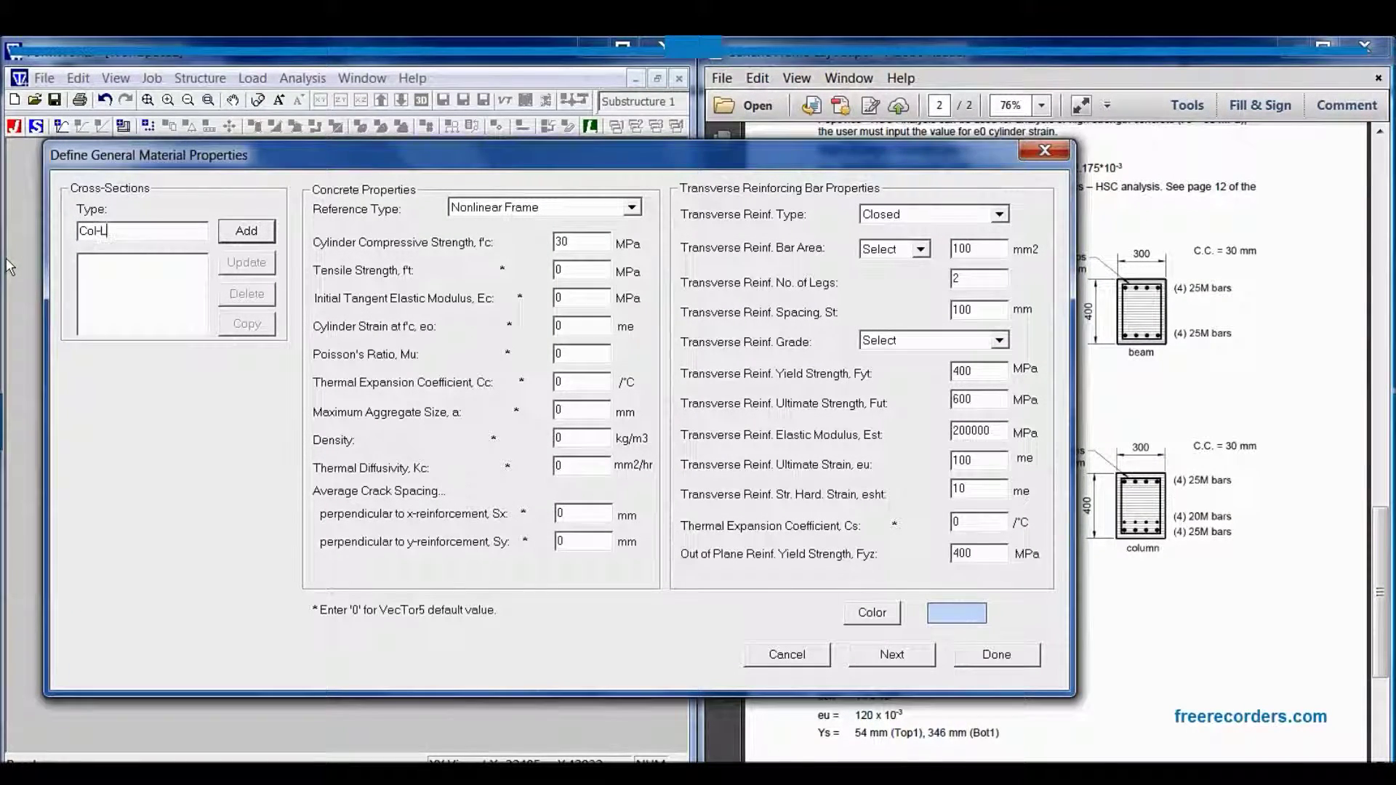
text(eft)
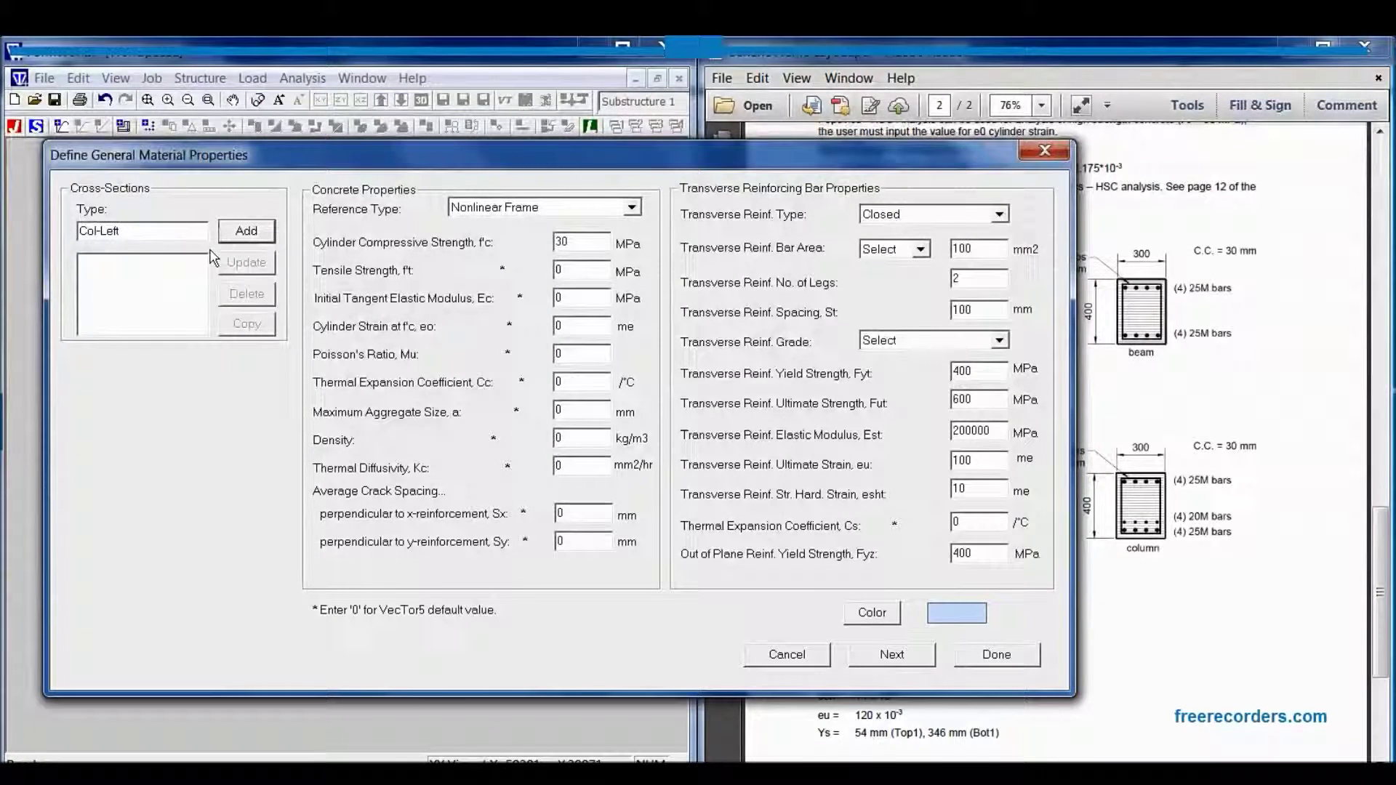
click(256, 244)
Set Col-Left's cylinder compressive strength to 50 MPa and cylinder strain to 2.175 me, keeping the Nonlinear Frame reference type.
double_click(586, 249)
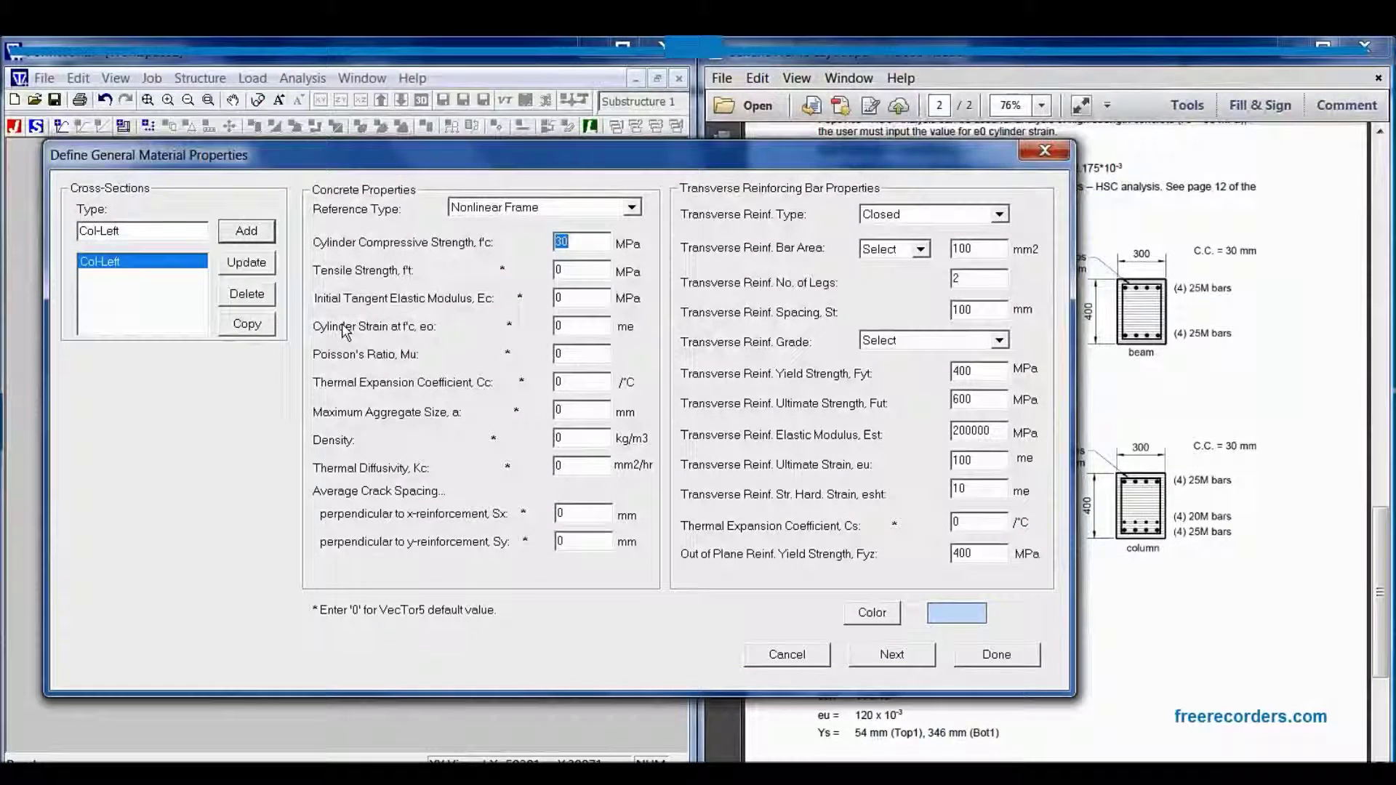
text(50)
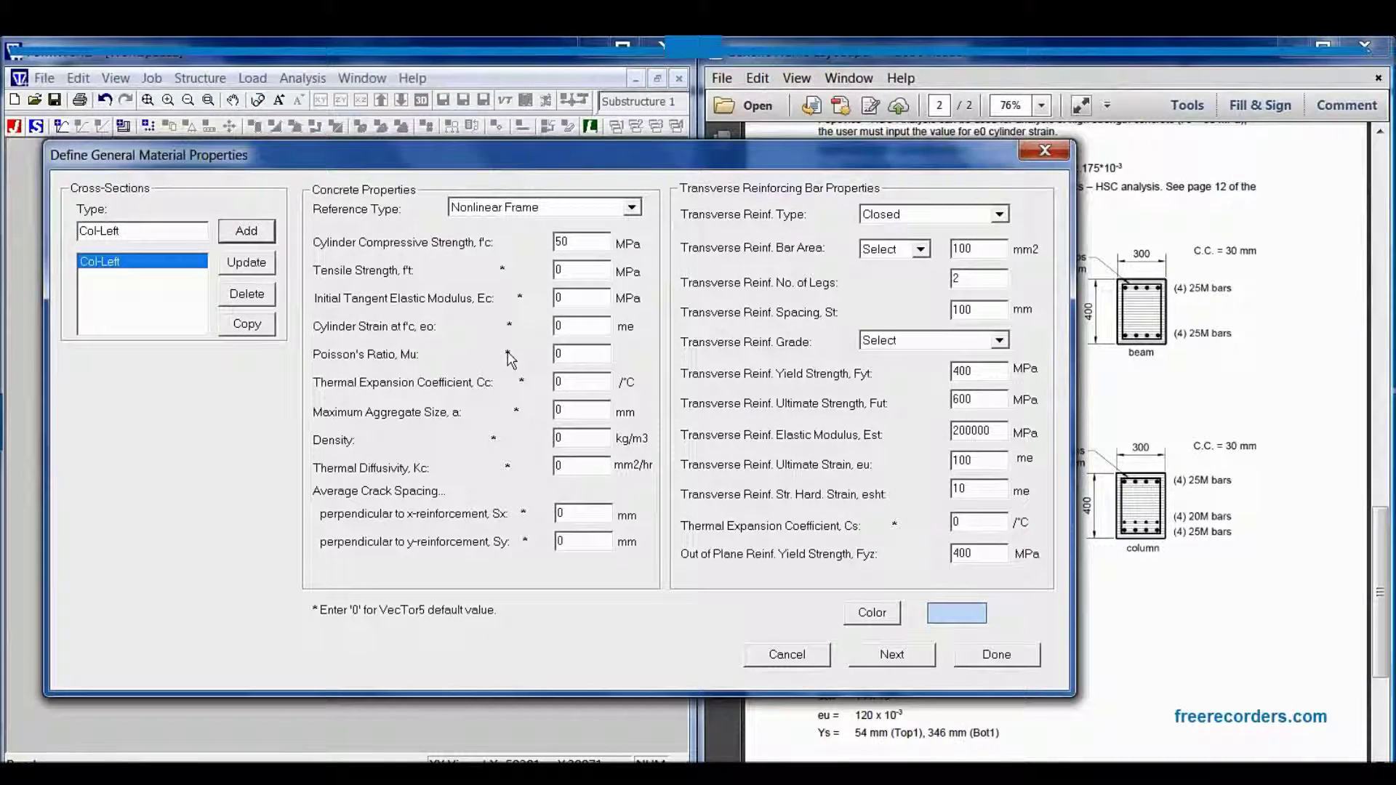
drag(908, 169, 1060, 255)
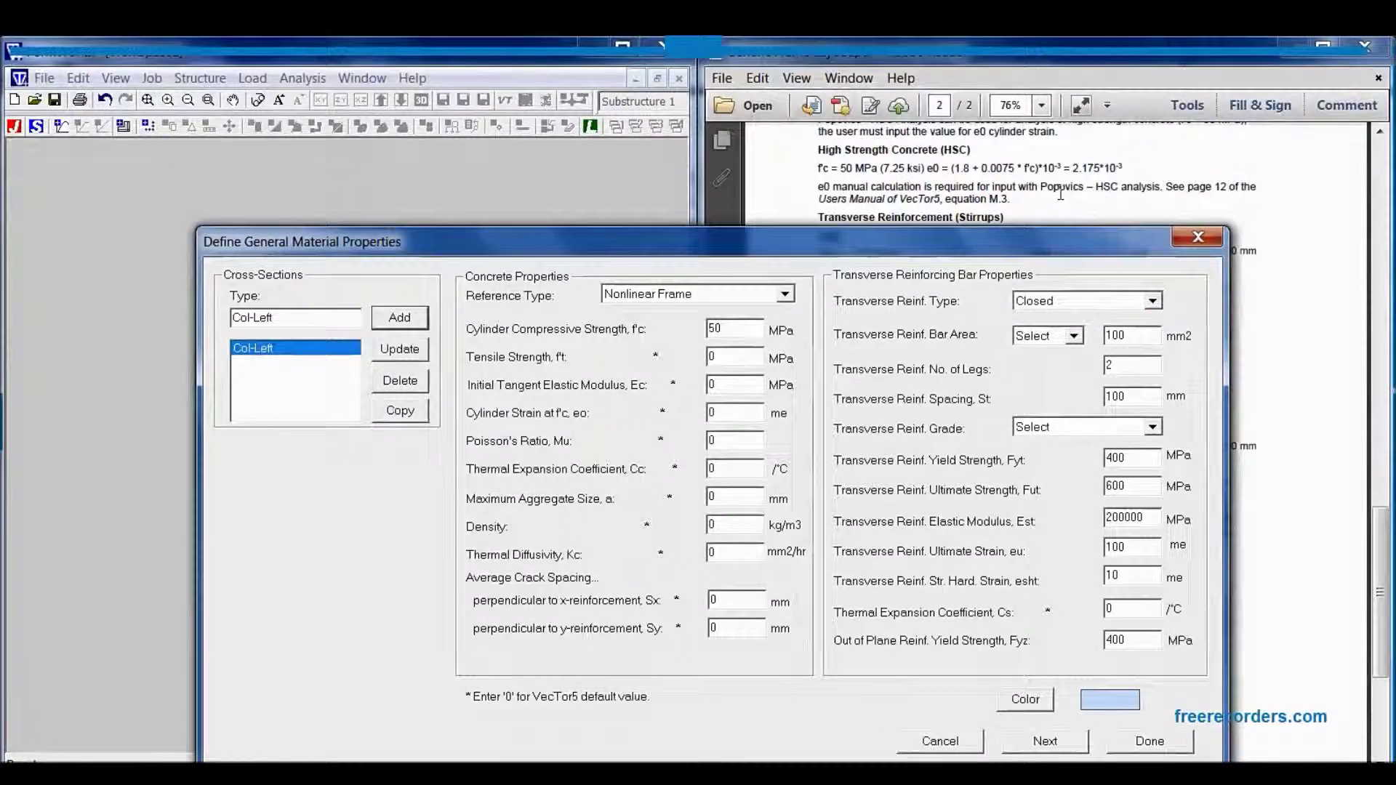
click(1054, 211)
drag(927, 169, 1073, 169)
click(640, 413)
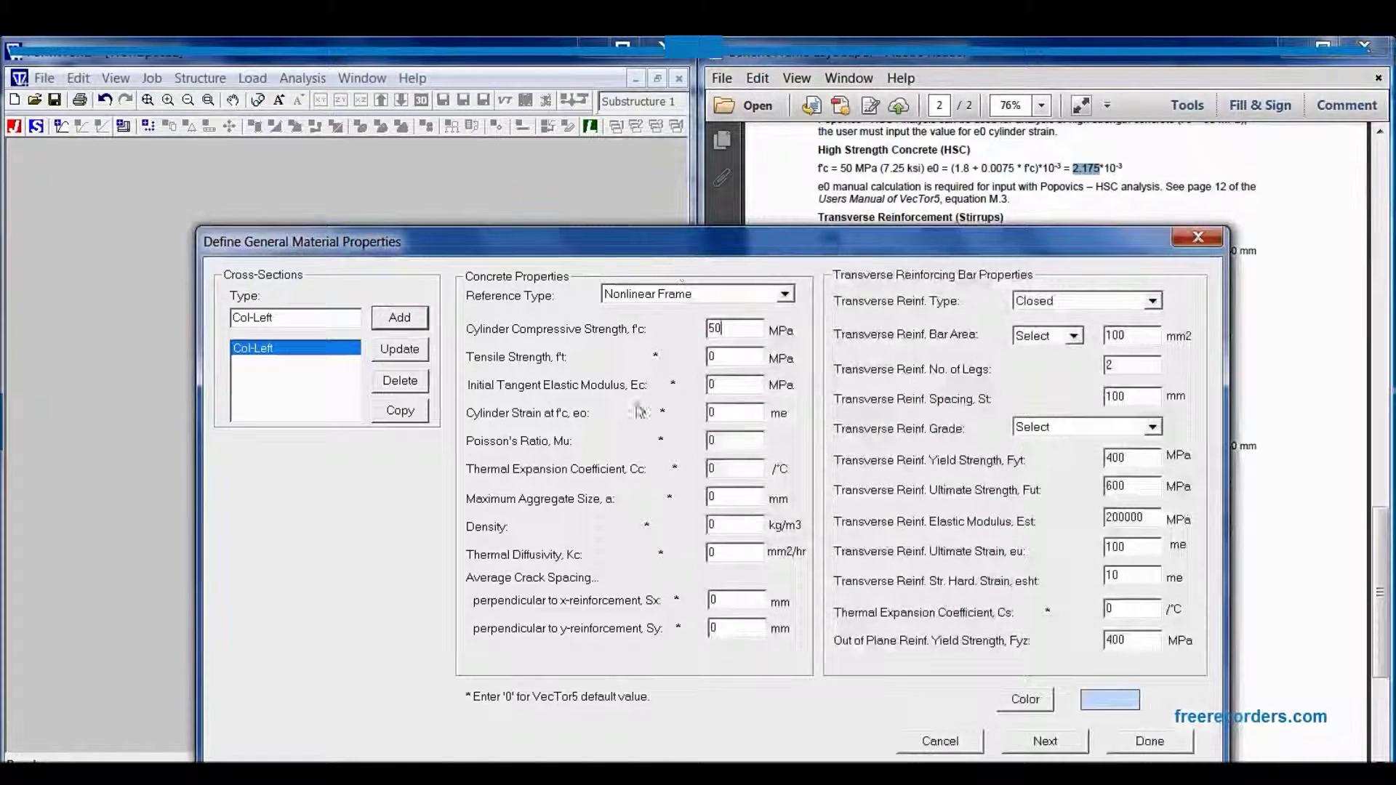
double_click(745, 416)
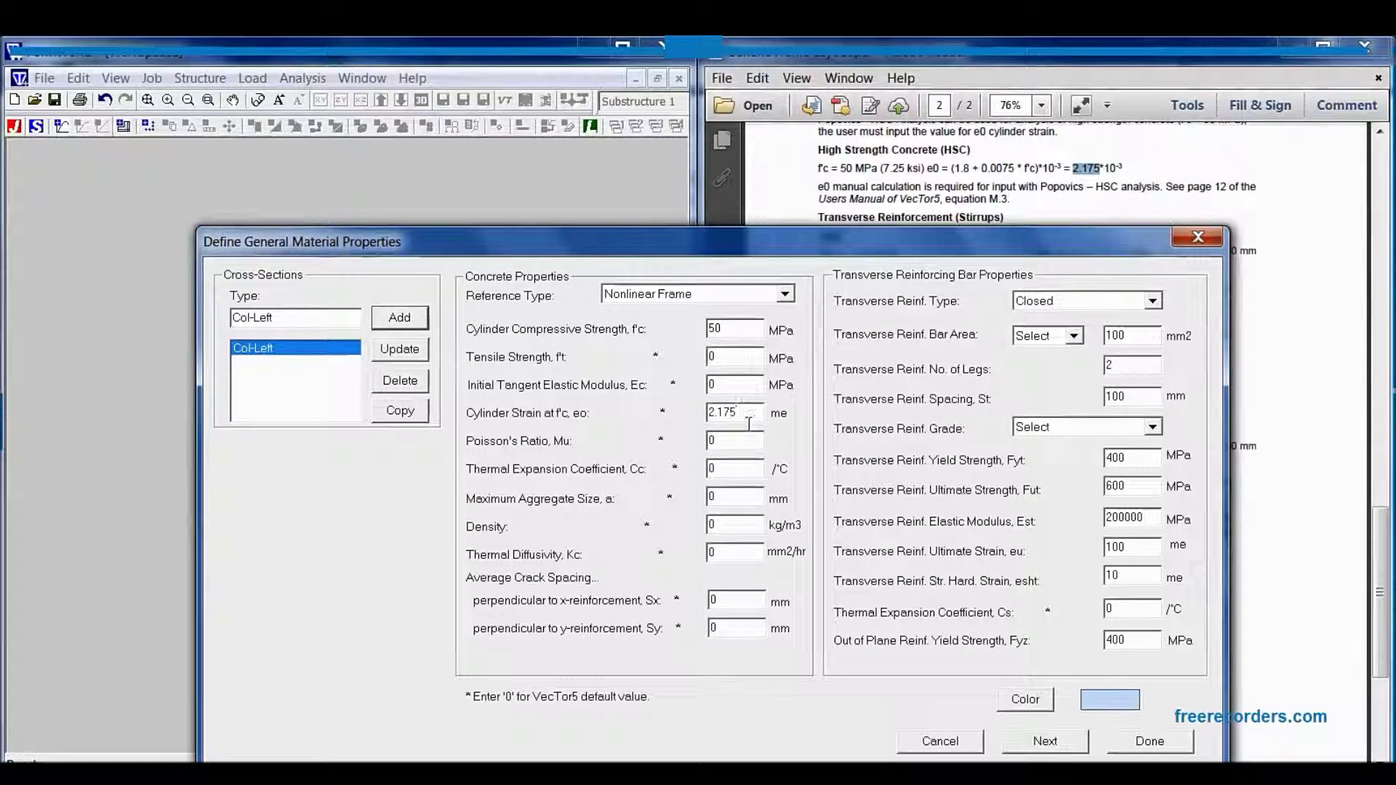
double_click(715, 328)
click(736, 360)
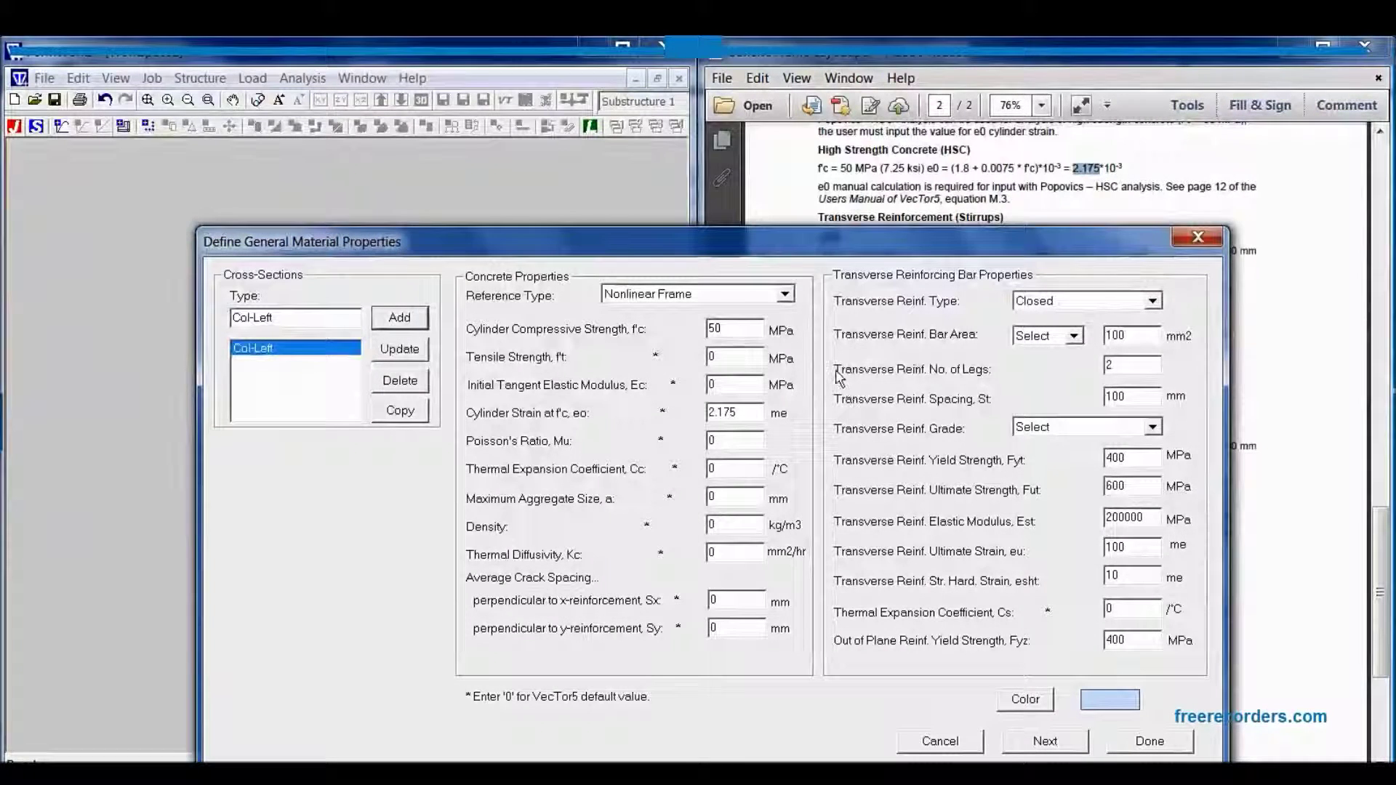
click(790, 296)
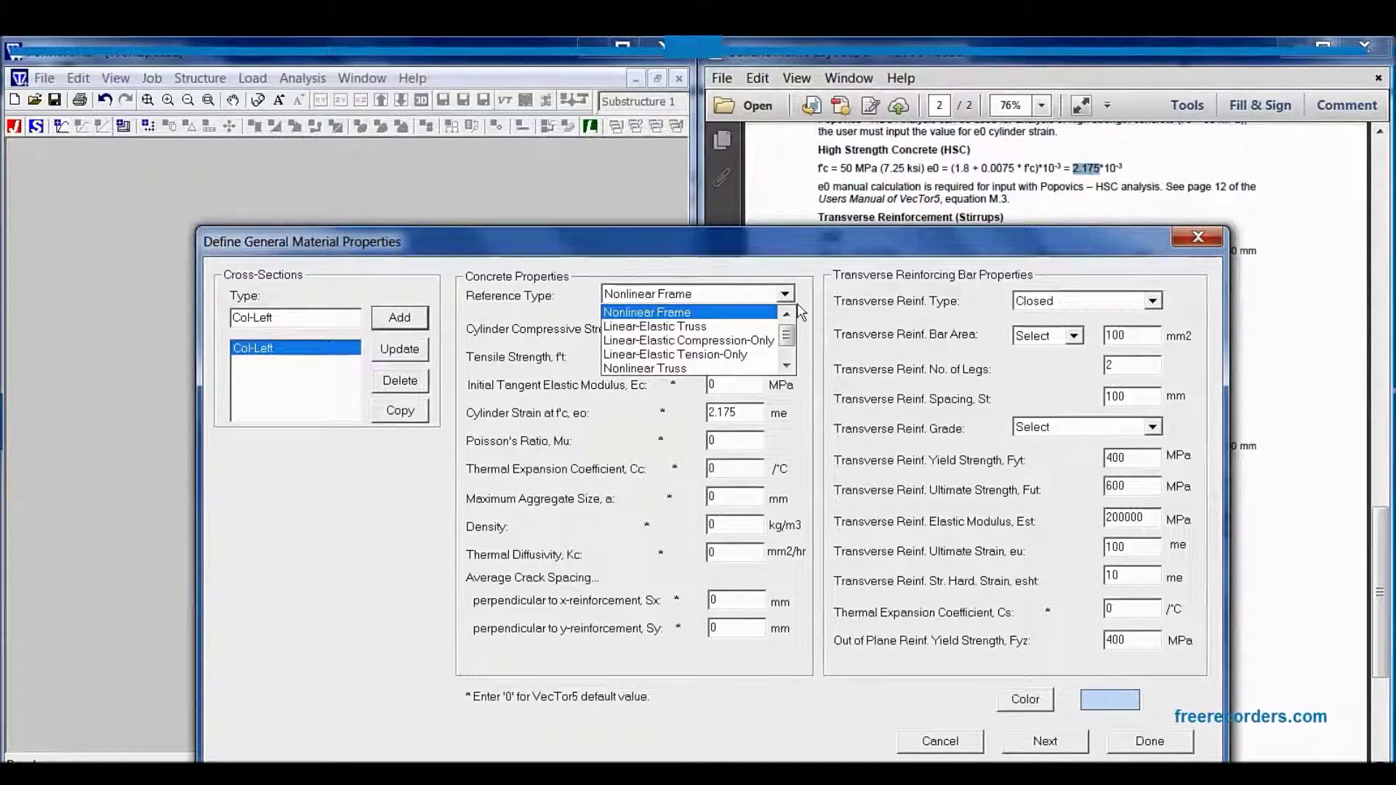
click(796, 300)
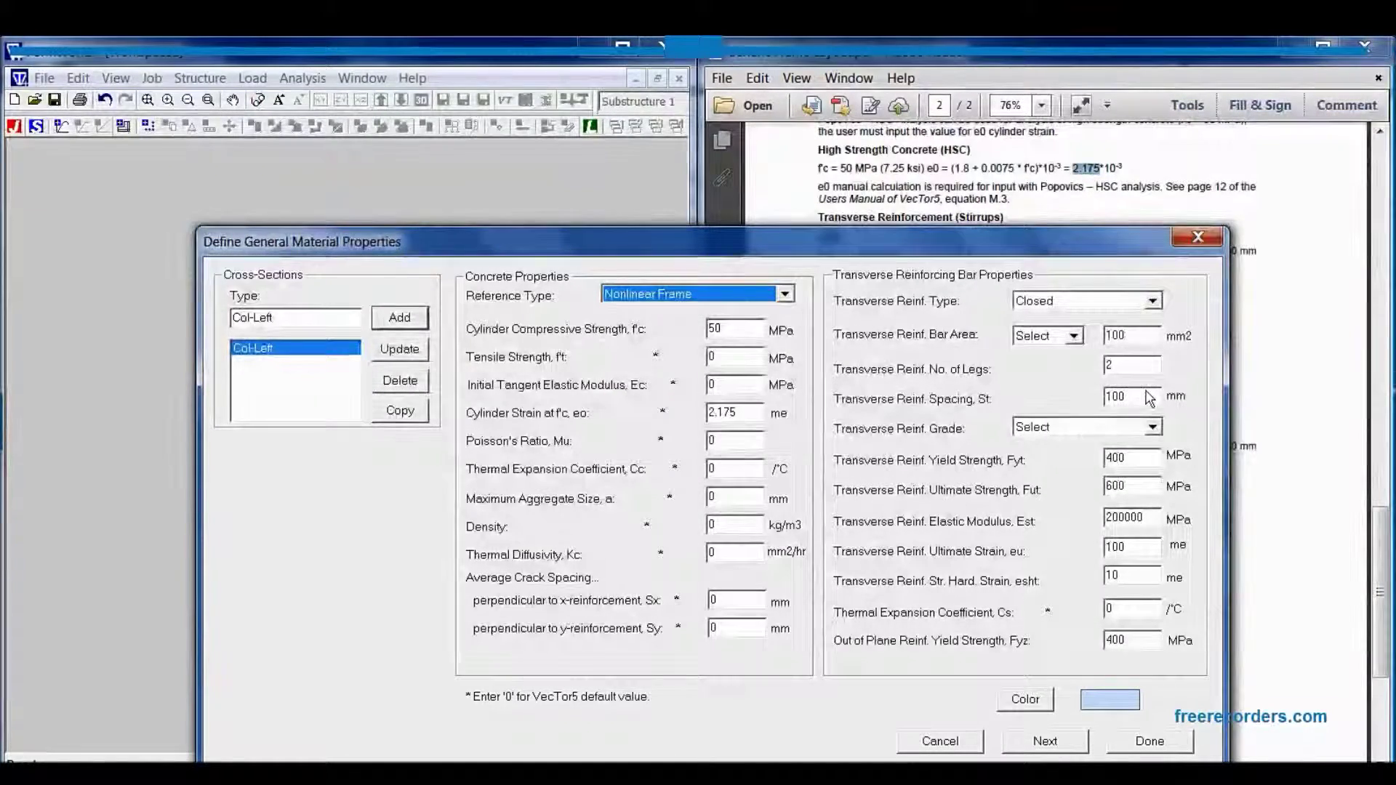
Set Col-Left's transverse reinforcement spacing to 150 mm, yield strength to 450 MPa, ultimate strength to 550 MPa and elastic modulus to 210000 MPa.
drag(1008, 258, 448, 208)
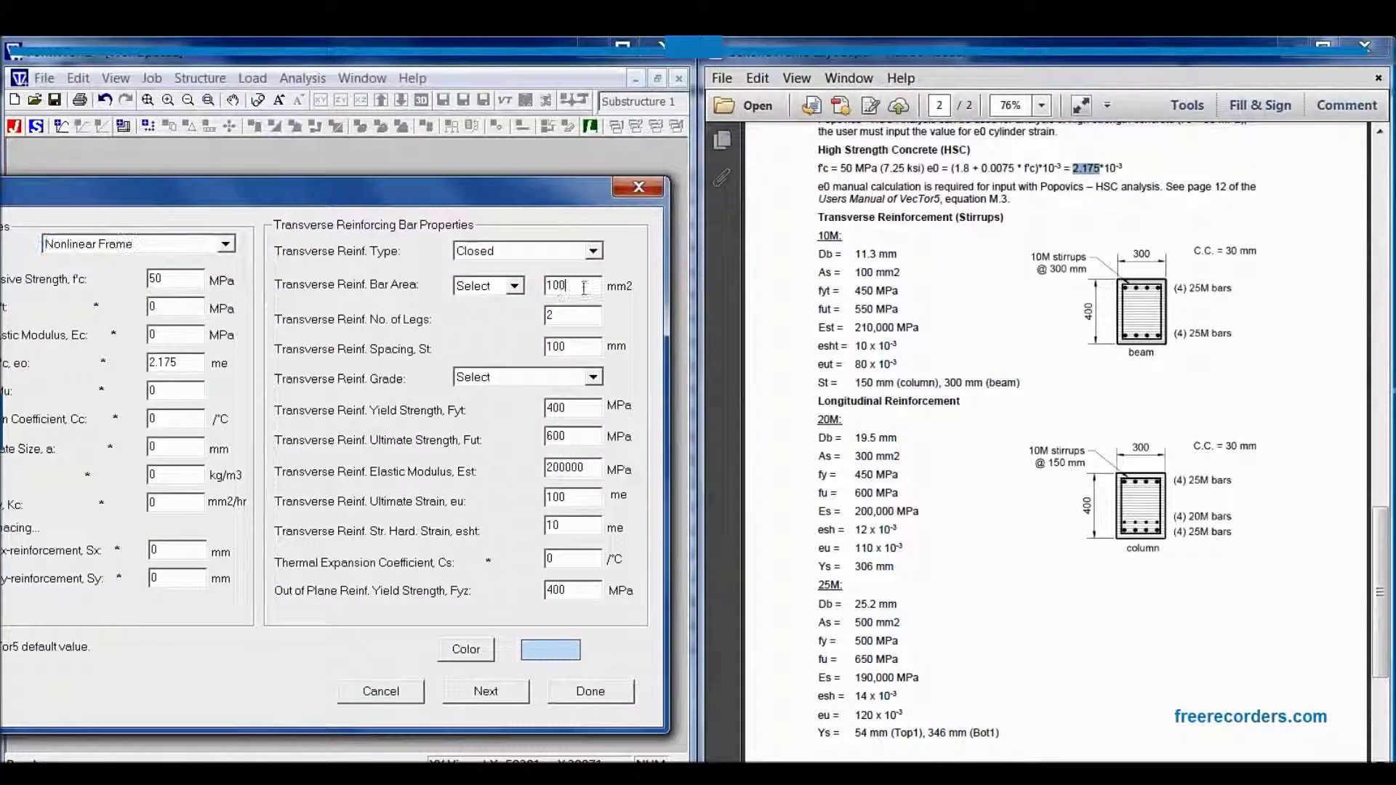
click(583, 289)
click(572, 326)
text(150)
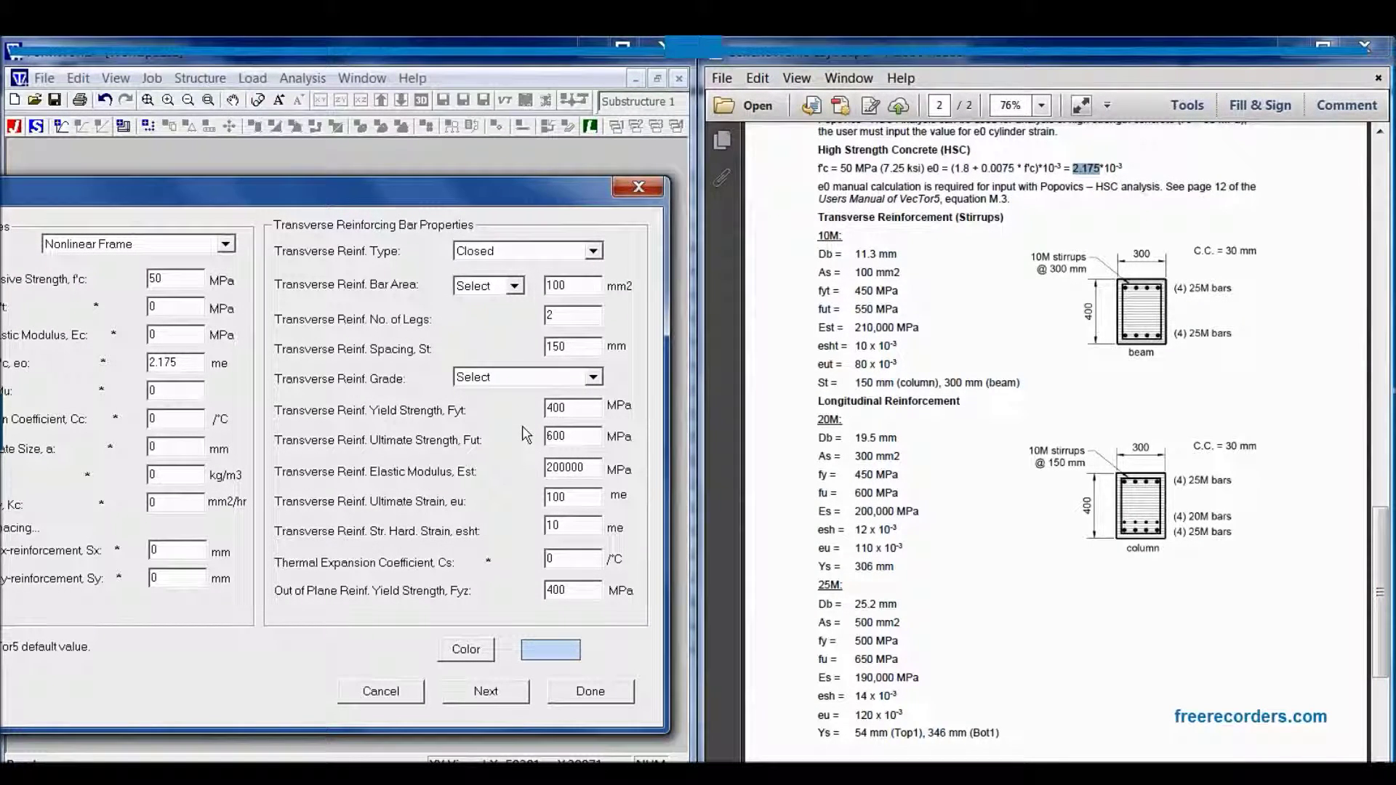
click(576, 419)
text(450)
click(572, 448)
text(550)
click(577, 469)
text(210)
double_click(874, 327)
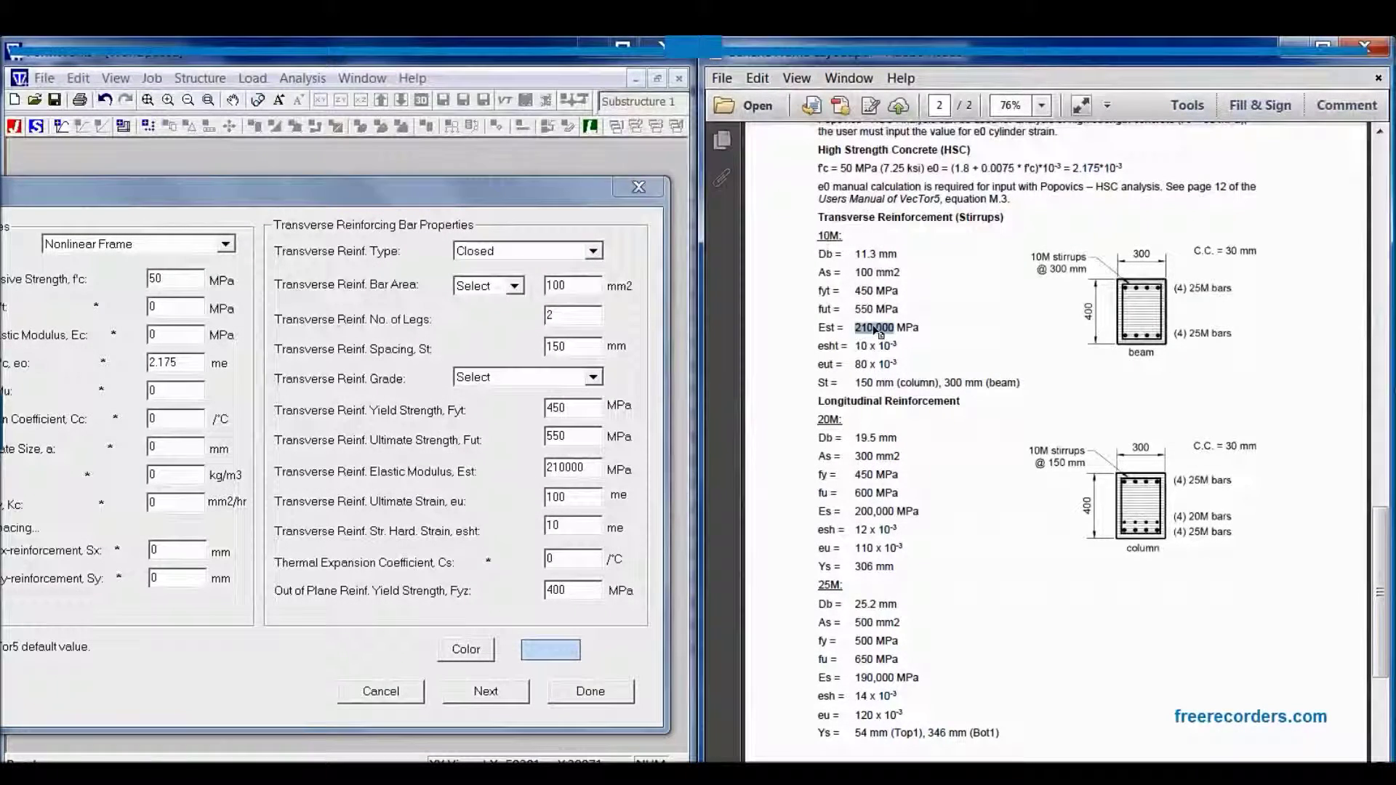
Set Col-Left's transverse reinforcement ultimate strain to 80 me and out-of-plane reinforcement yield strength to 450 MPa.
click(579, 501)
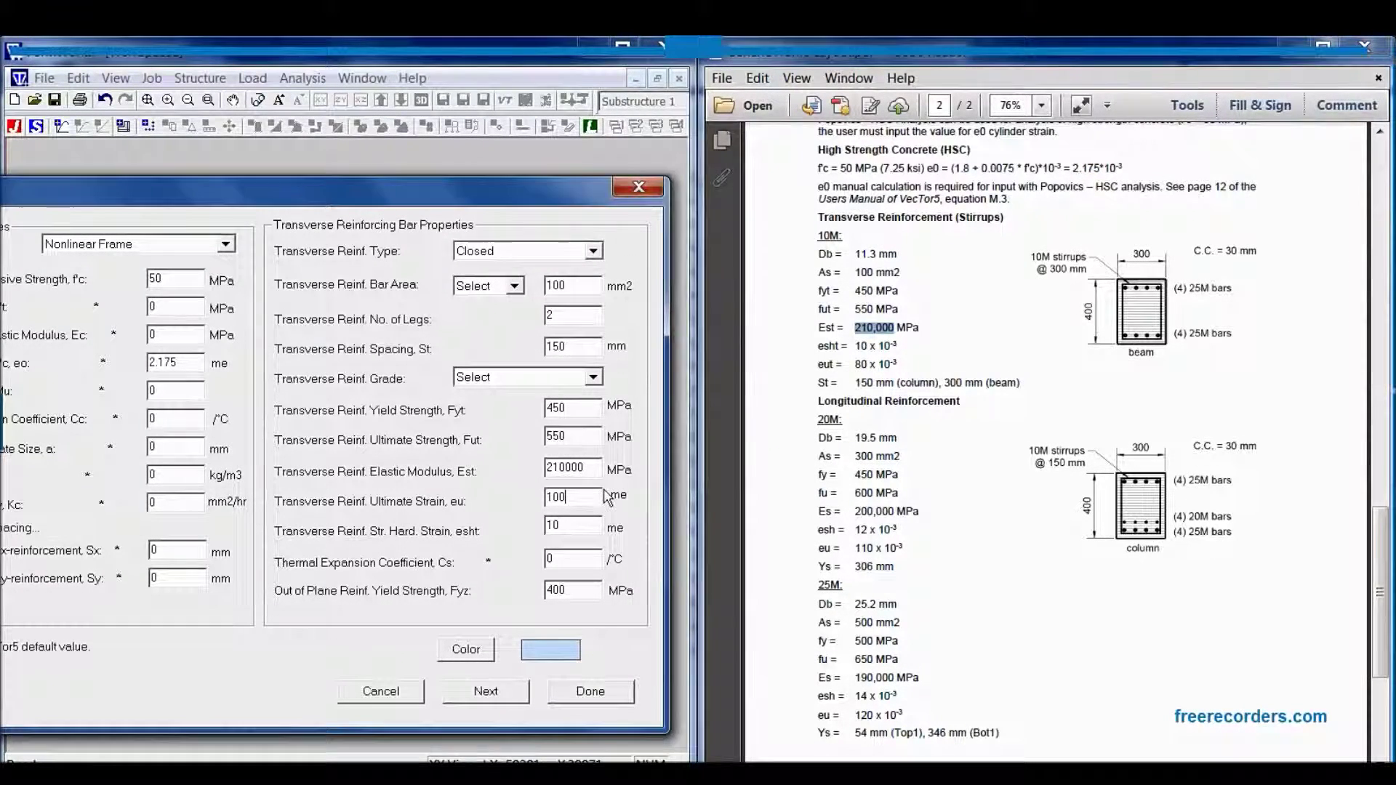
double_click(578, 498)
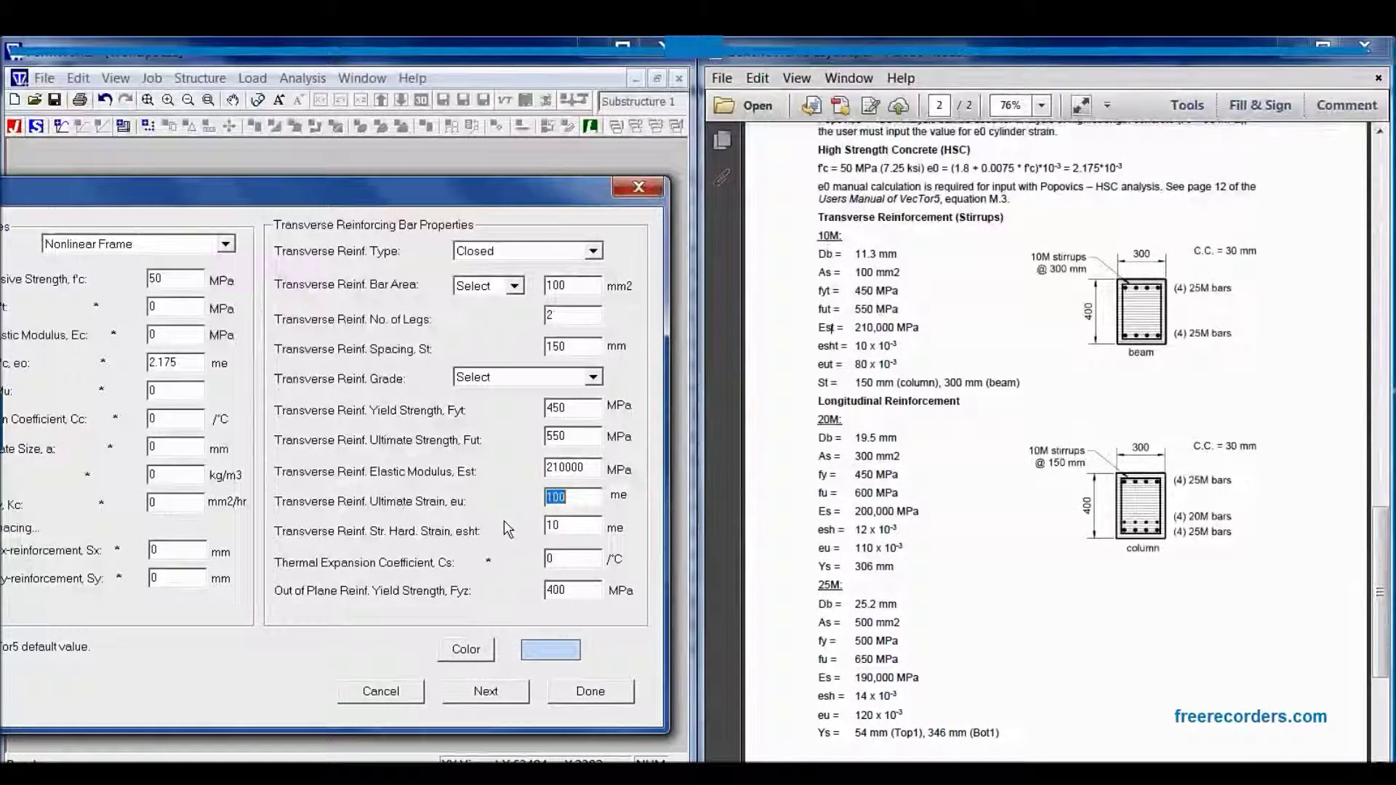
text(80)
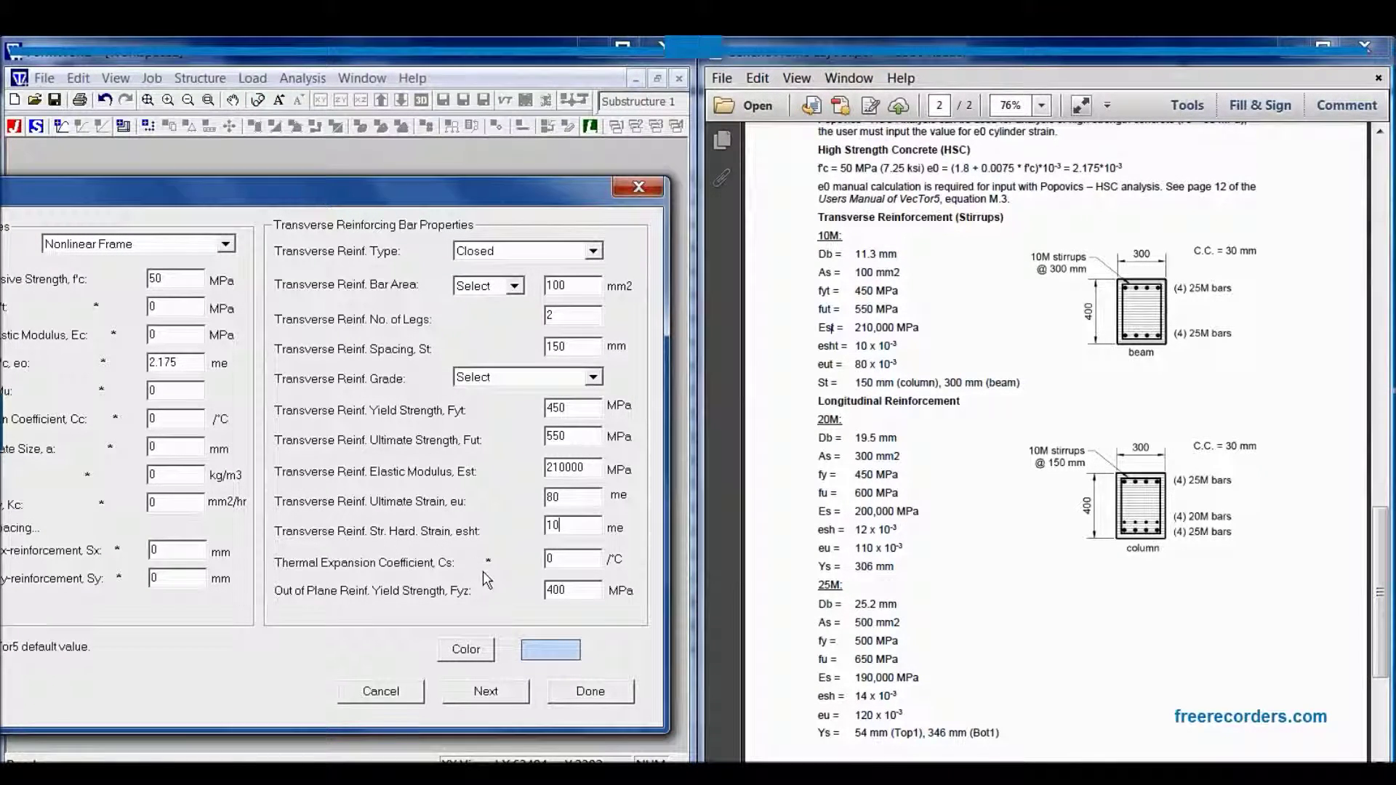
click(587, 594)
text(450)
Check the section drawings and transverse reinforcement yield strengths, and update the Col-Left cross-section with the entered properties.
click(1136, 300)
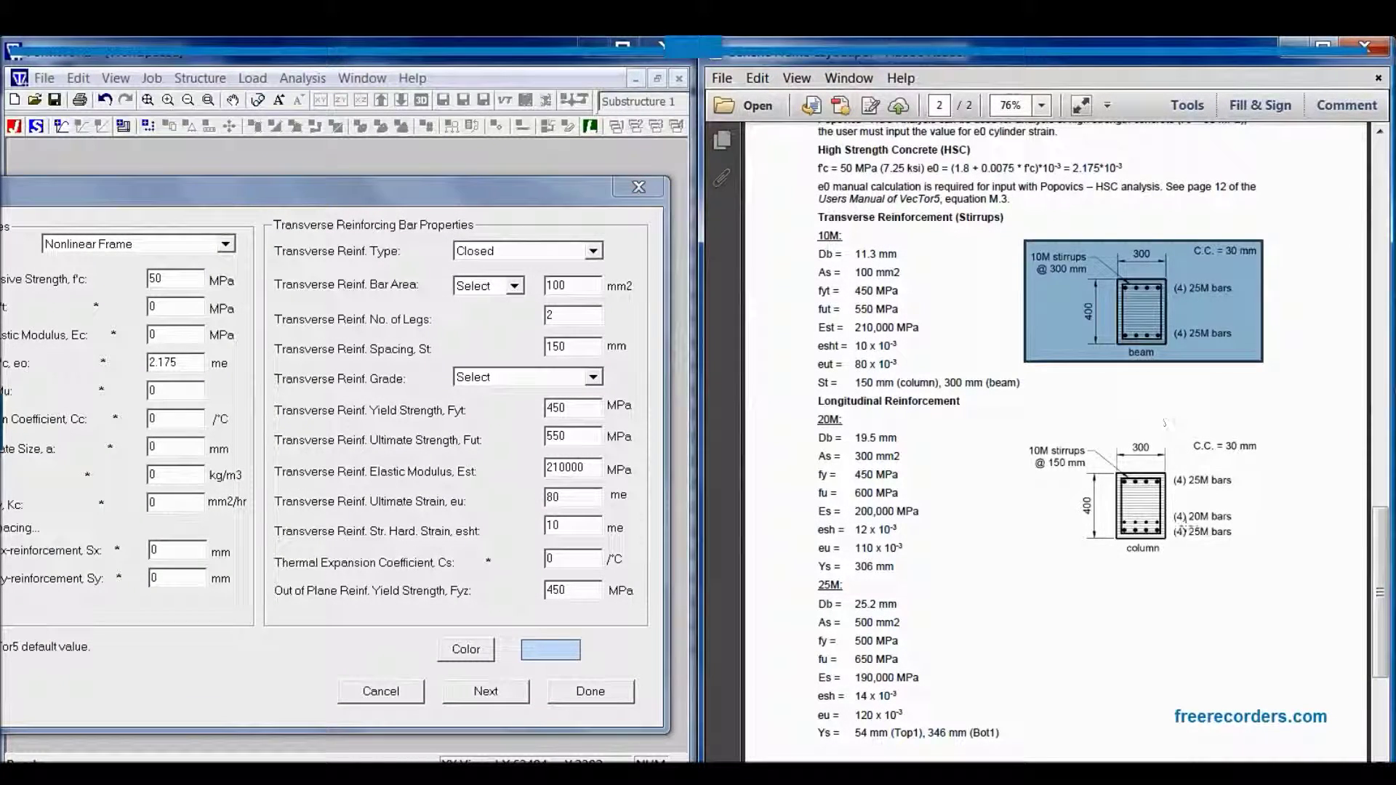
click(1144, 506)
click(982, 550)
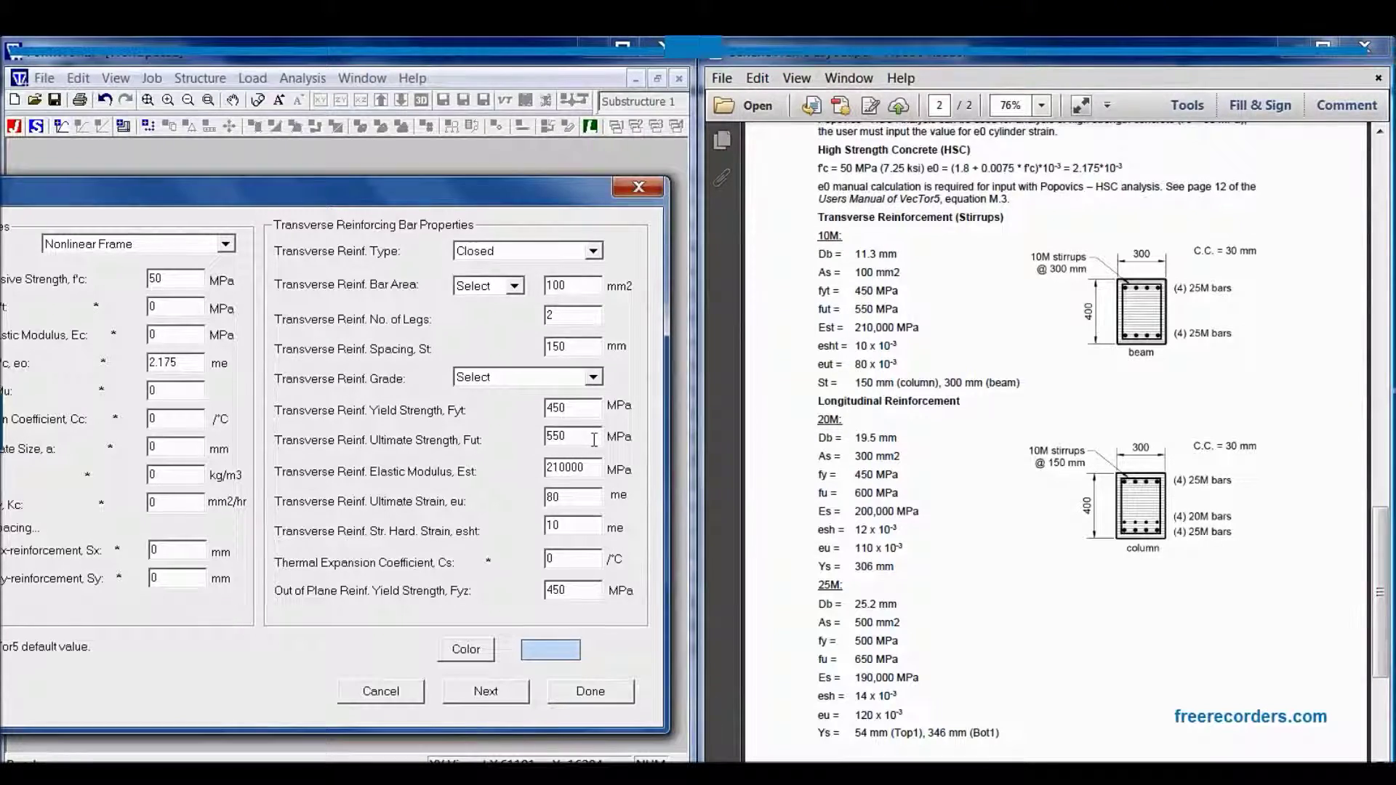
double_click(555, 407)
click(581, 595)
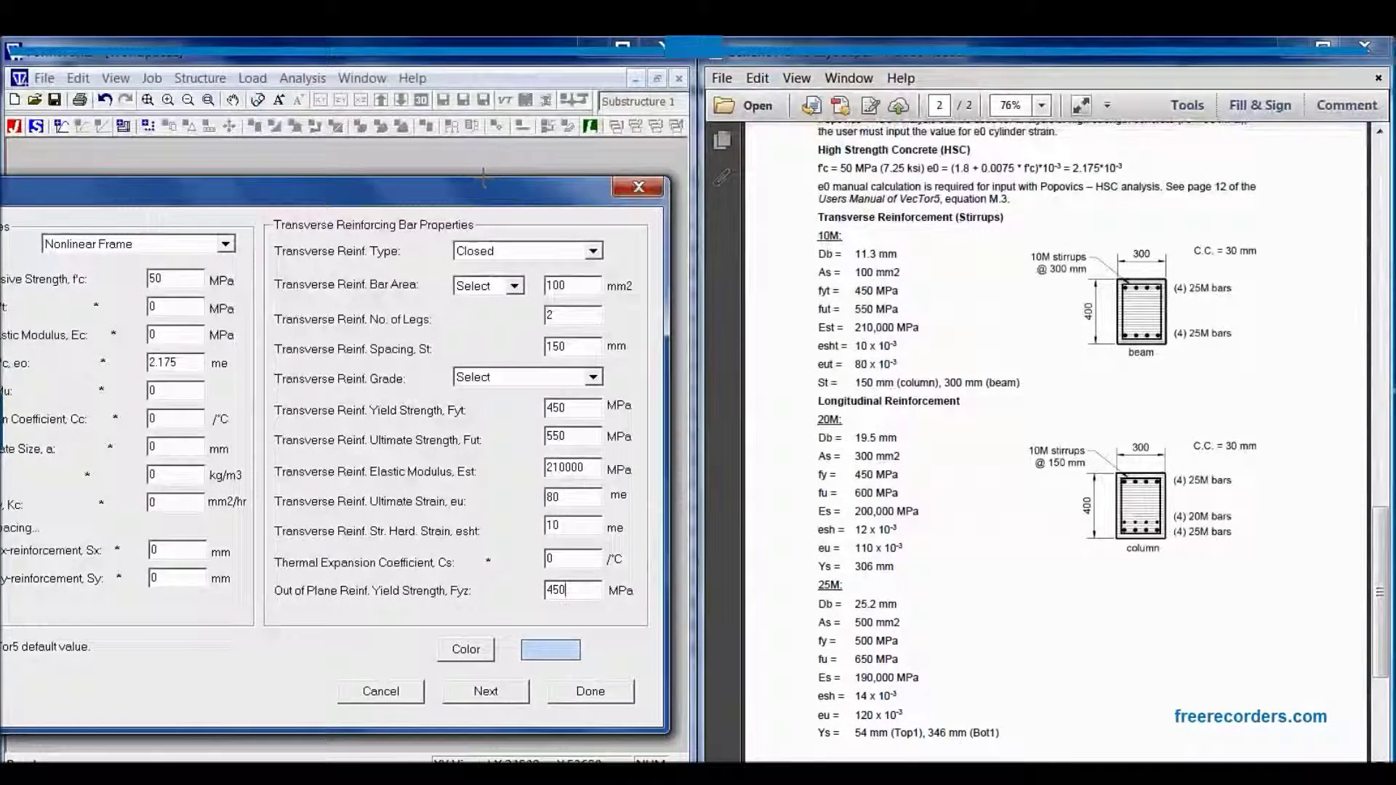
drag(469, 207, 912, 145)
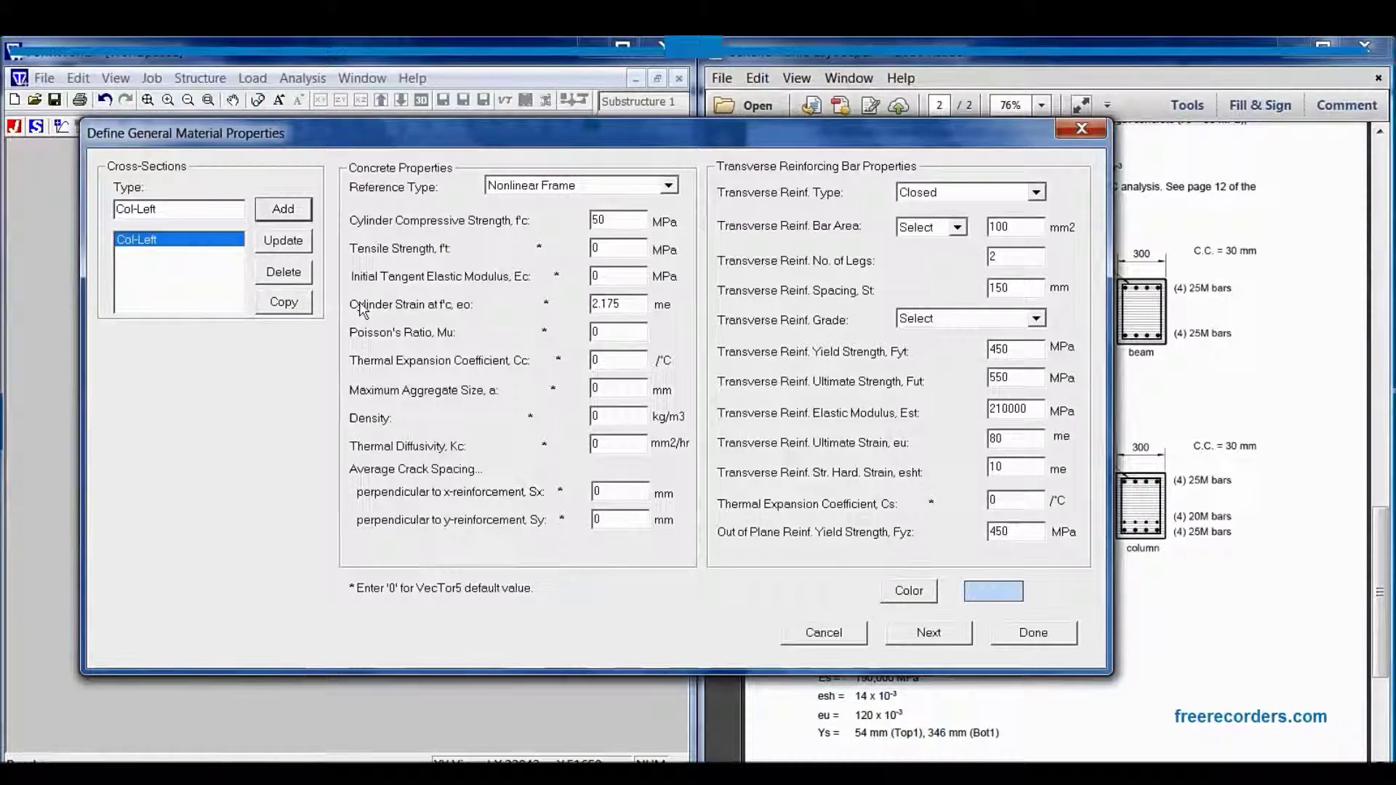
click(310, 251)
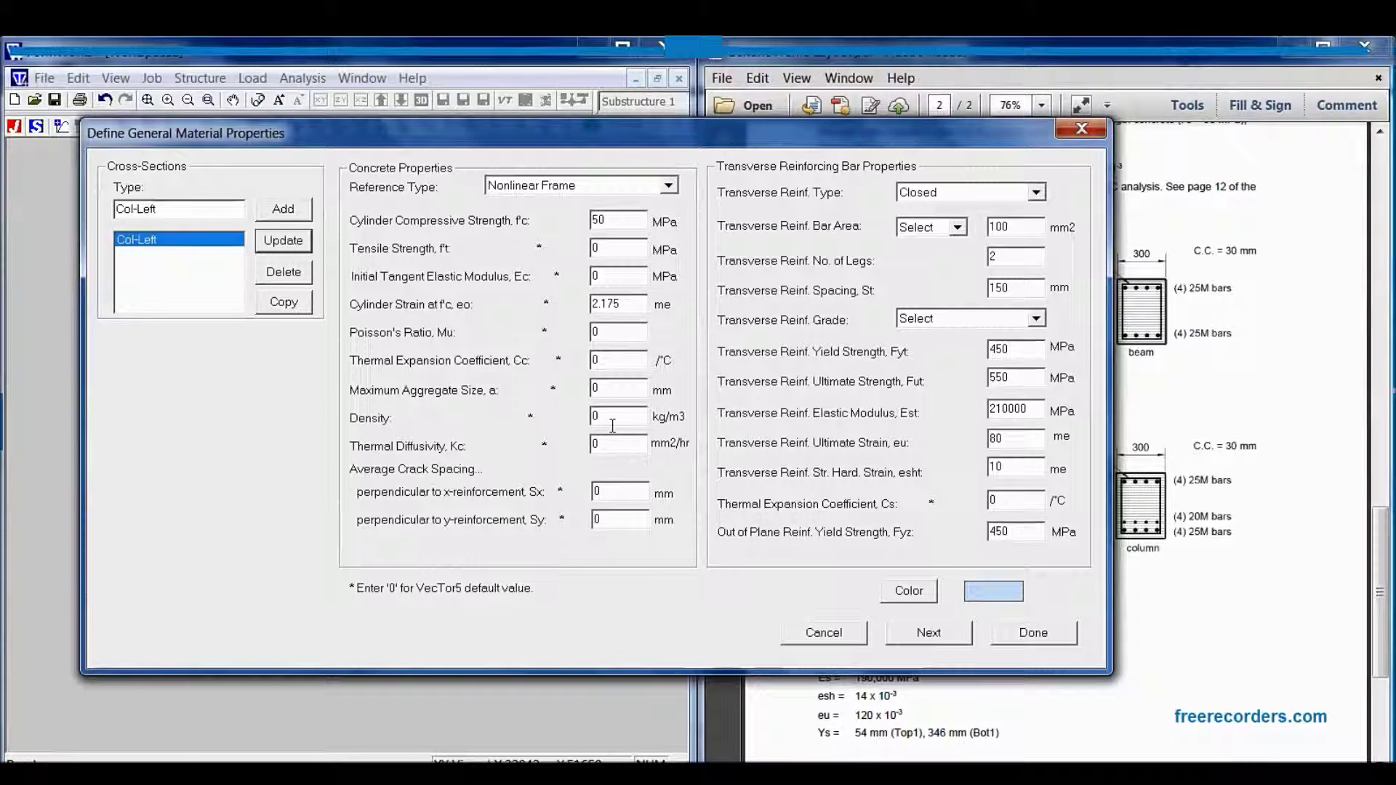
Close the extra window open behind the general material properties definition.
click(621, 393)
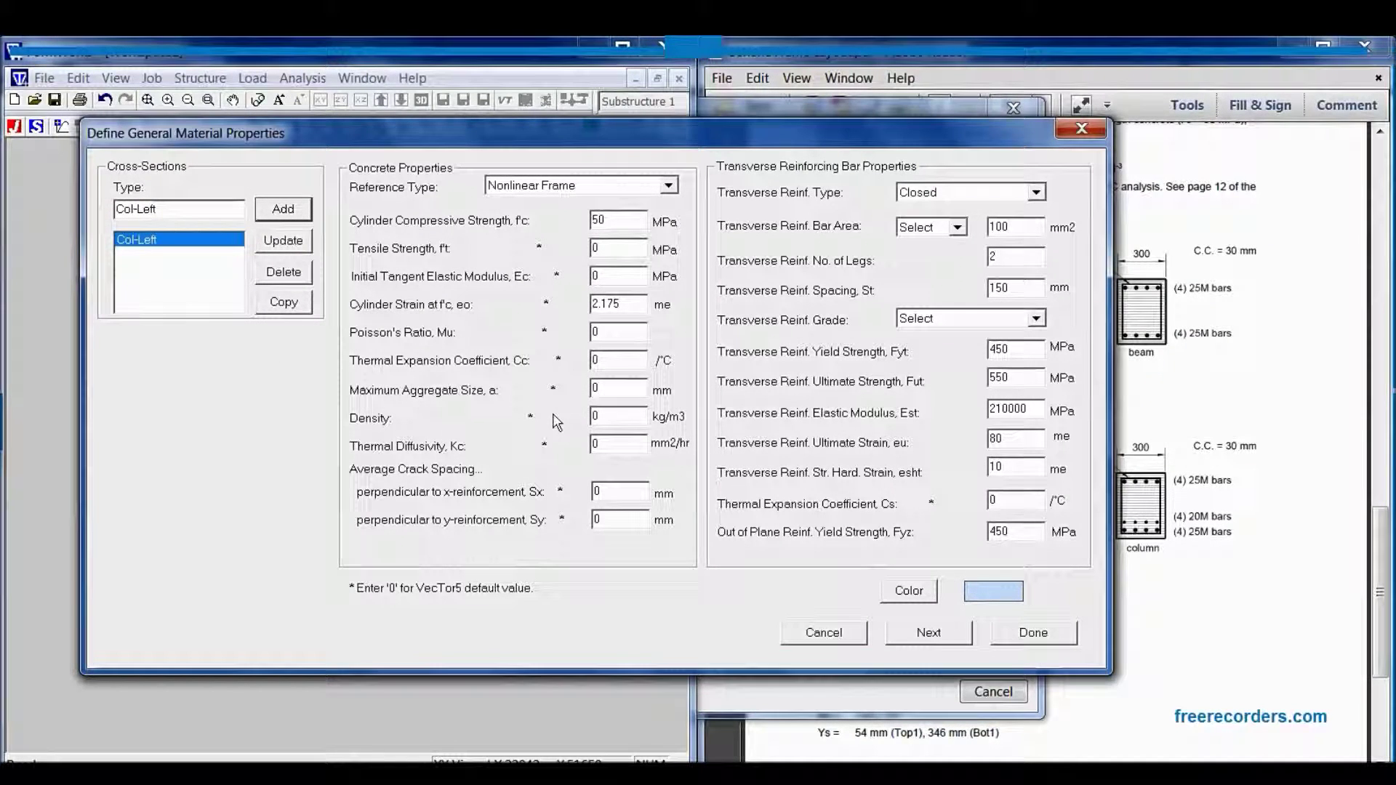
click(682, 716)
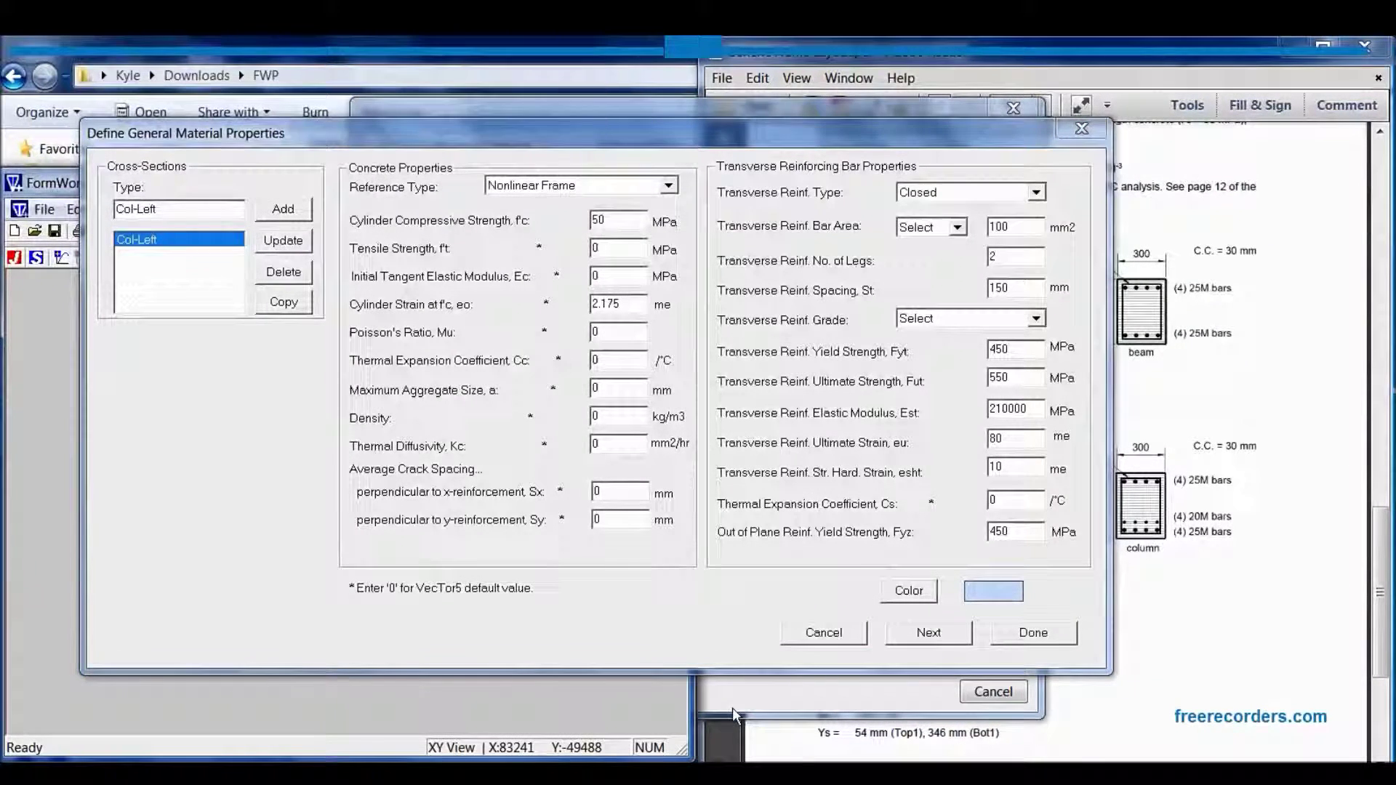
click(1013, 107)
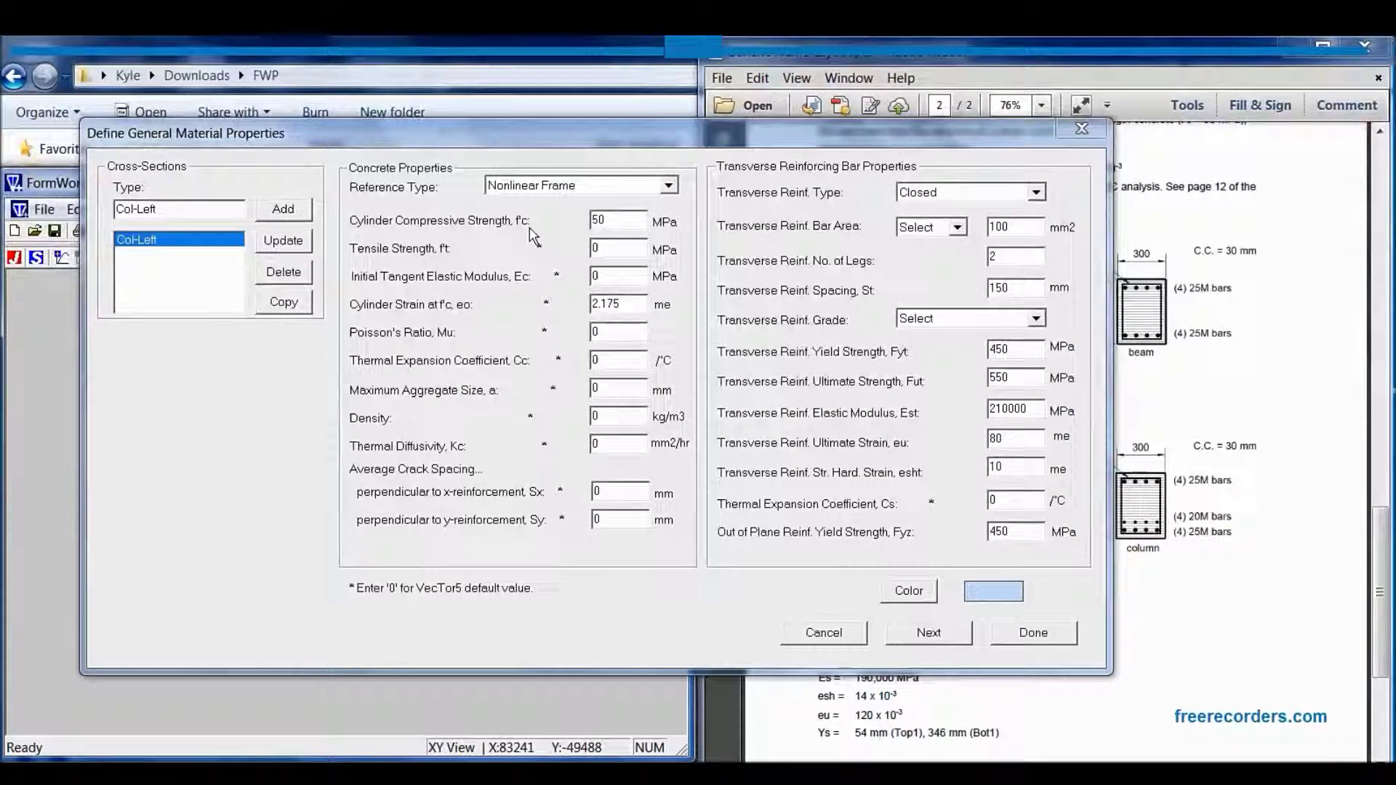
Add a cross-section type named Col-Right with the same material properties as Col-Left.
click(197, 211)
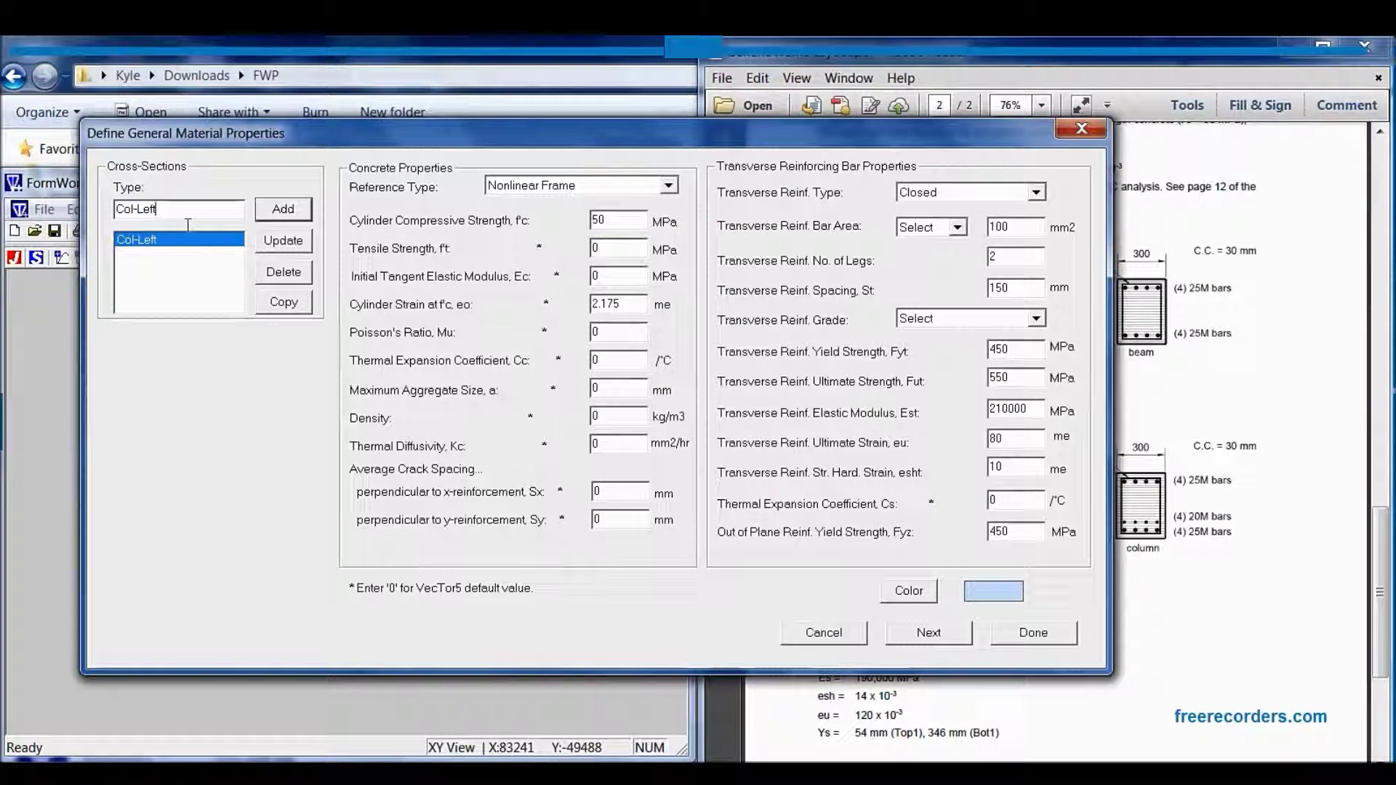
text(Righ)
click(283, 209)
Add a cross-section type named beam with a transverse reinforcement spacing of 300 mm.
mouse_move(137, 211)
mouse_down()
mouse_move(196, 212)
mouse_move(131, 224)
mouse_up()
text(beam)
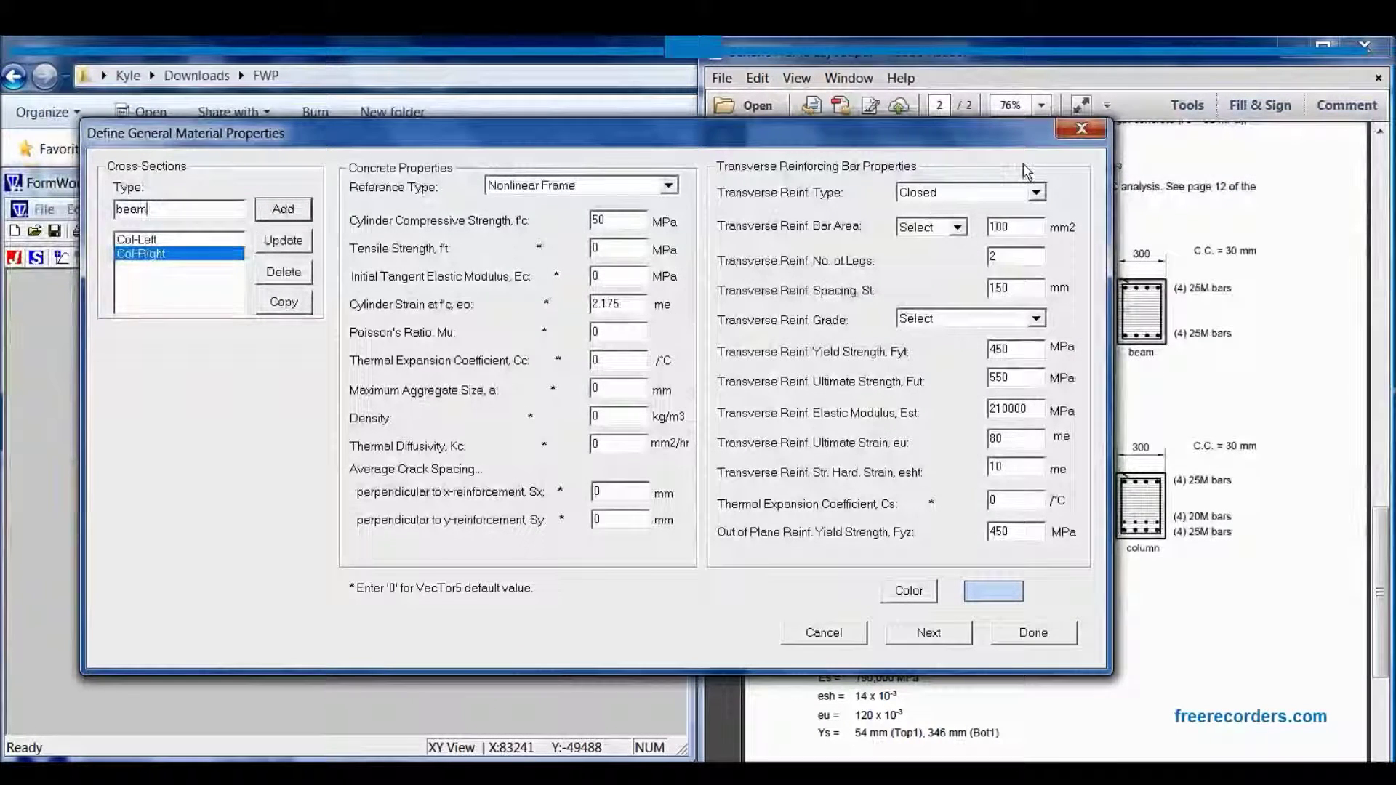
click(1155, 137)
scroll(1104, 454, down, 1)
scroll(1104, 454, up, 1)
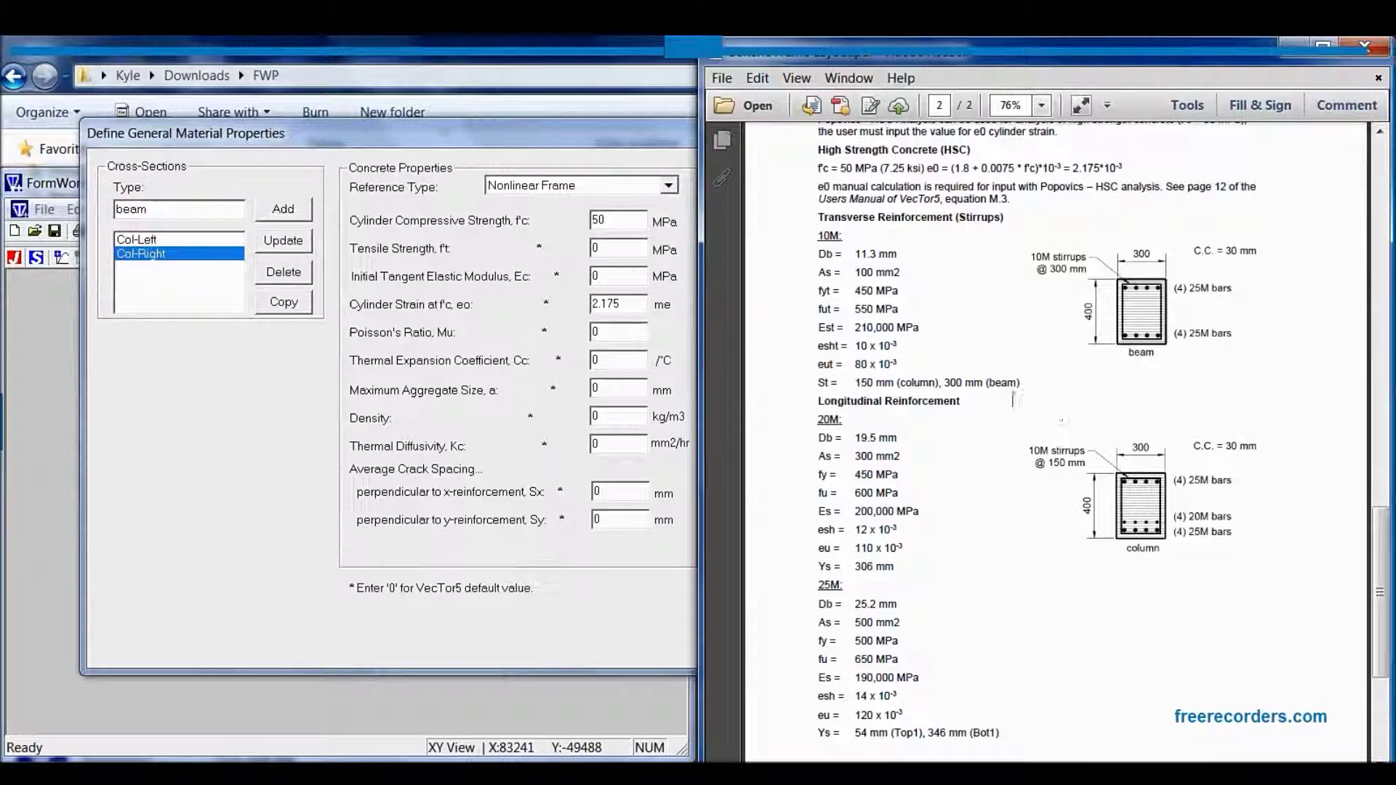
click(484, 224)
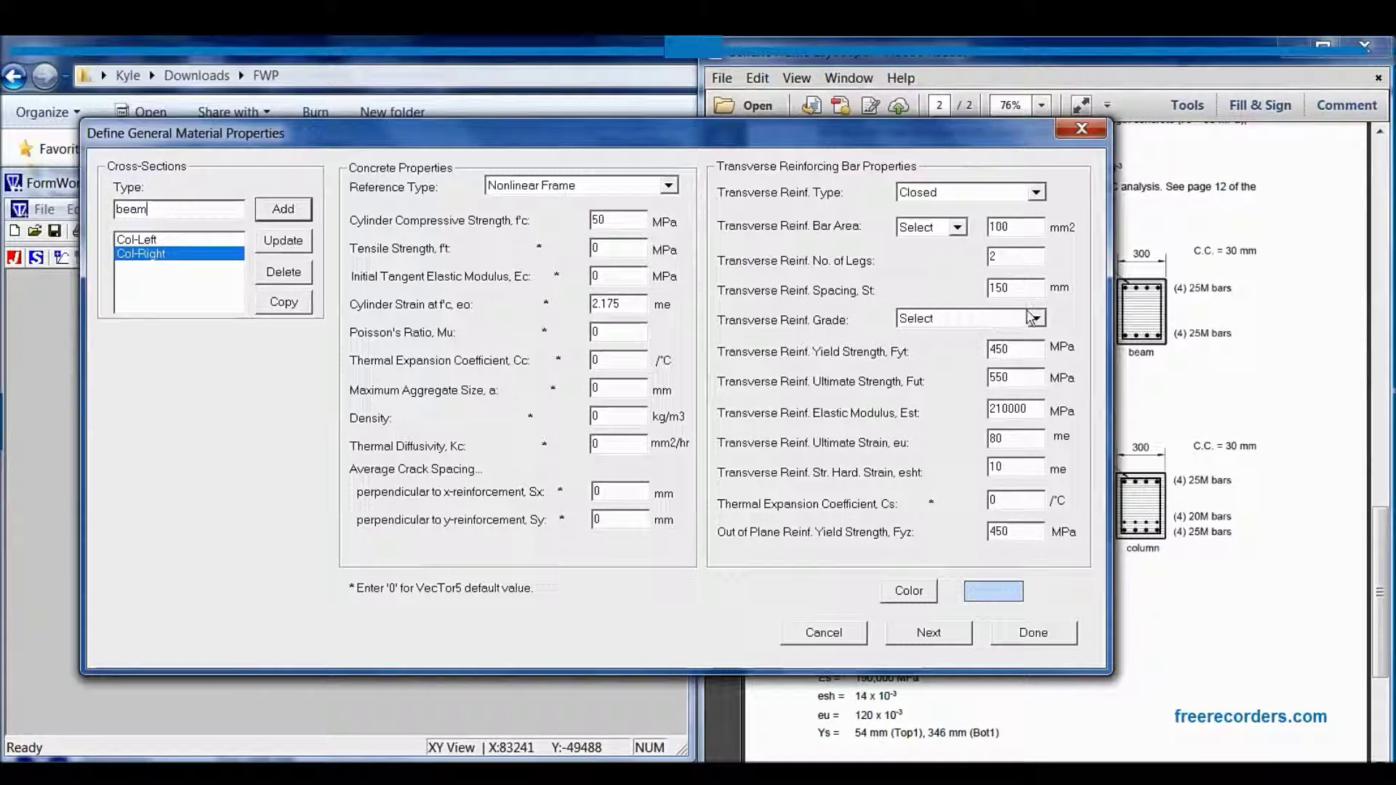
drag(957, 155, 856, 224)
double_click(922, 360)
text(300)
drag(827, 216, 1018, 152)
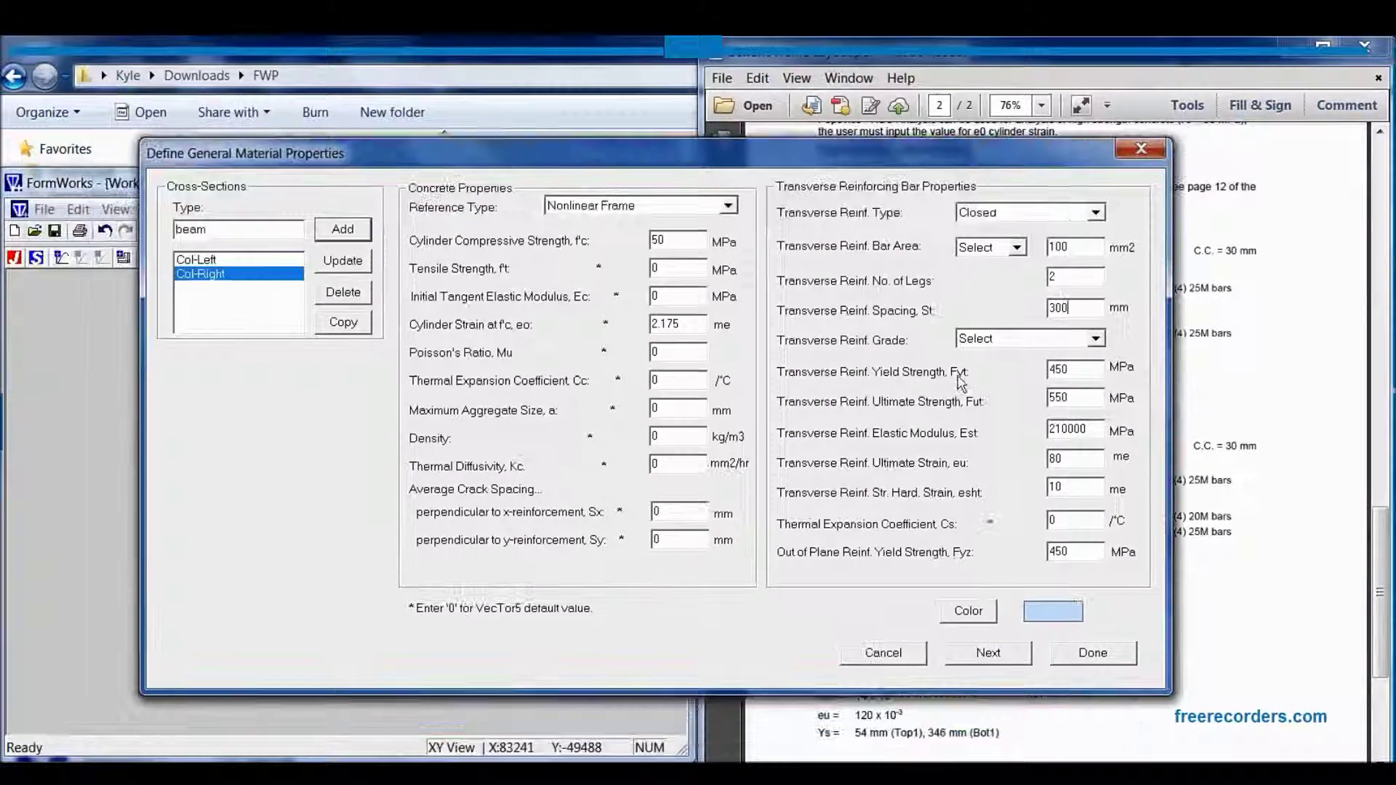
click(351, 236)
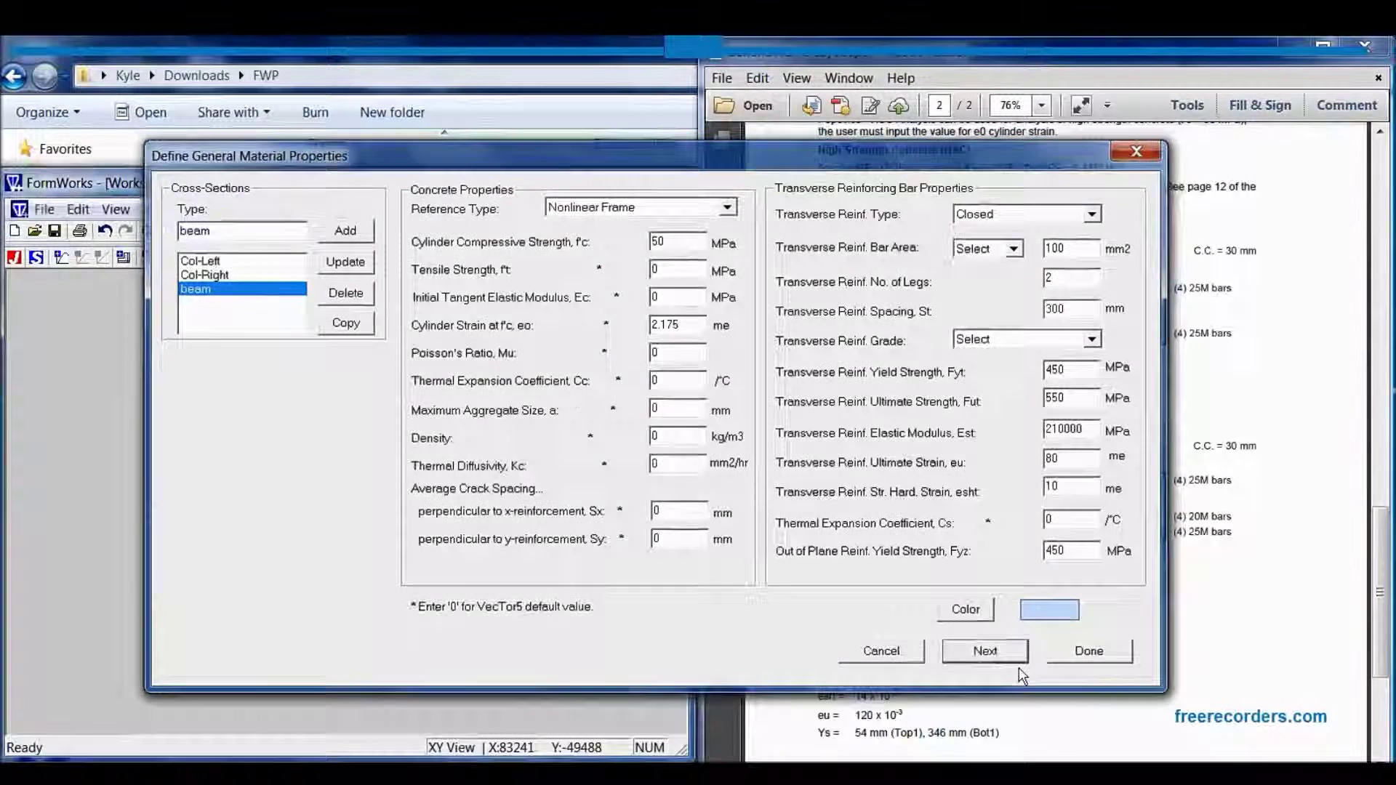
Proceed to the concrete layer properties and generate the beam's layers for a 300 mm wide, 400 mm high section.
click(987, 651)
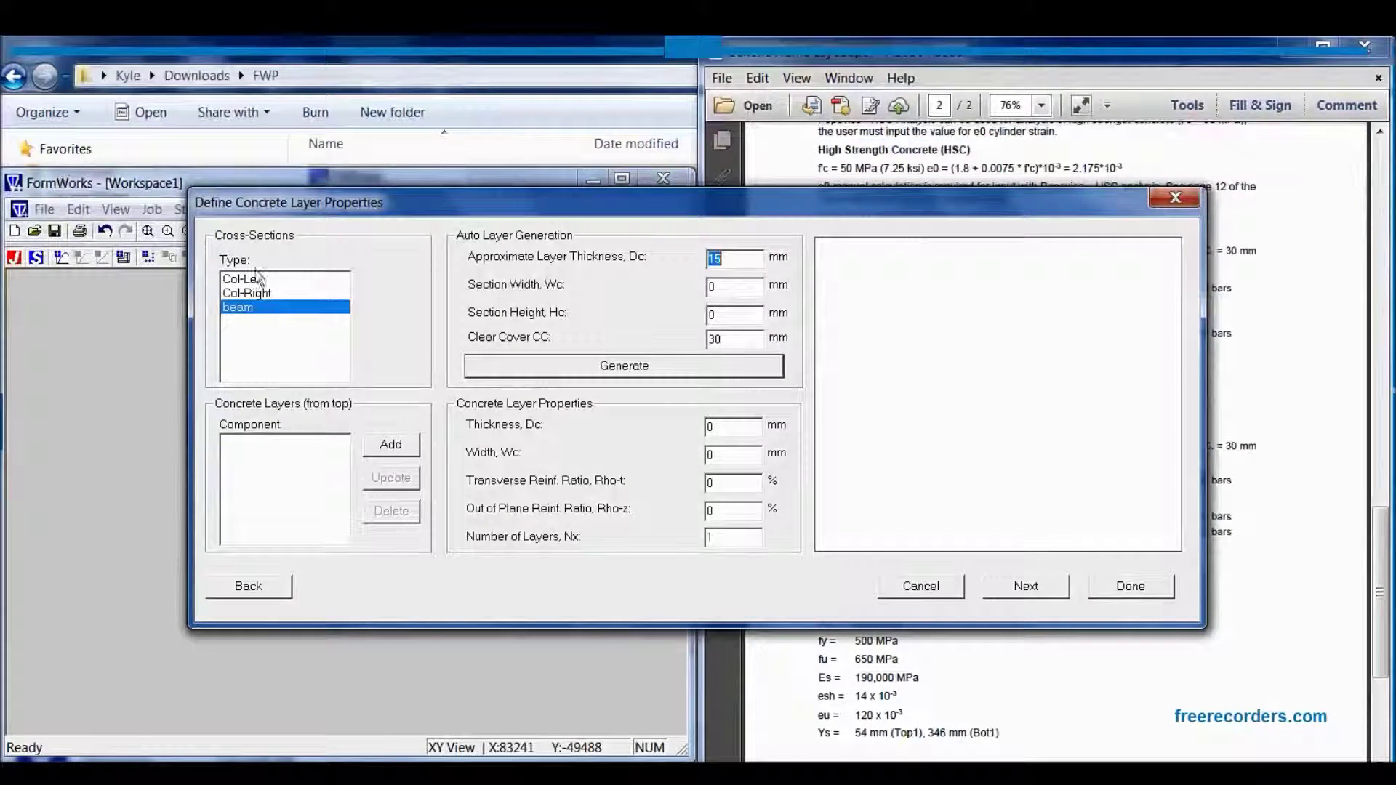
text(300)
key(Tab)
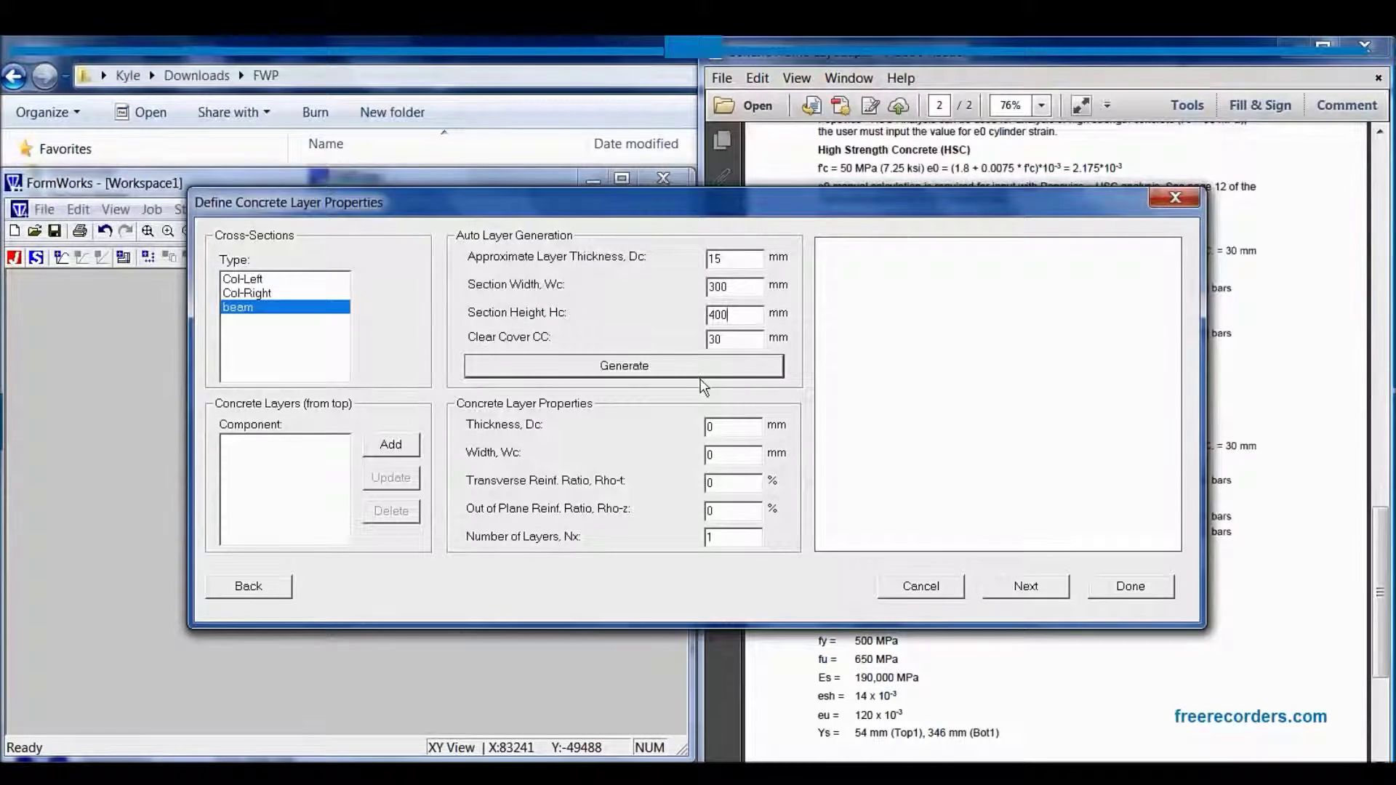
click(627, 366)
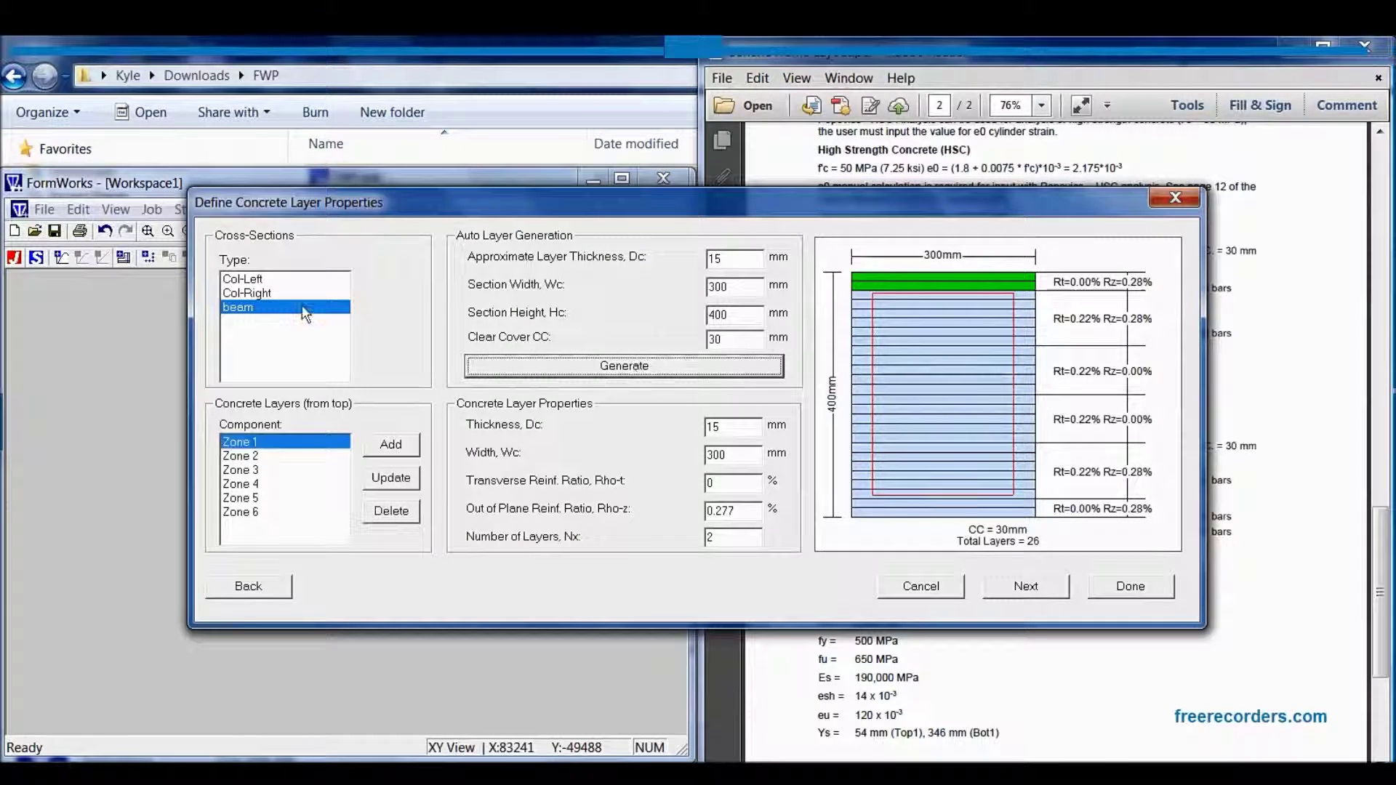
Generate concrete layers for Col-Right with a section width of 300 mm and a section height of 400 mm.
click(294, 294)
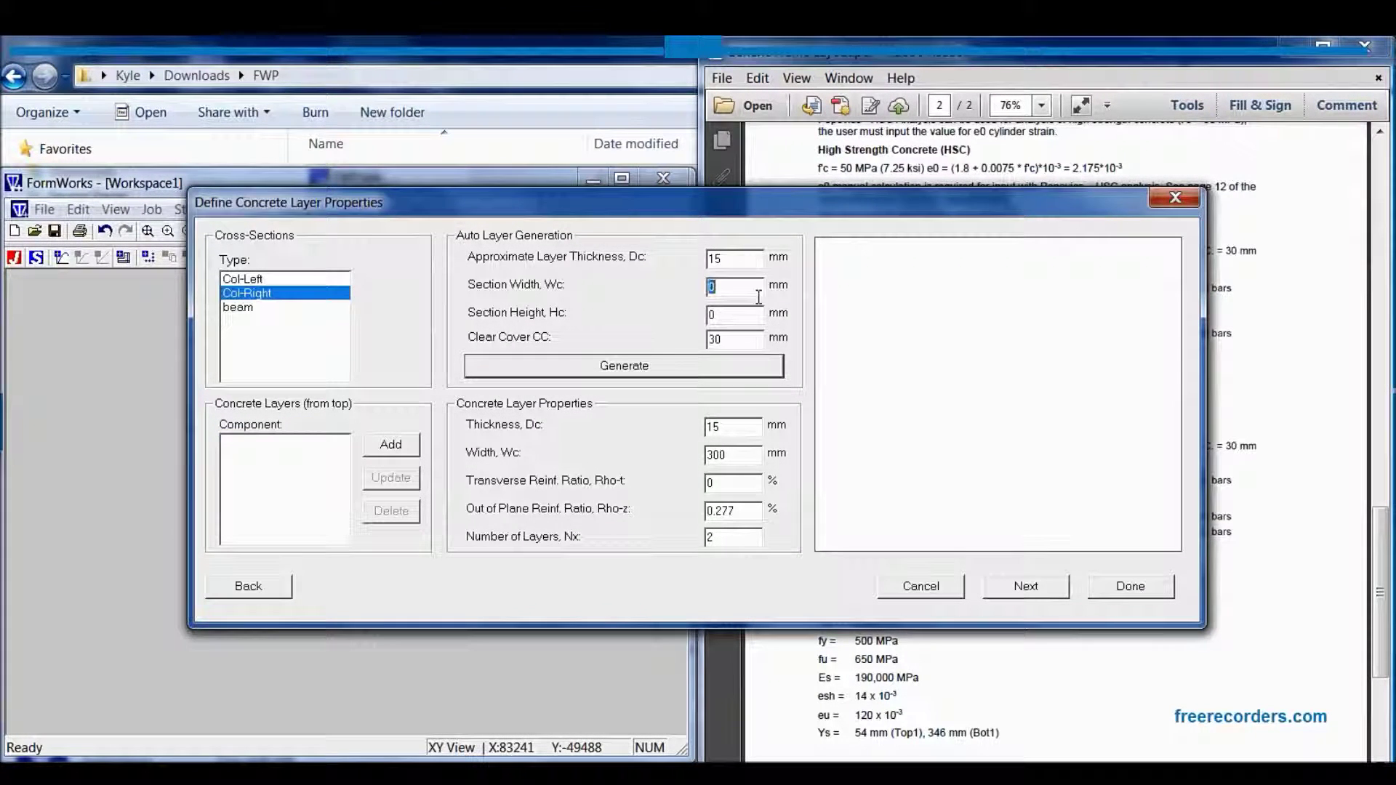
key(Tab)
text(400)
click(706, 366)
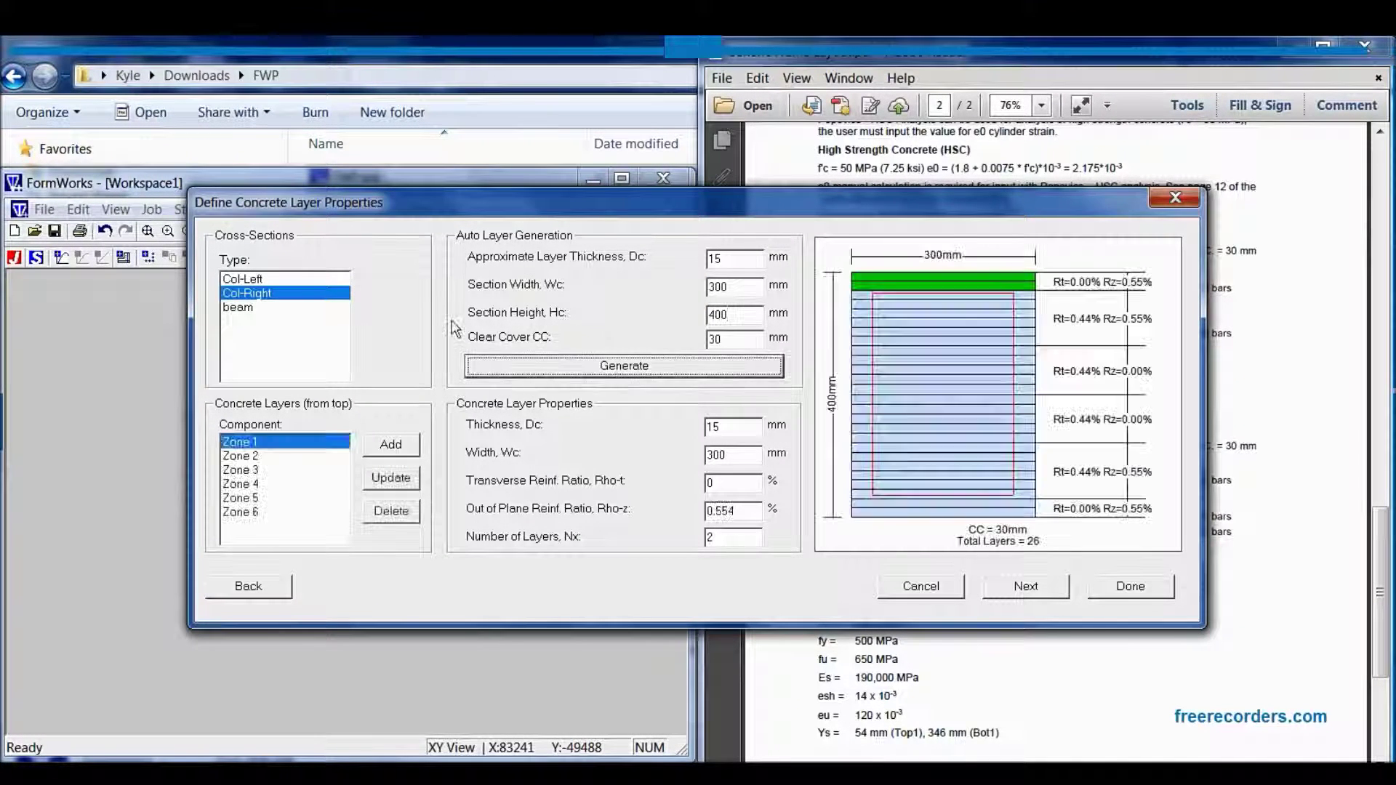
Generate concrete layers for Col-Left with a section width of 300 mm and a section height of 400 mm.
click(295, 280)
double_click(711, 286)
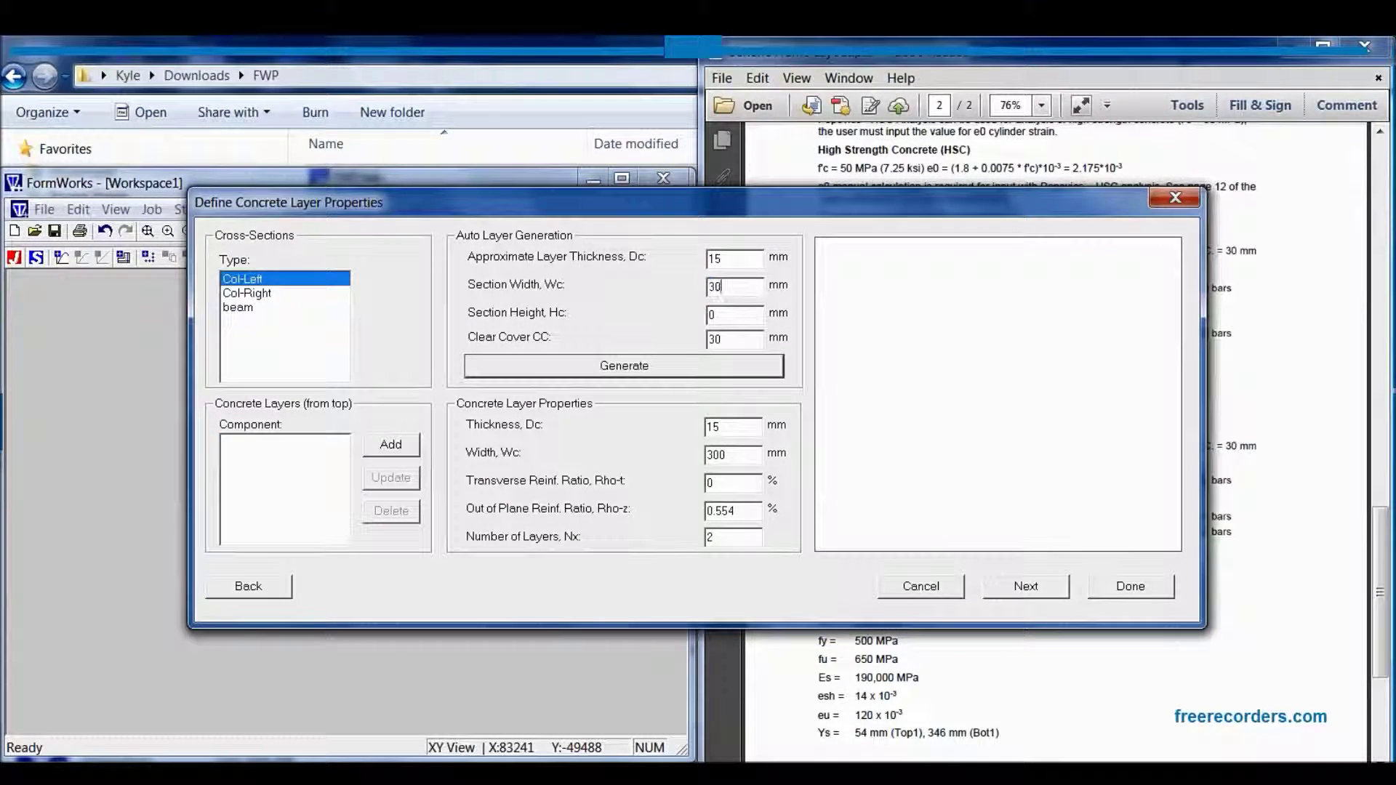
text(400)
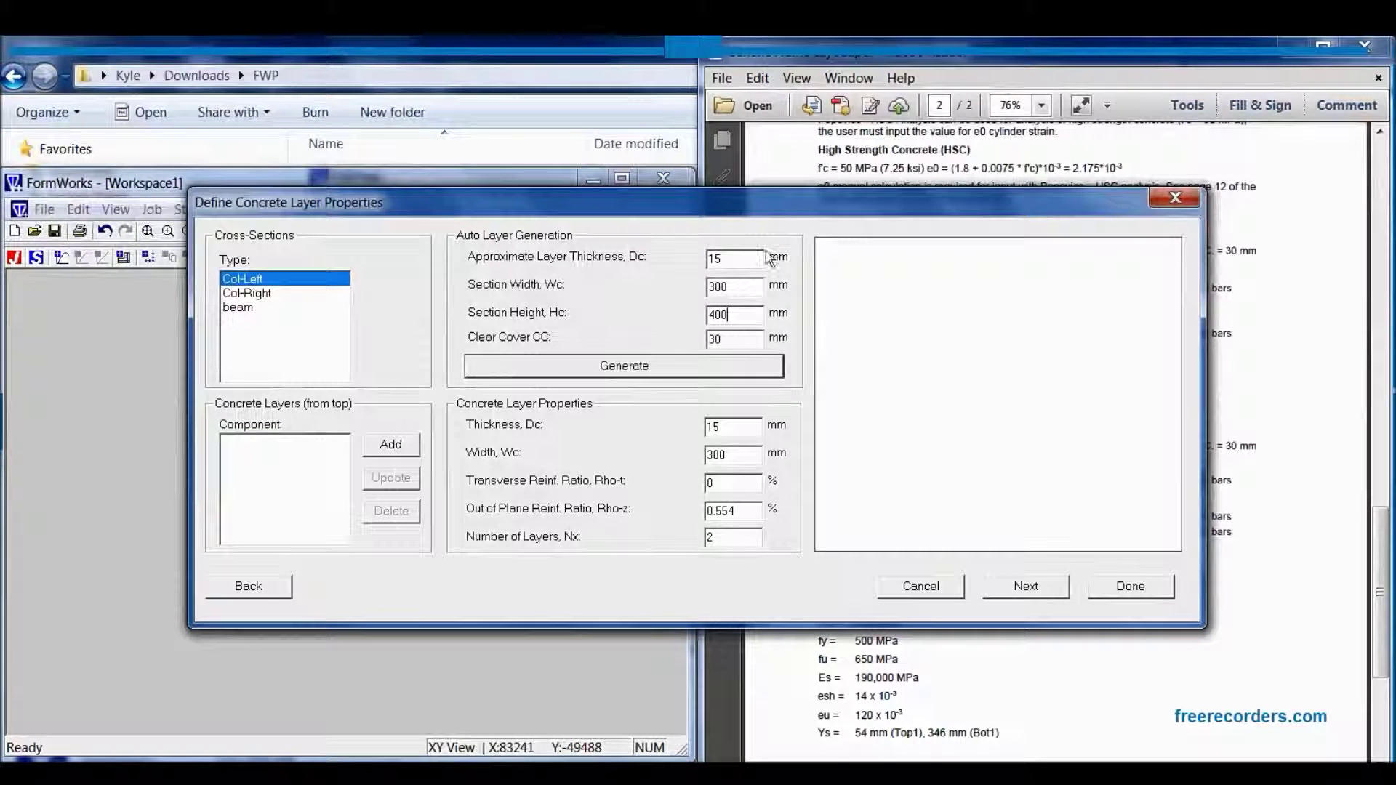
click(671, 375)
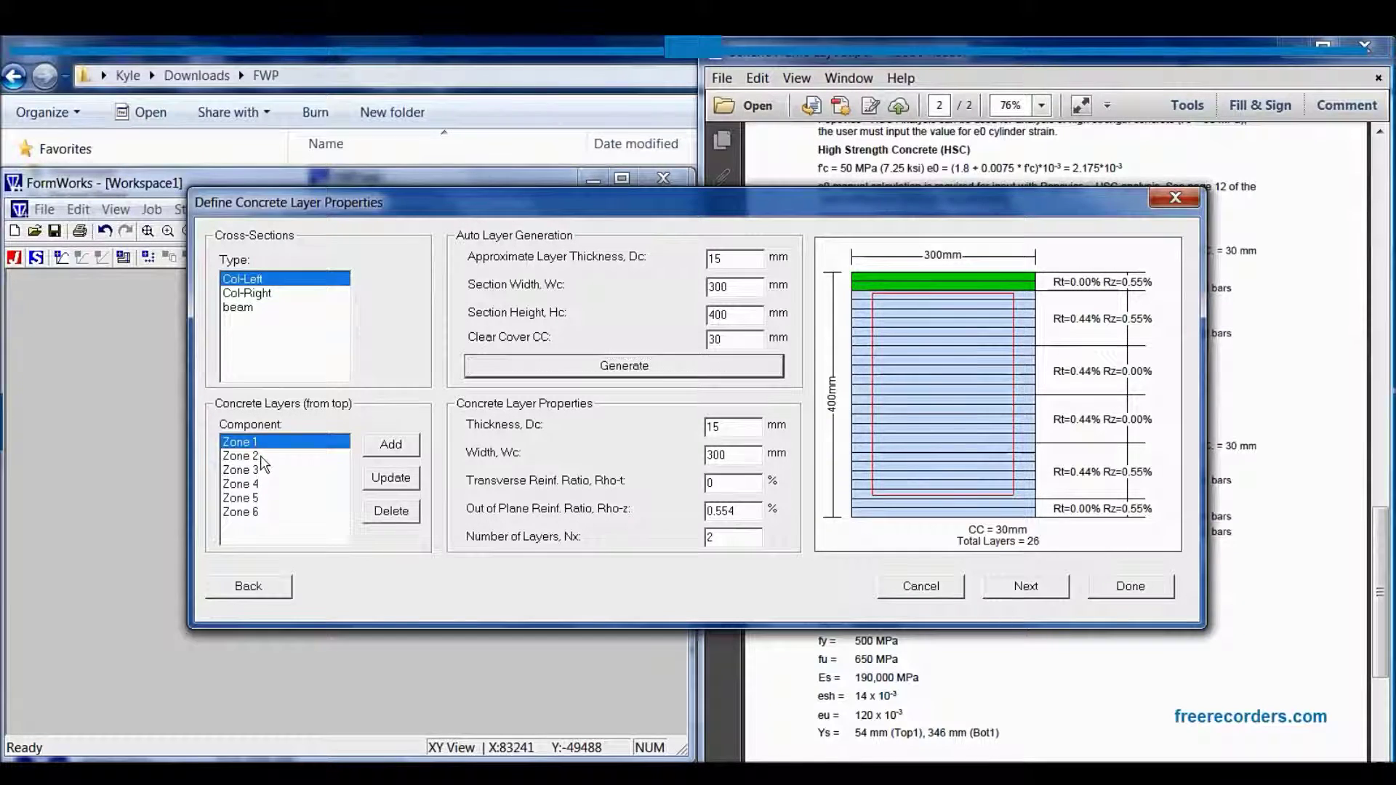
Review the properties of each Col-Left concrete layer zone, along with the generated layers of Col-Right and the beam.
key(Down)
key(Down)
key(Down)
key(Down)
key(Down)
key(Up)
key(Up)
key(Up)
key(Up)
key(Up)
key(Down)
key(Down)
key(Down)
key(Down)
key(Up)
key(Up)
key(Up)
key(Up)
click(262, 295)
click(261, 307)
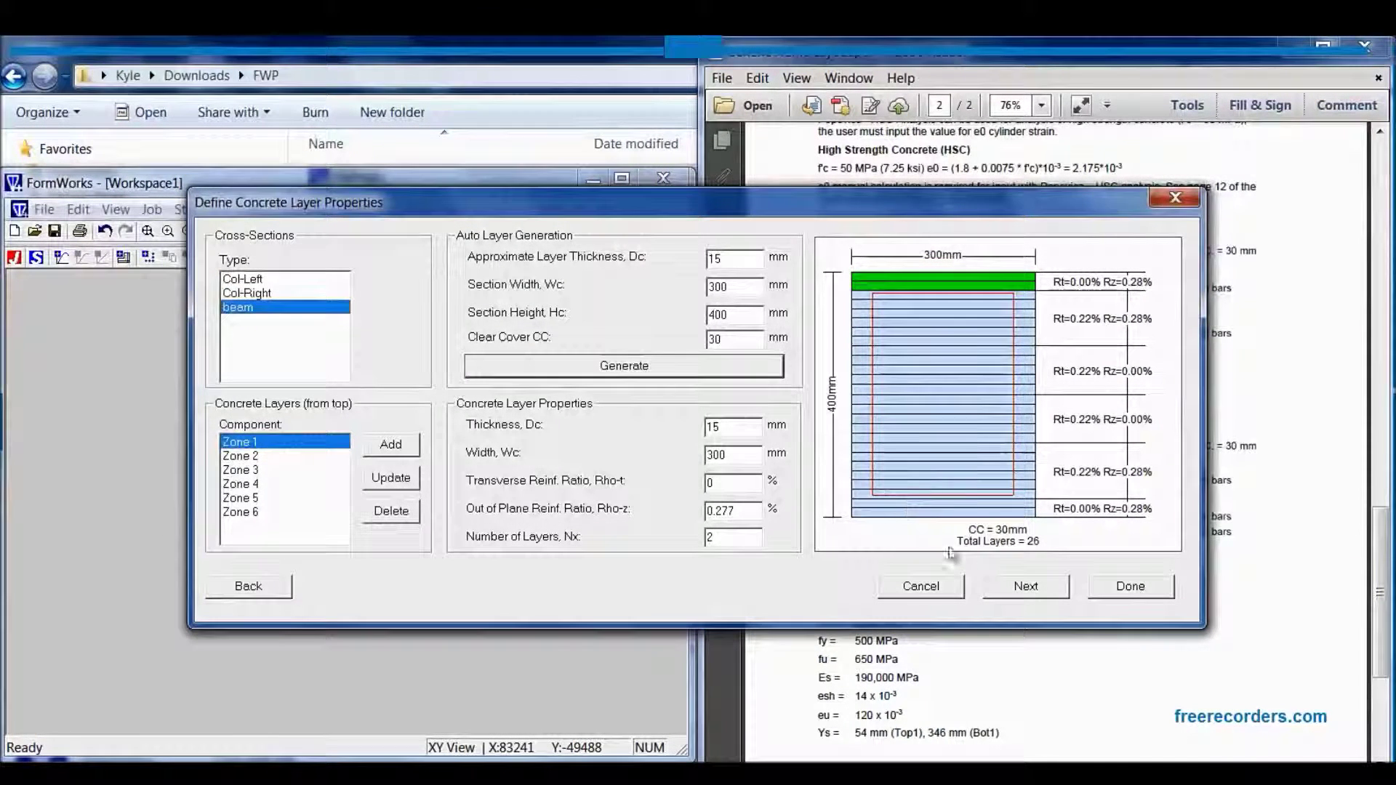
Proceed to the longitudinal reinforcement properties and set Col-Left's bar layer to 4 bars of 500 mm² at the Top1 position.
click(1027, 591)
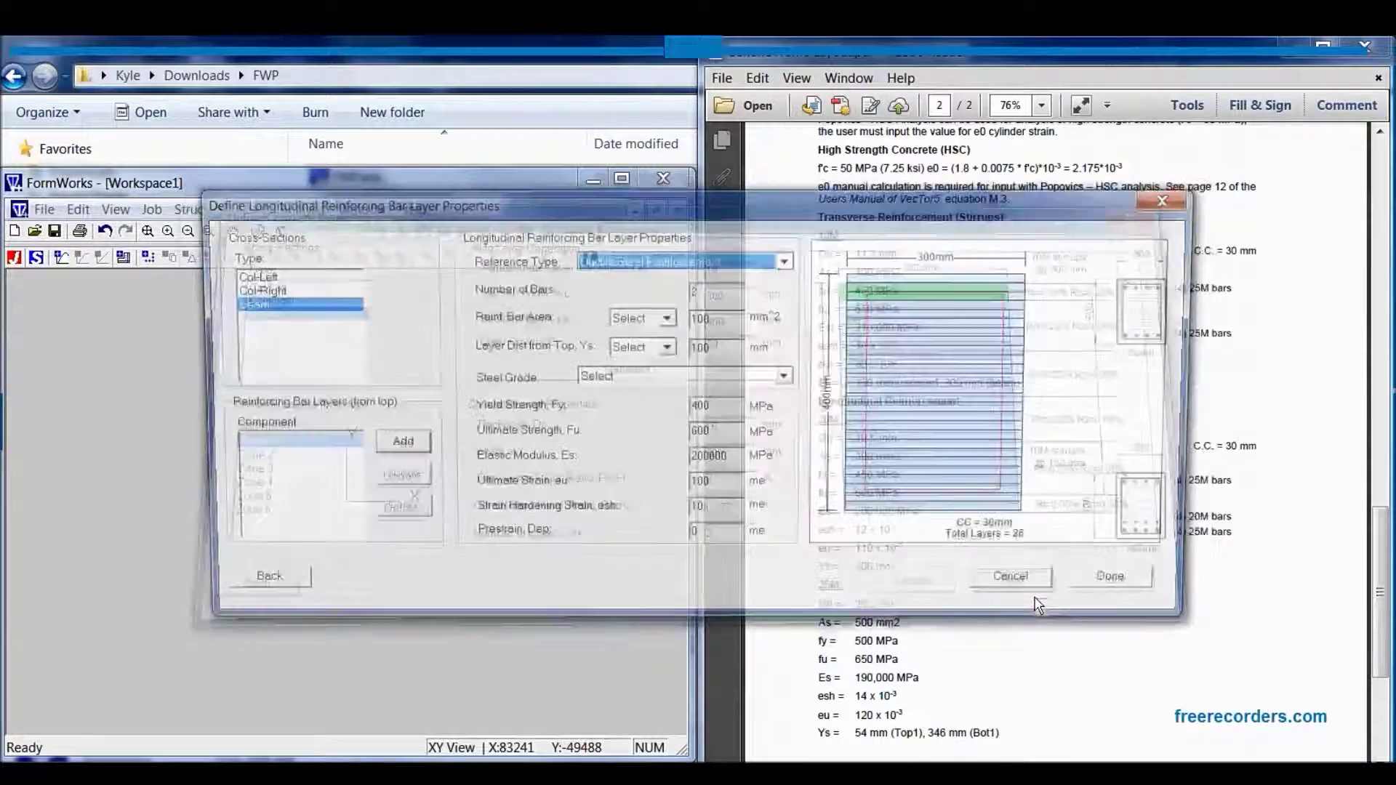
drag(460, 221, 297, 172)
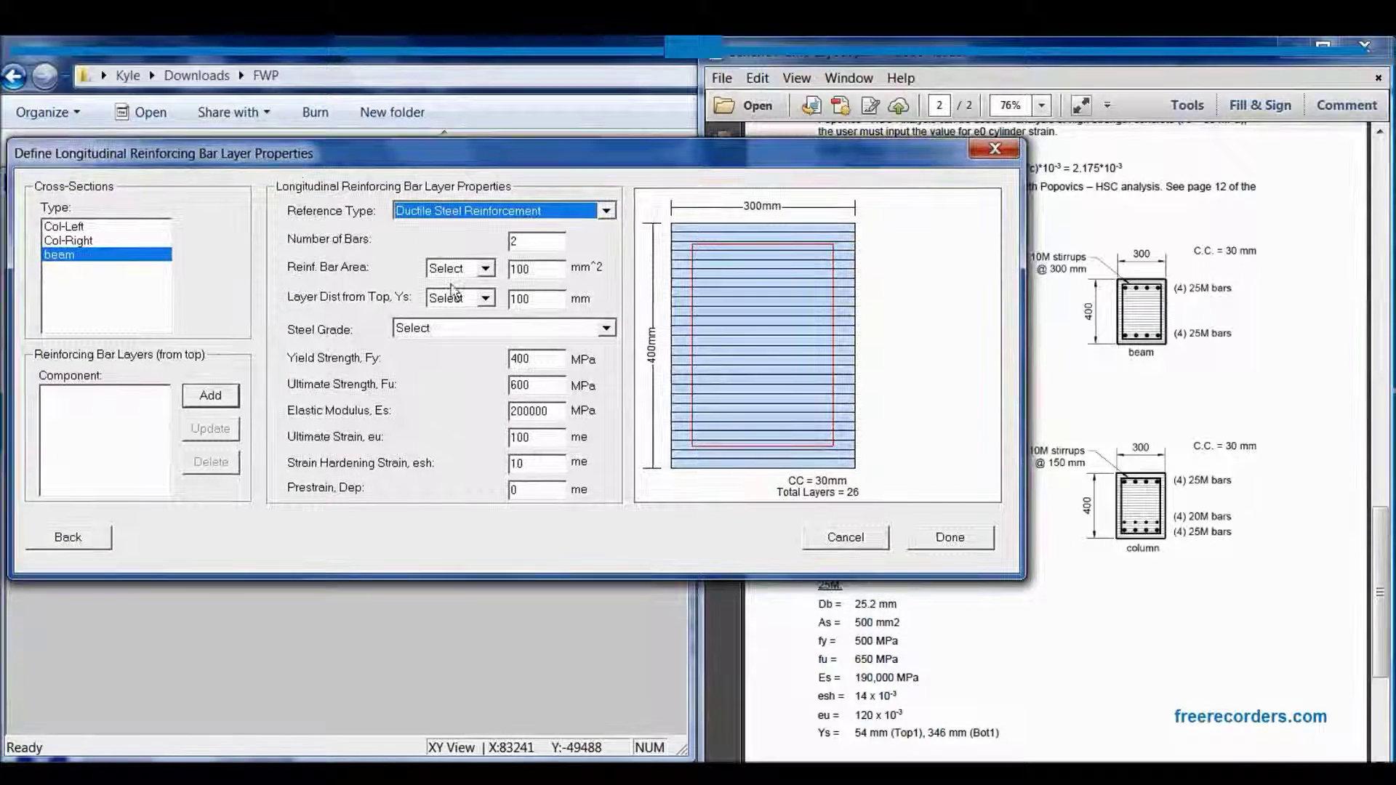
click(129, 242)
click(123, 227)
double_click(532, 244)
text(4)
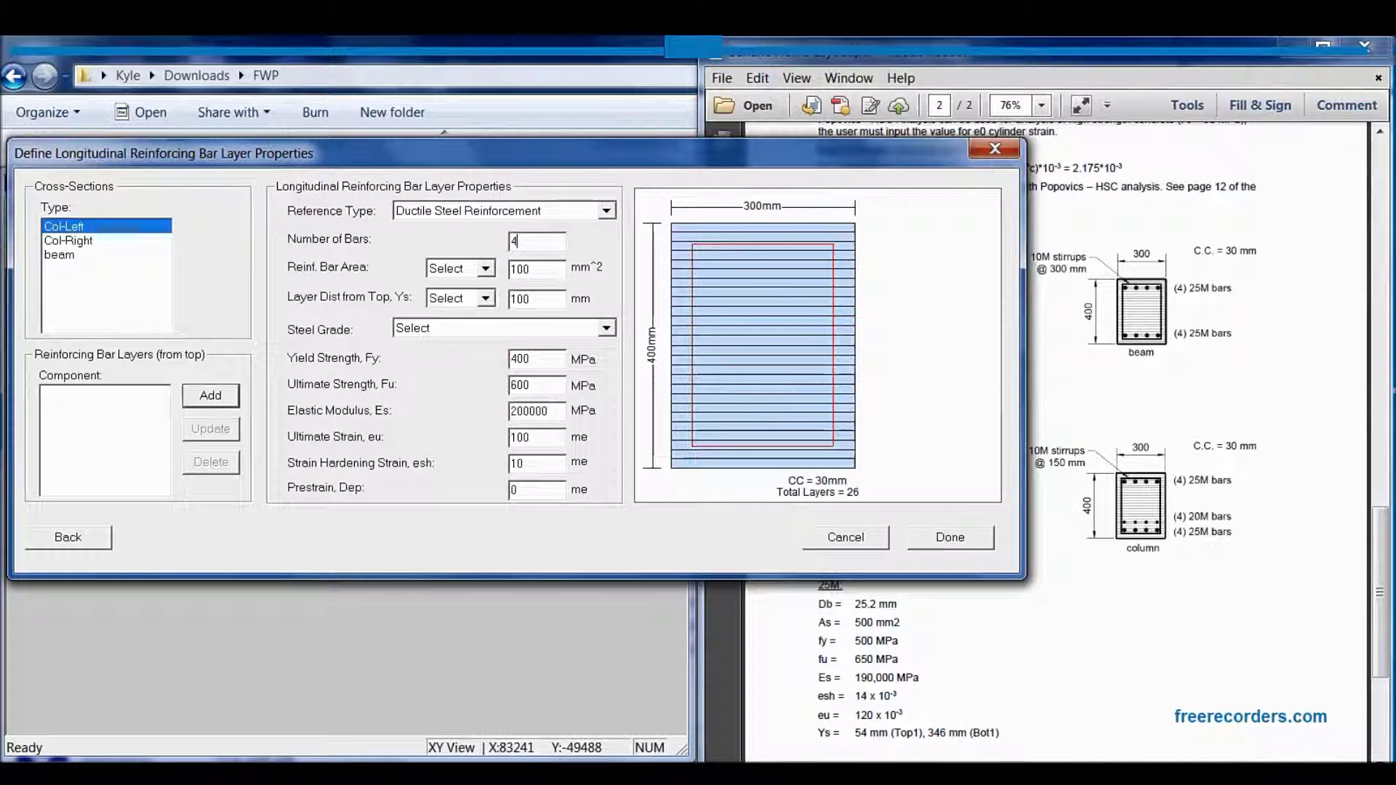
drag(617, 164, 559, 151)
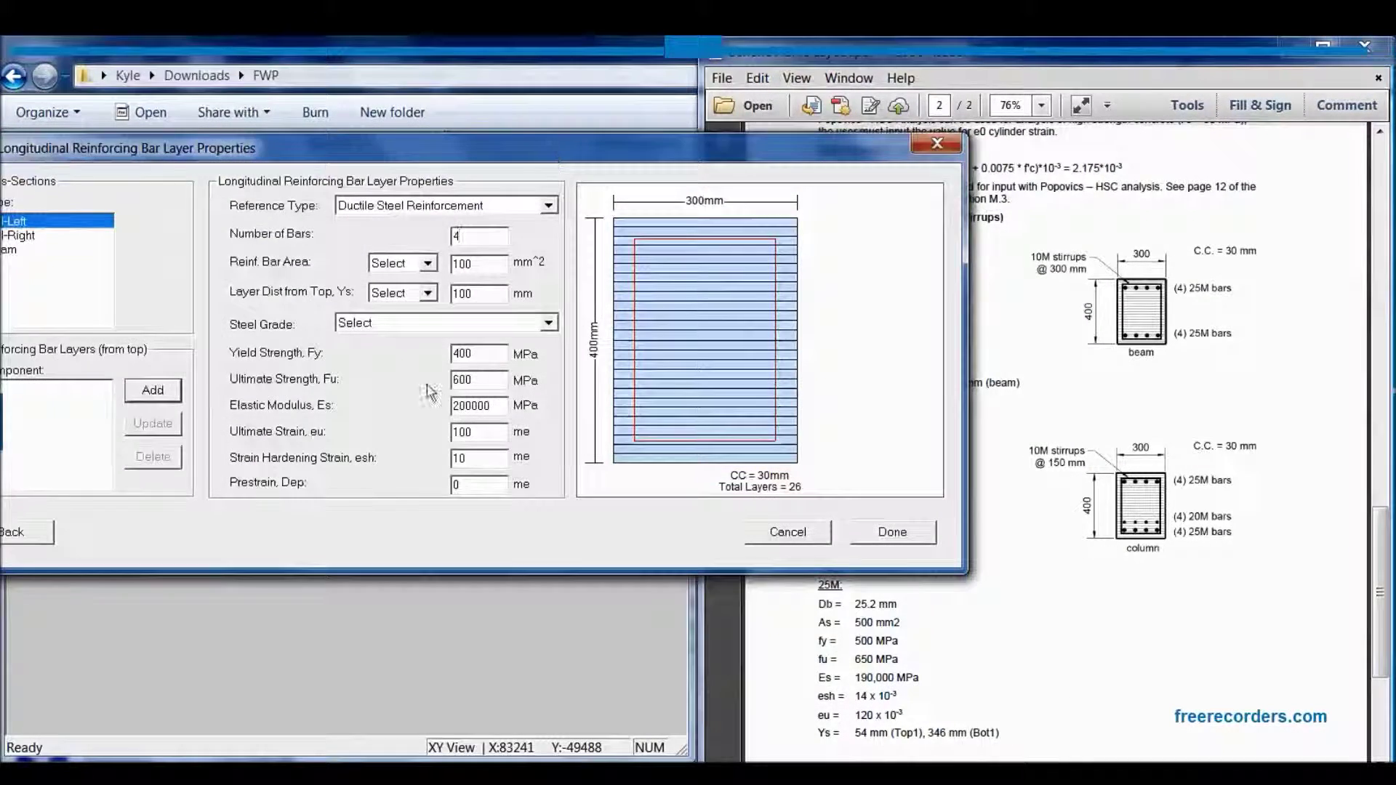
double_click(484, 271)
text(5)
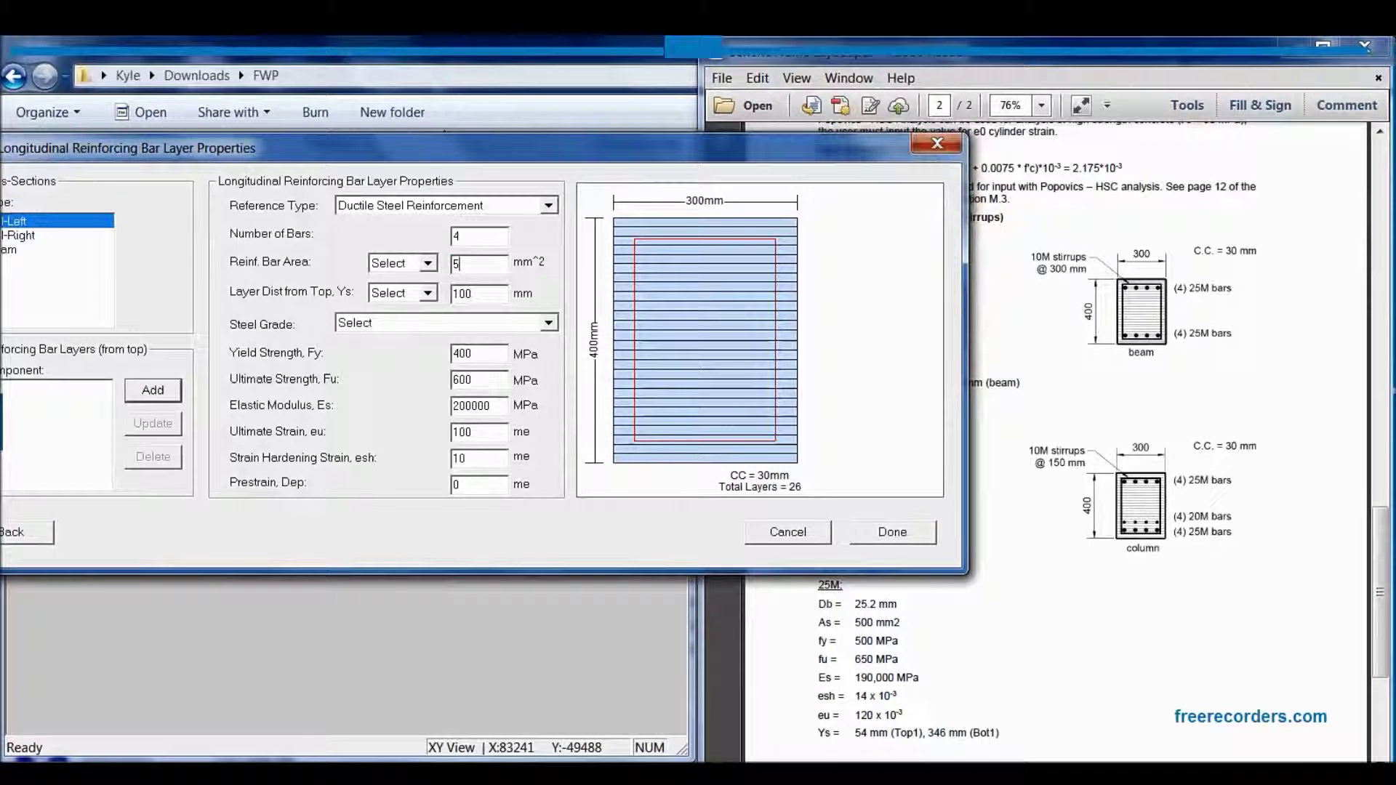
click(428, 293)
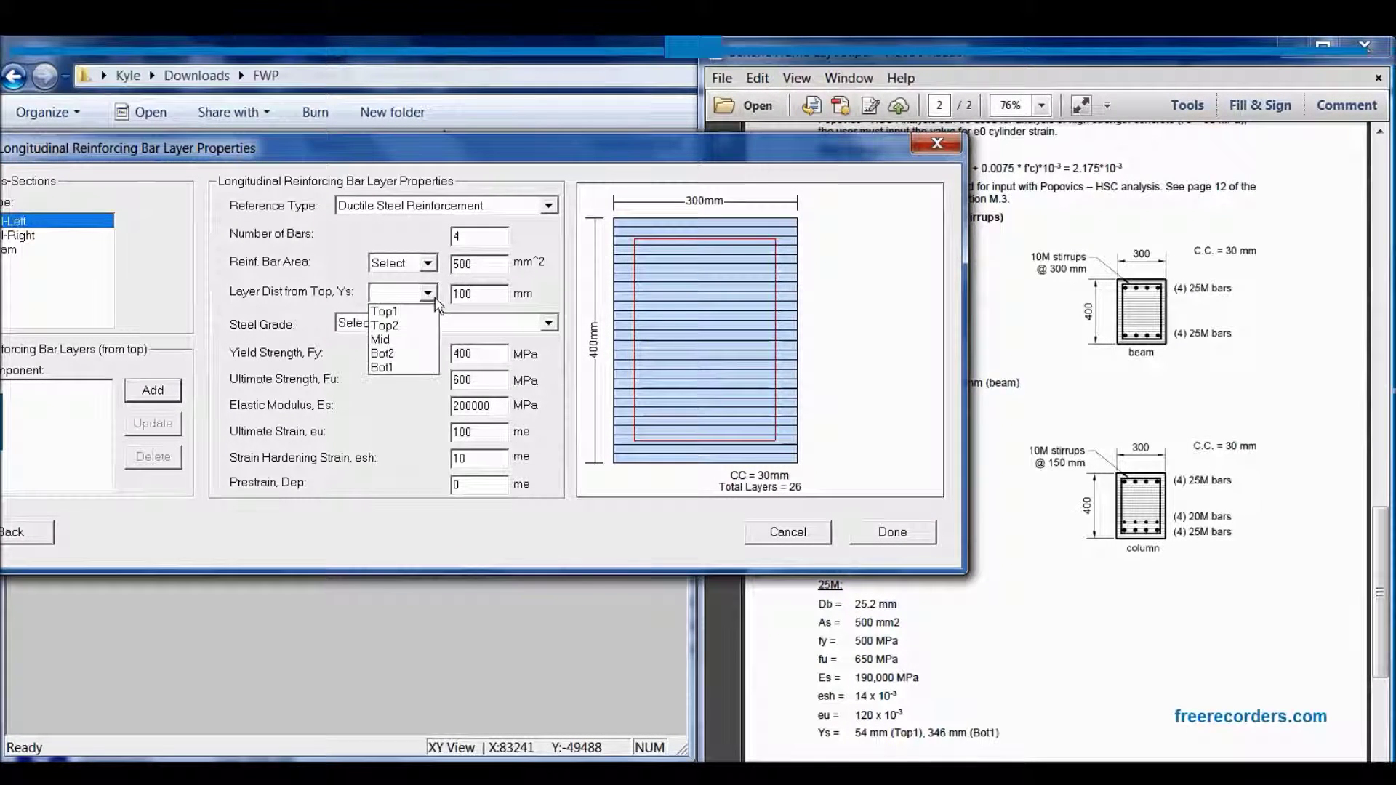
click(425, 309)
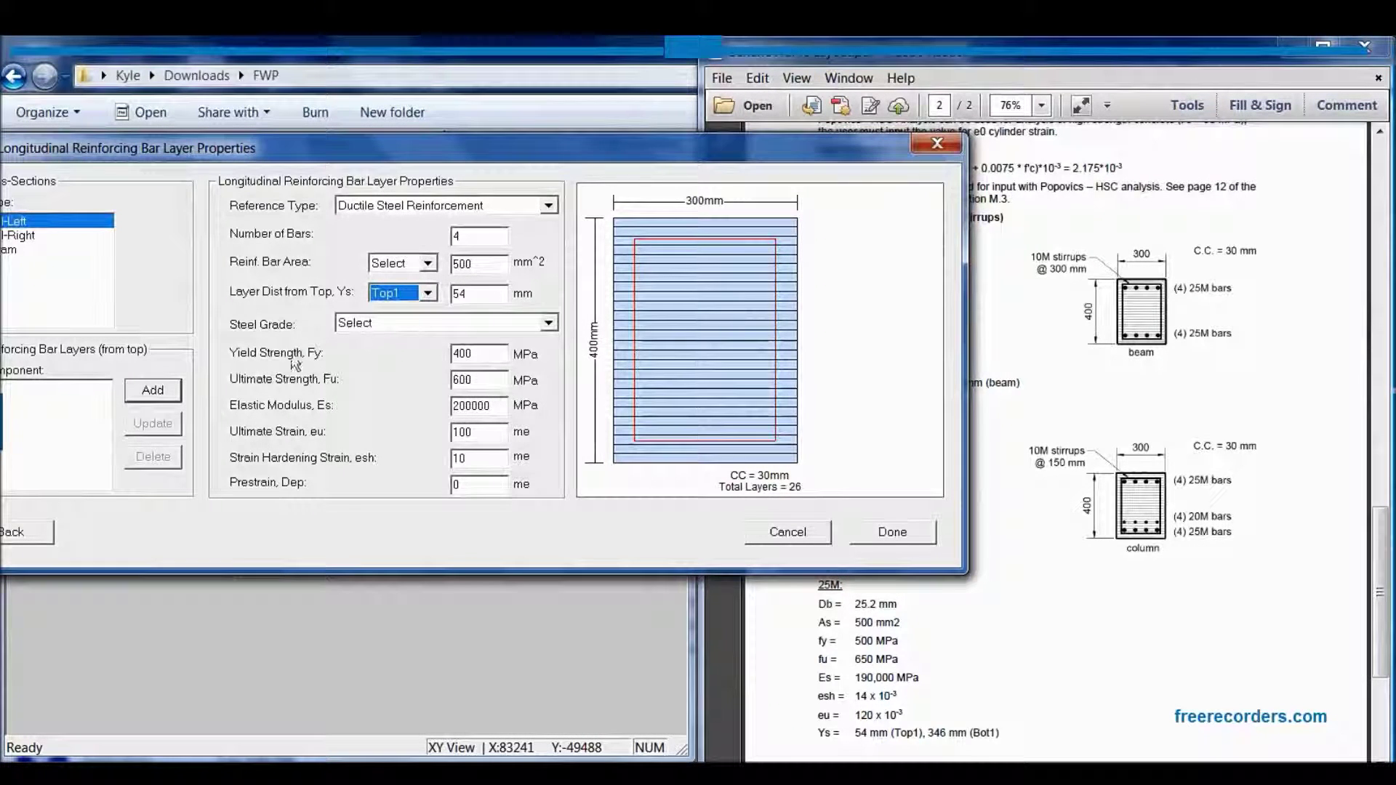
Add the Top1 layer with yield strength 500 MPa, ultimate strength 650 MPa, elastic modulus 190000 MPa, ultimate strain 120 me and strain hardening strain 14 me.
drag(363, 147, 438, 97)
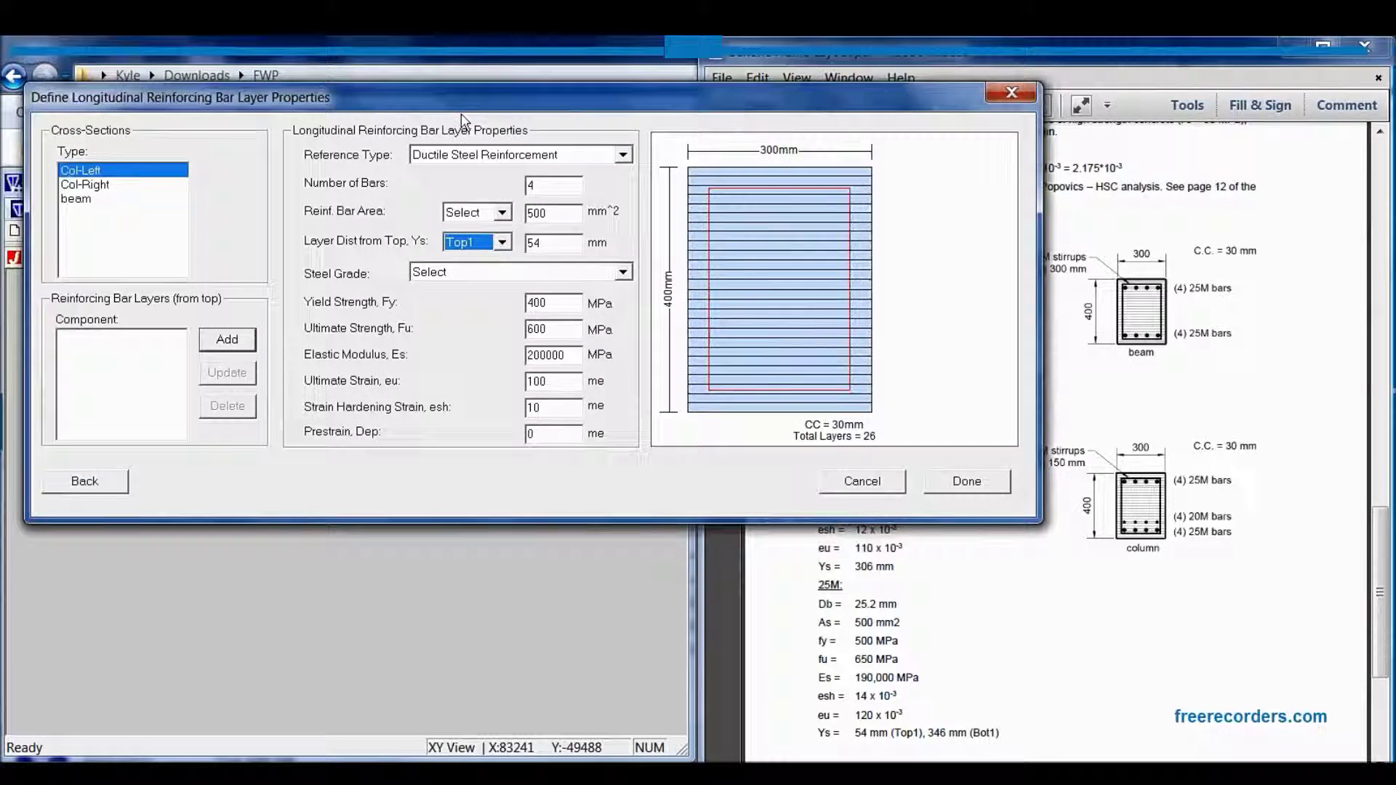
double_click(555, 303)
text(500)
key(Tab)
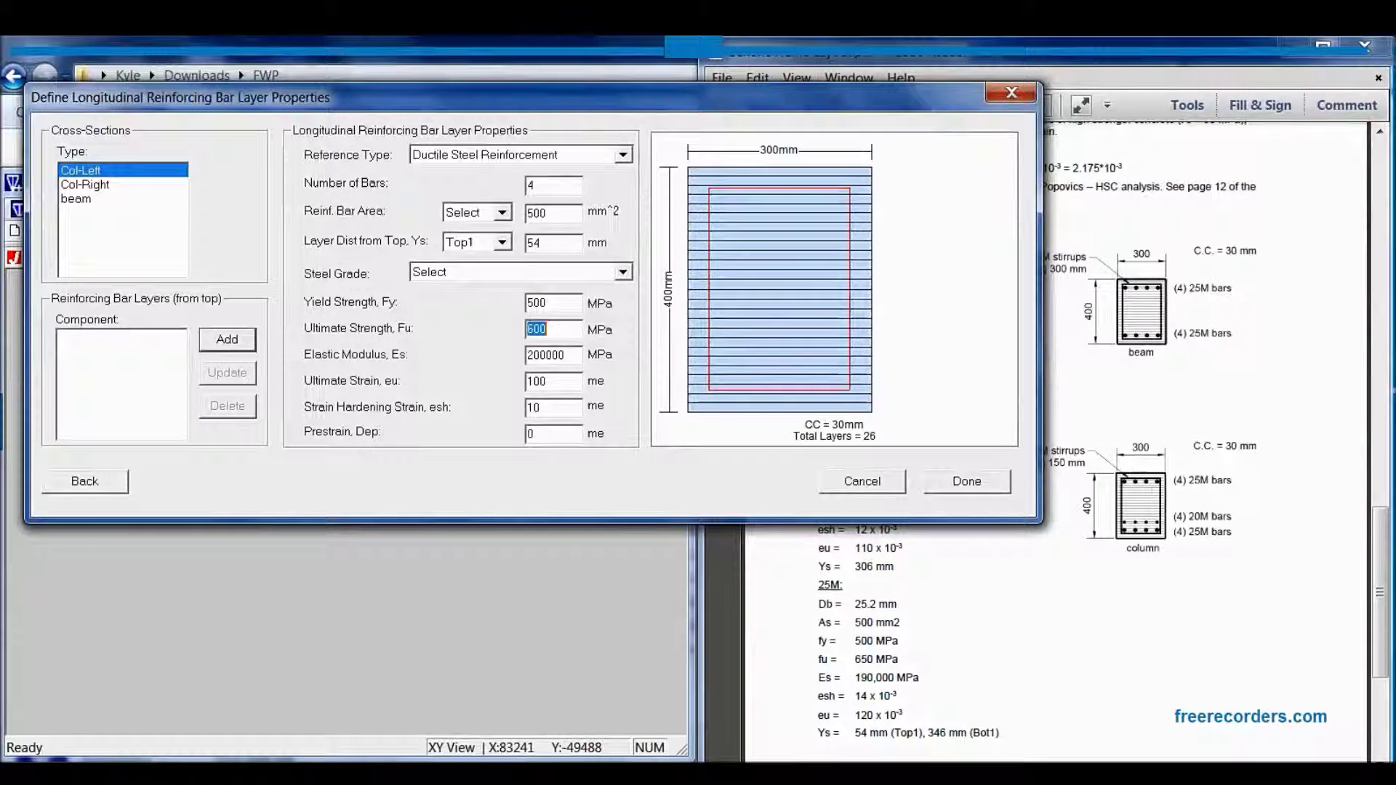
text(650)
key(Tab)
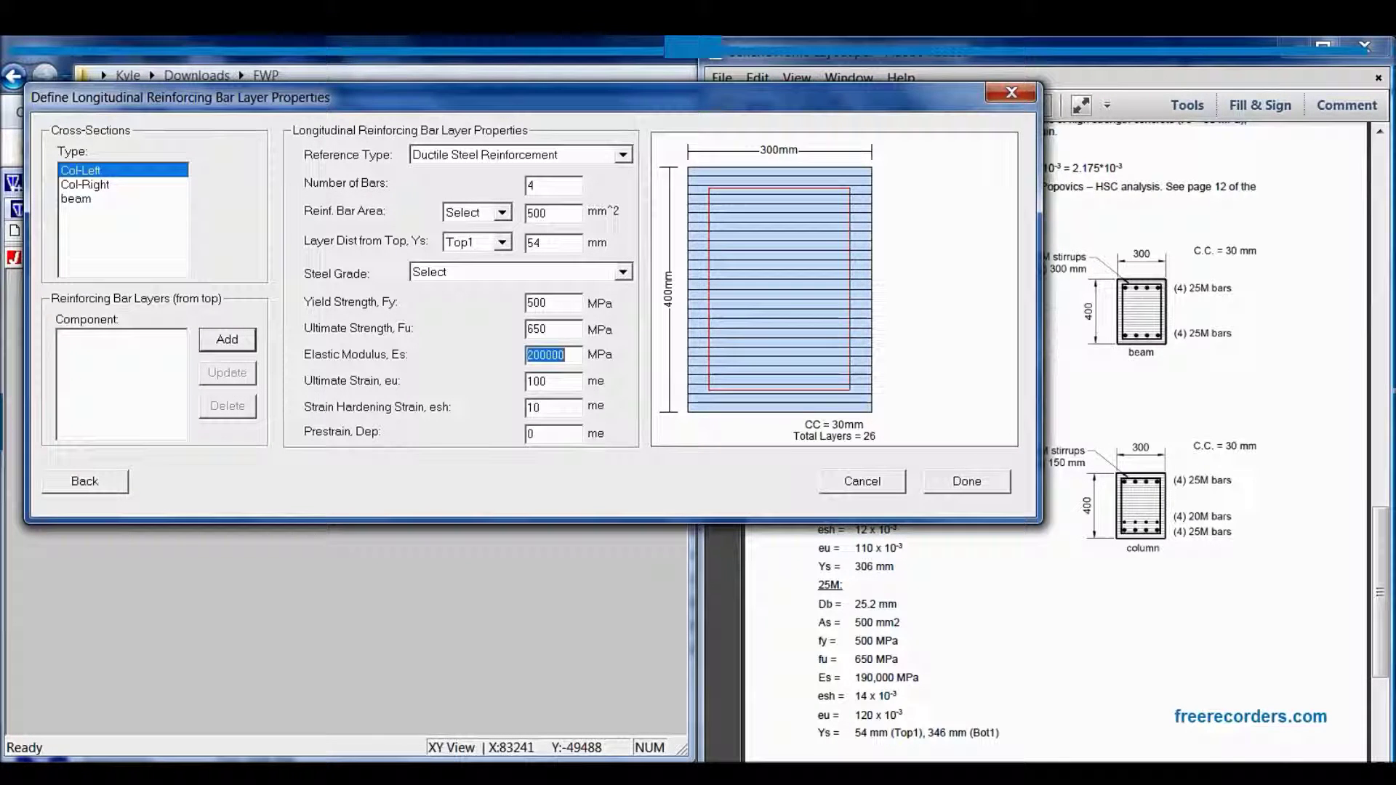
text(190000)
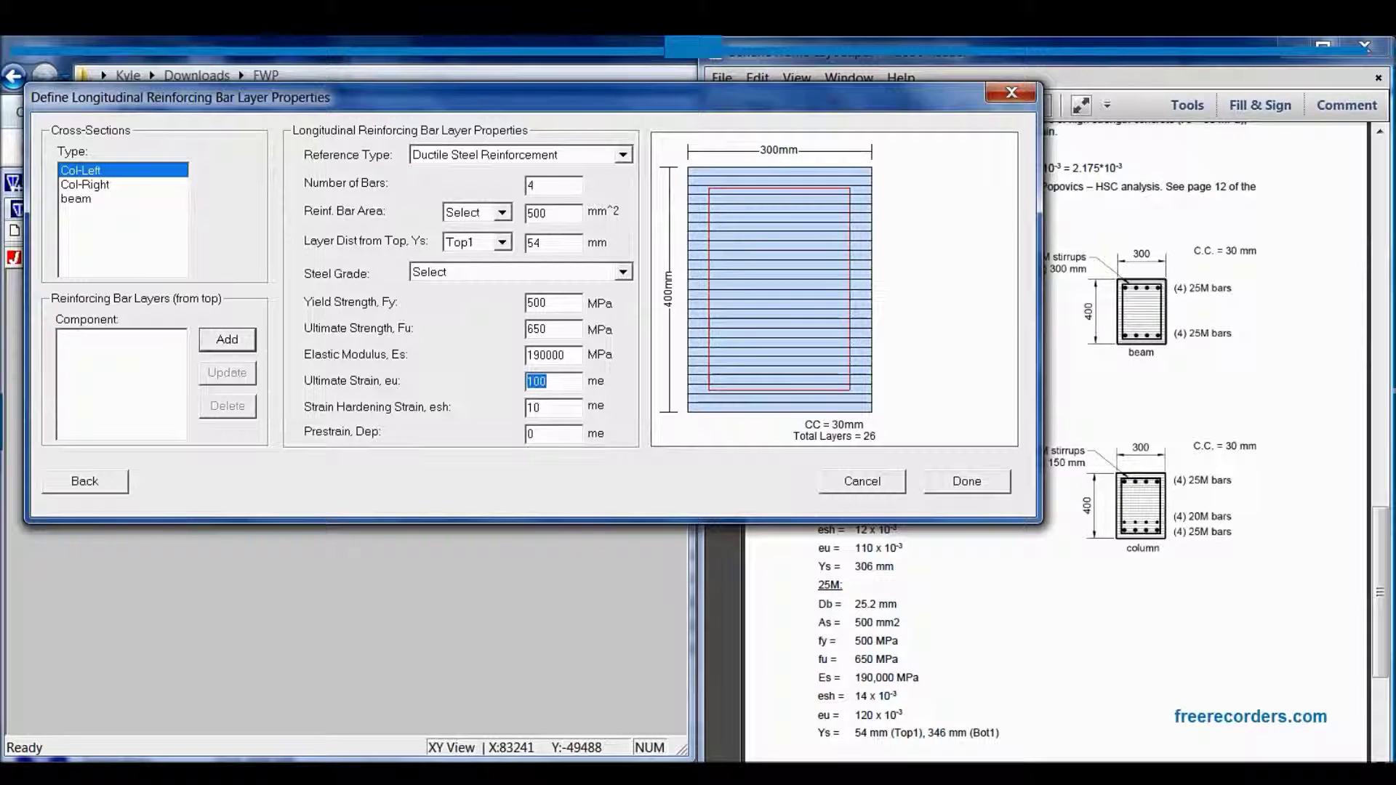
key(Tab)
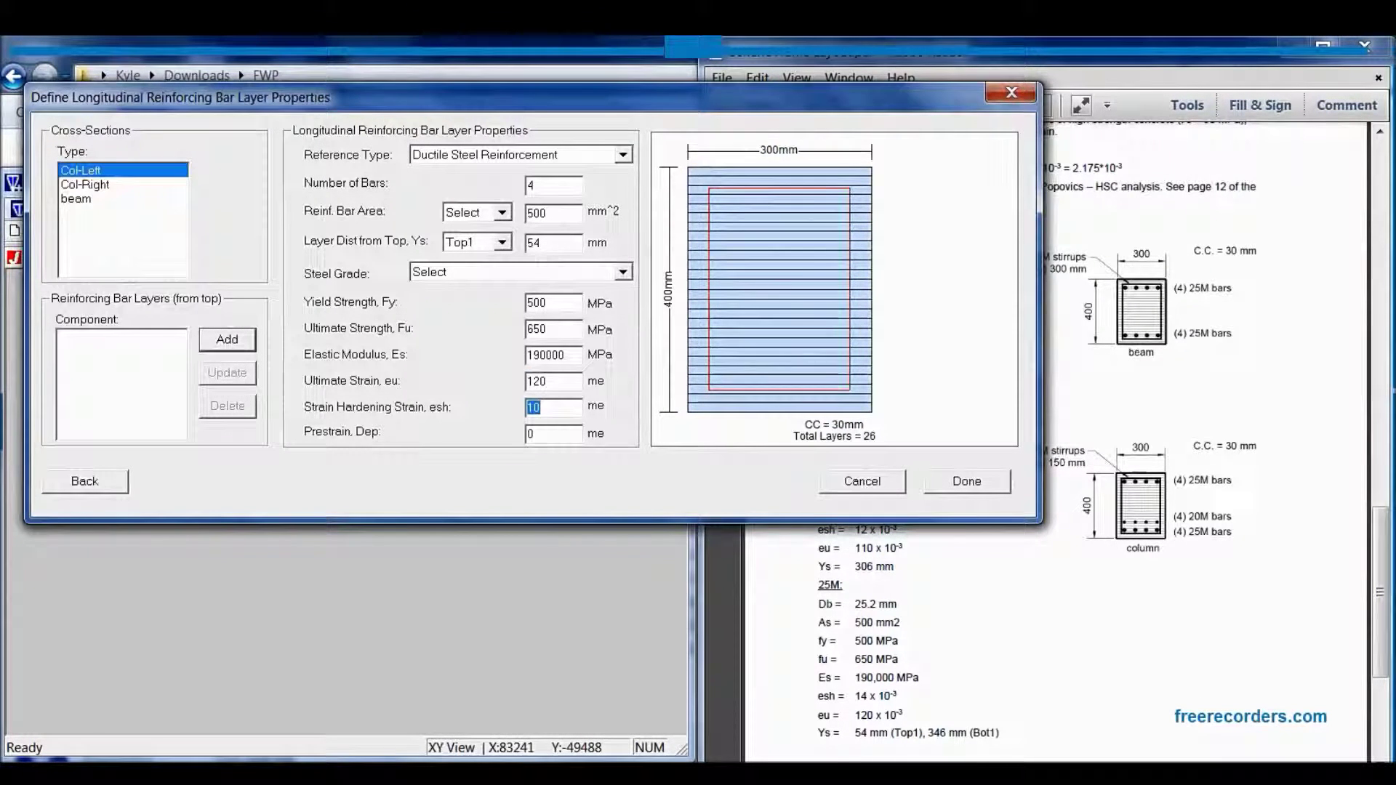
text(14)
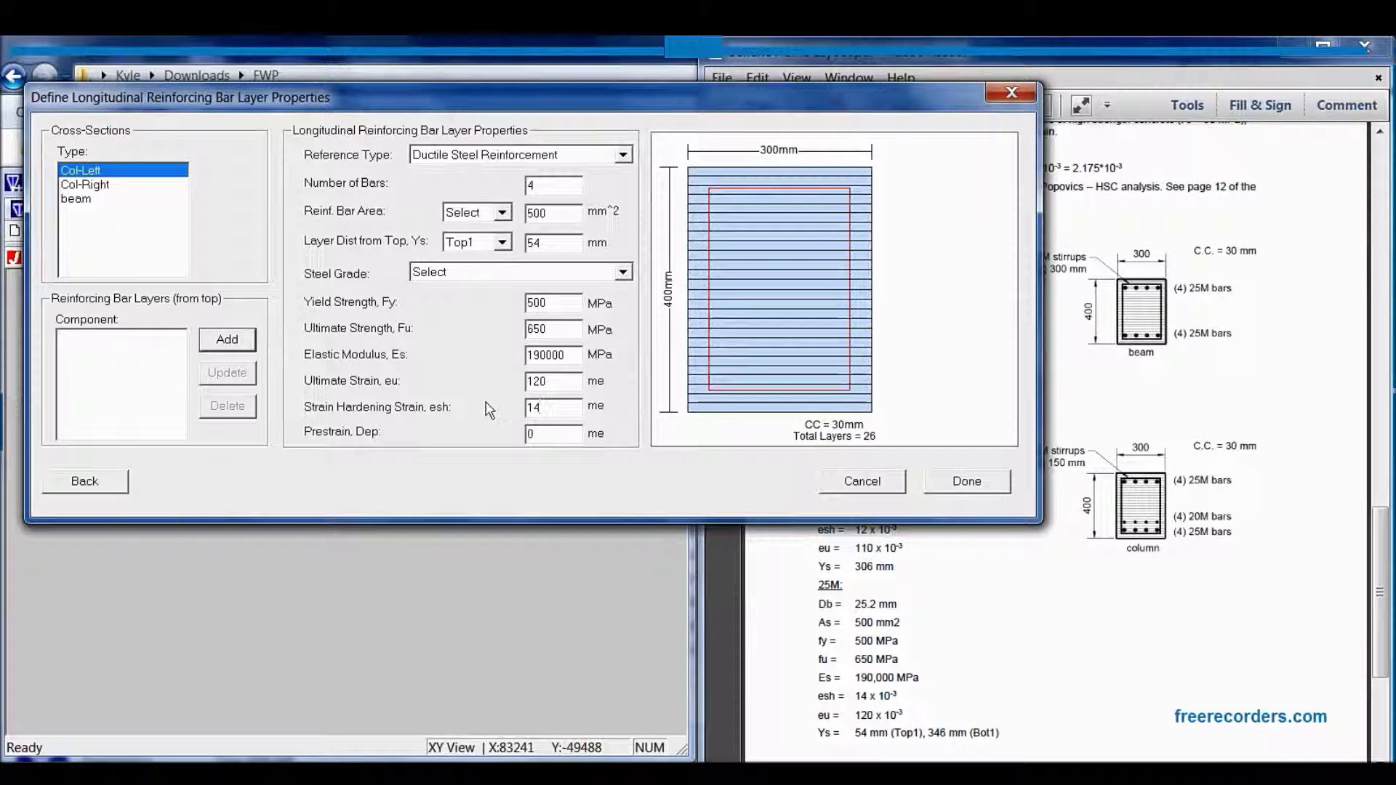
click(252, 346)
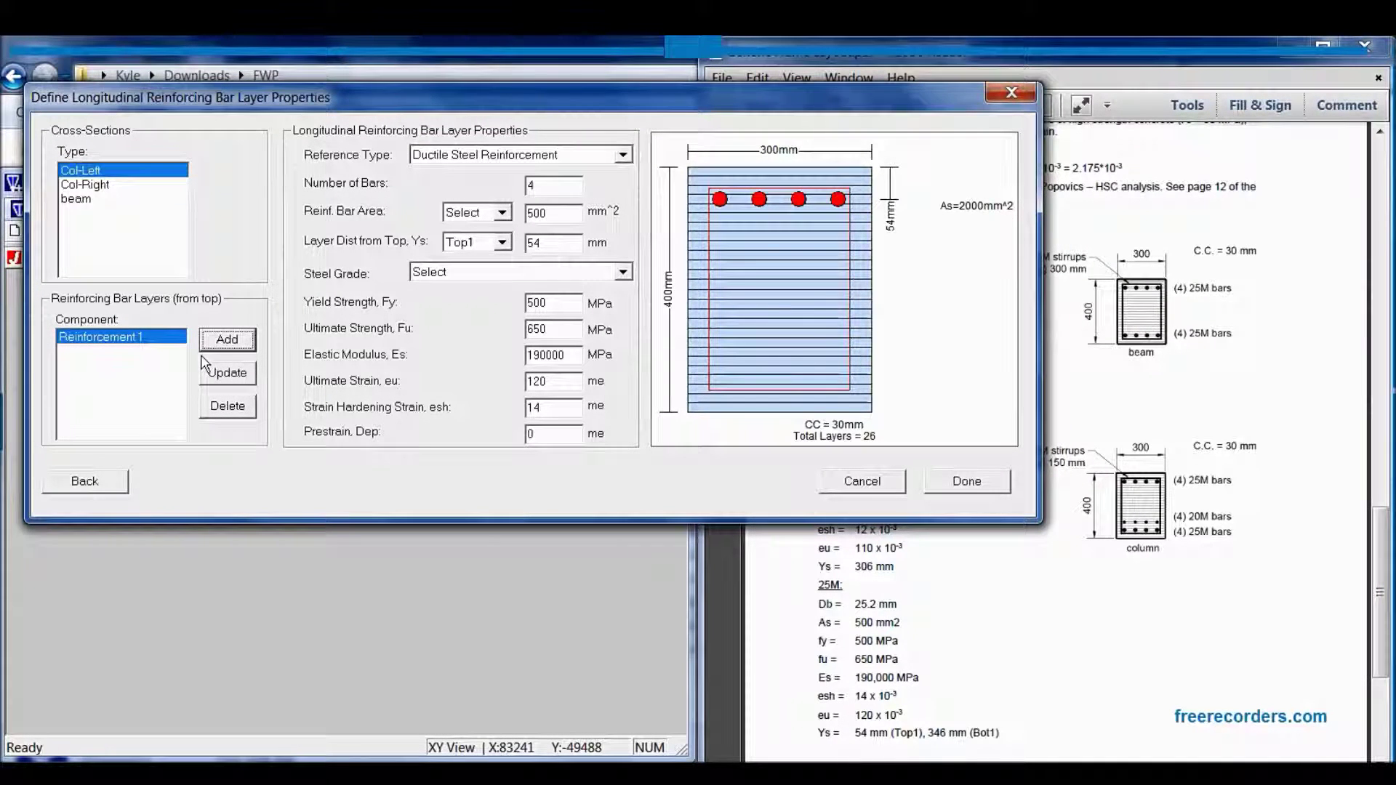
Add a second Col-Left reinforcing bar layer at the Bot1 position with the same bar and steel properties.
click(502, 242)
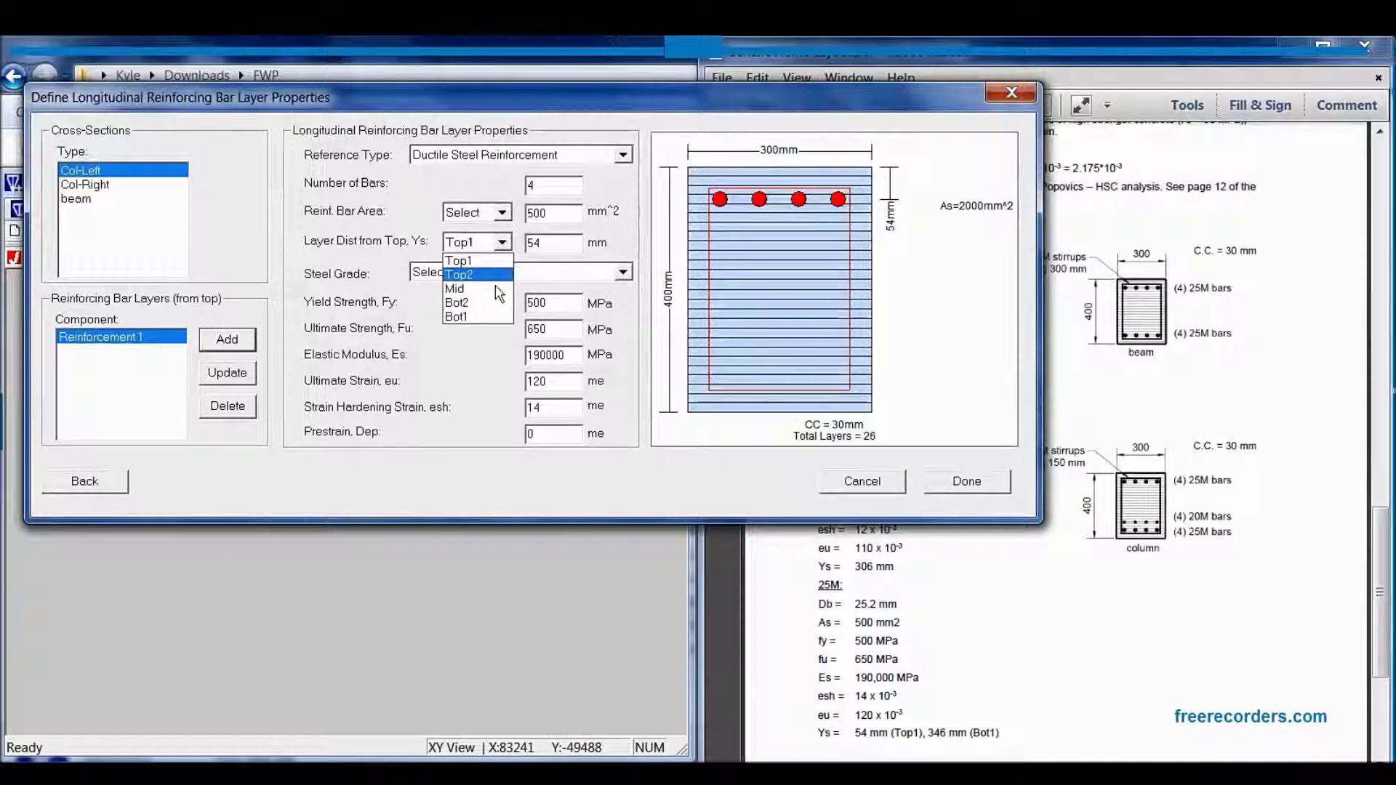
click(510, 317)
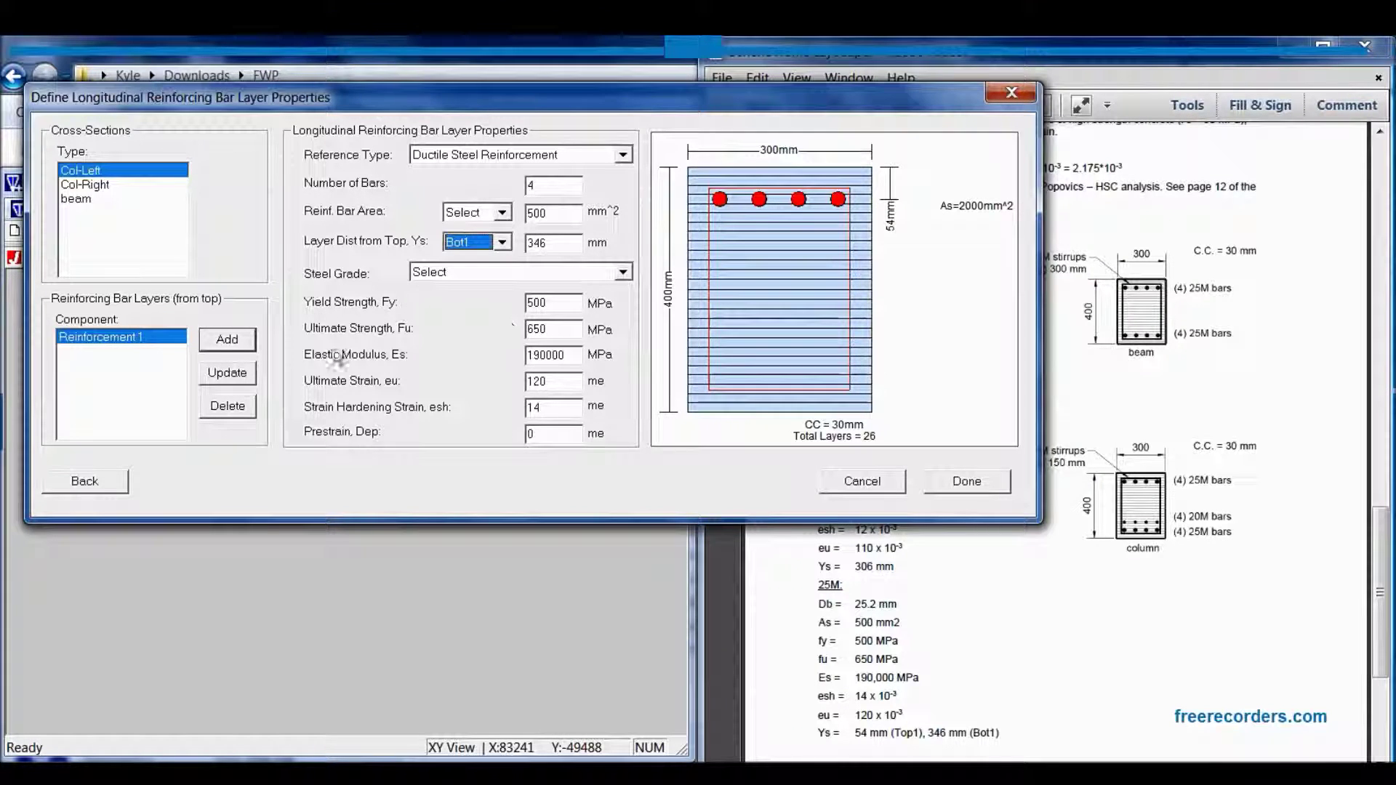
click(232, 341)
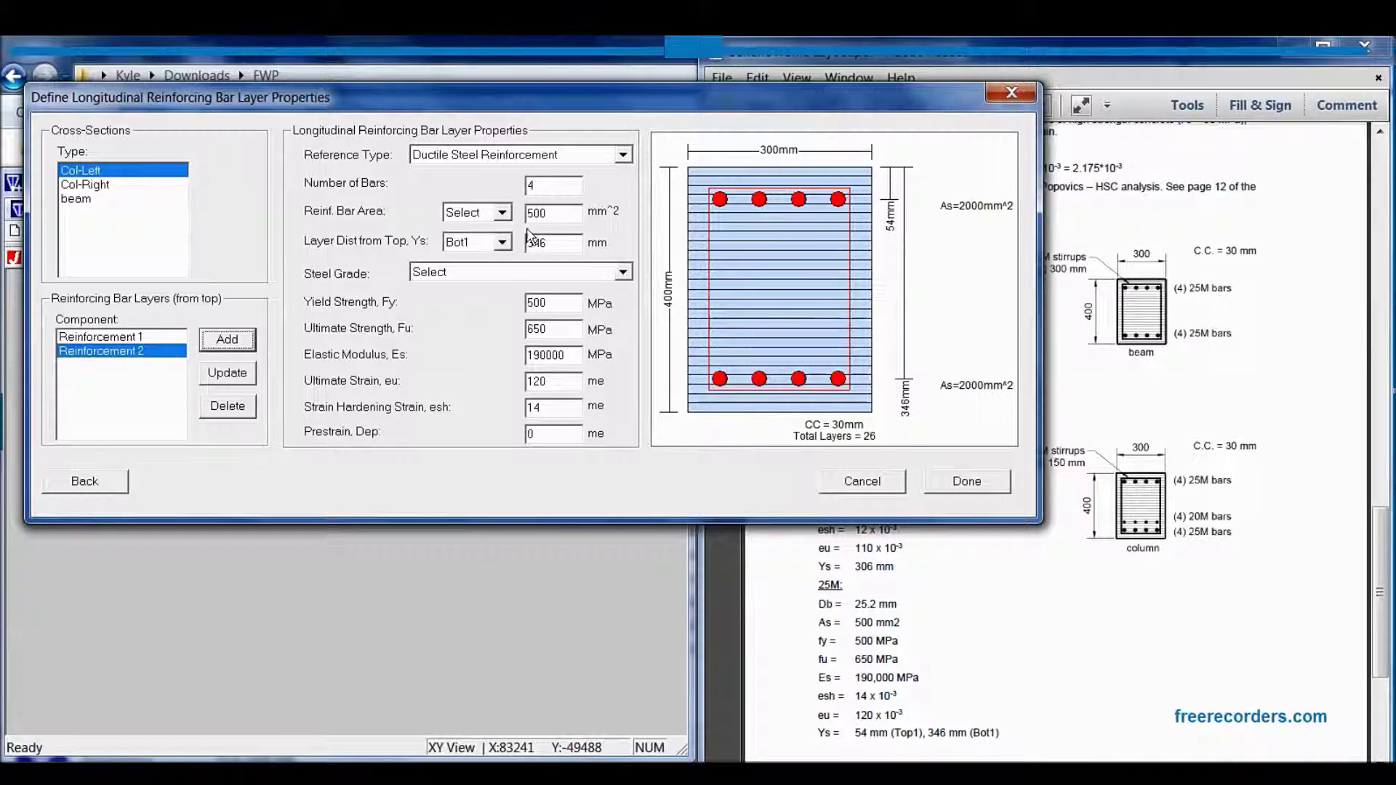
Set the bar area to 300 mm² and the layer distance from top to 306 mm for Col-Left's 20M bars.
drag(628, 100, 396, 249)
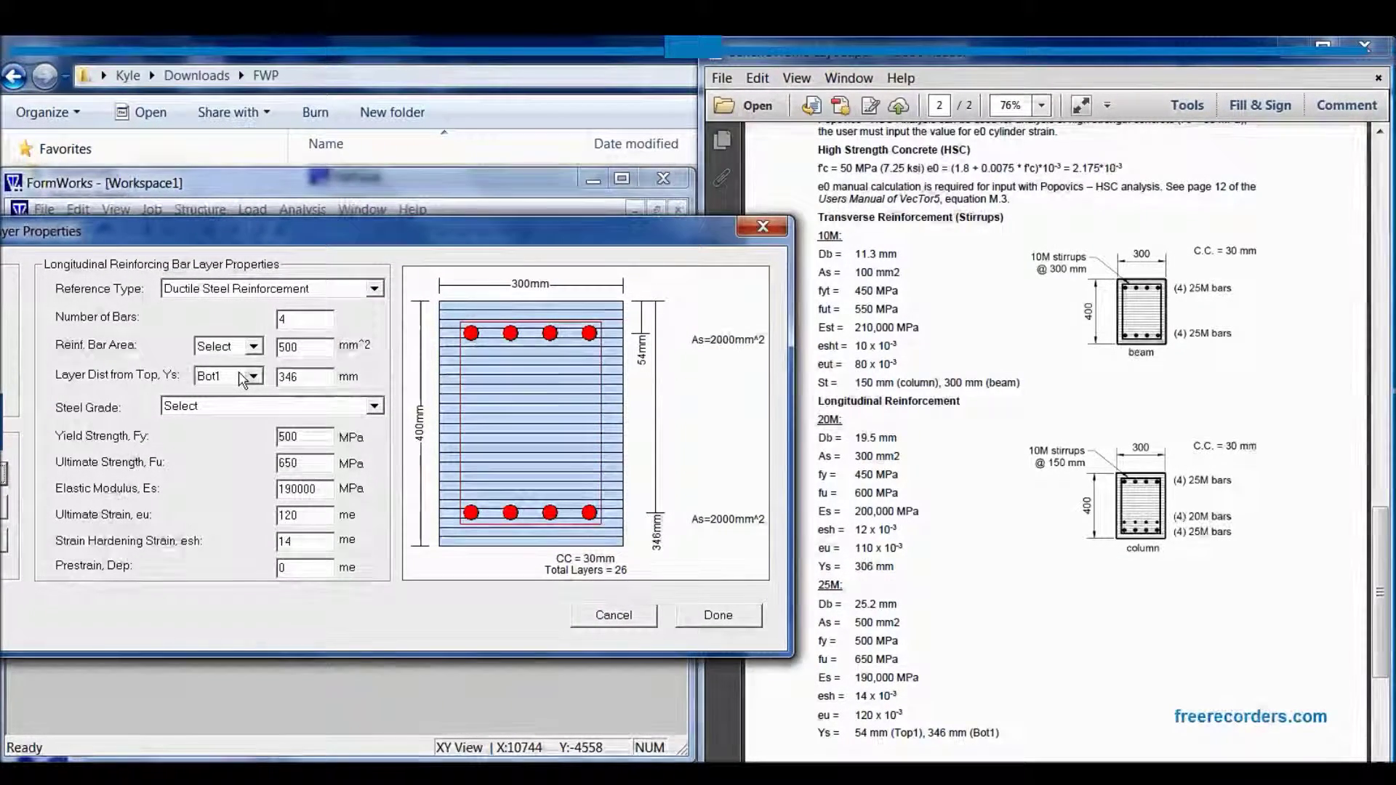
double_click(286, 347)
text(300)
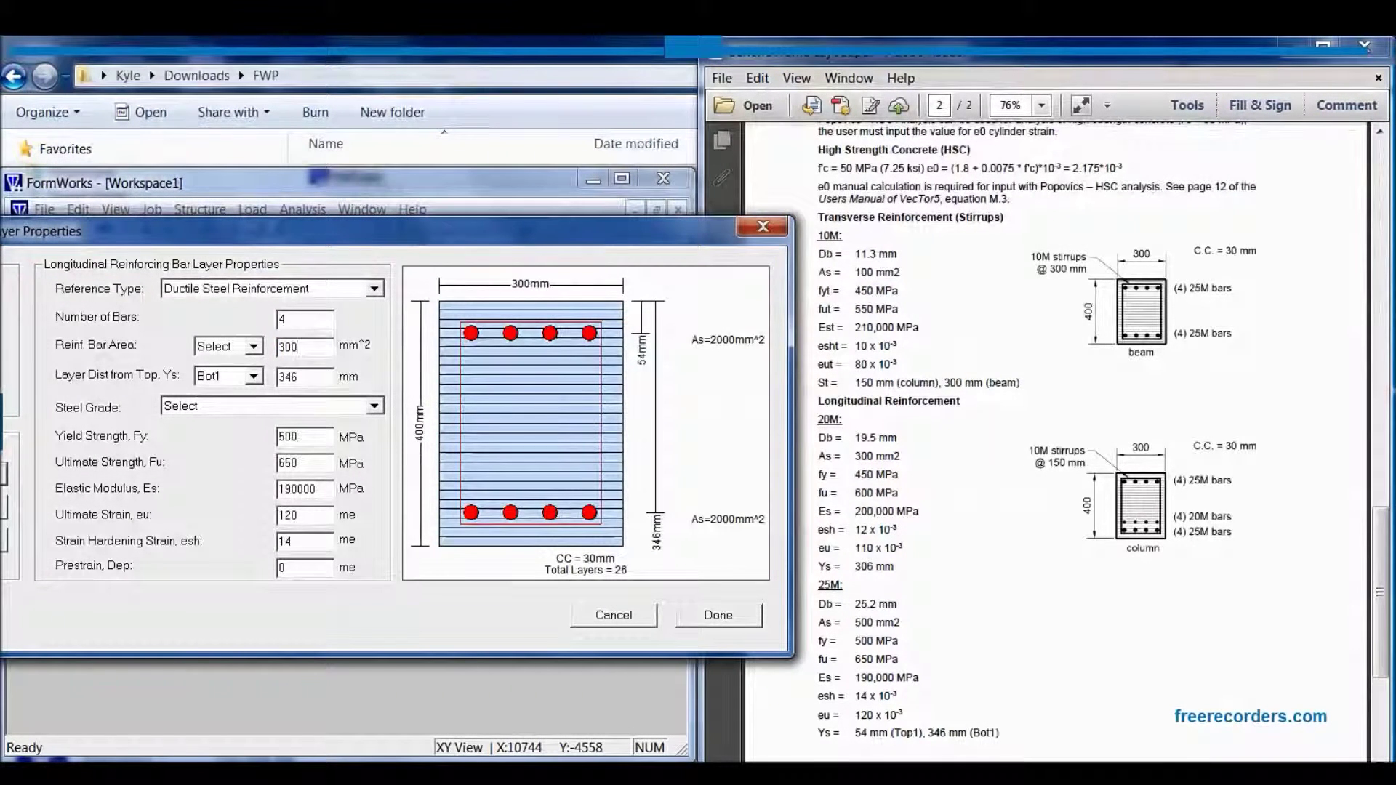
double_click(318, 385)
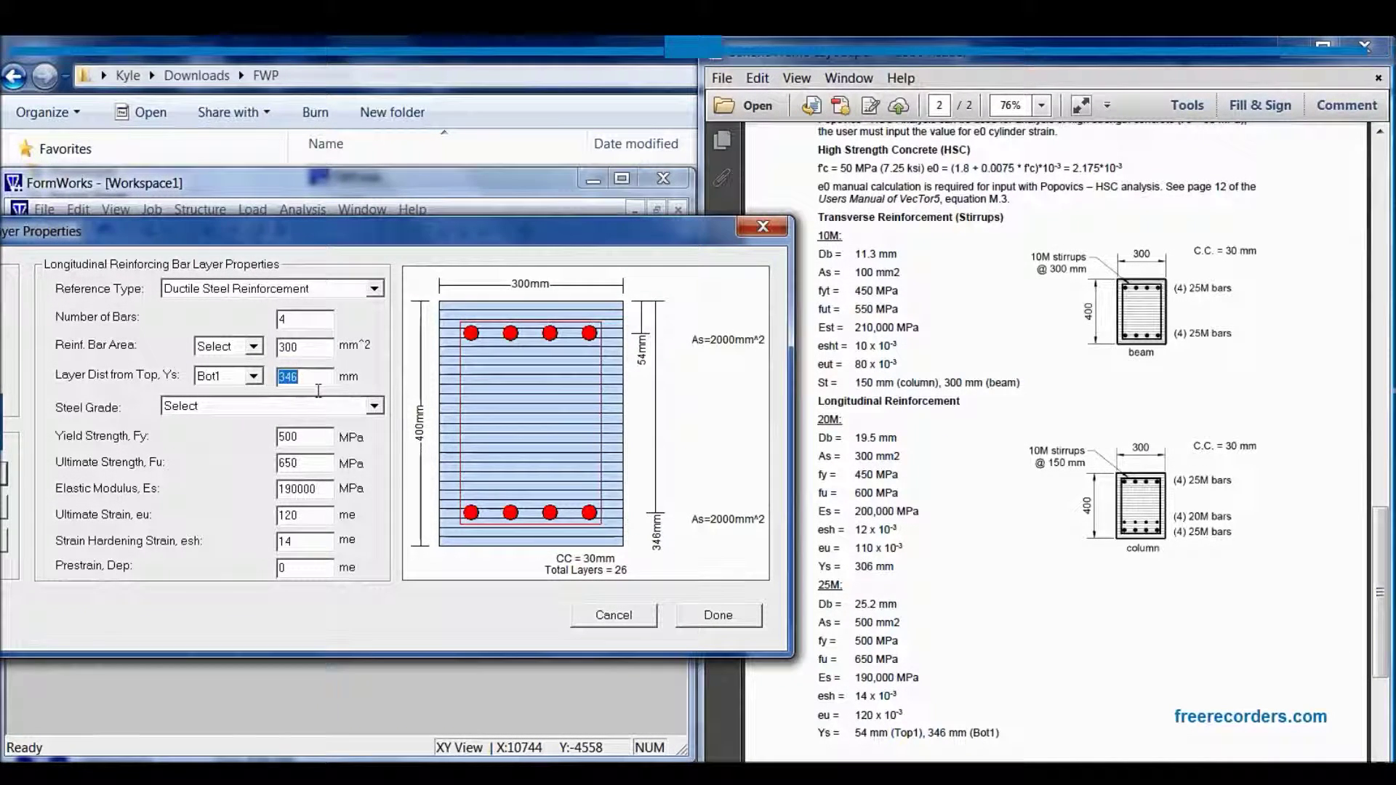
text(306)
drag(296, 246, 235, 226)
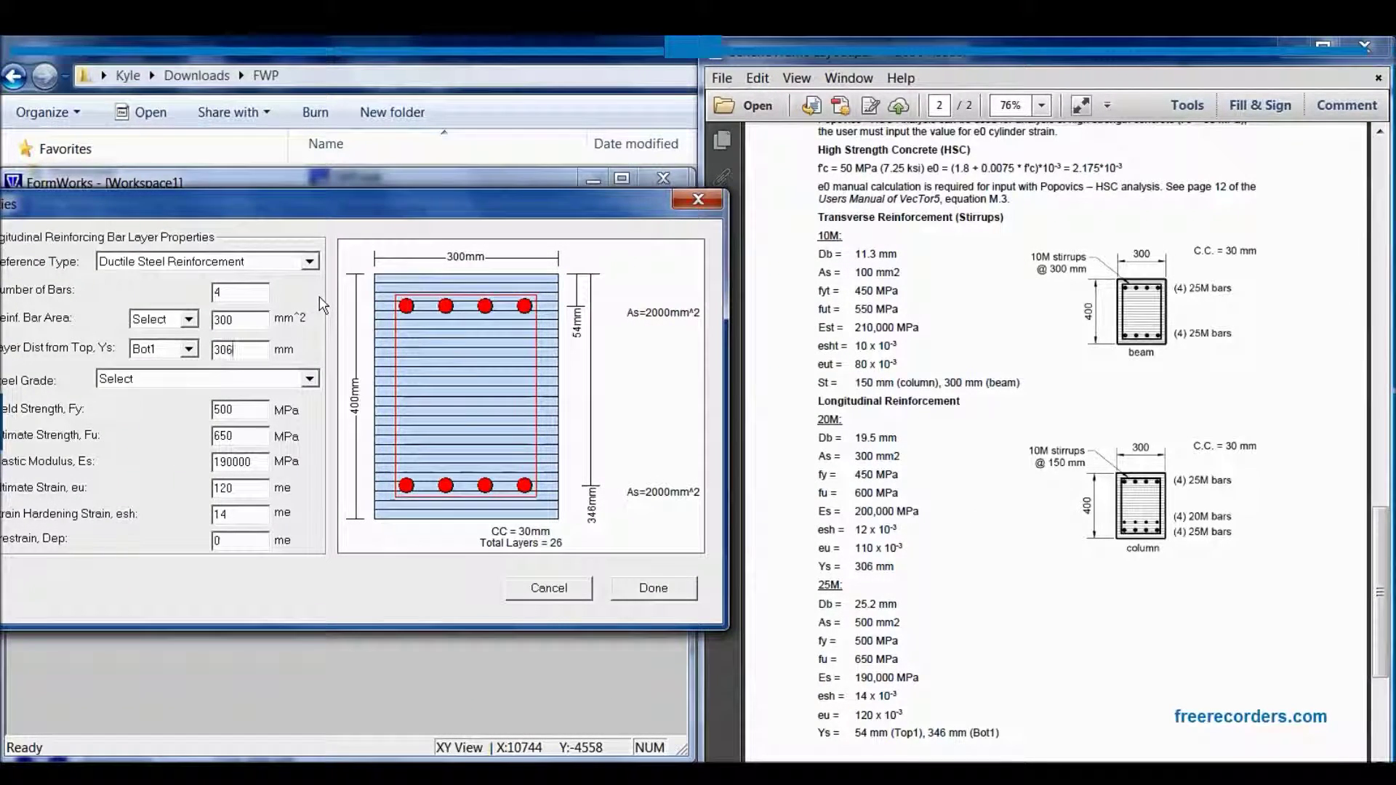
drag(396, 205, 740, 228)
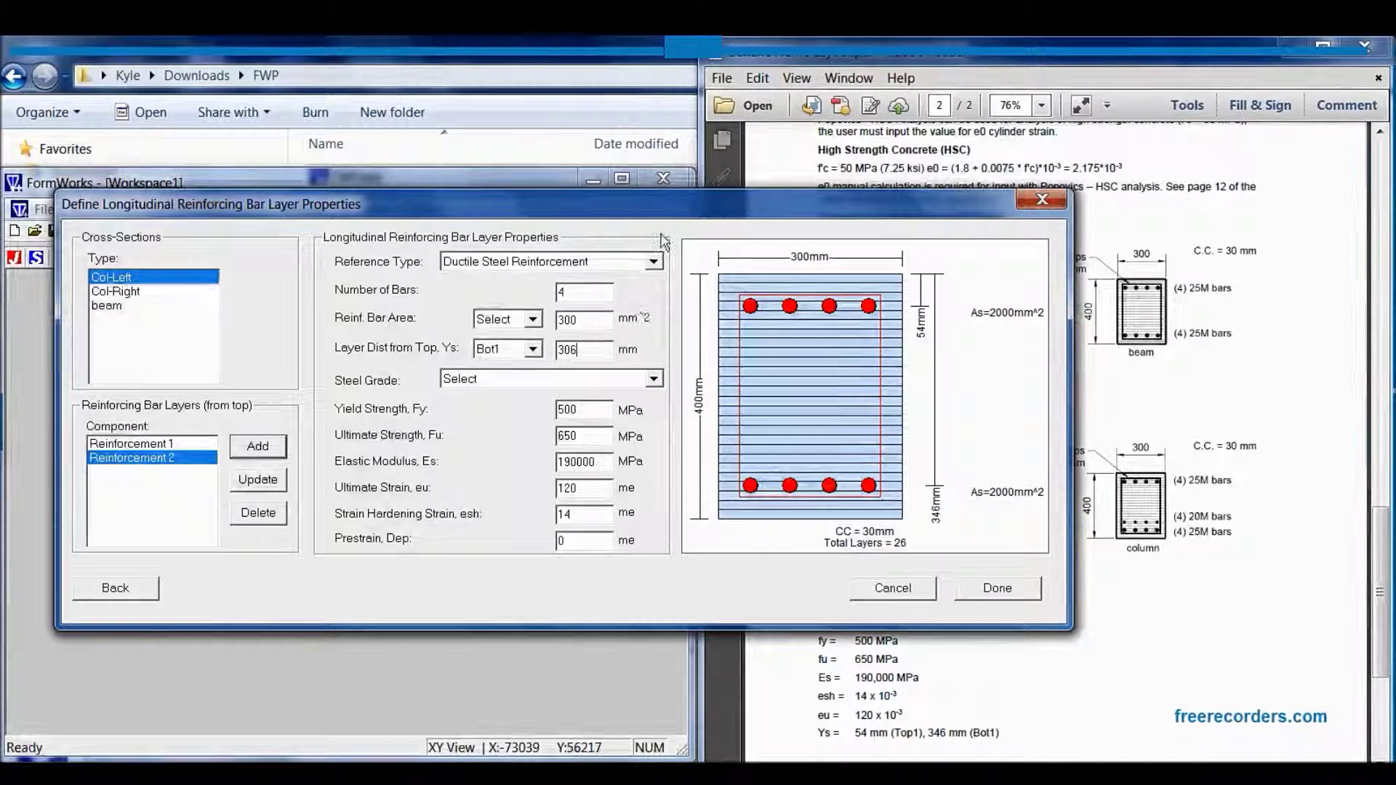
Add the 20M layer with yield strength 450 MPa, ultimate strength 600 MPa, elastic modulus 200000 MPa, ultimate strain 110 me and strain hardening strain 12 me.
drag(672, 205, 370, 199)
double_click(299, 413)
text(450)
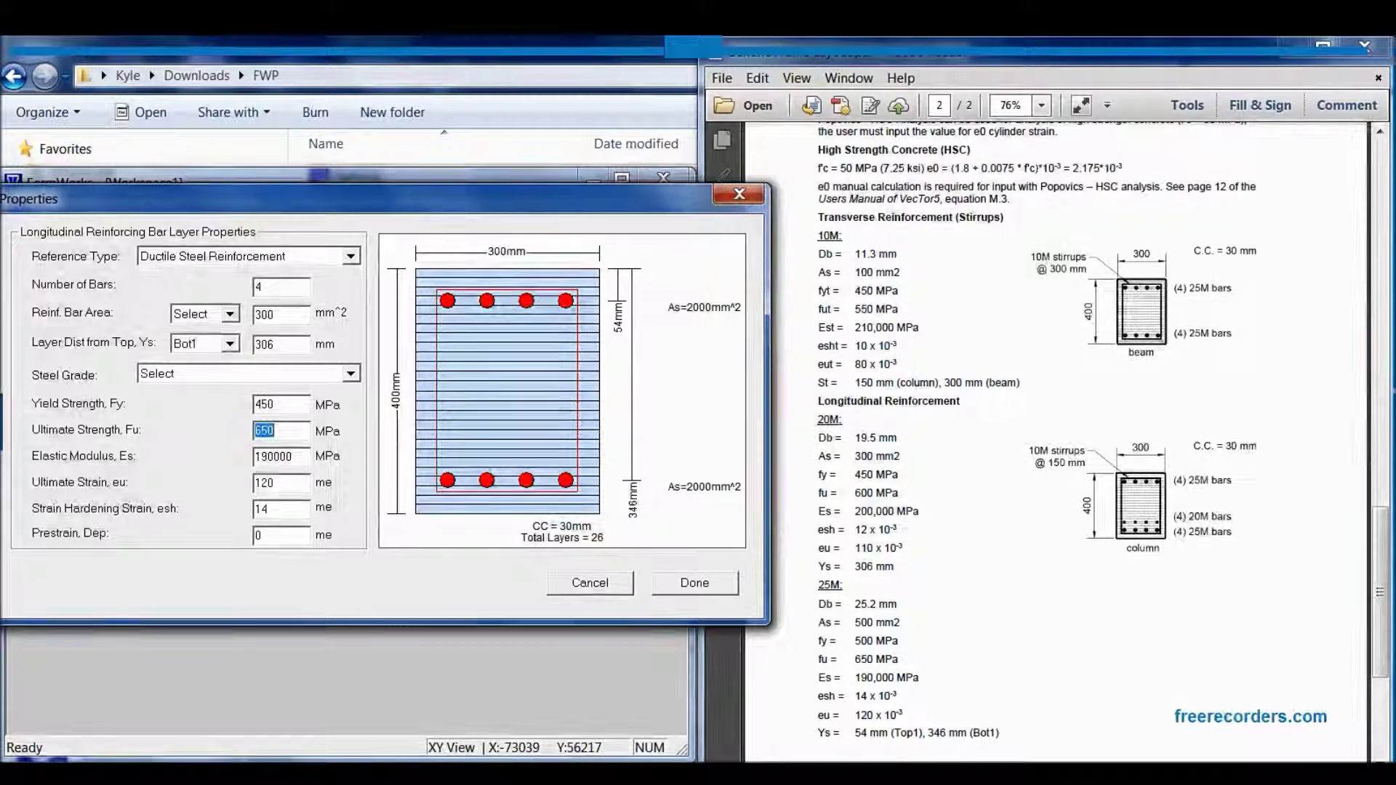
text(60)
key(Tab)
text(200)
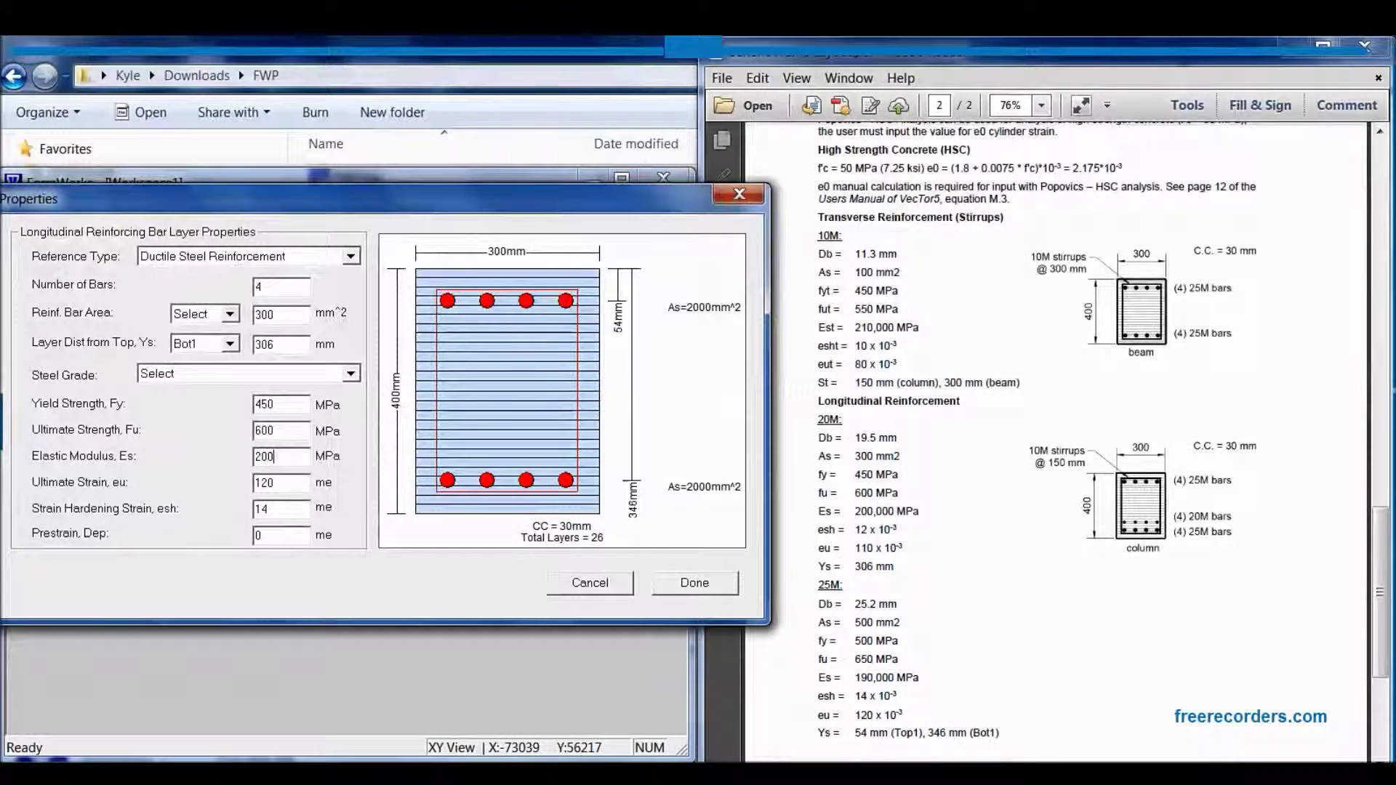
key(Tab)
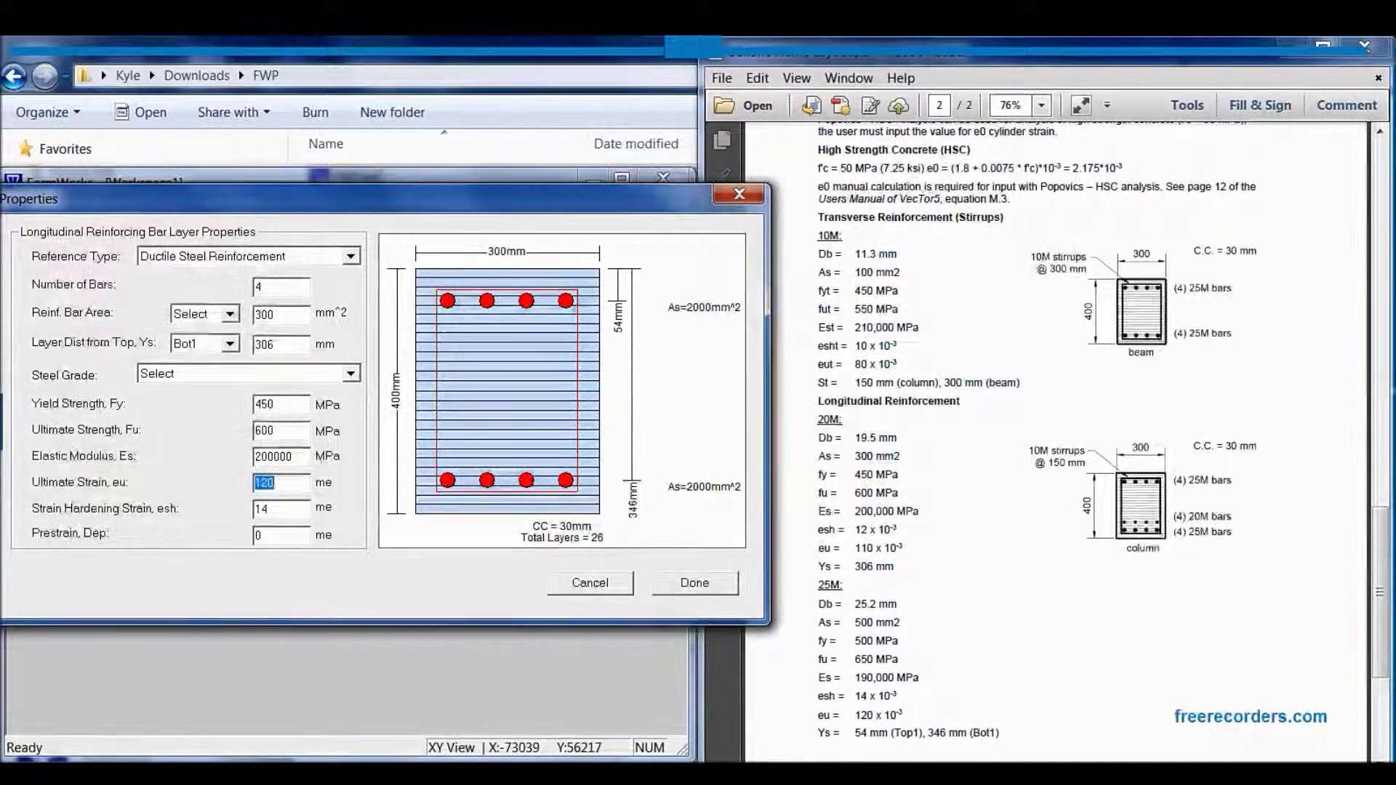
text(110)
key(Tab)
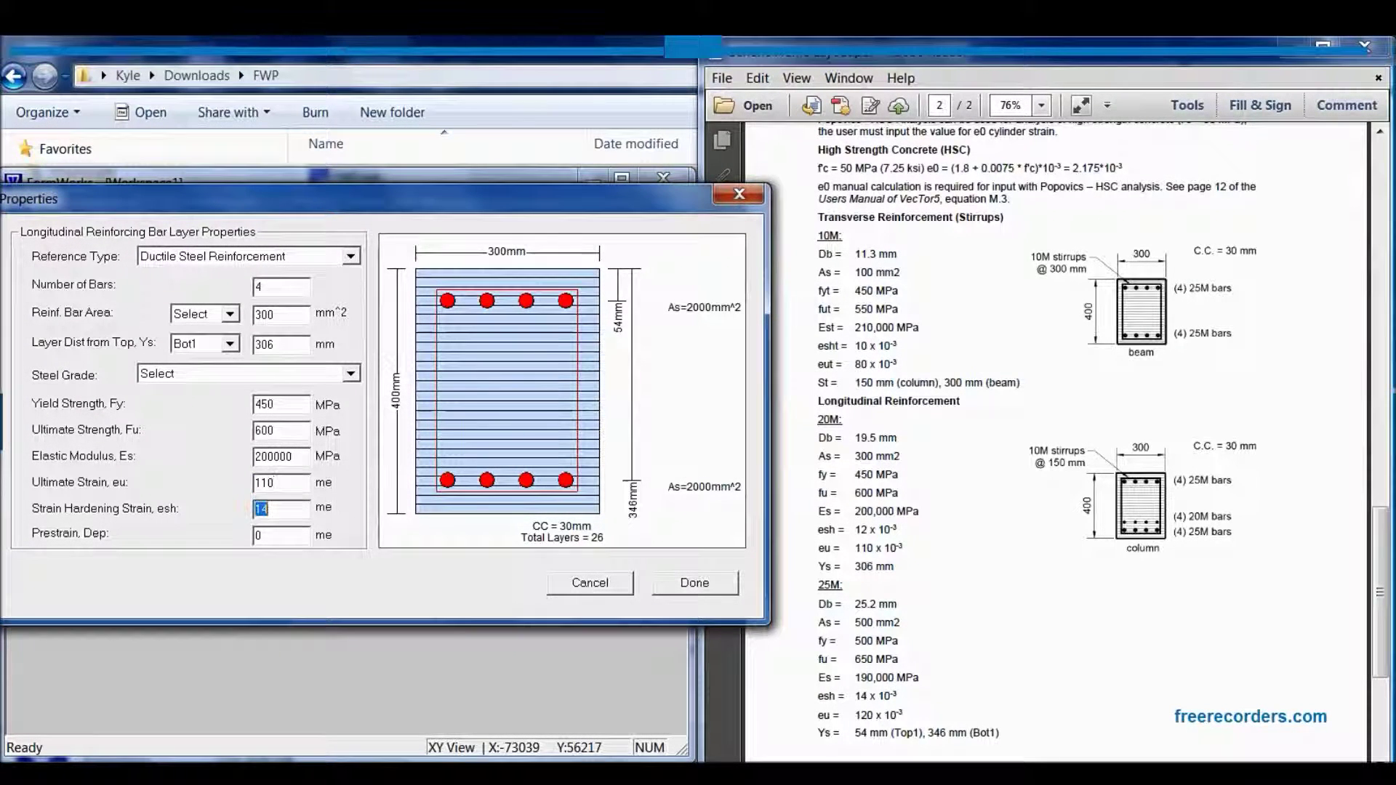
text(12)
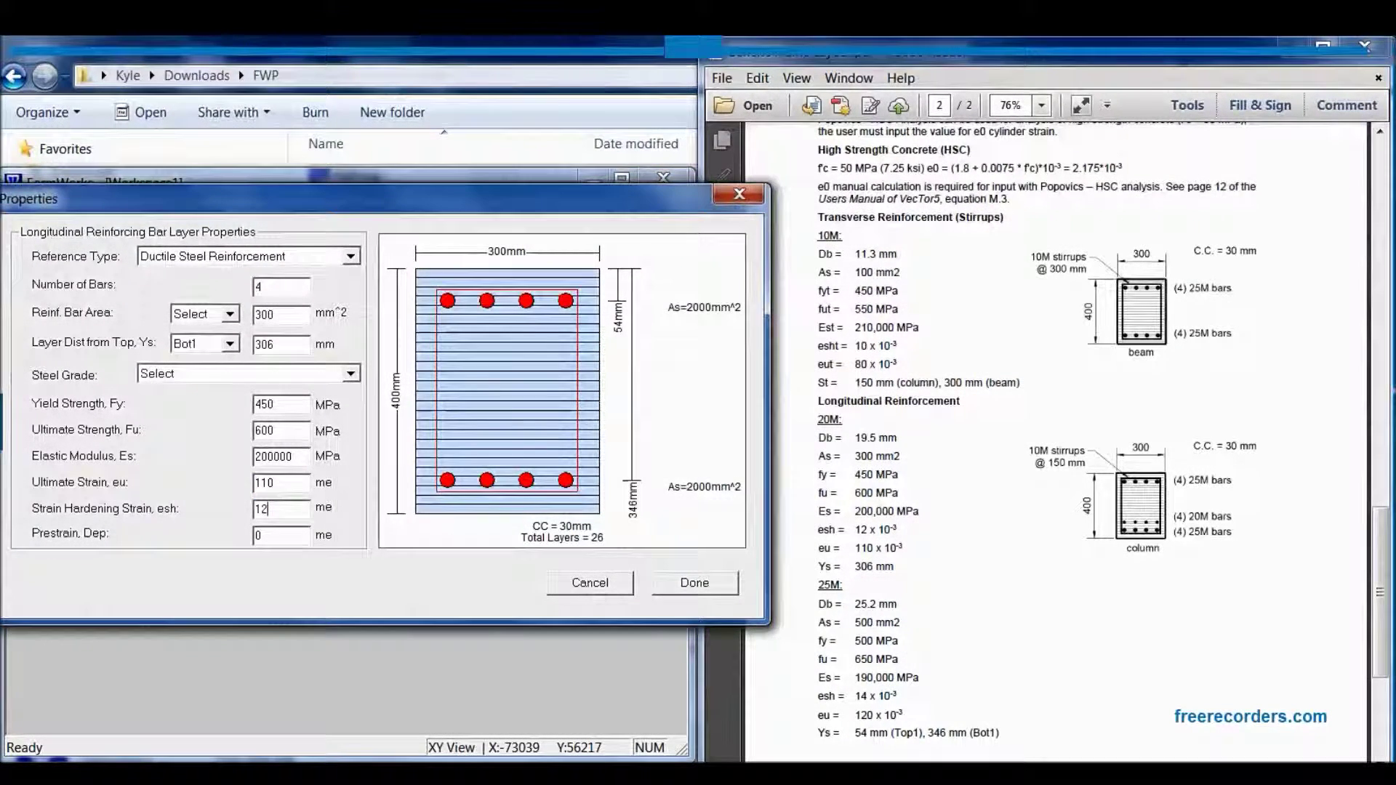
drag(317, 210, 733, 184)
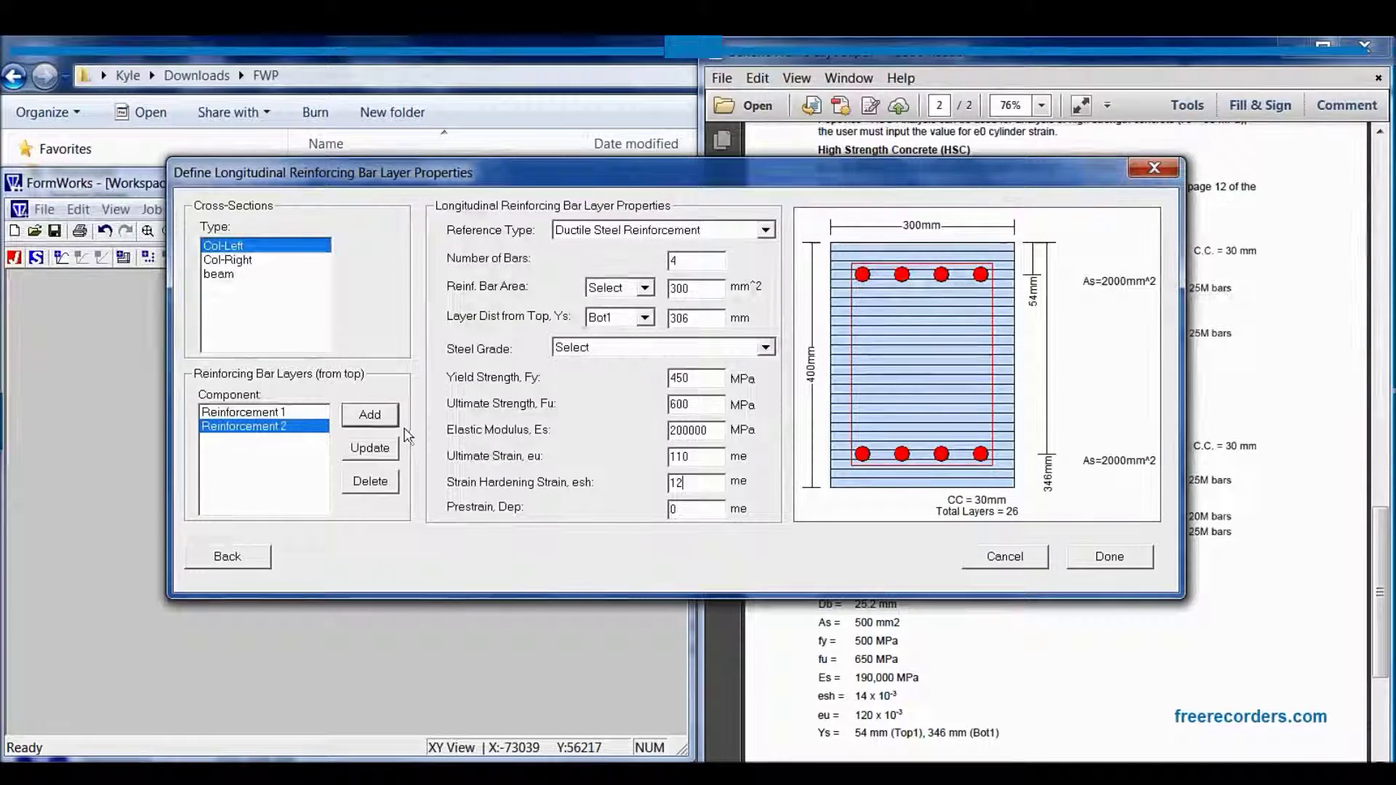
click(370, 414)
Compare Col-Left's reinforcing bar layout with the column section drawing in the PDF.
drag(756, 185, 546, 211)
click(1077, 557)
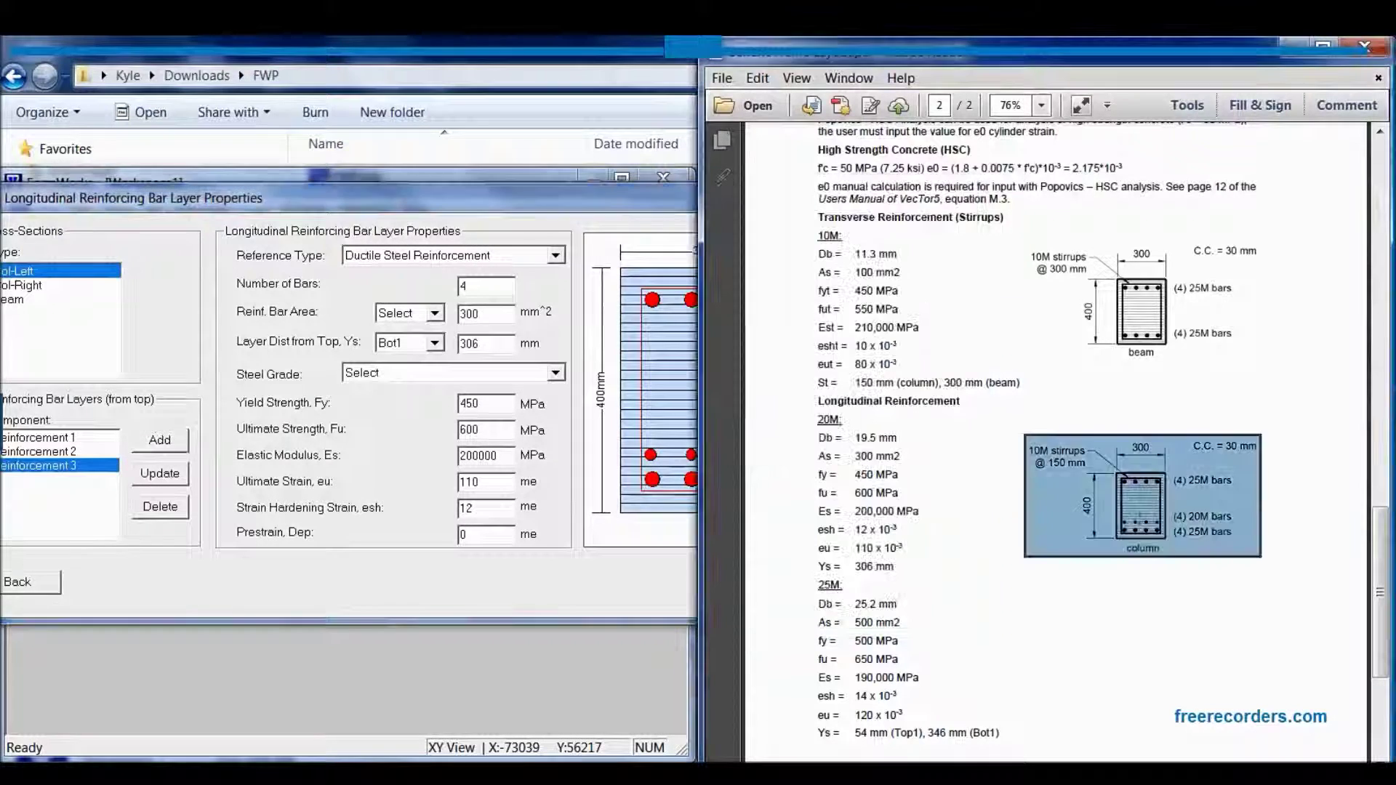
click(602, 214)
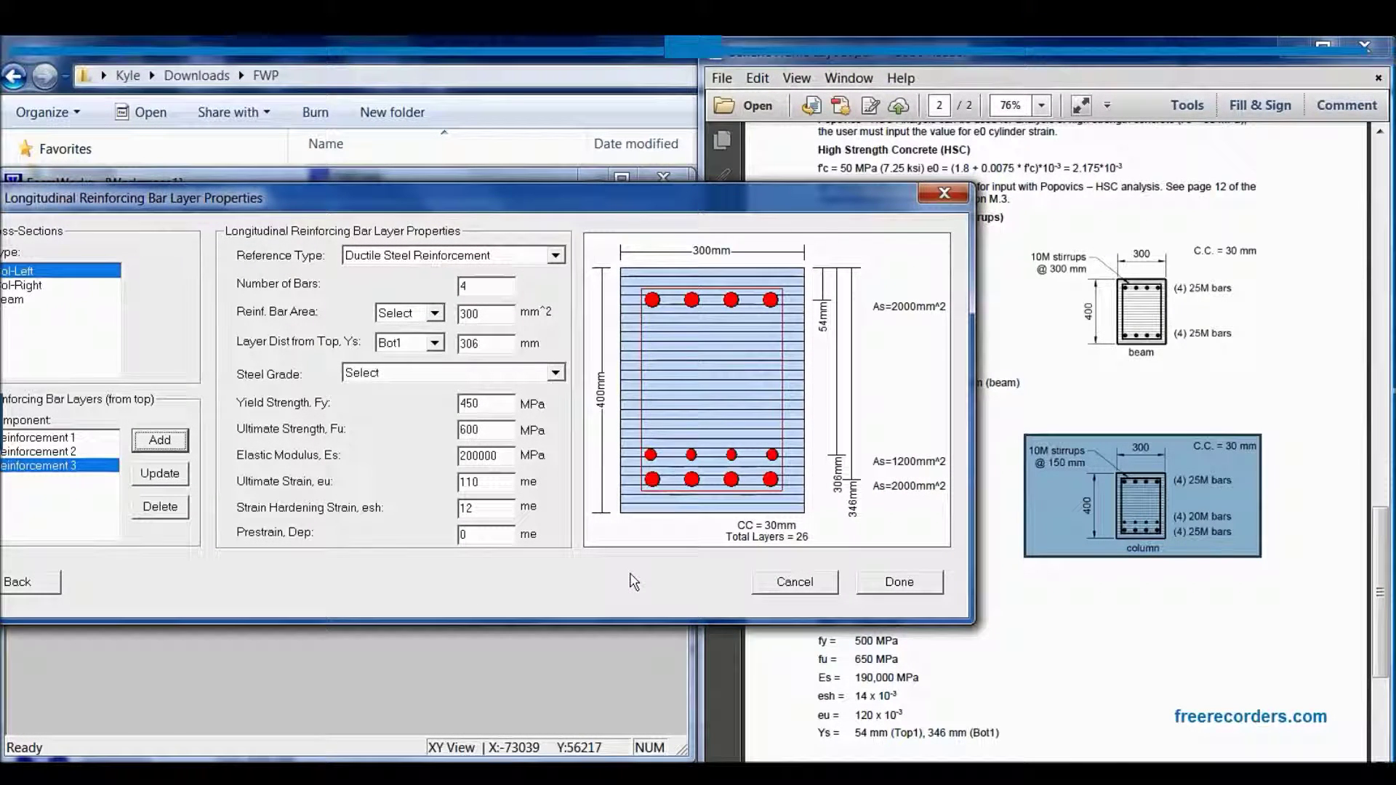
click(735, 364)
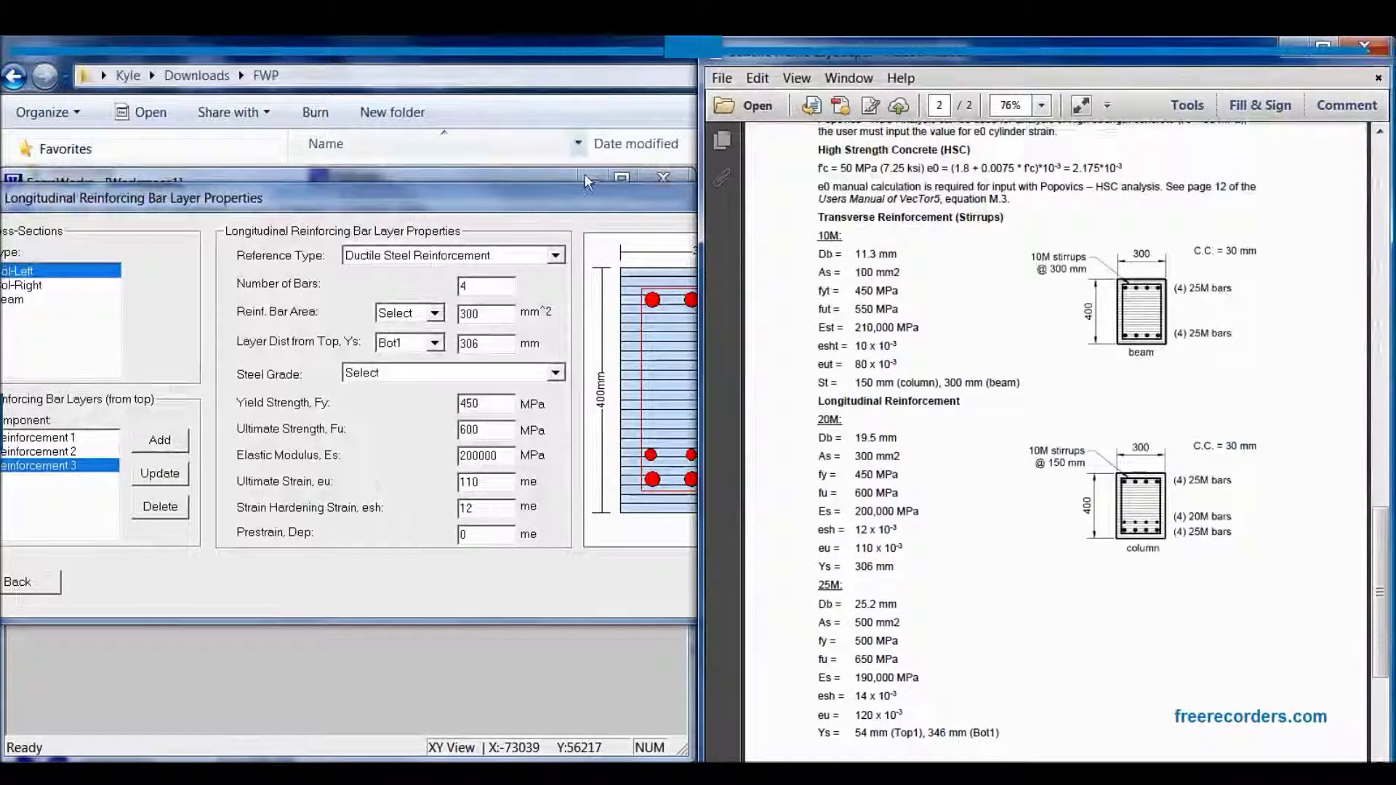
Add a layer of four 20M bars to Col-Right at 94 mm from the top, keeping the current bar area and steel properties.
click(591, 207)
drag(610, 201, 703, 201)
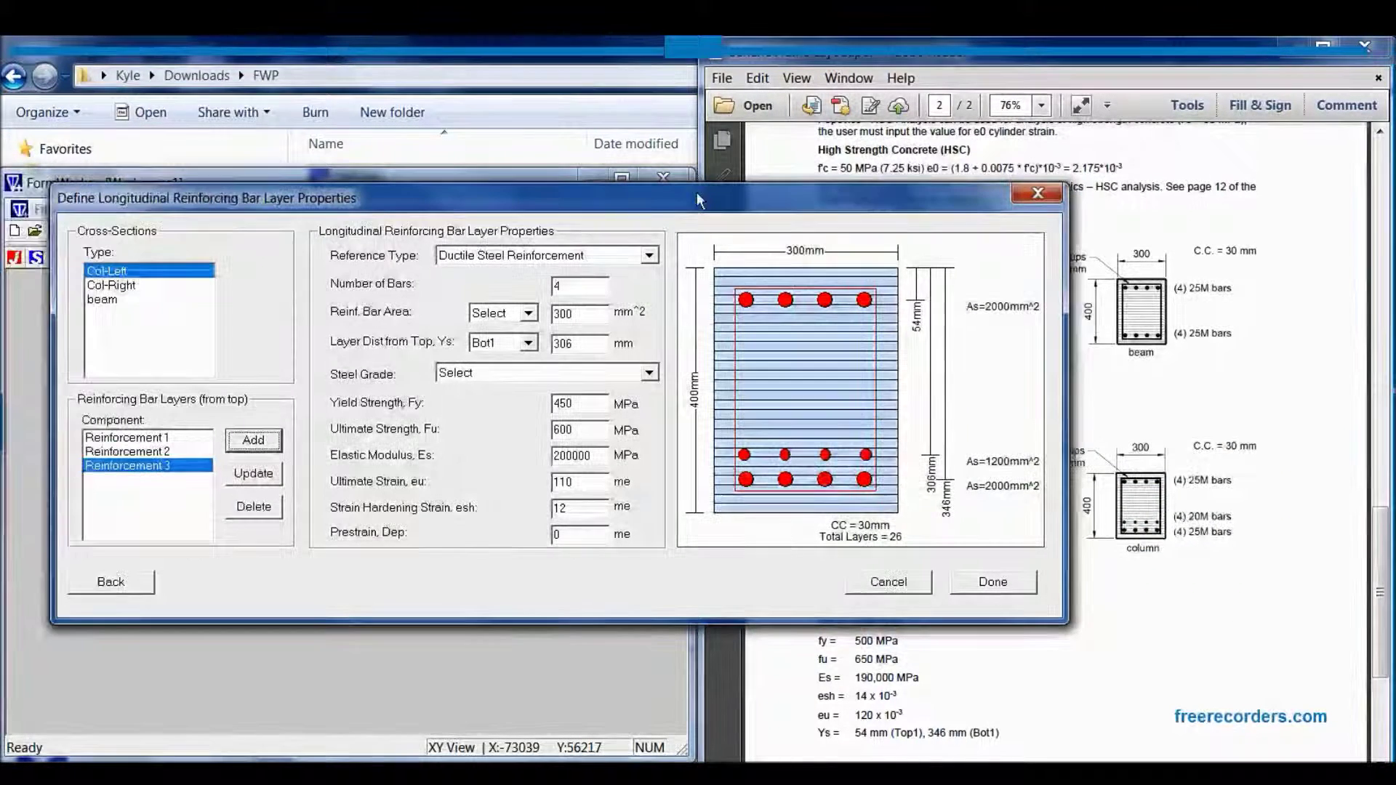
click(137, 289)
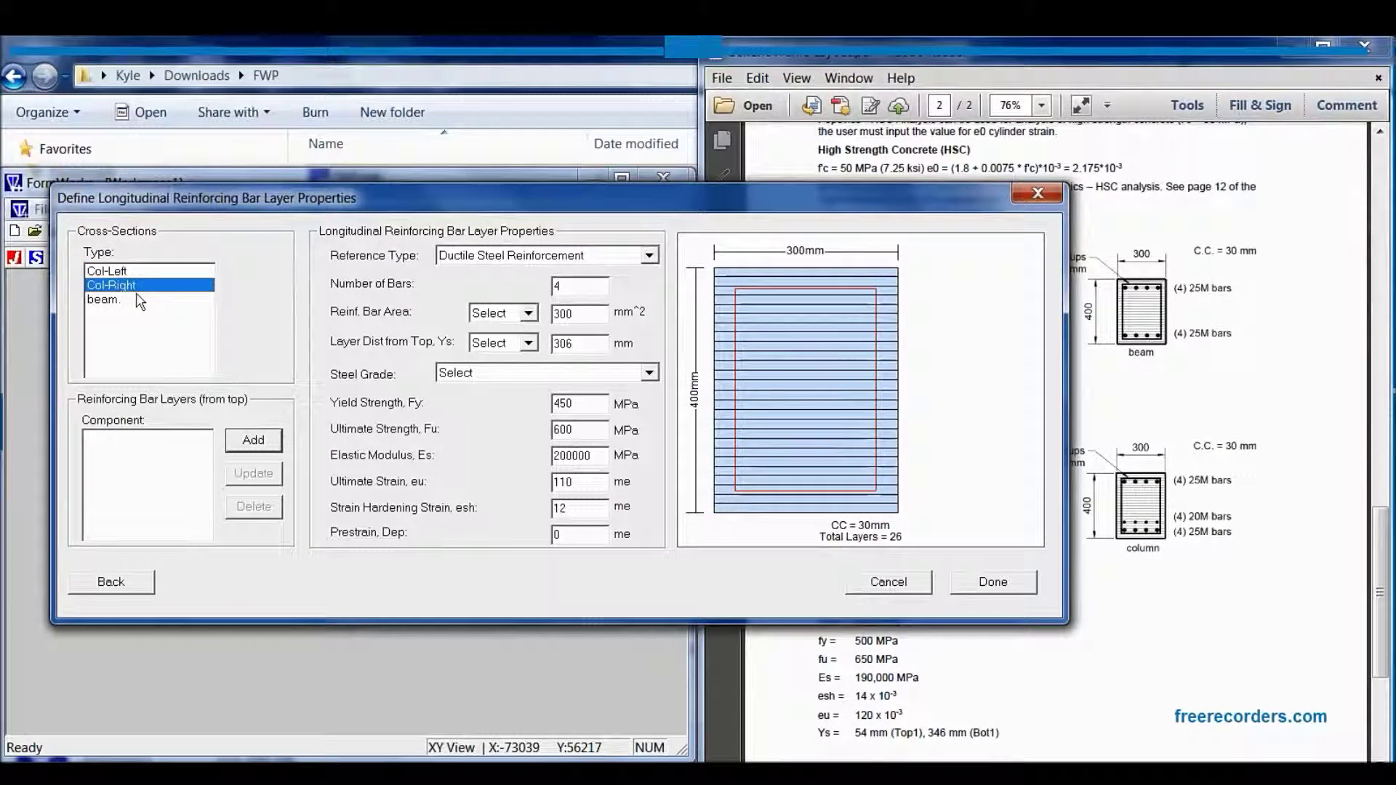
double_click(584, 344)
click(253, 440)
Set the bar area to 500 mm² and the layer position to Top1 for Col-Right's 25M bars.
key(Tab)
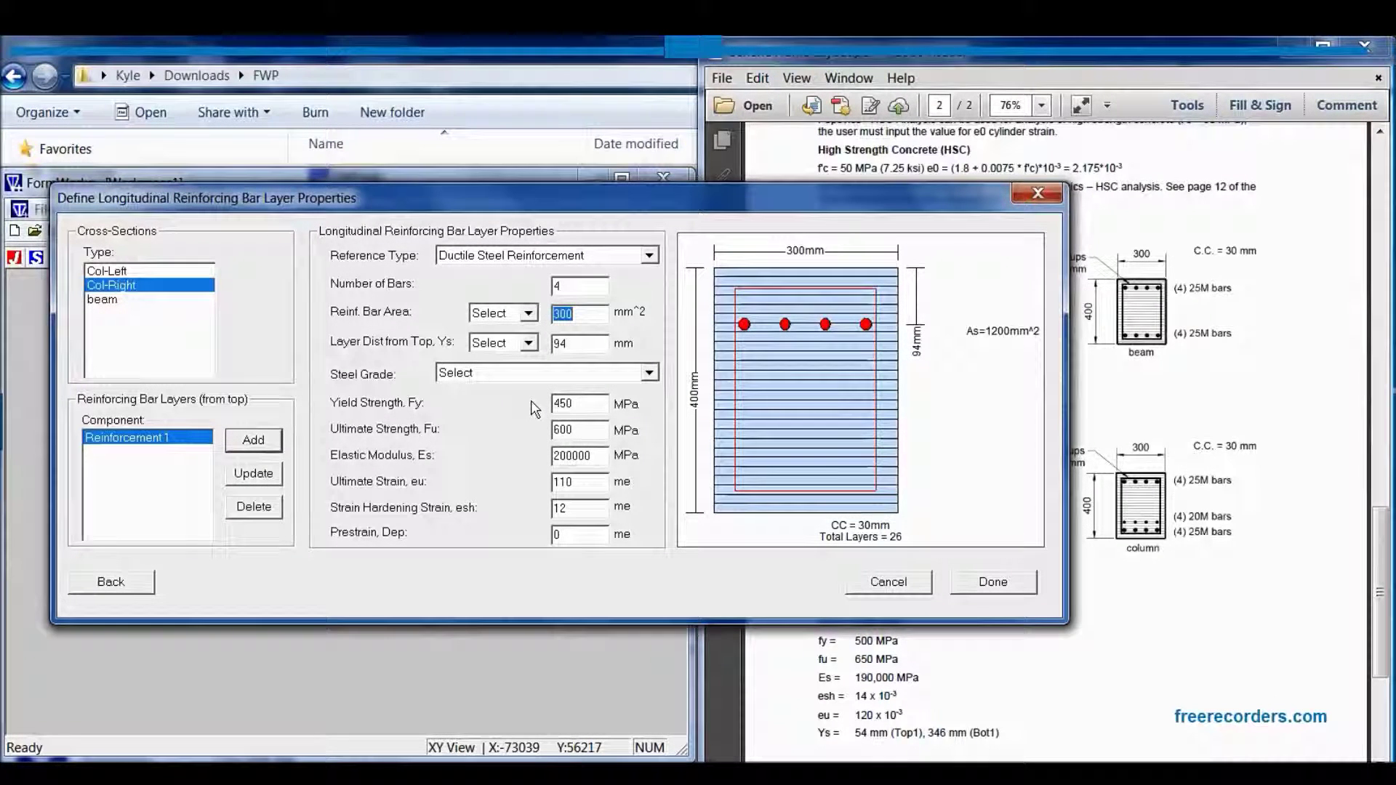
text(500)
drag(608, 212, 622, 163)
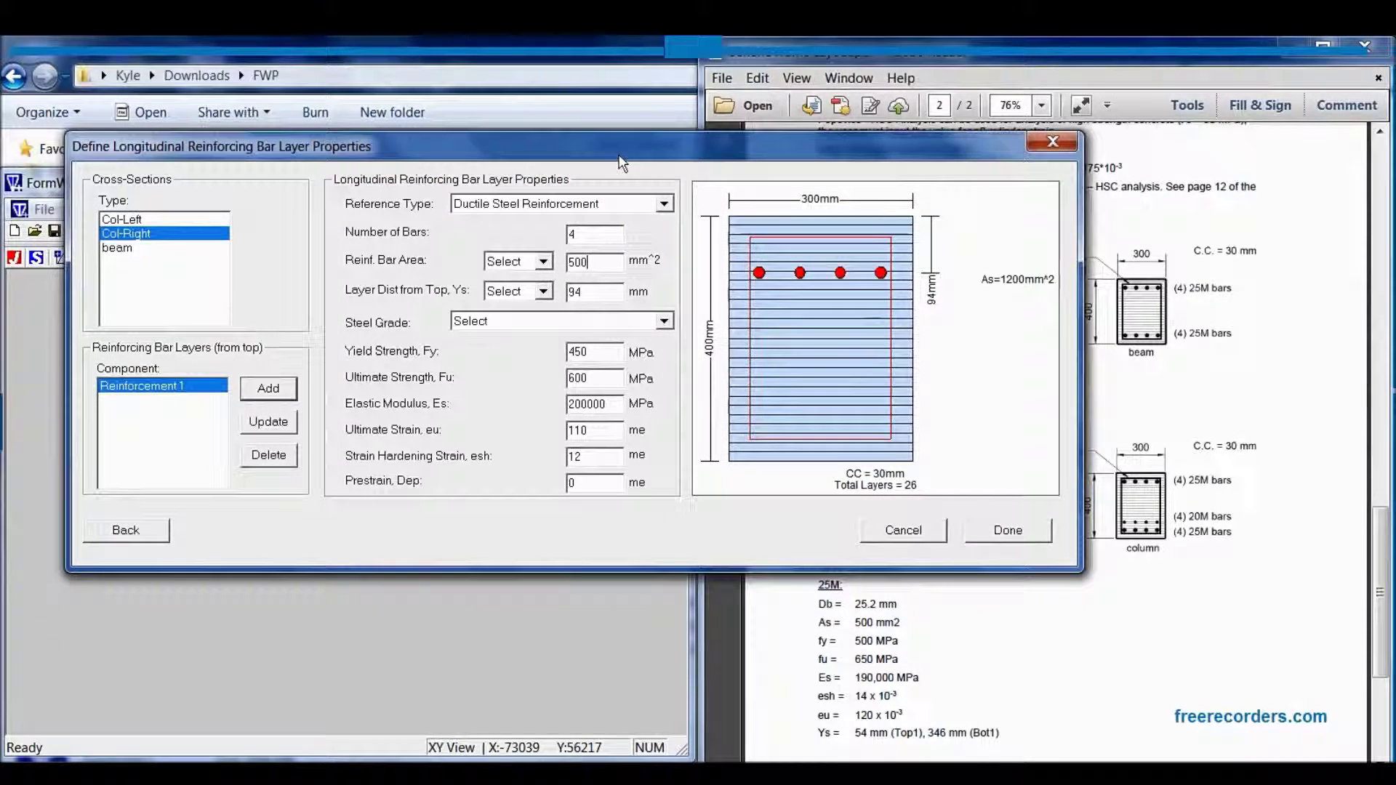
click(543, 291)
click(516, 309)
Add Col-Right's 25M layer with yield strength 50 MPa, ultimate strength 650 MPa, elastic modulus 190000 MPa, ultimate strain 120 me and strain hardening strain 14 me.
double_click(578, 351)
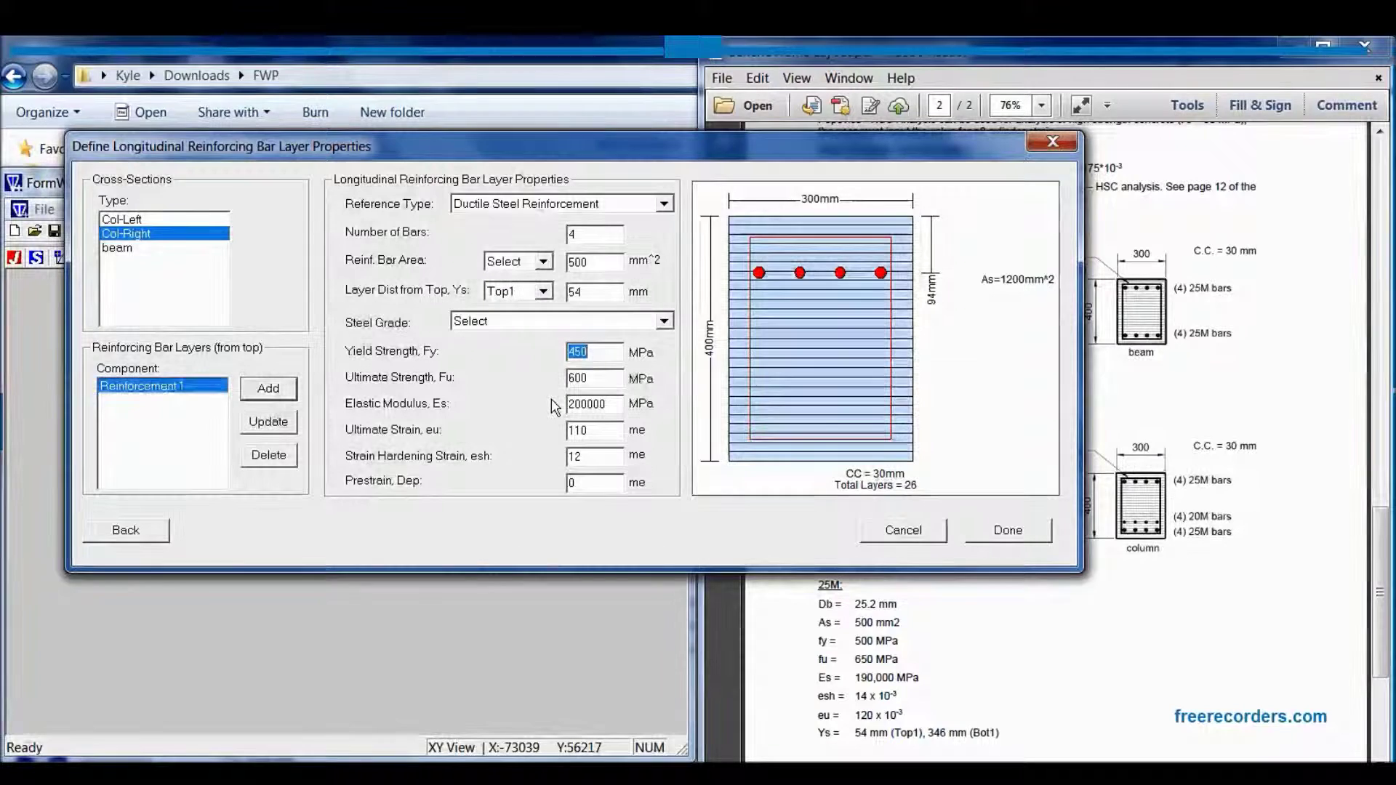
text(50)
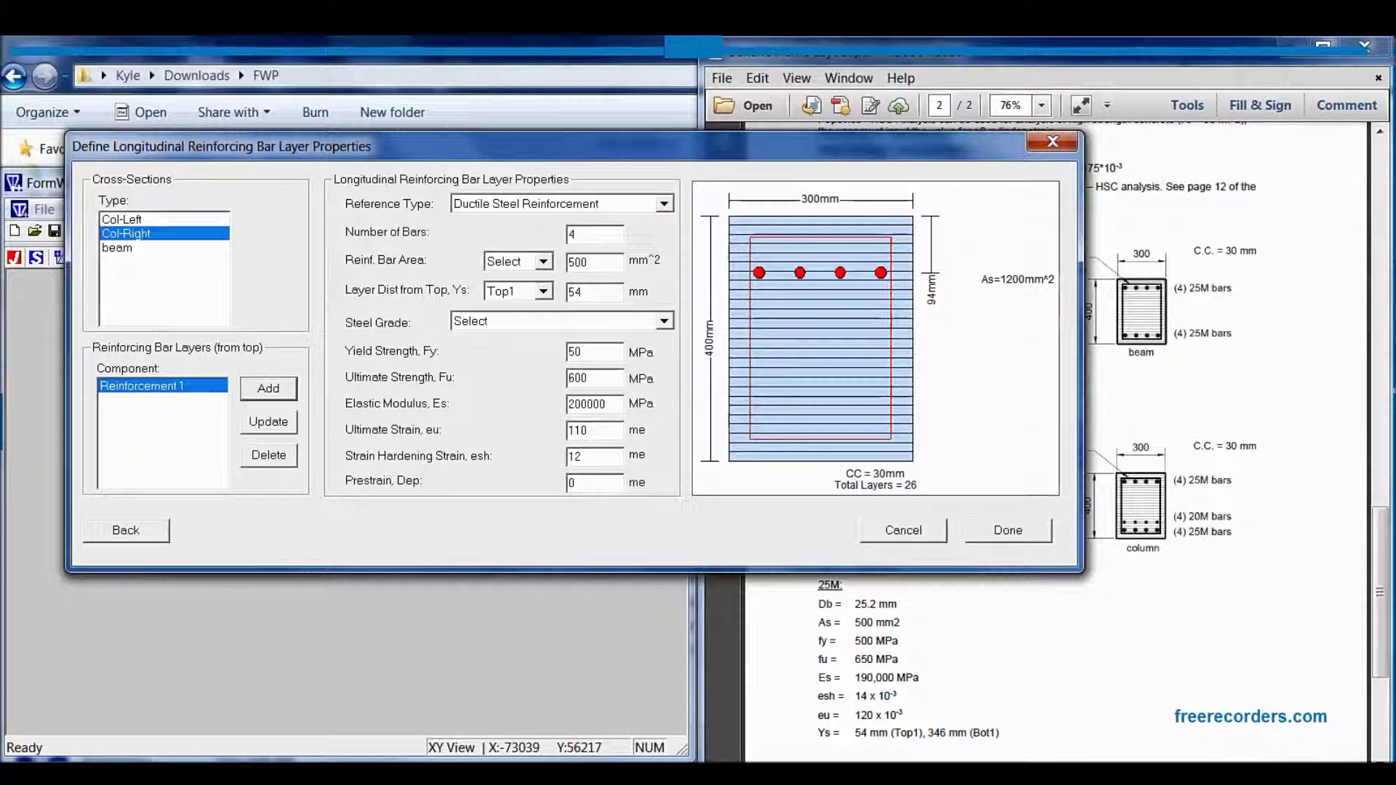
key(Tab)
text(650)
key(Tab)
text(190000)
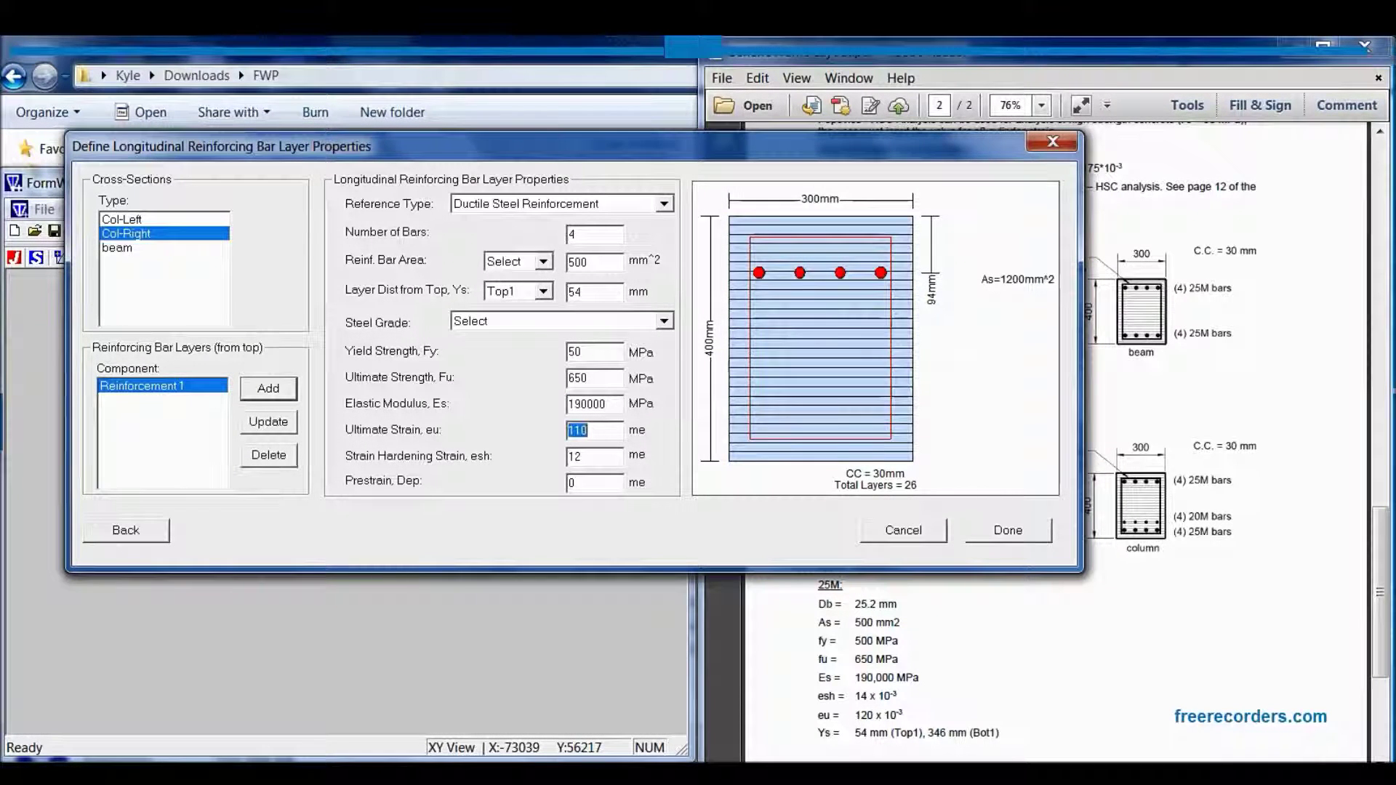
text(120)
key(Tab)
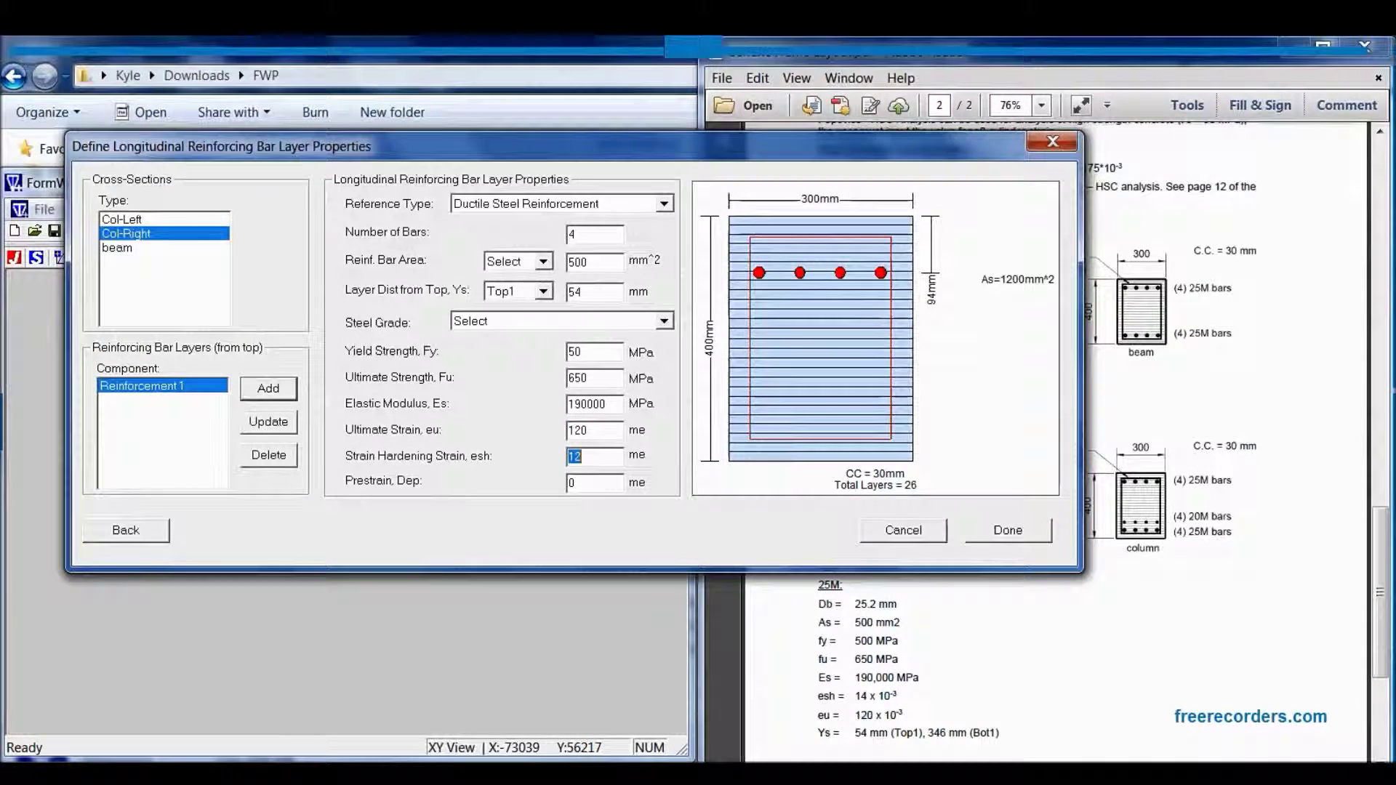
text(14)
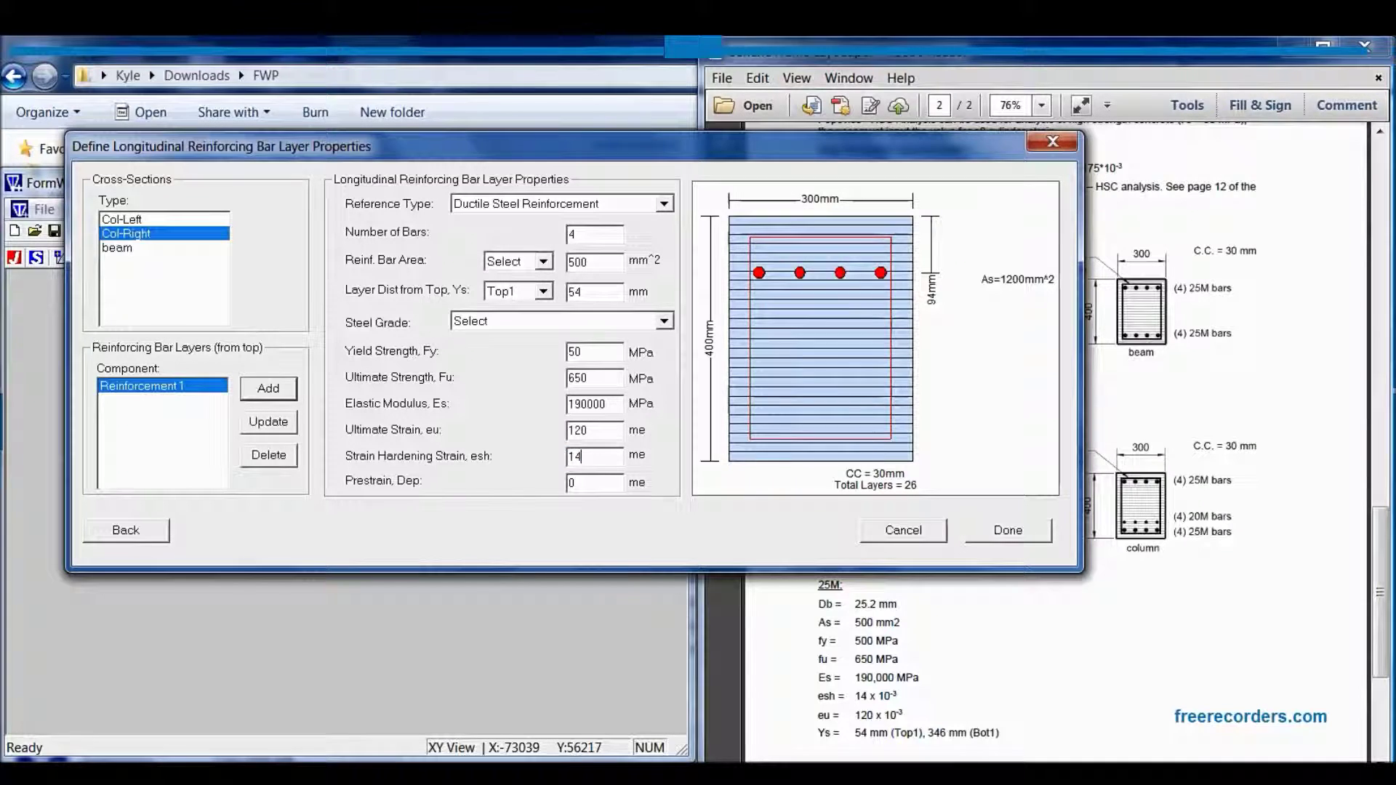
click(288, 396)
Add another 25M bar layer to Col-Right at the Bot1 position with the same bar and steel properties.
click(592, 293)
click(542, 292)
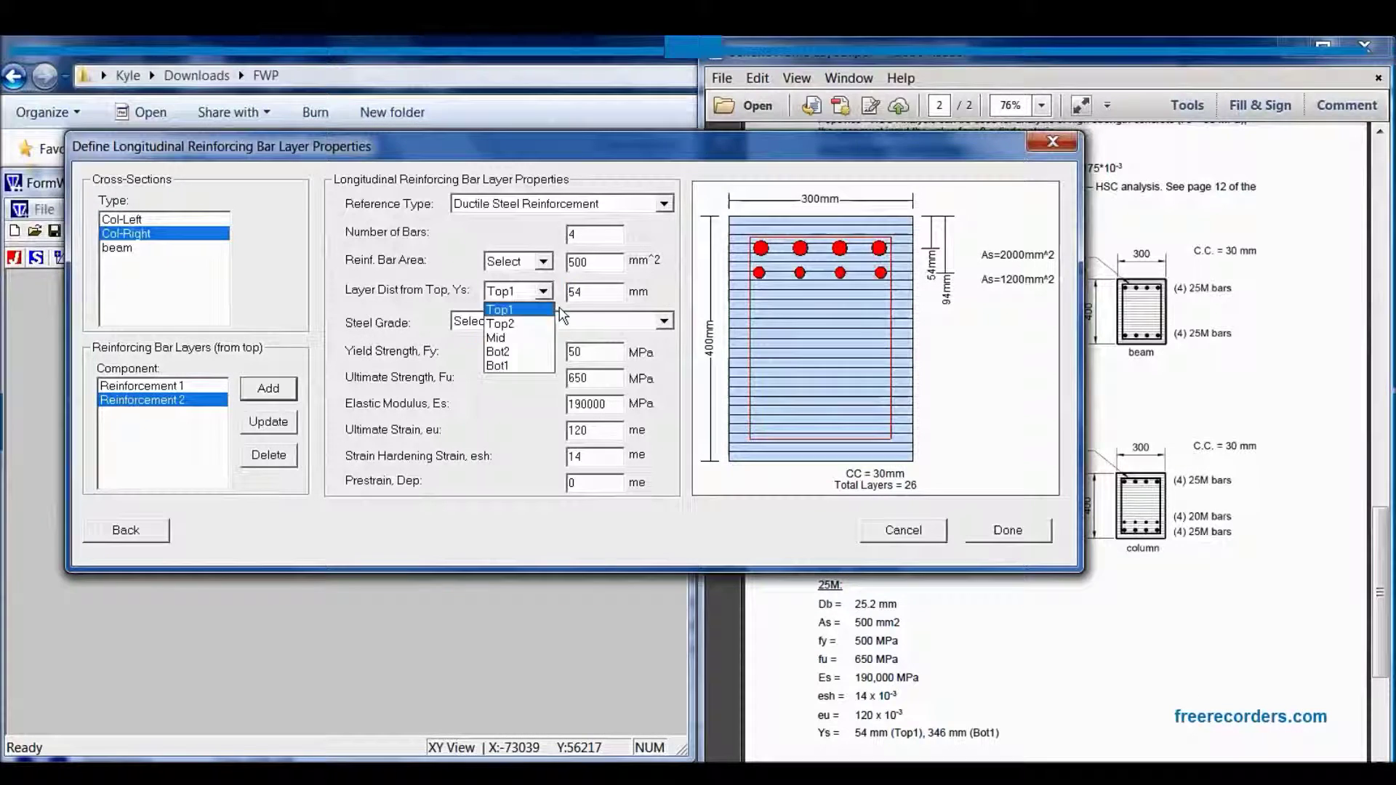
click(517, 366)
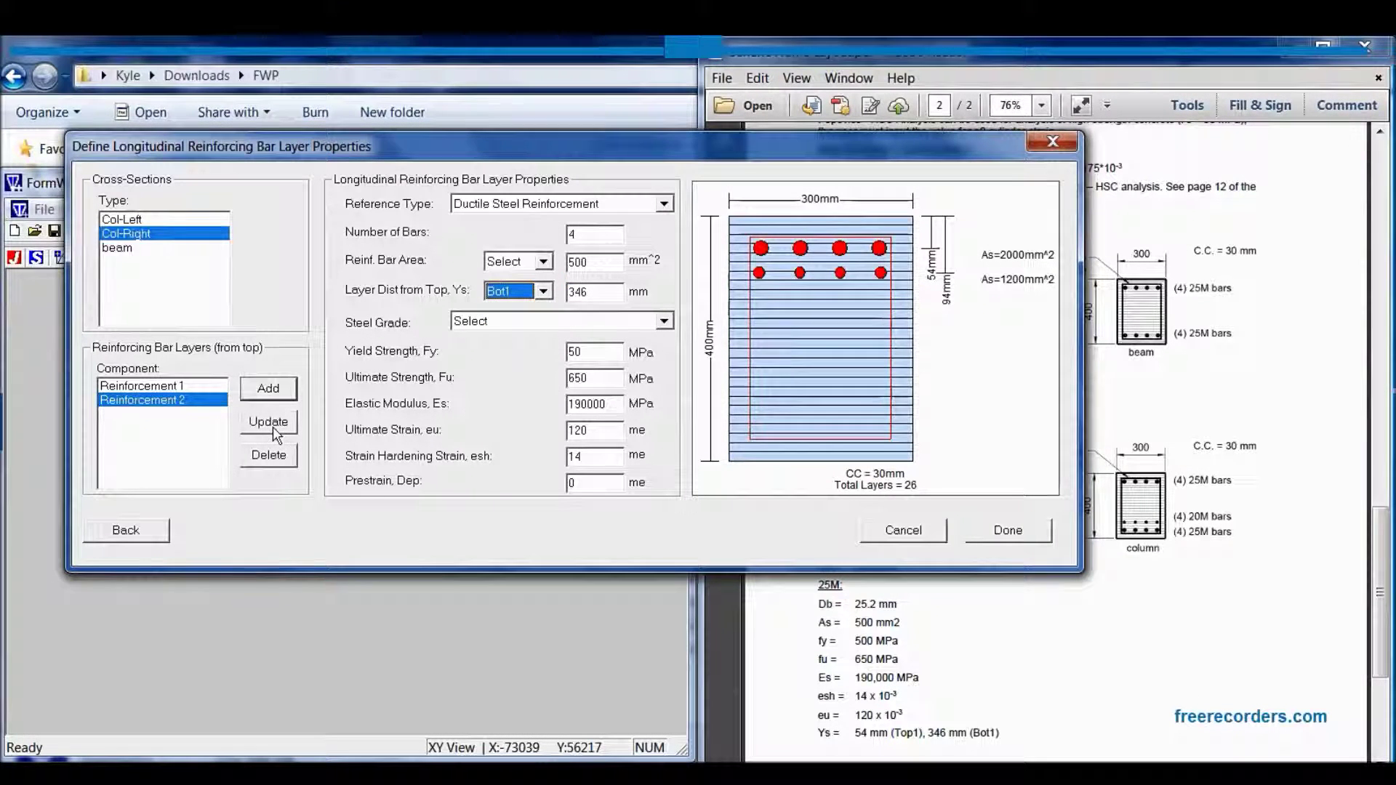
click(268, 393)
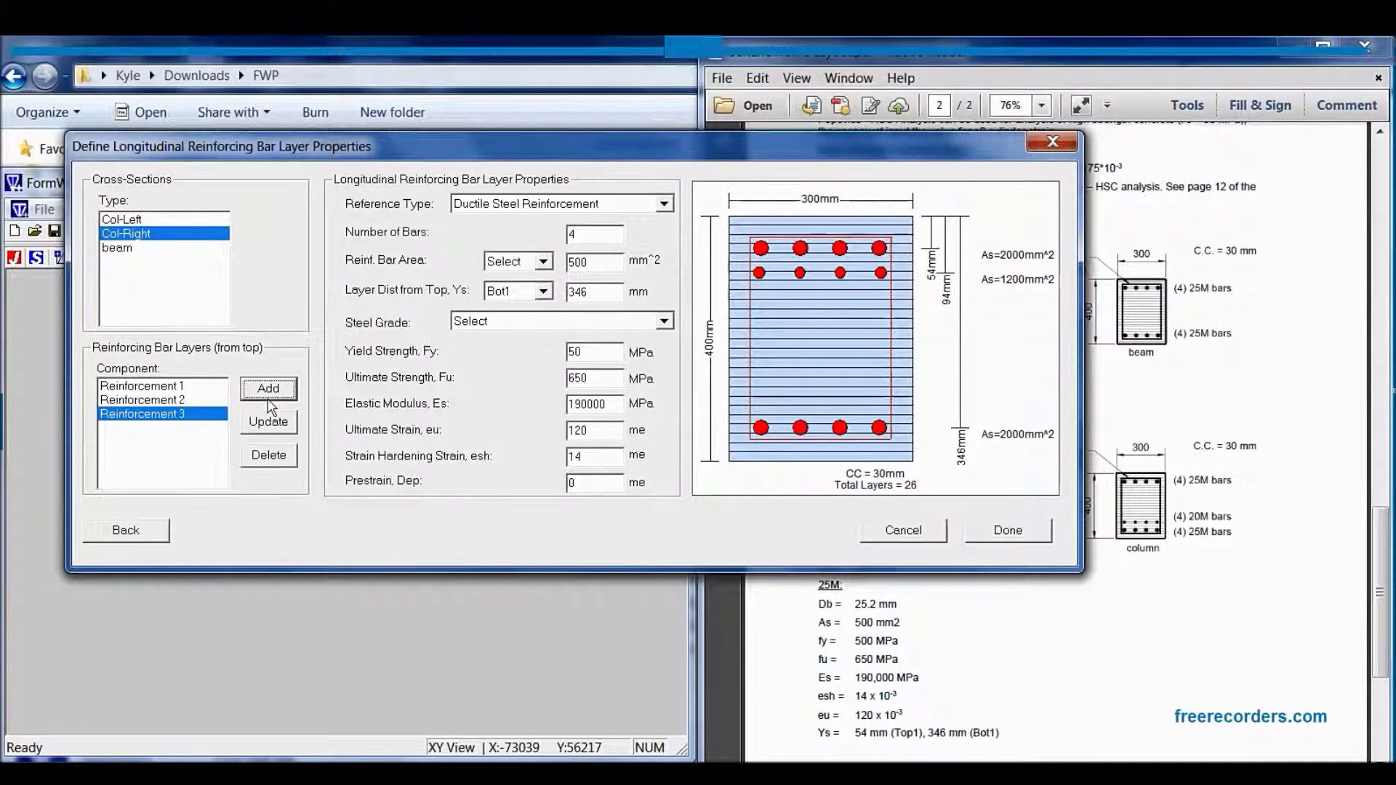
Add 25M bar layers to the beam cross-section at the Top1 and Bot1 positions and finish the reinforcement definition.
click(182, 248)
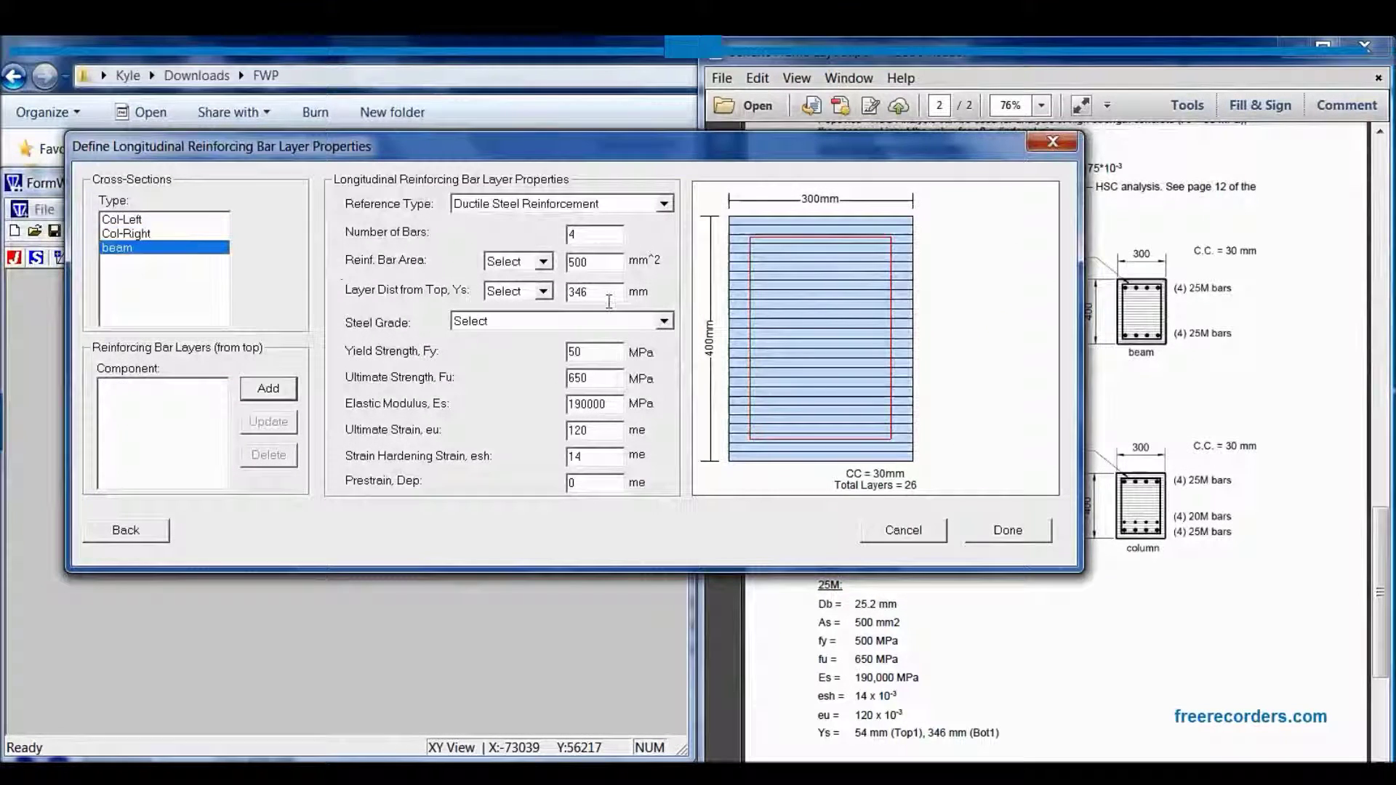
click(542, 290)
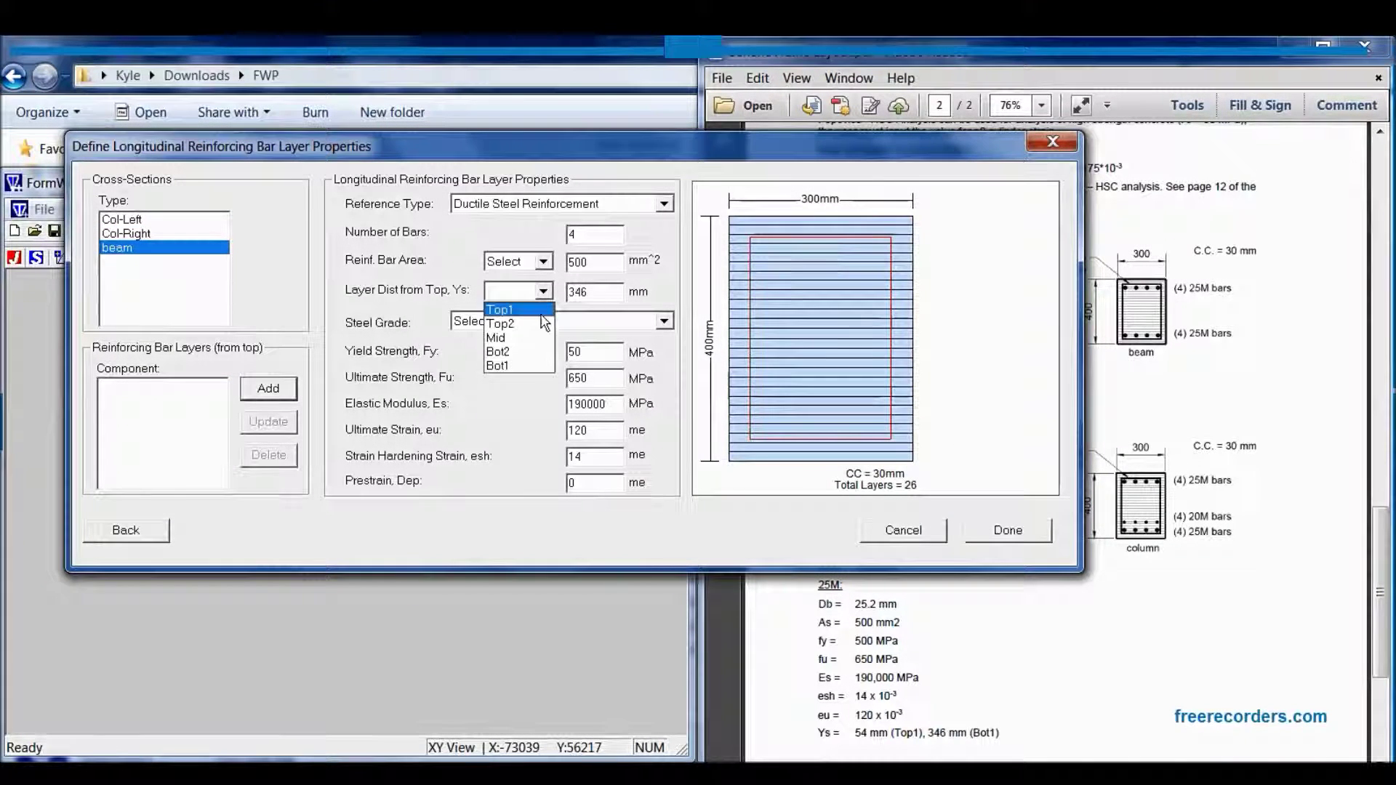
click(509, 307)
click(268, 388)
click(543, 291)
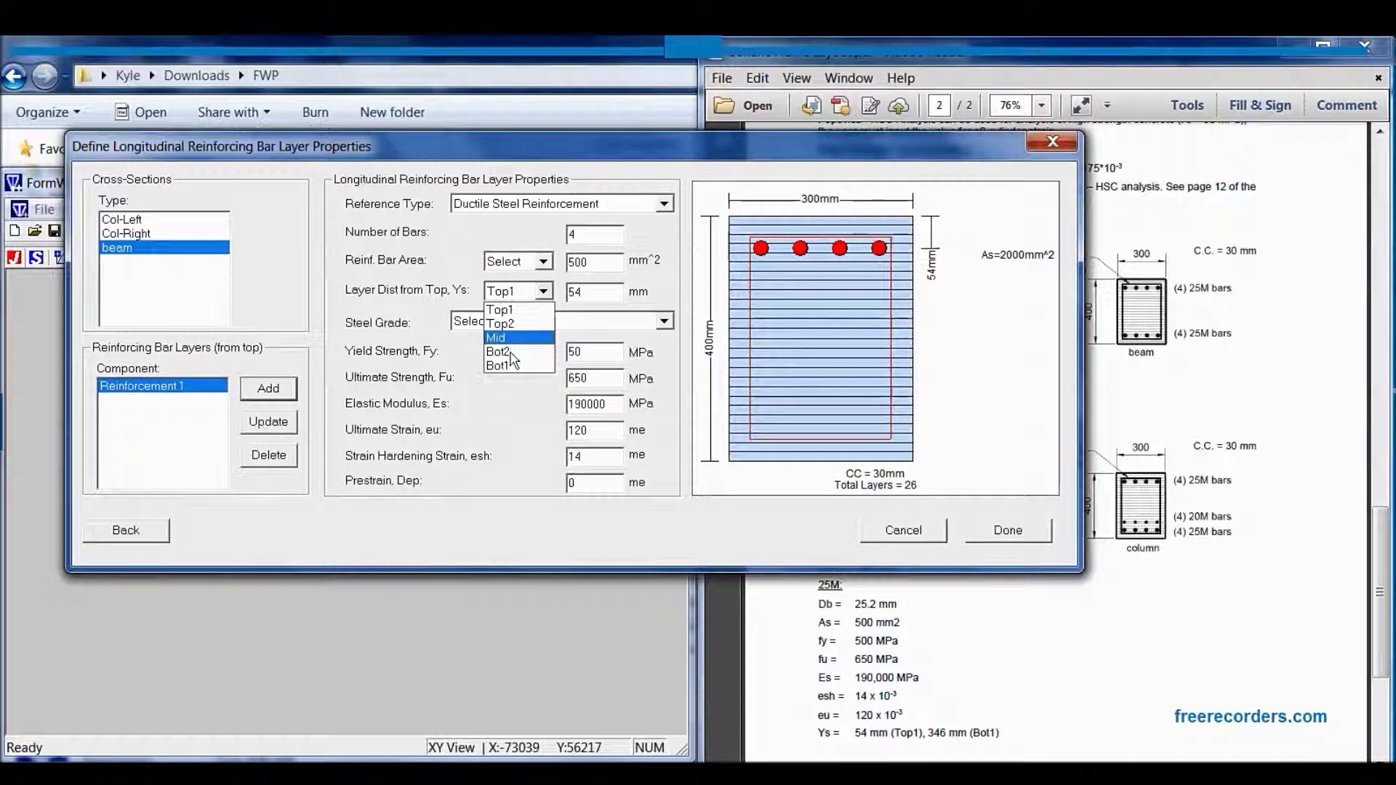
click(513, 360)
click(276, 397)
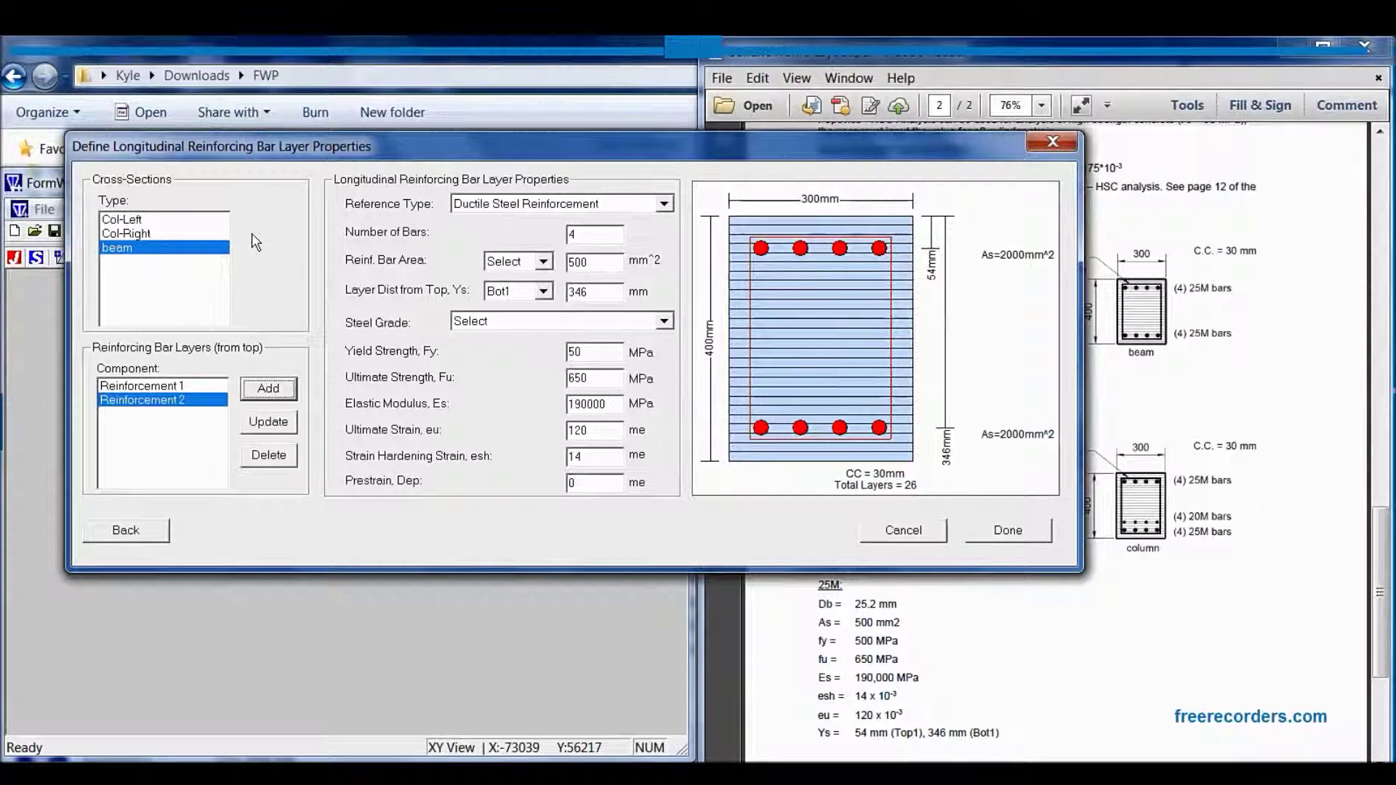
click(1008, 531)
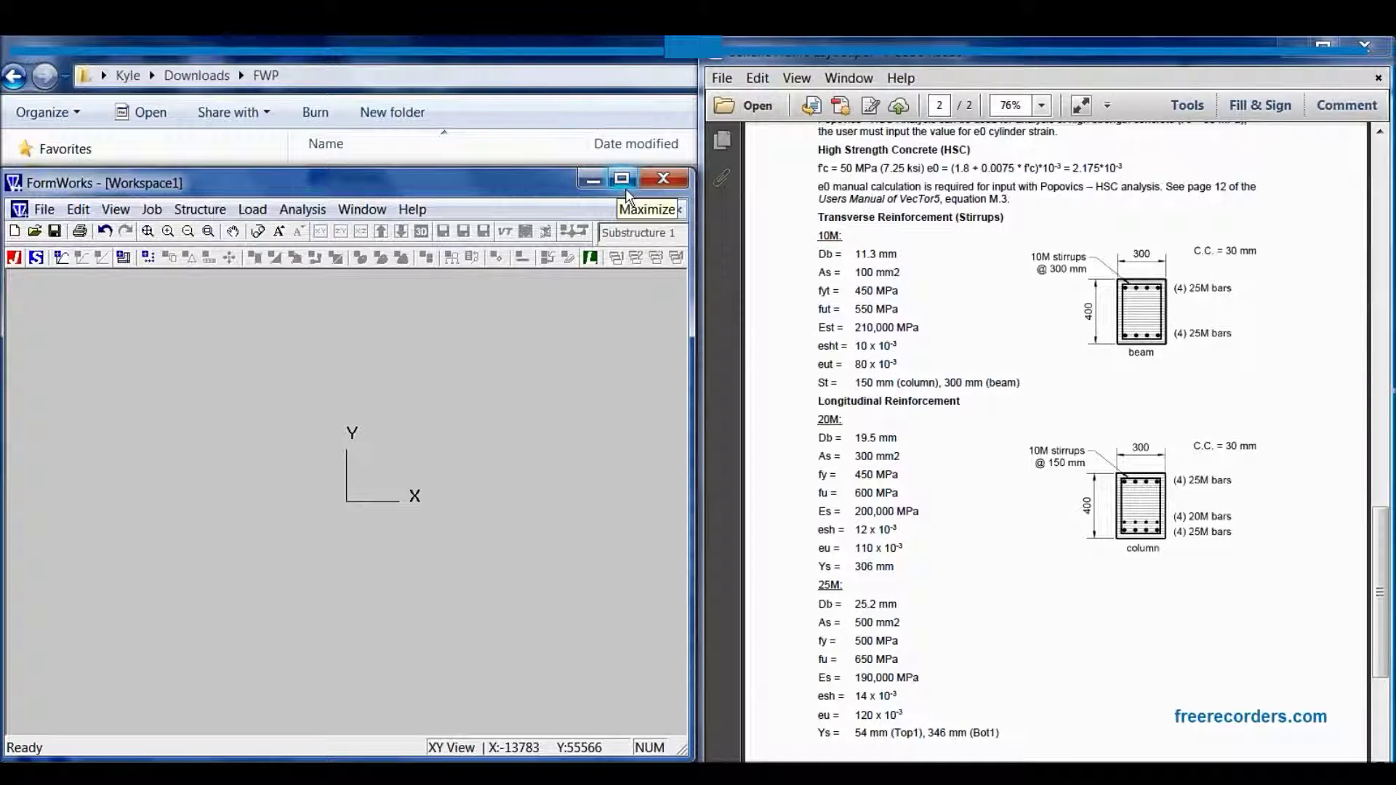
click(55, 232)
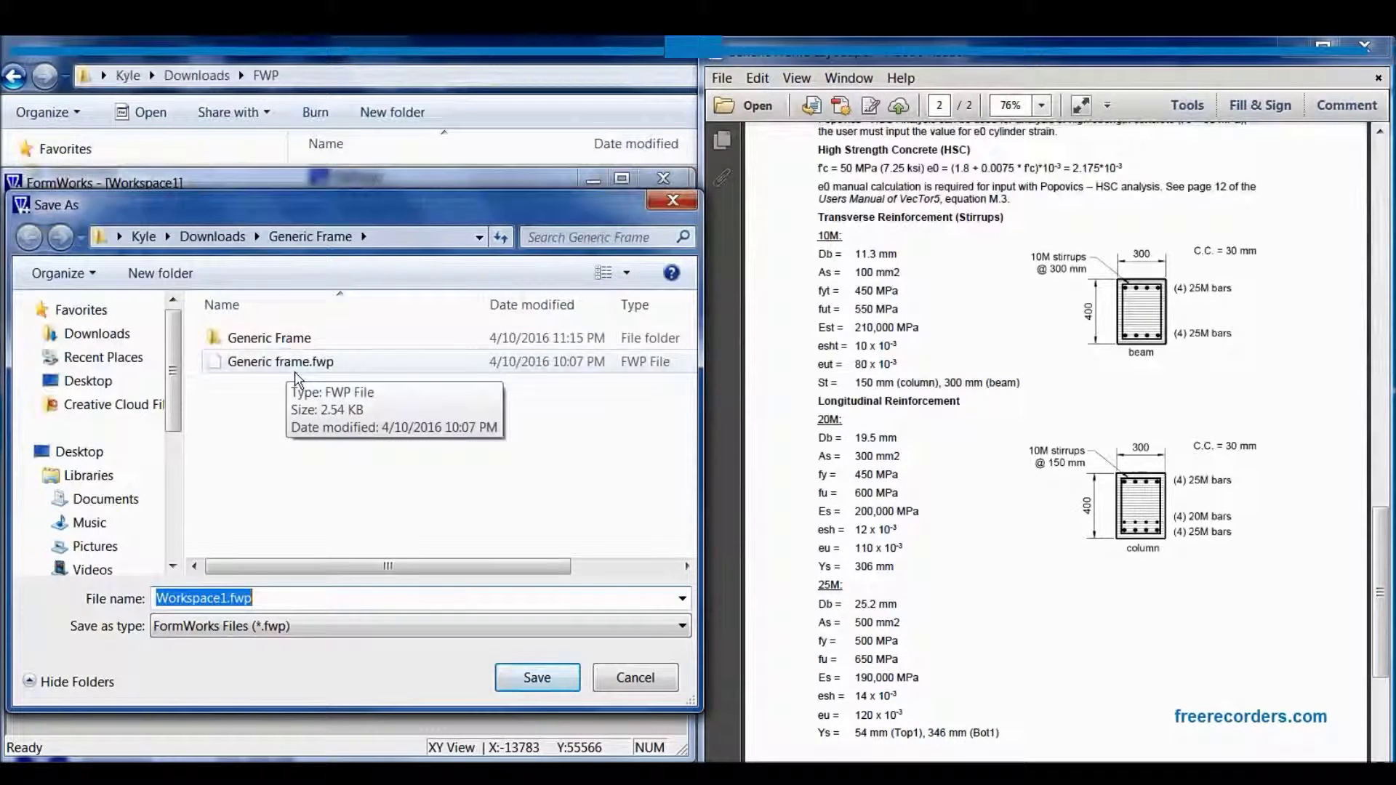
click(294, 367)
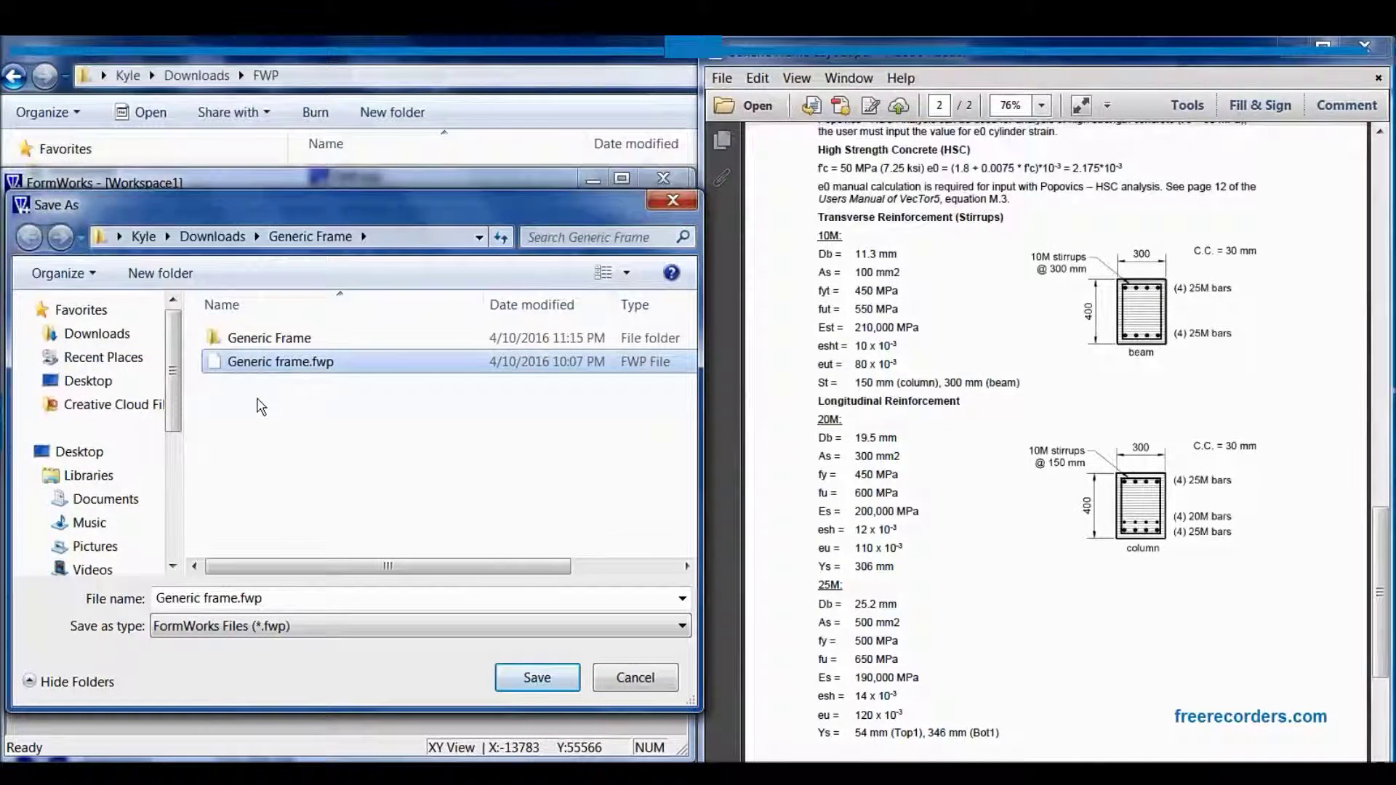
key(Escape)
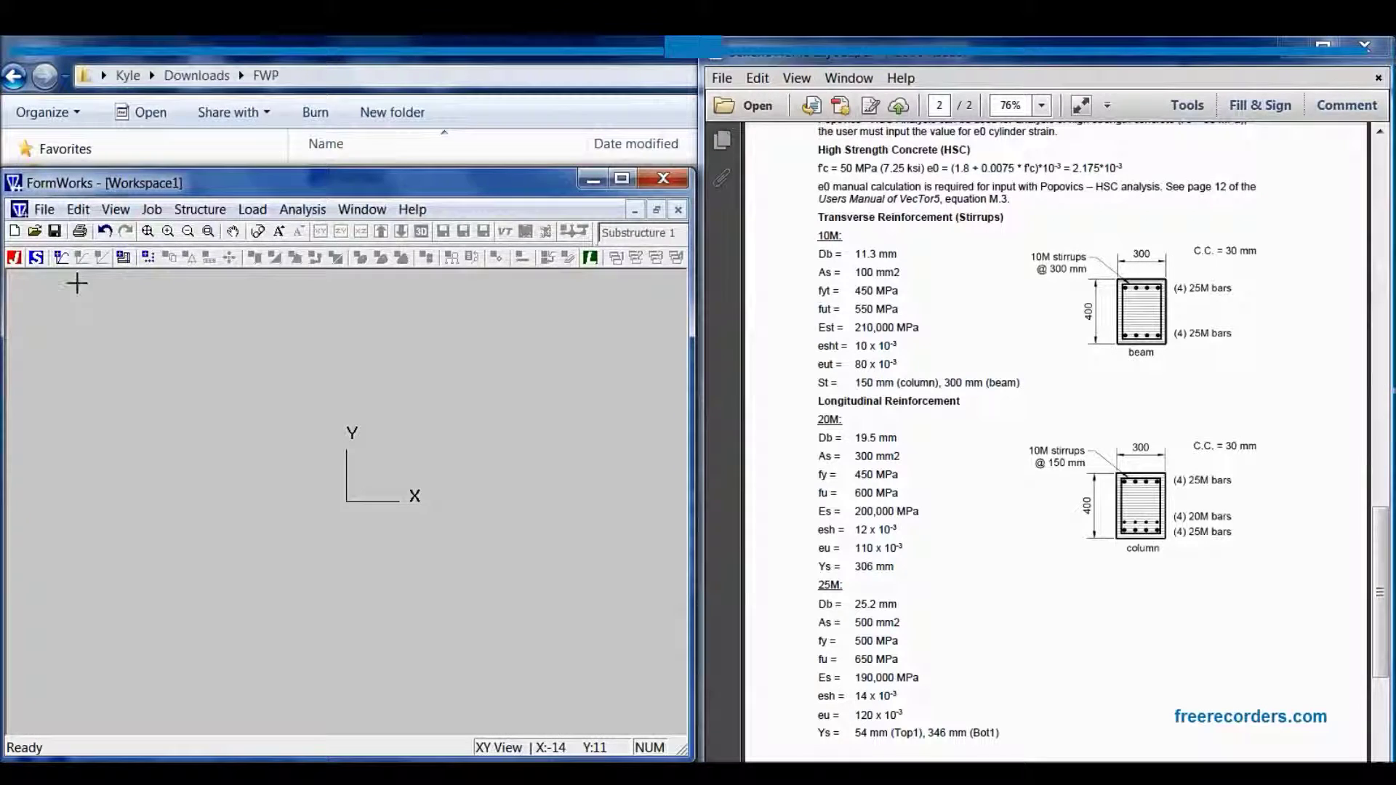
Start a new region for the structure's mesh and name it Col-Left.
click(124, 258)
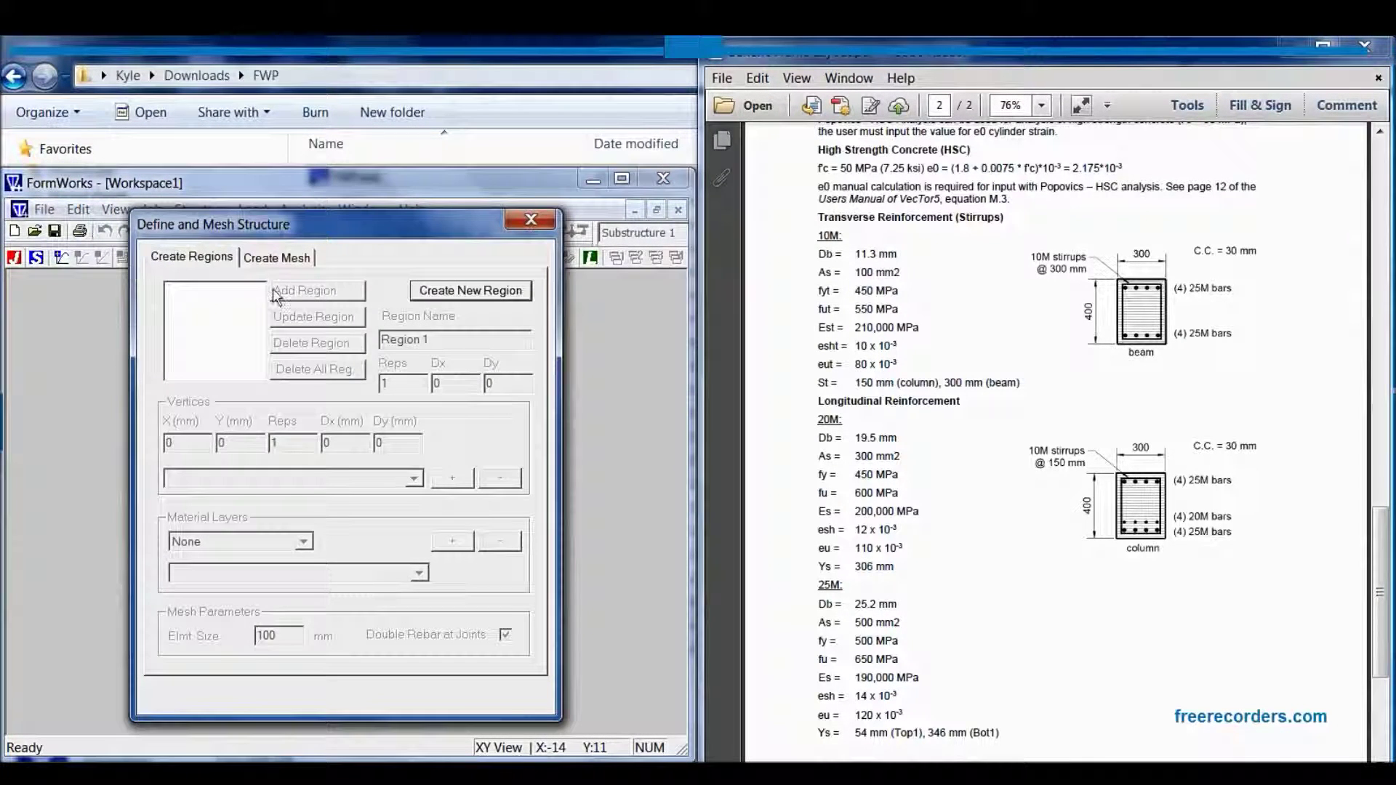
click(458, 297)
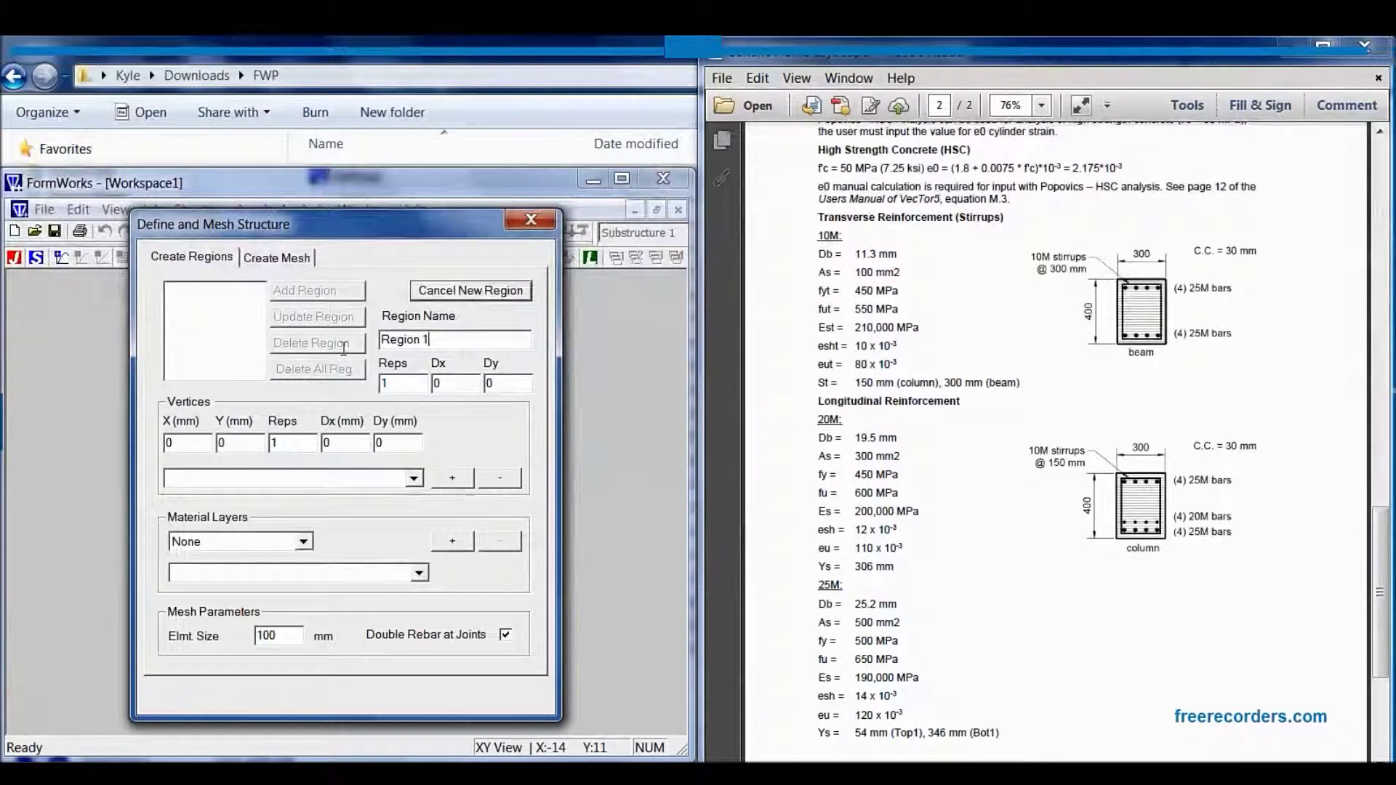
drag(435, 340, 302, 348)
text(Col)
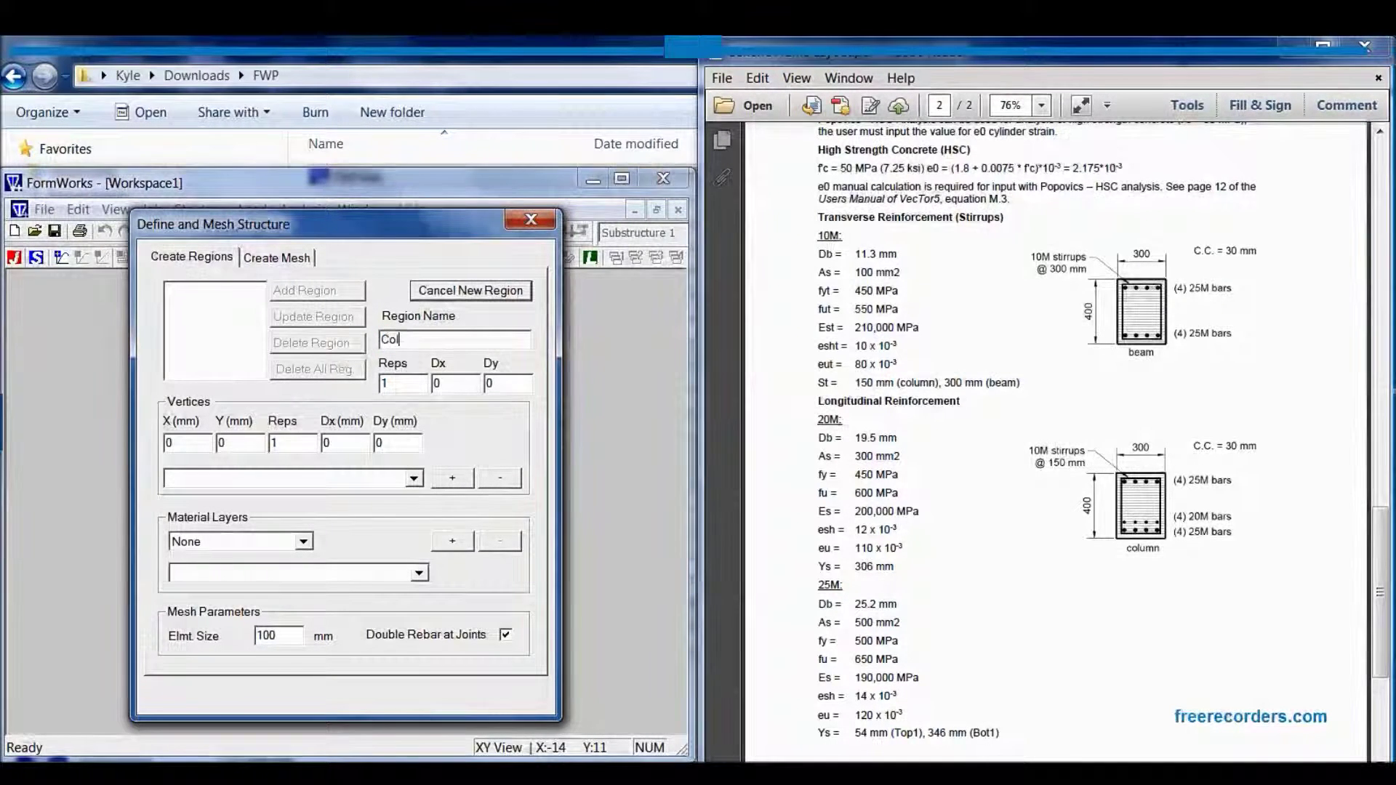
text(_Le)
key(BackSpace)
key(BackSpace)
key(BackSpace)
text(-)
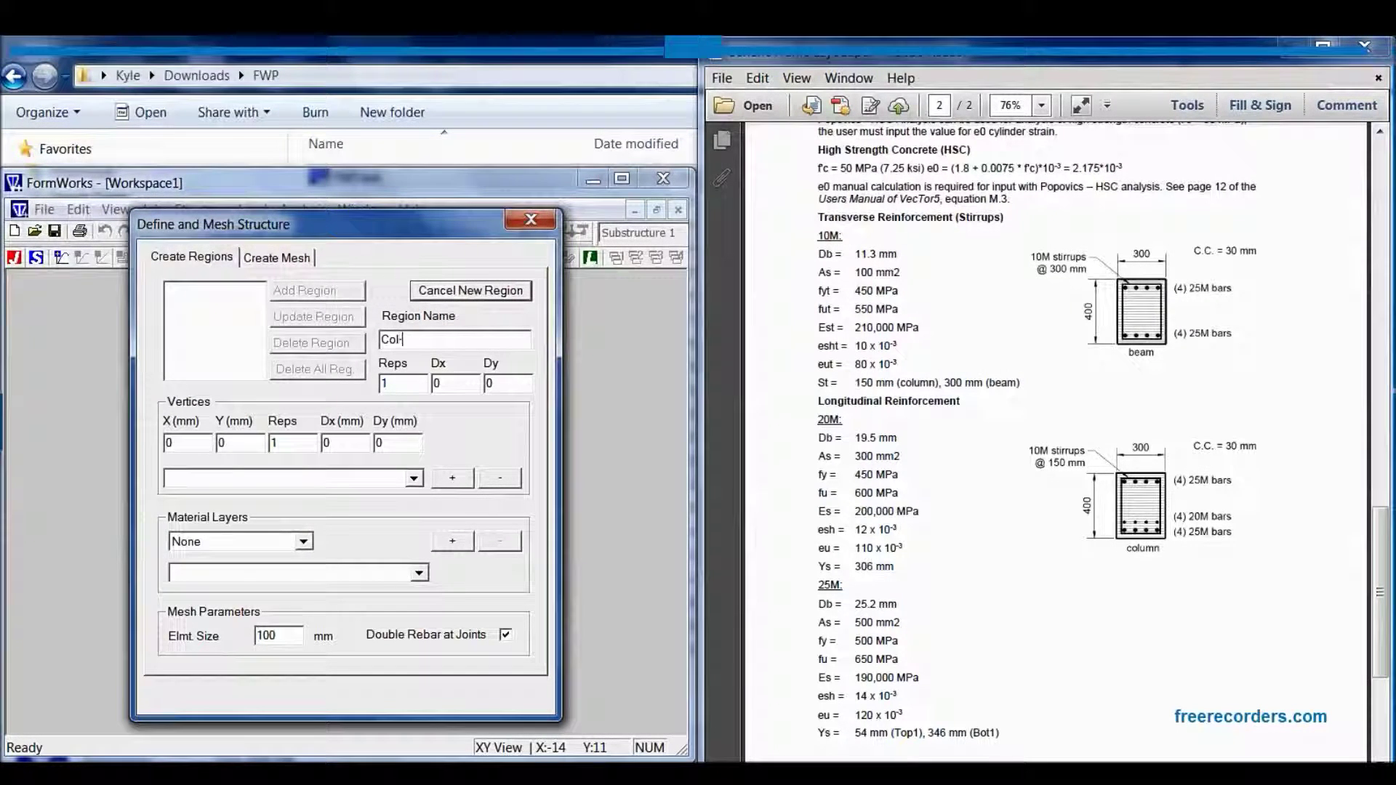
text(Lef)
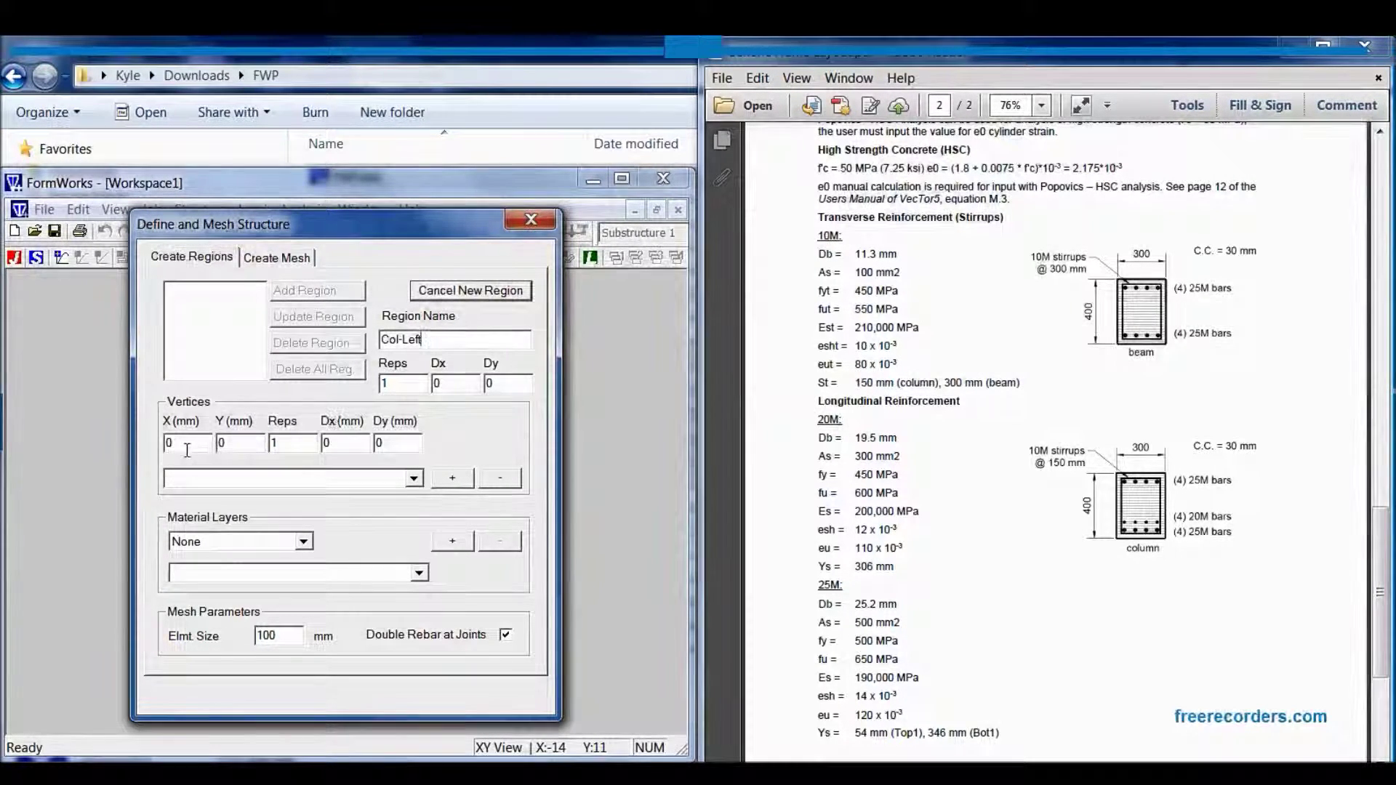
text(t)
Examine the frame elevation drawing on the PDF's first page for the left column's position and height.
click(1026, 457)
scroll(1025, 457, up, 2)
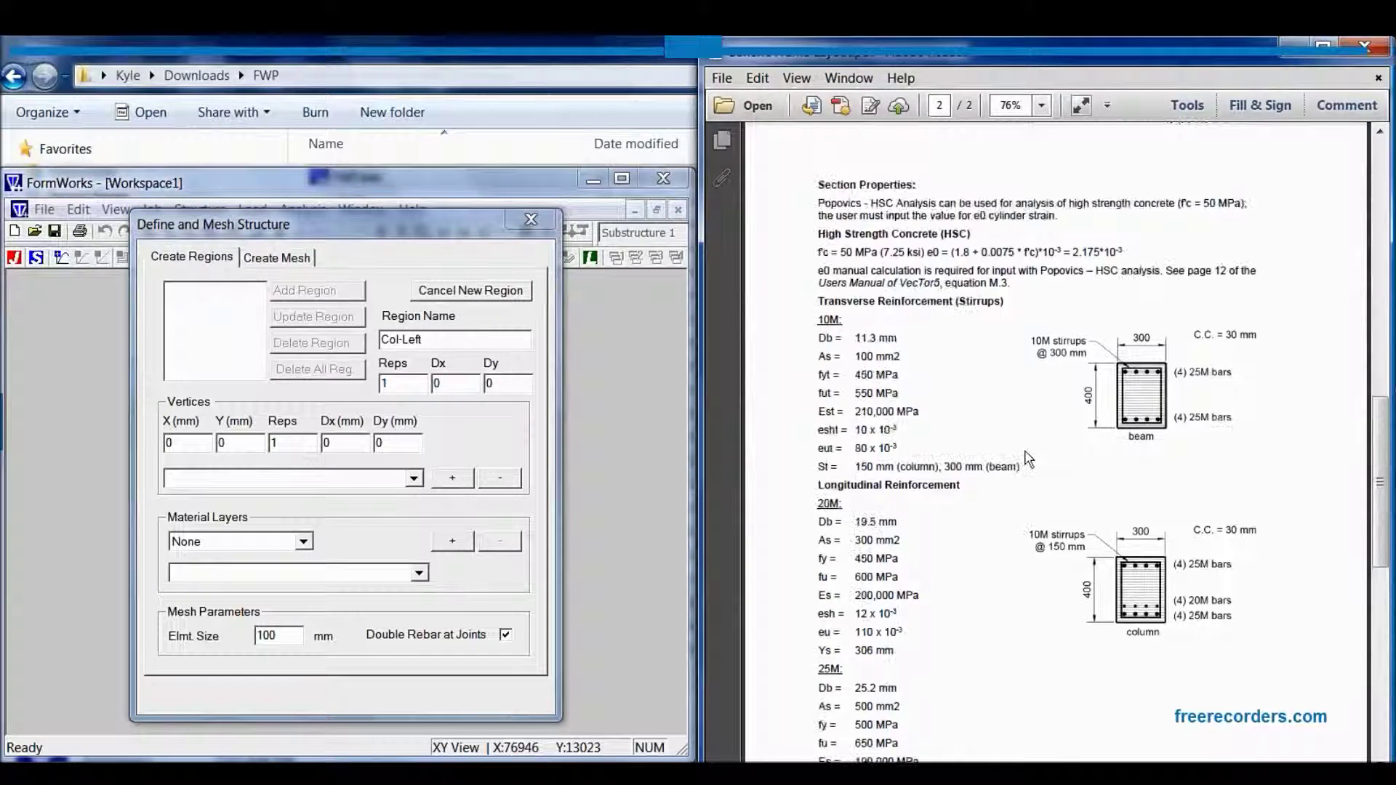
scroll(1322, 441, up, 3)
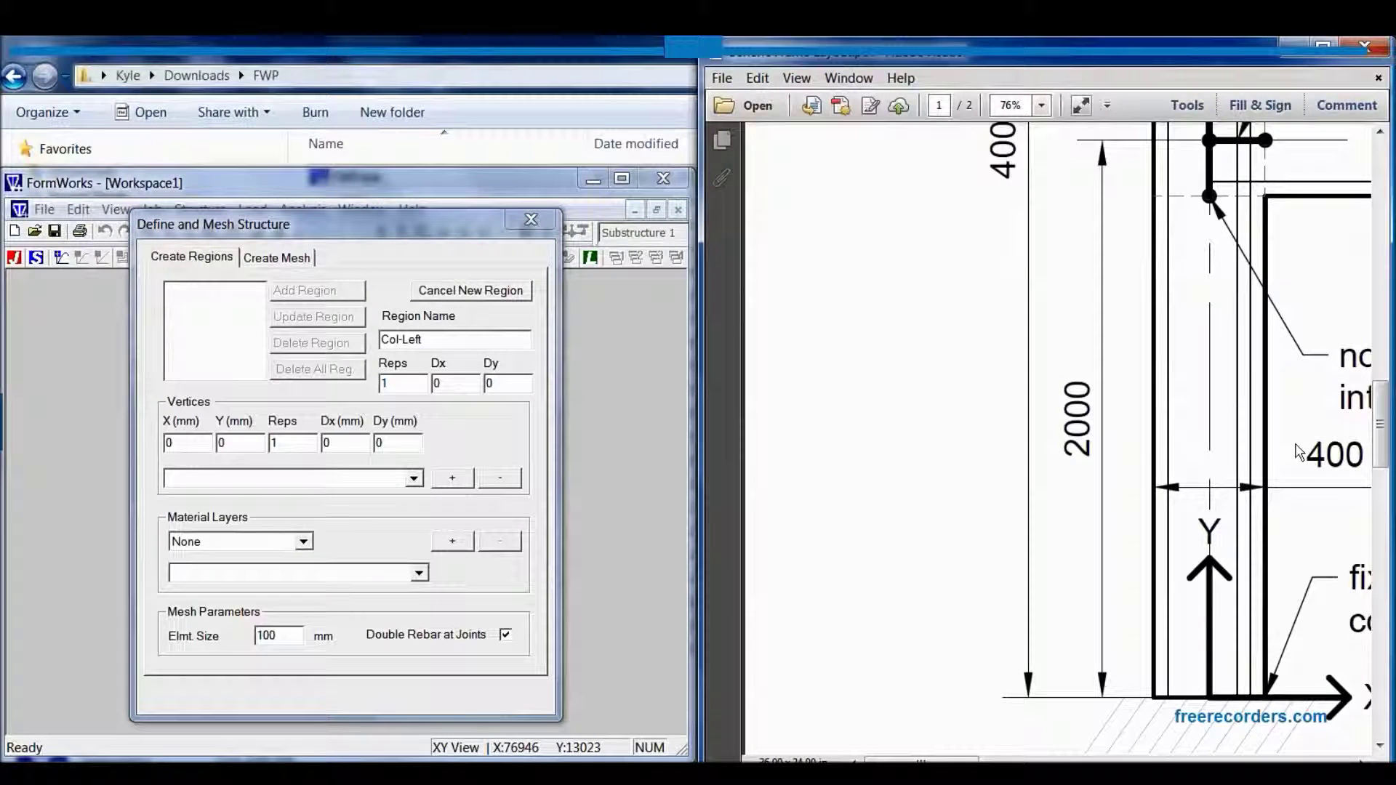
scroll(1299, 453, down, 3)
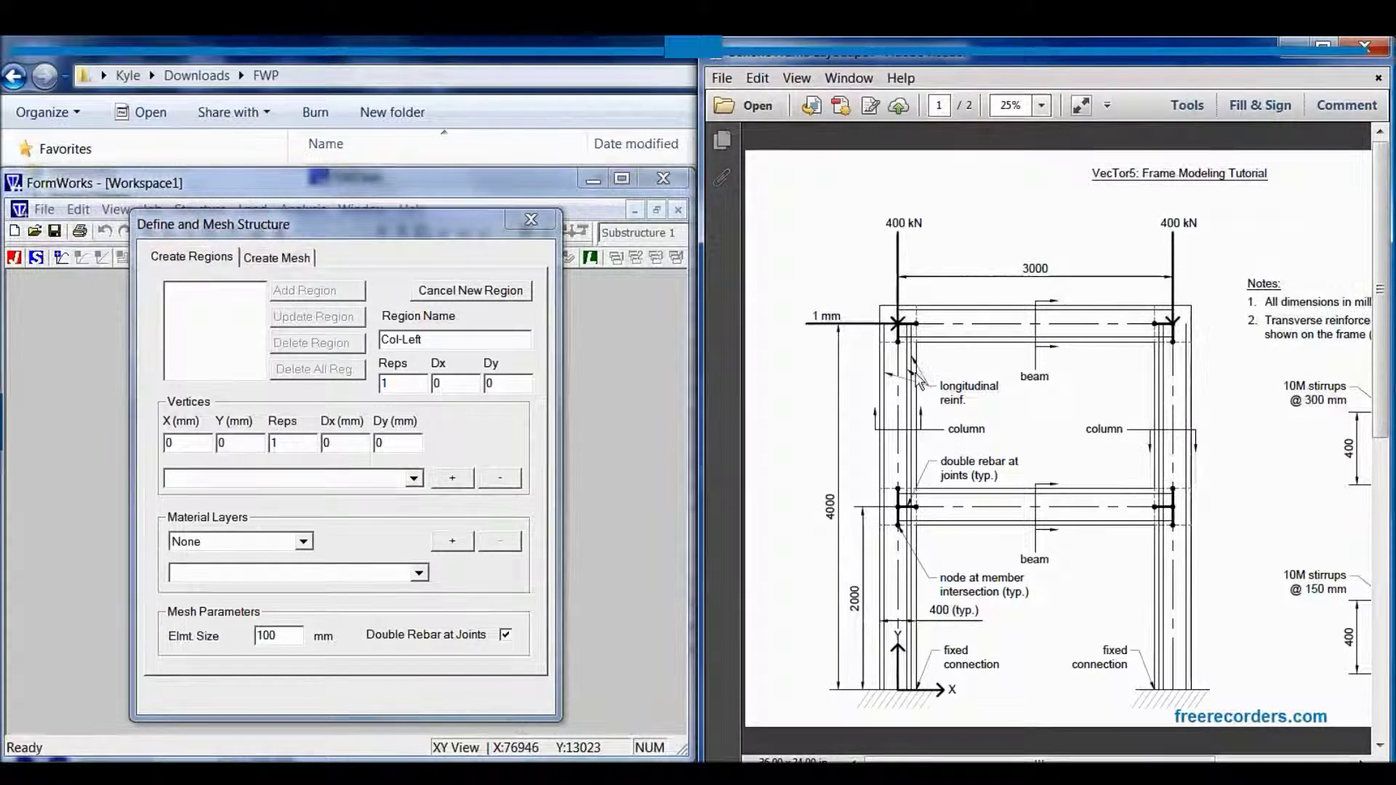
double_click(961, 396)
click(959, 393)
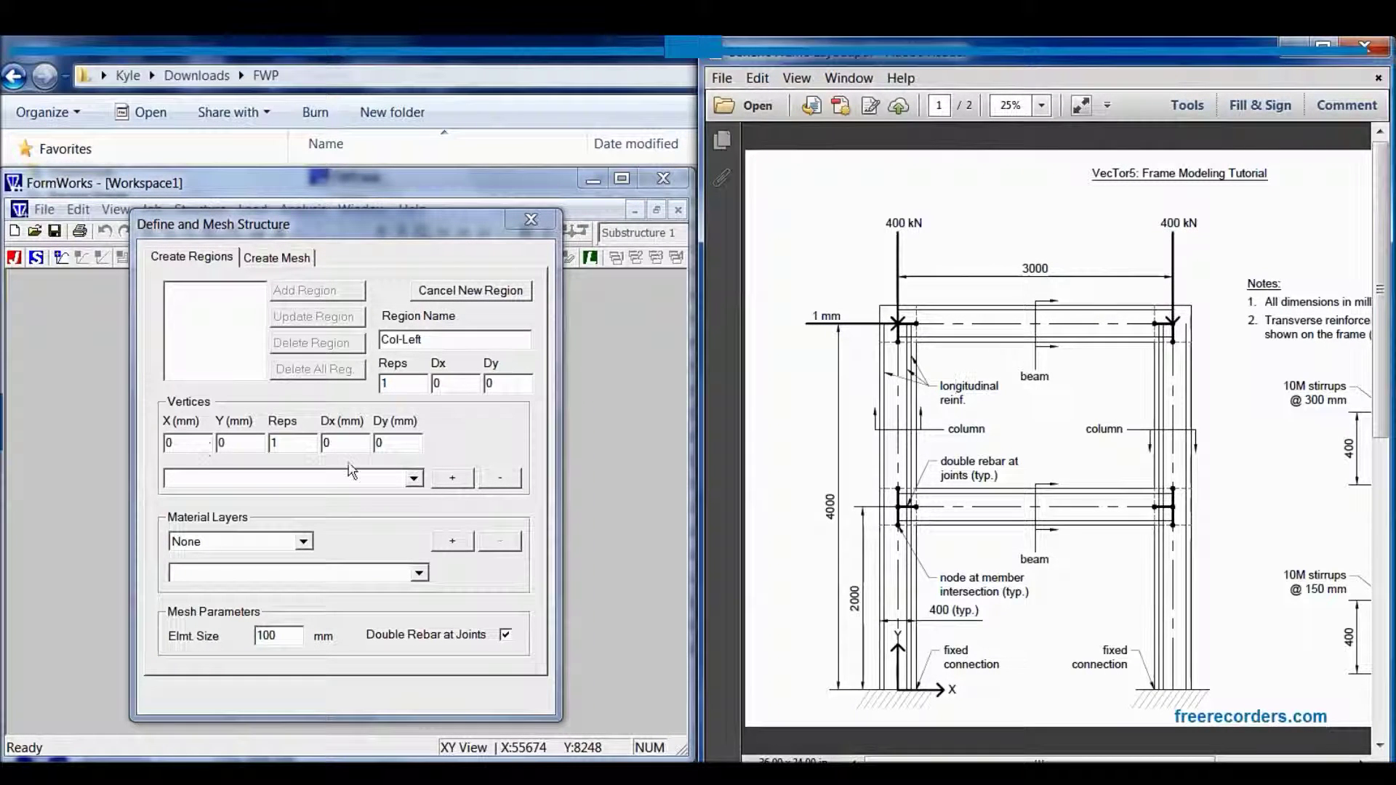
Add vertices at (0, 0) and (0, 4000) mm to the Col-Left region.
click(452, 479)
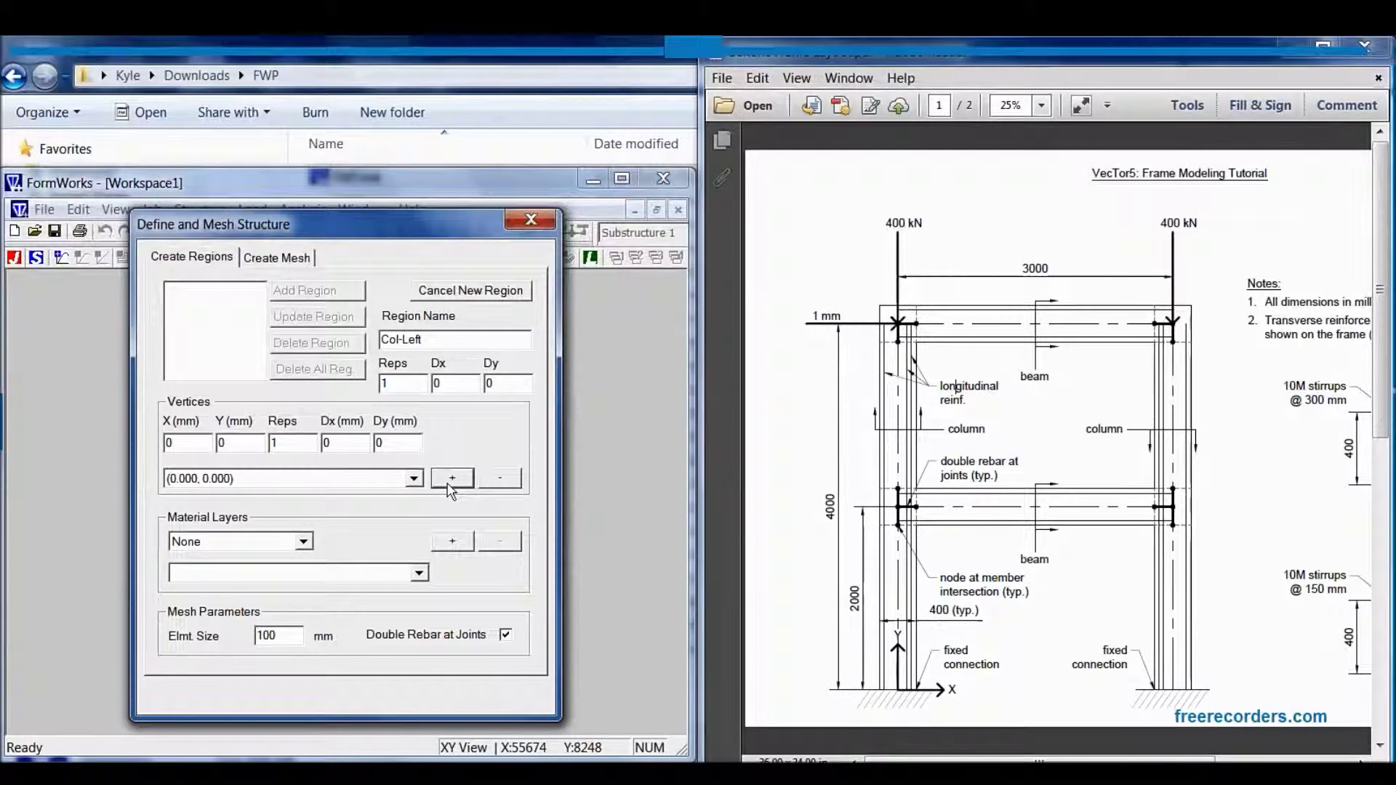
double_click(221, 443)
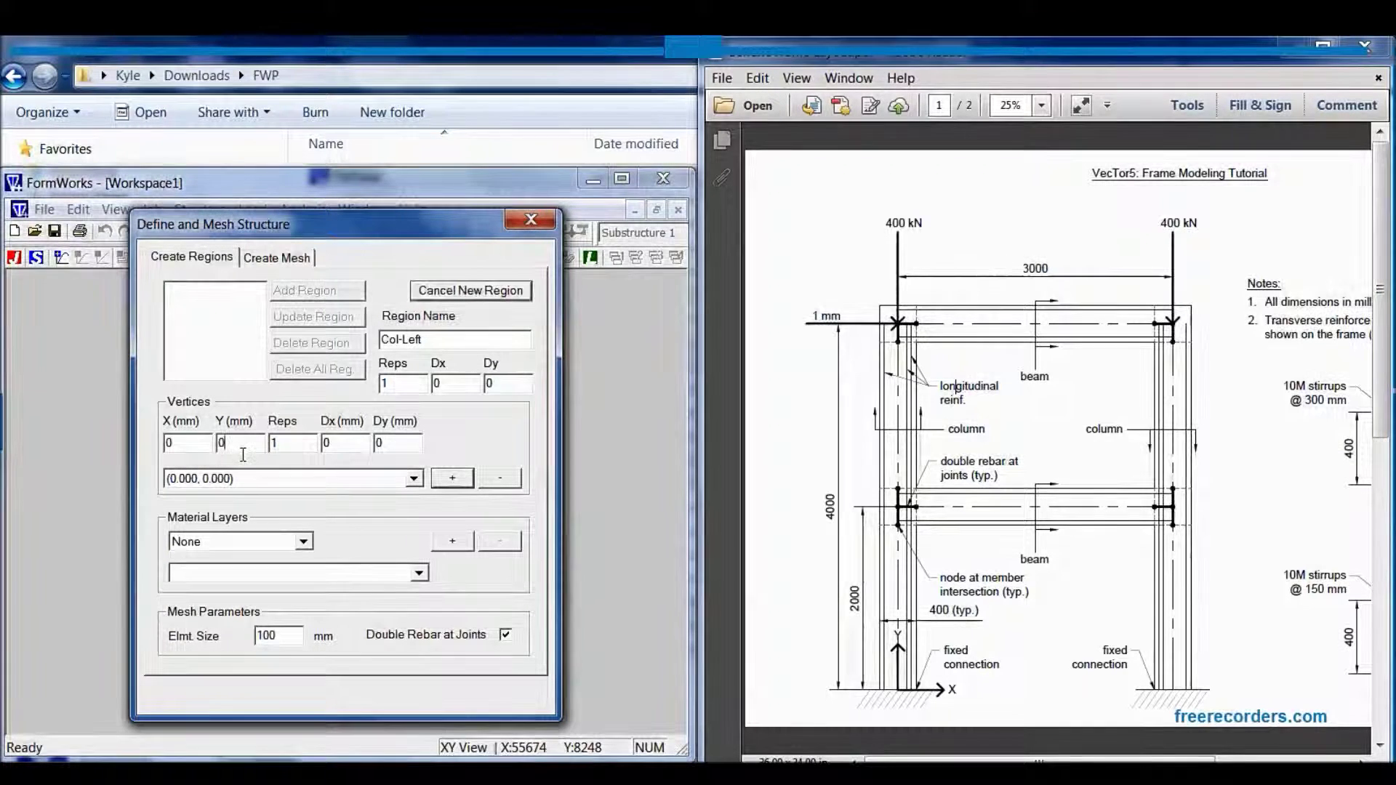
text(4000)
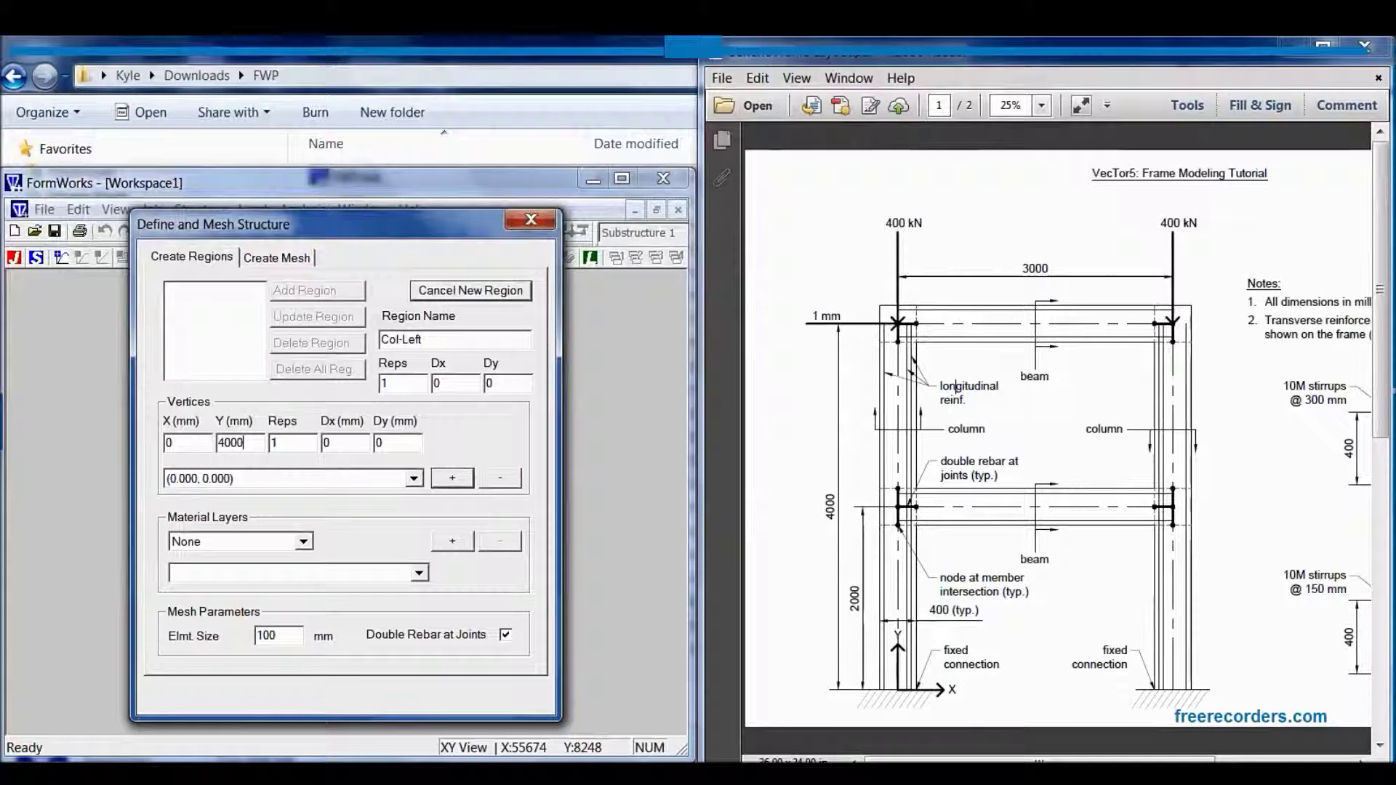
click(452, 477)
mouse_move(463, 226)
mouse_down()
mouse_move(1049, 230)
mouse_move(935, 214)
mouse_up()
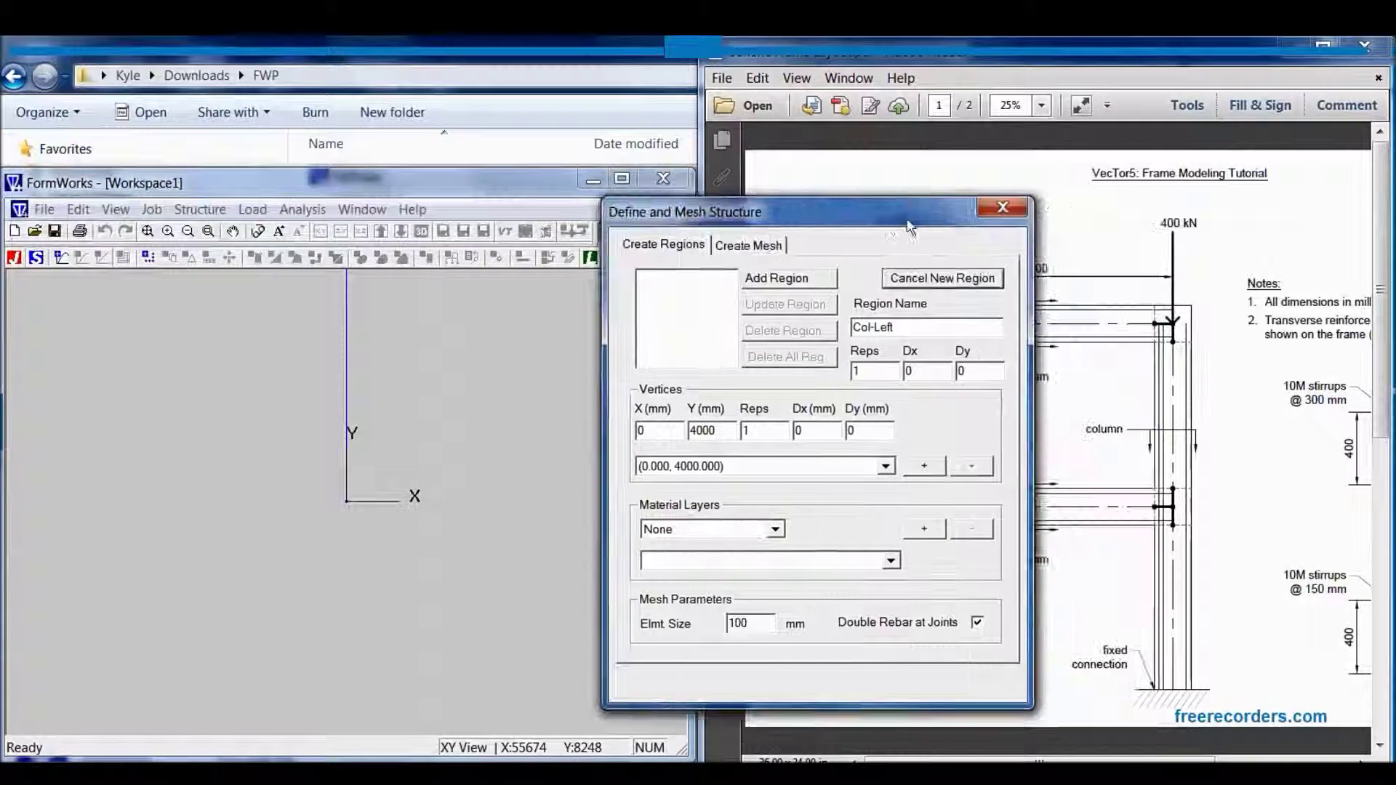
click(149, 233)
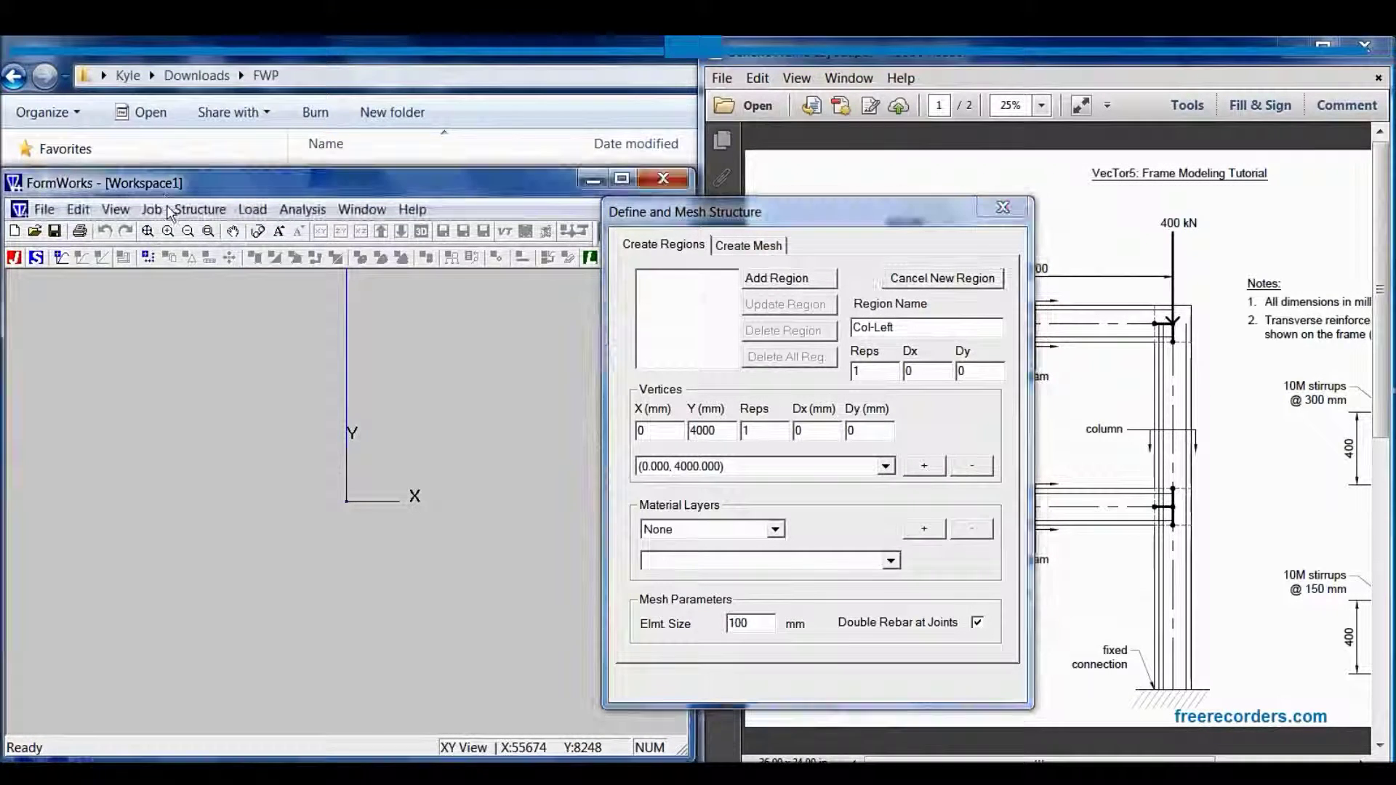
click(148, 232)
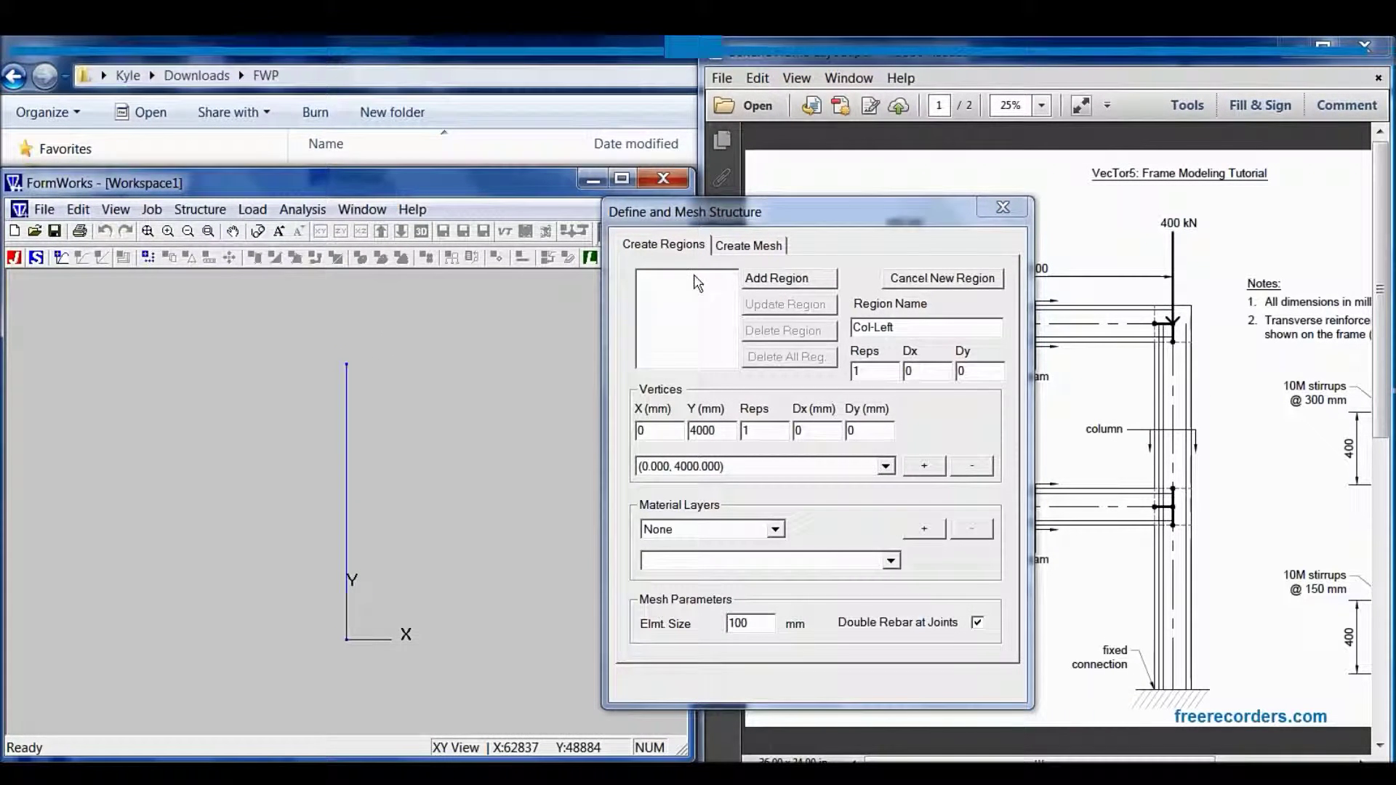
Assign the Col-Left material layer to the Col-Left region with a 200 mm element size and add the region.
drag(735, 222, 229, 158)
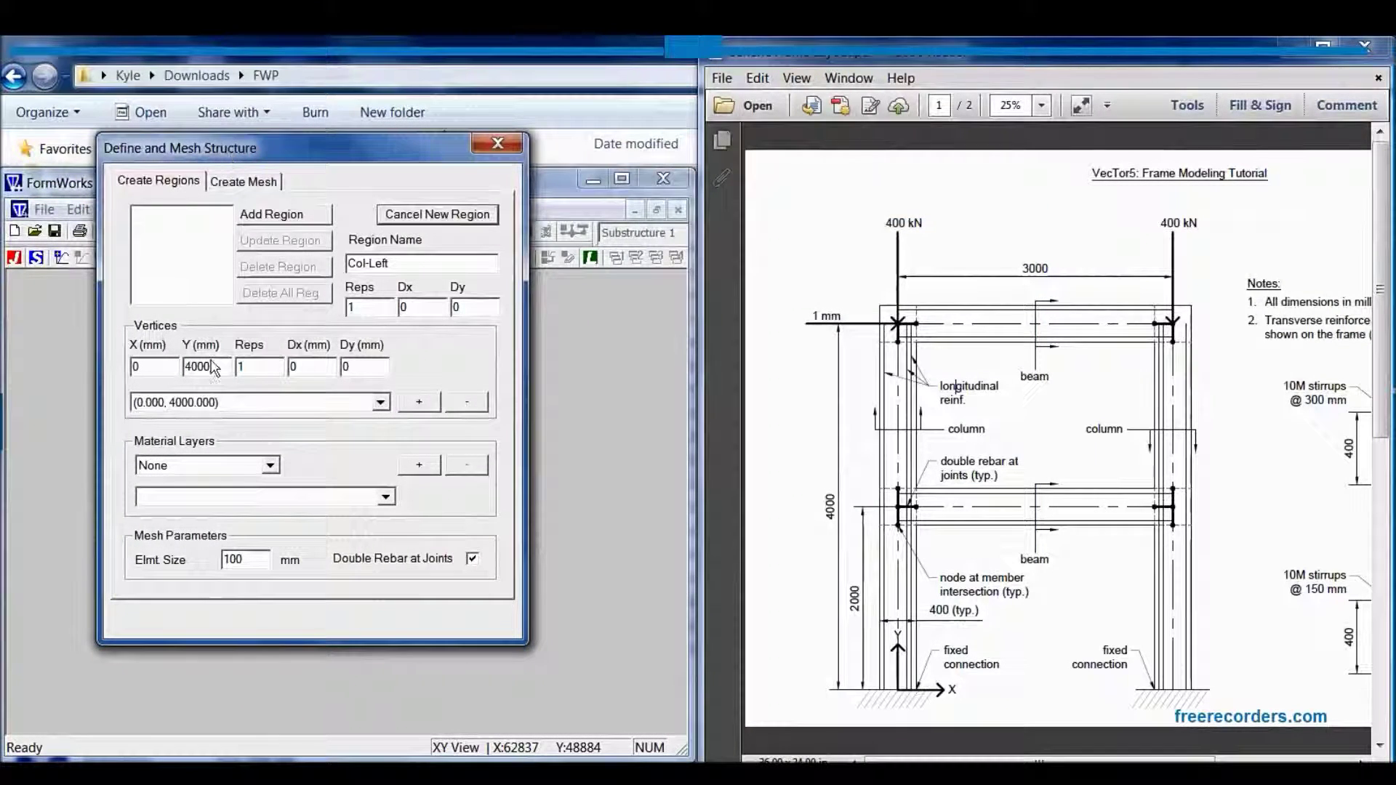
click(255, 465)
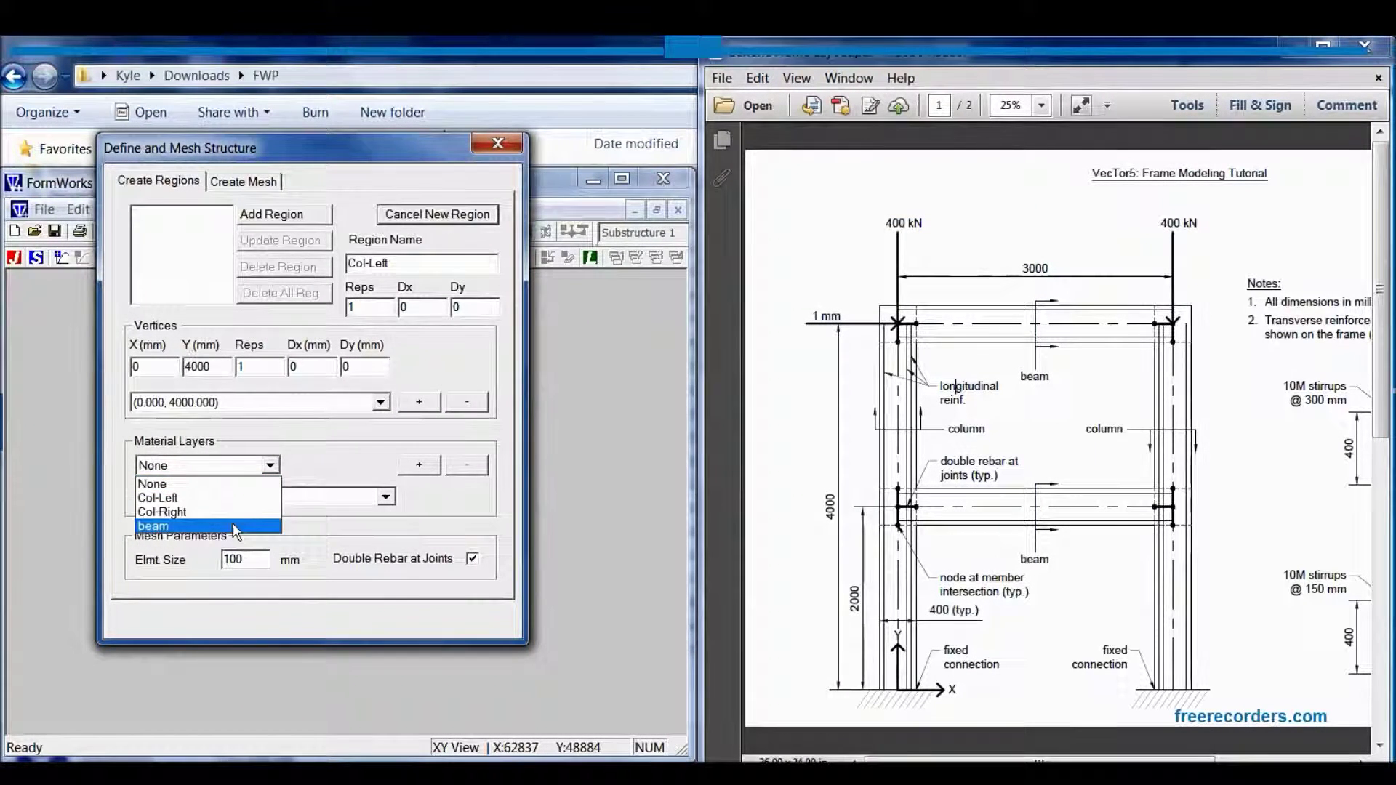
click(218, 498)
click(420, 469)
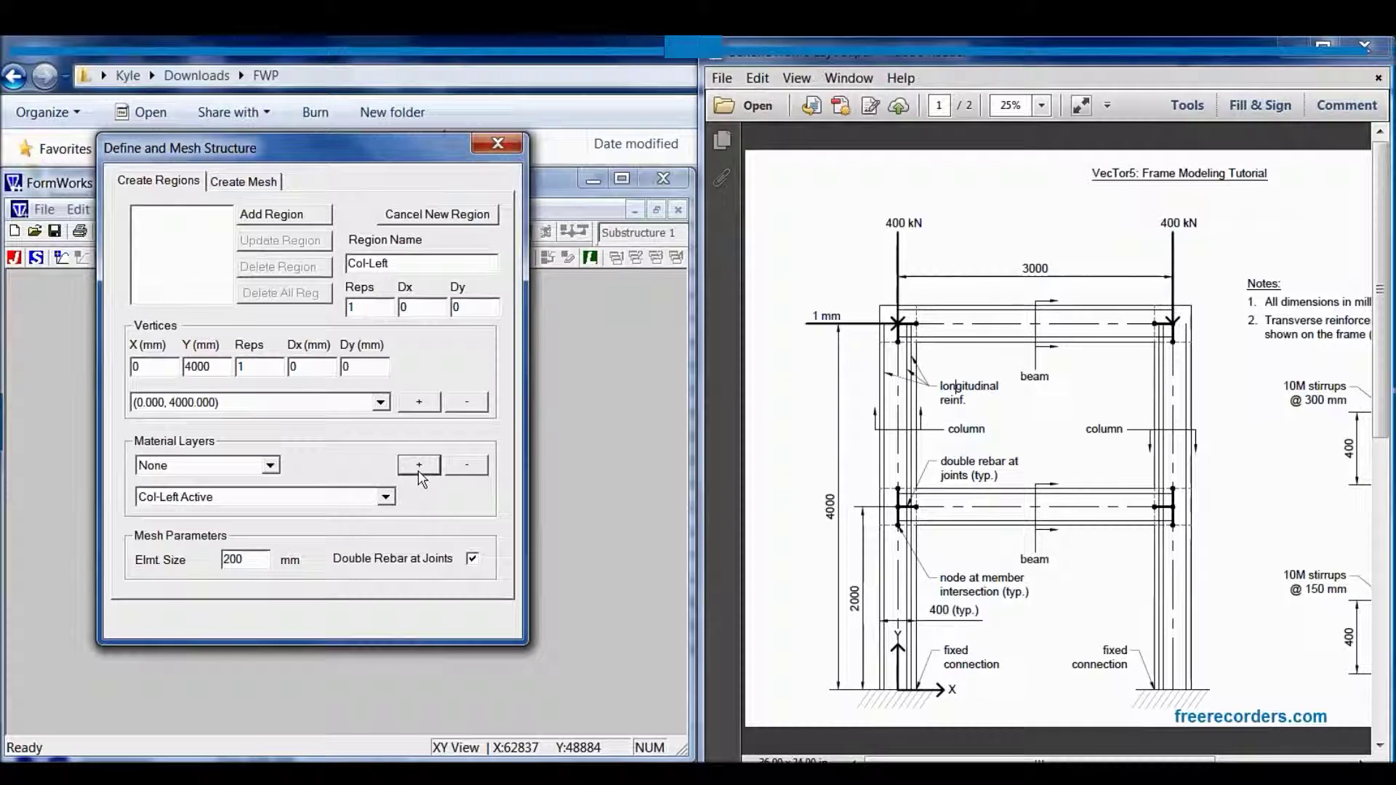
click(245, 565)
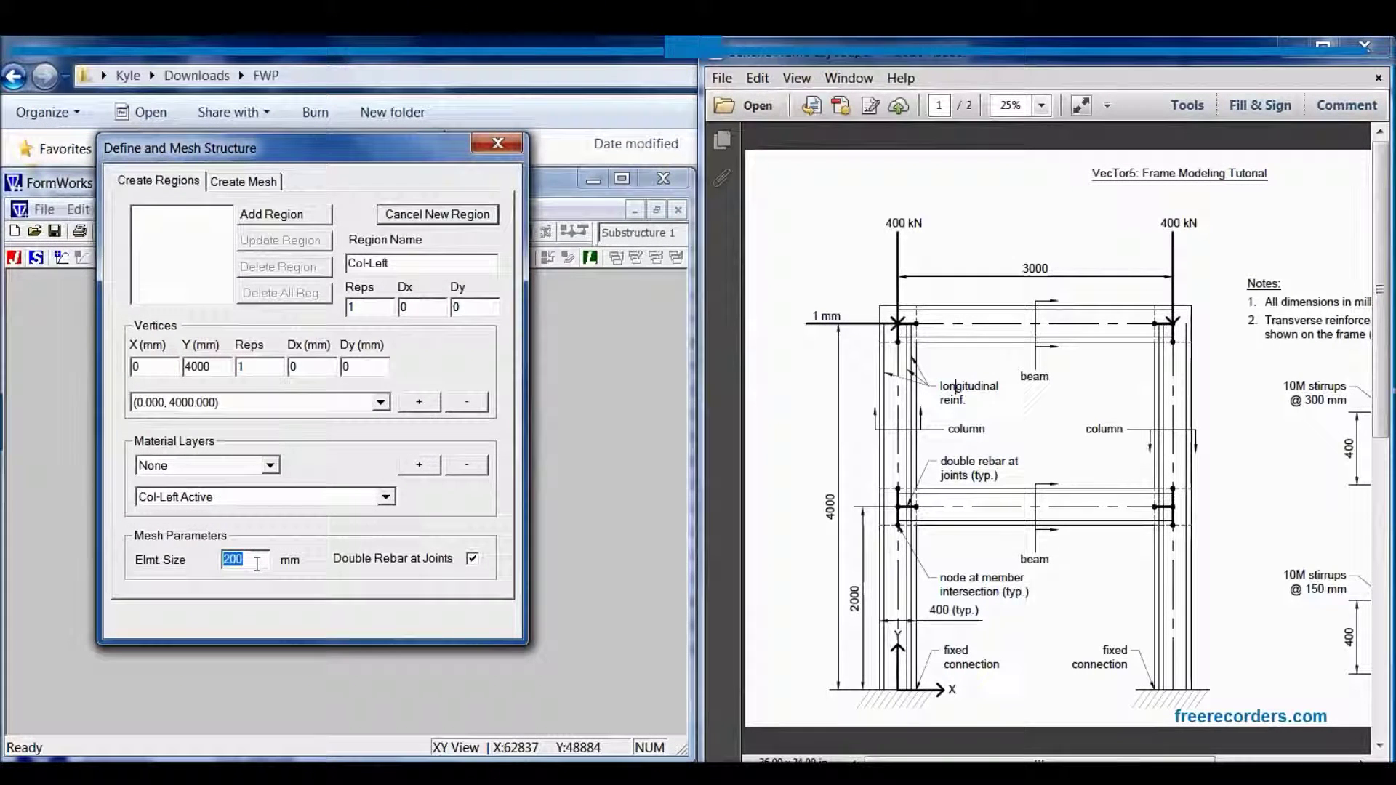
click(257, 564)
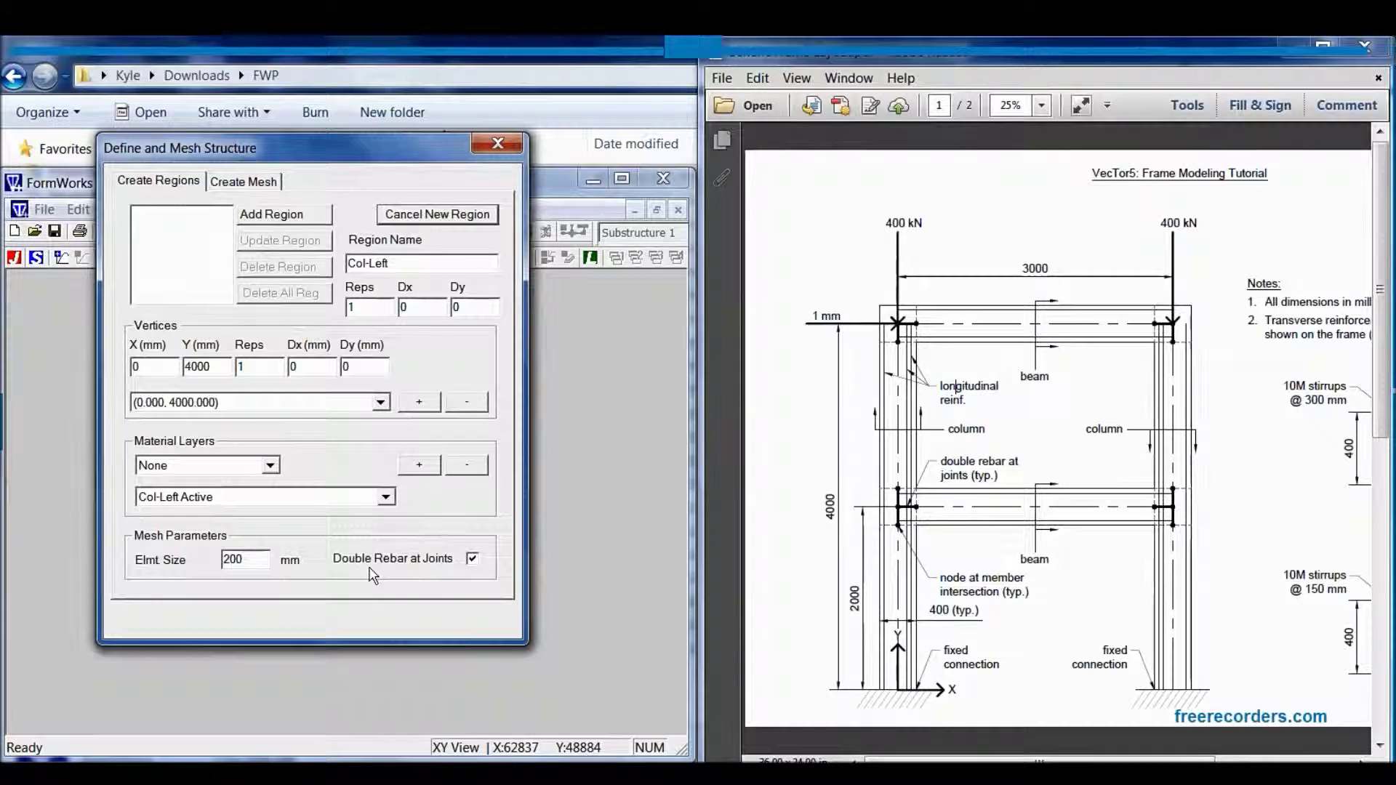
click(295, 217)
Create a new region and name it Beam-Top.
drag(214, 148, 630, 177)
click(760, 244)
double_click(736, 295)
text(beam)
key(BackSpace)
key(BackSpace)
key(BackSpace)
key(BackSpace)
text(Beam)
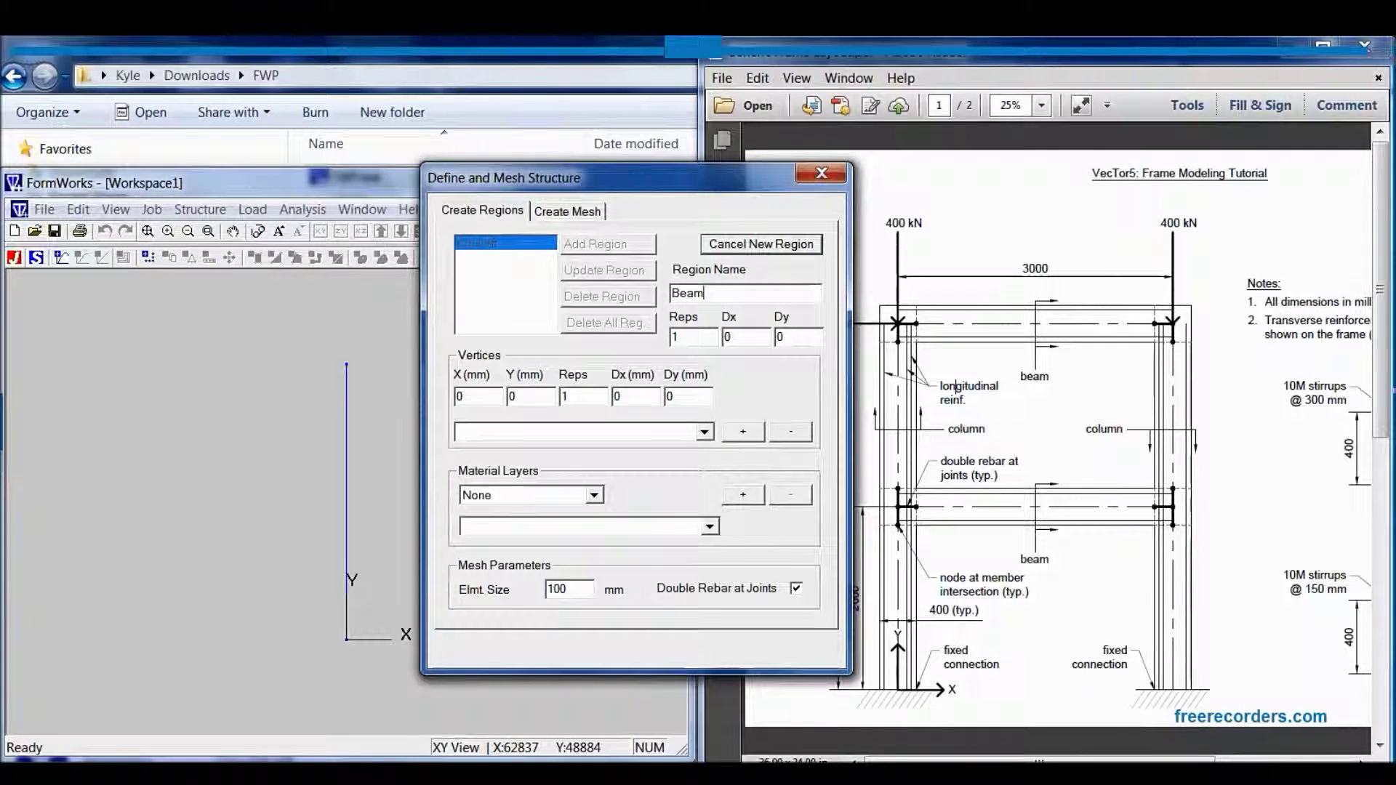
text(=-Top)
Add vertices at (0, 4000) and (3000, 4000) mm to the Beam-Top region.
double_click(547, 399)
text(4000)
click(742, 433)
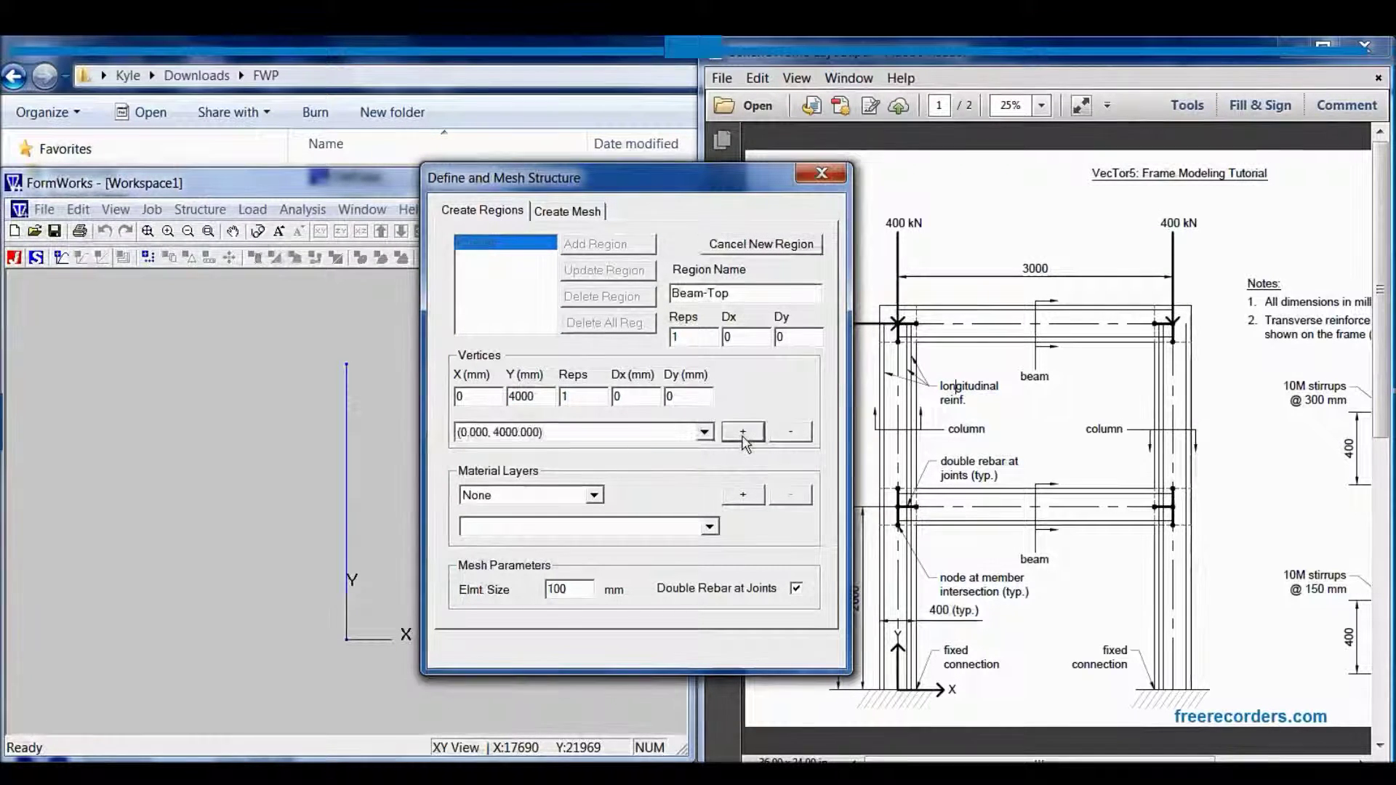
double_click(469, 397)
text(3000)
click(742, 433)
Assign the beam material layer to Beam-Top, set its element size to 200 mm and add the region.
drag(667, 177, 1020, 193)
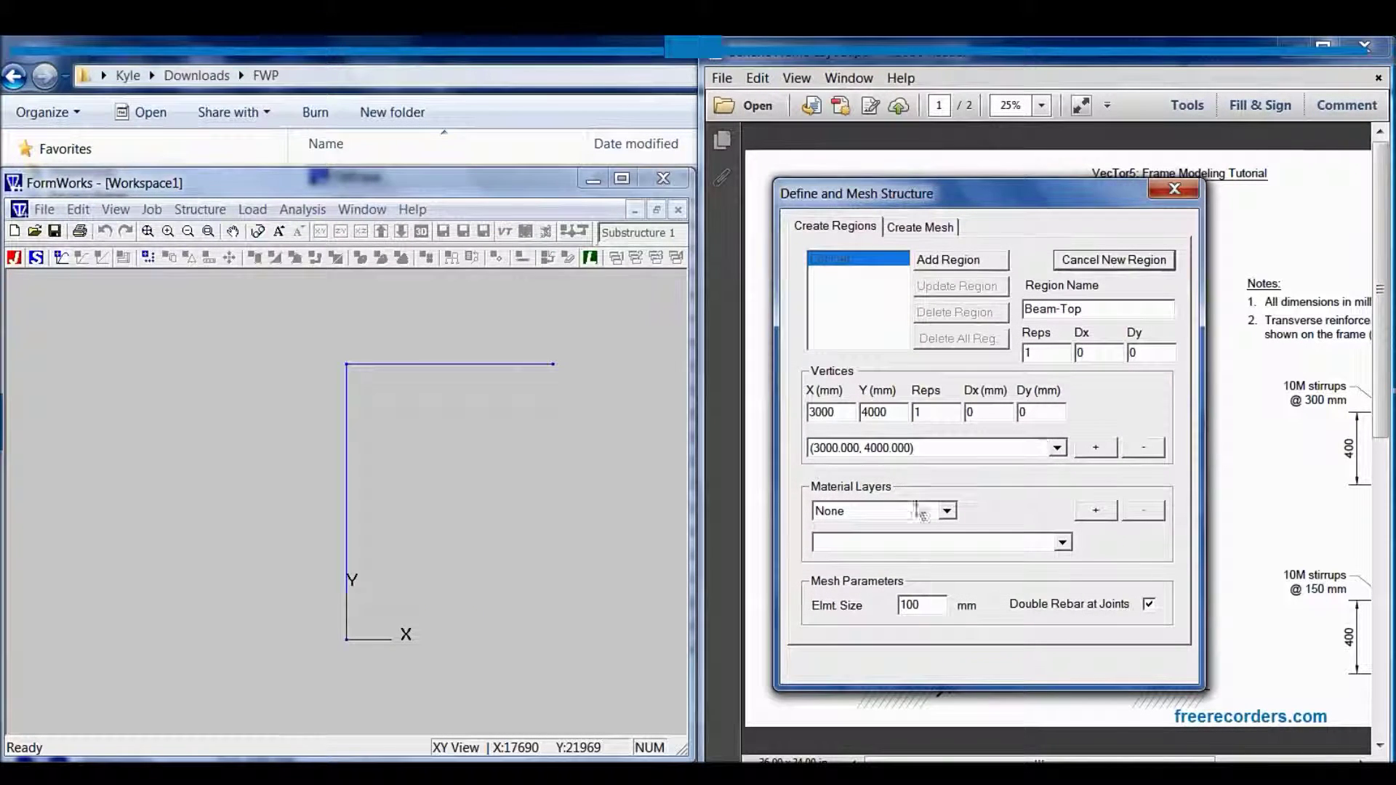
click(947, 510)
click(859, 573)
click(1095, 510)
double_click(919, 605)
text(200)
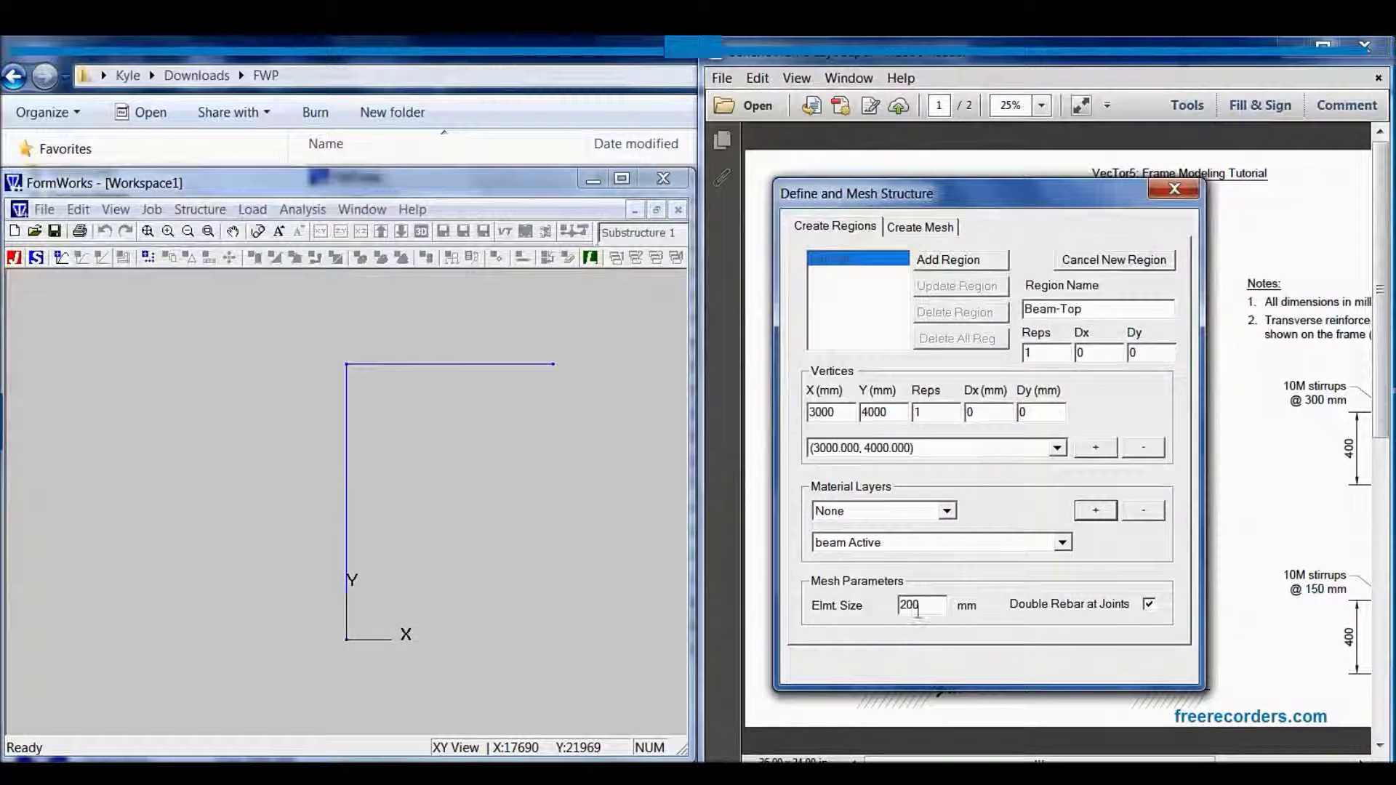
click(938, 274)
Create a new region named Col-Right with vertices at (3000, 0) and (3000, 4000) mm.
click(1118, 263)
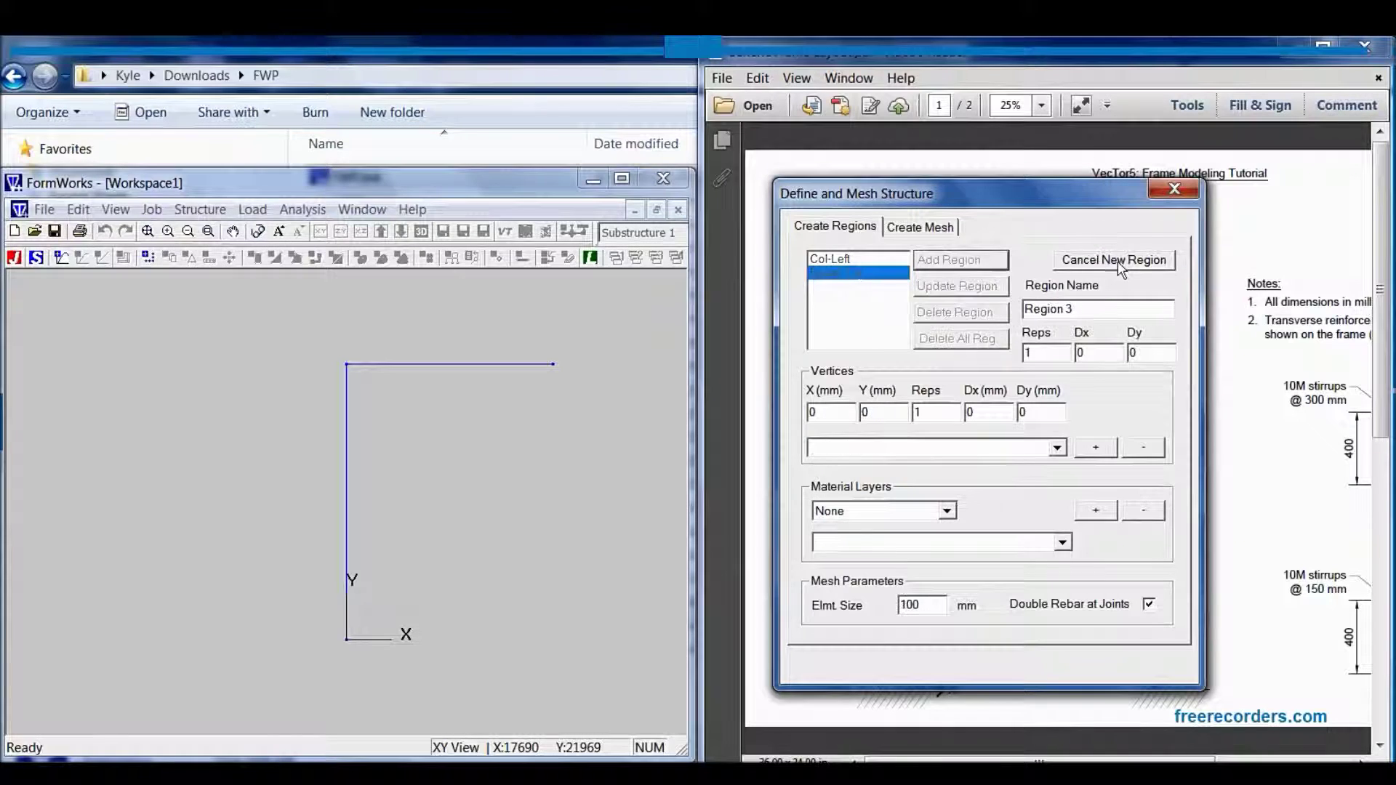
double_click(1123, 308)
text(Col-Right)
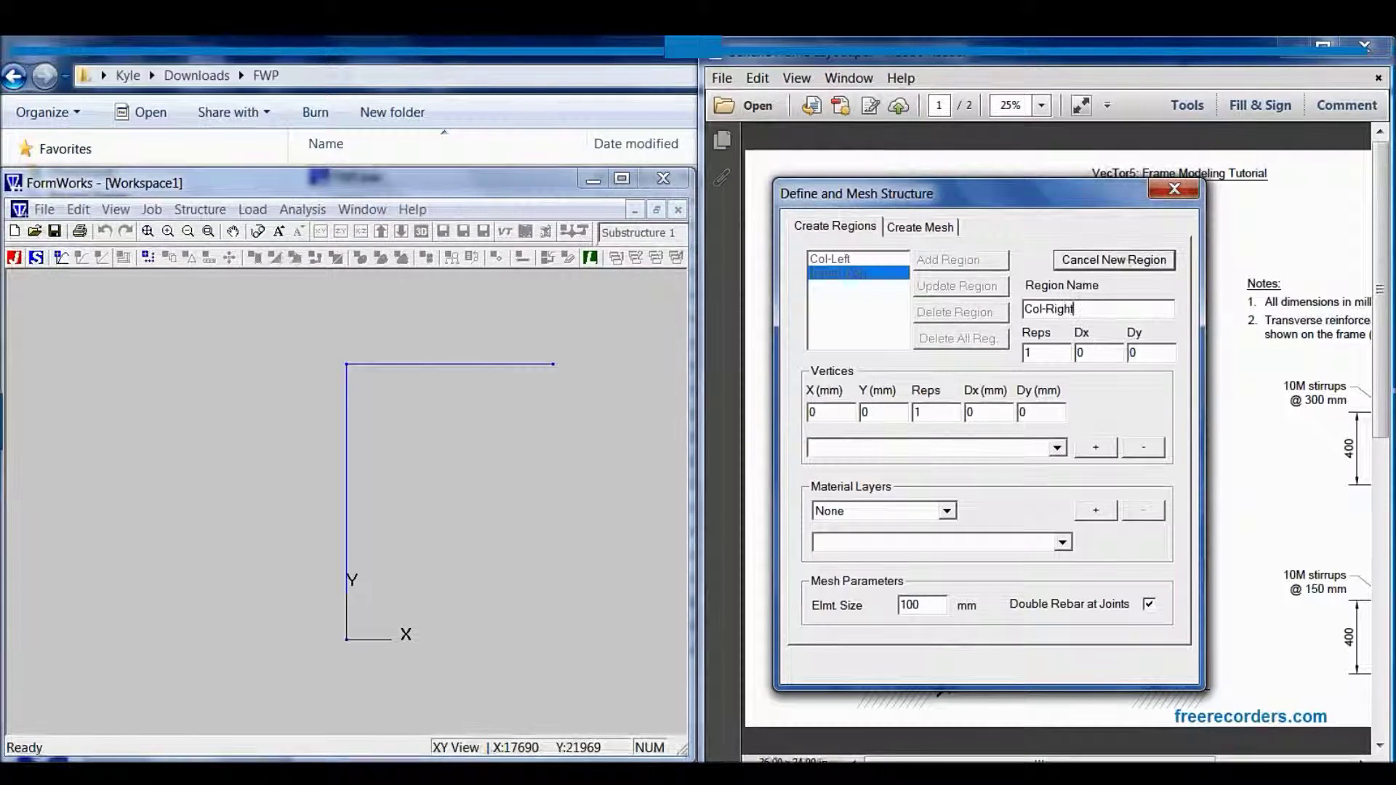
click(833, 416)
text(3000)
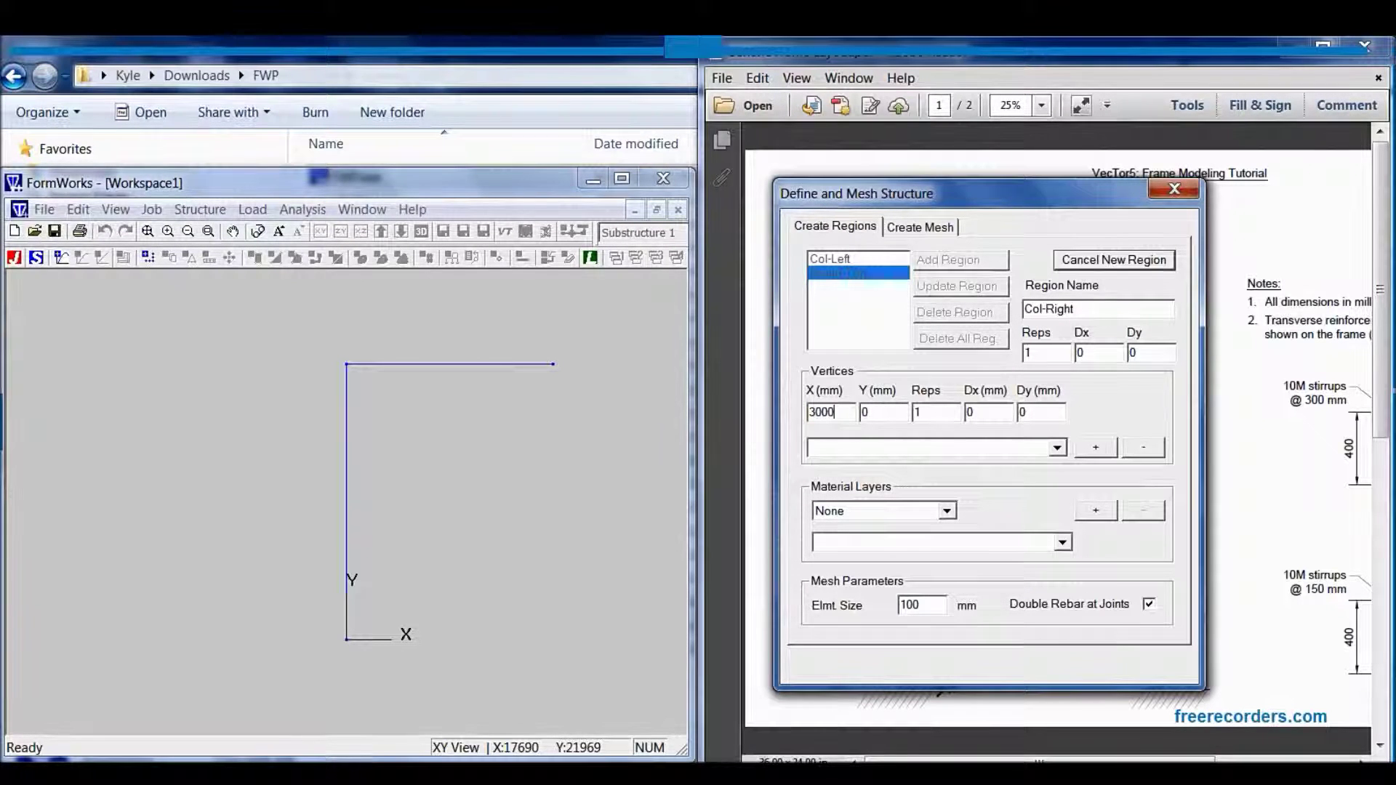
click(1095, 447)
click(884, 413)
text(4000)
click(1098, 448)
Assign the Col-Right material layer to the Col-Right region, set its element size to 200 mm and add the region.
click(934, 511)
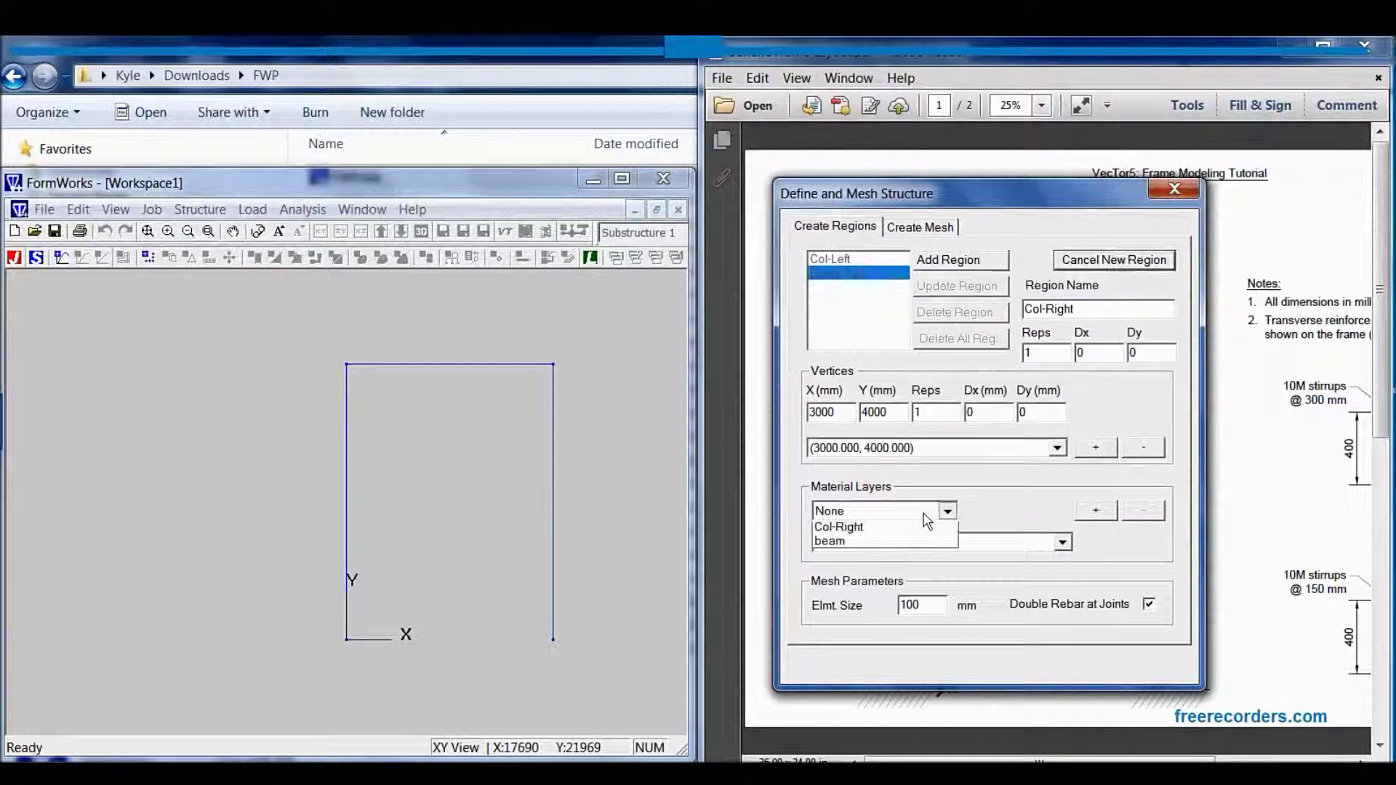
click(843, 557)
click(1096, 510)
double_click(918, 604)
text(200)
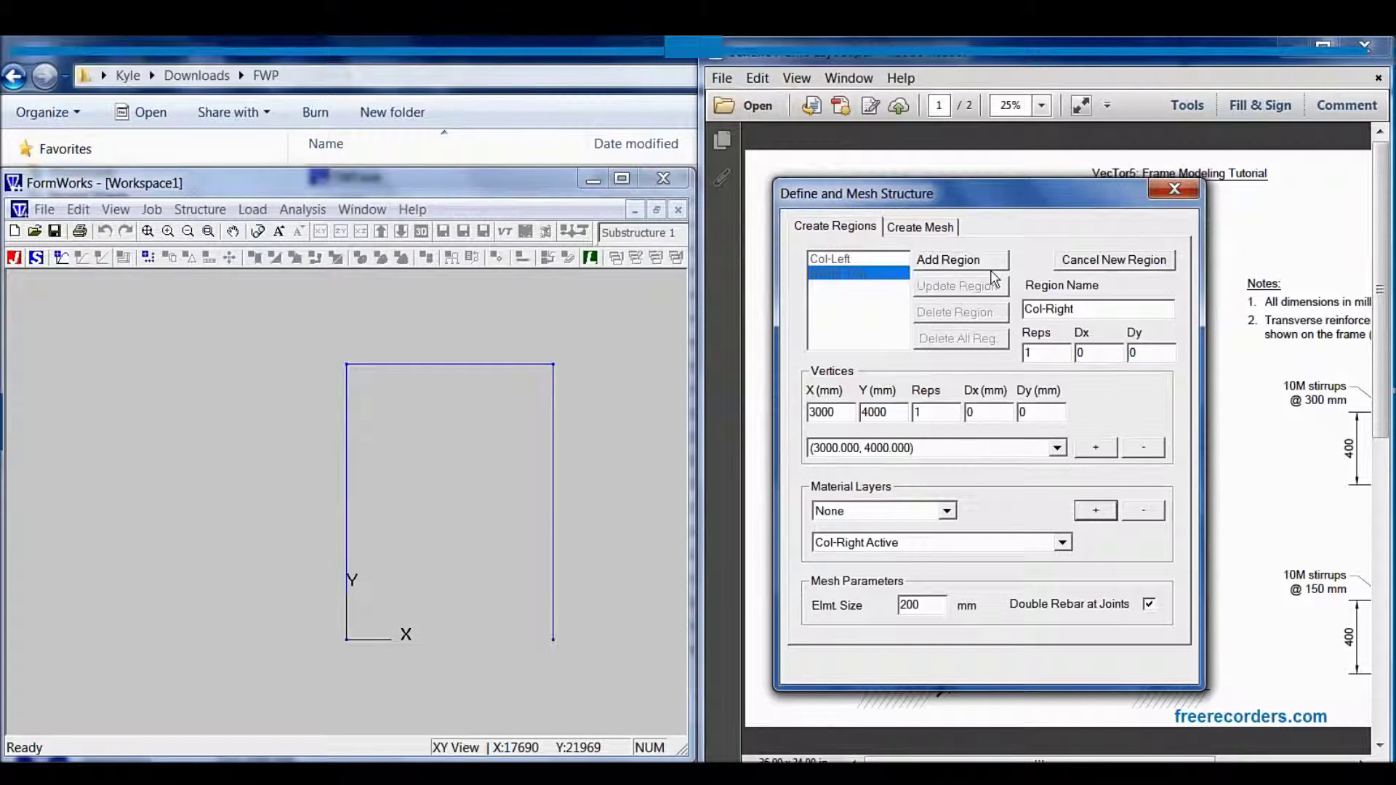
click(992, 269)
Create a new region and name it Beam-Mid.
click(1113, 260)
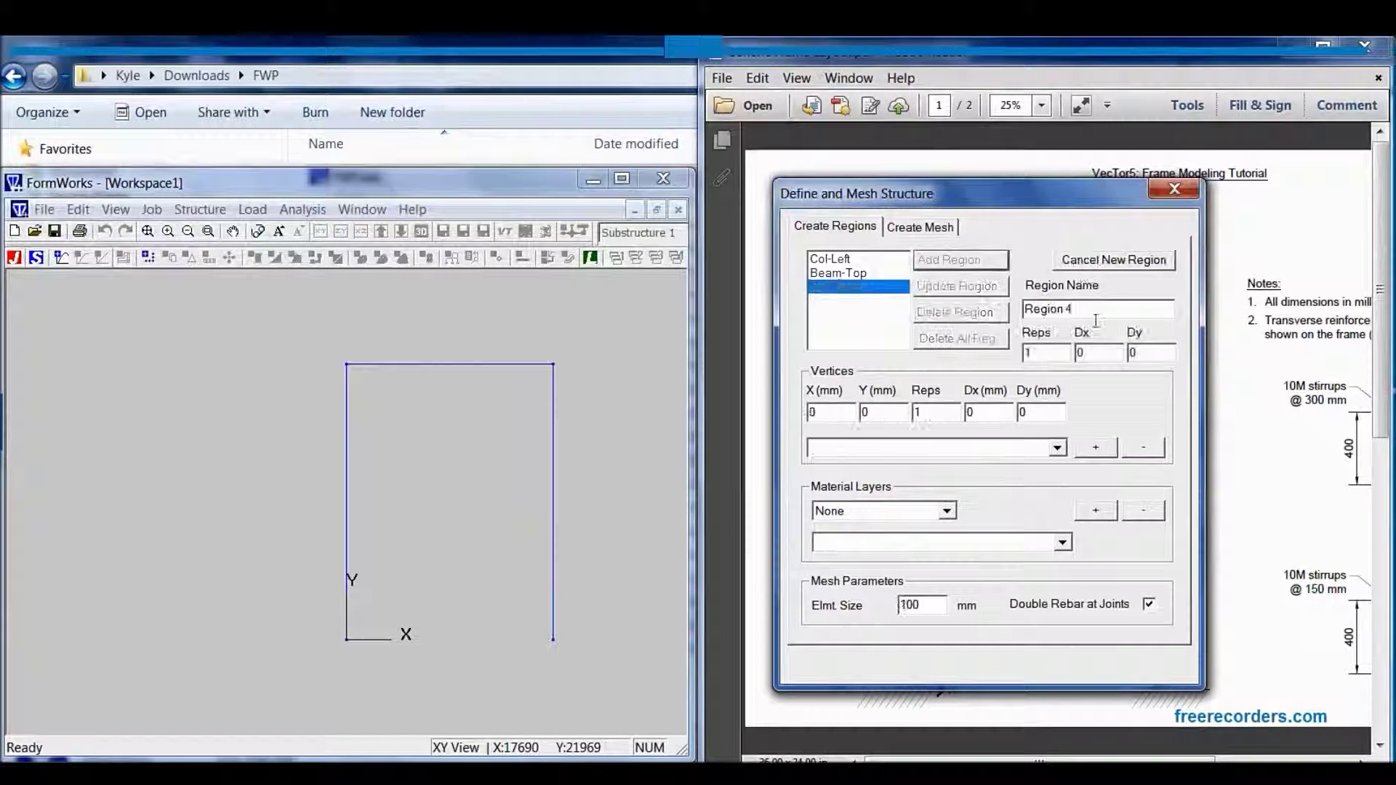
text(Beam_M)
key(BackSpace)
key(BackSpace)
text(-Mid)
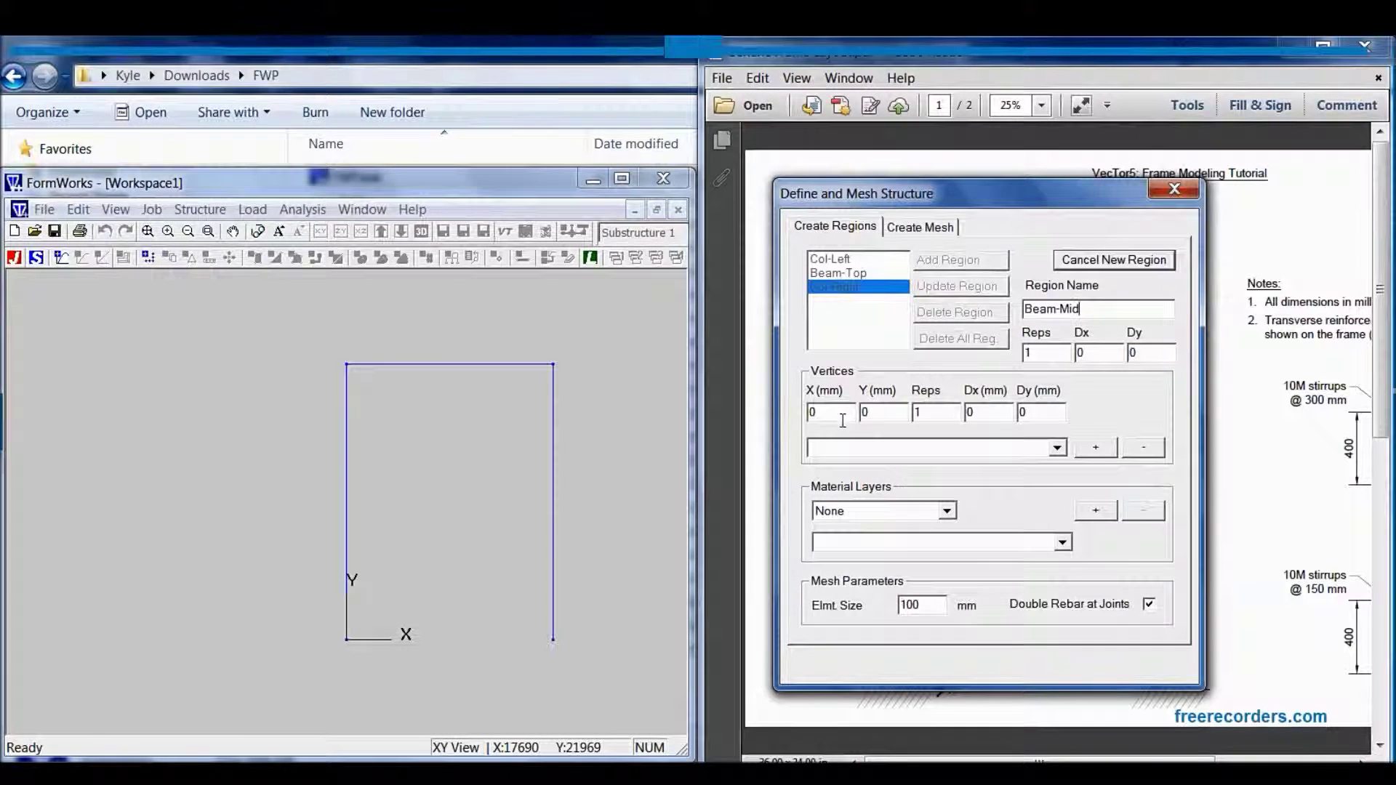
Add vertices at (0, 2000) and (3000, 2000) mm to the Beam-Mid region.
text(2000)
click(1100, 451)
double_click(820, 412)
text(3000)
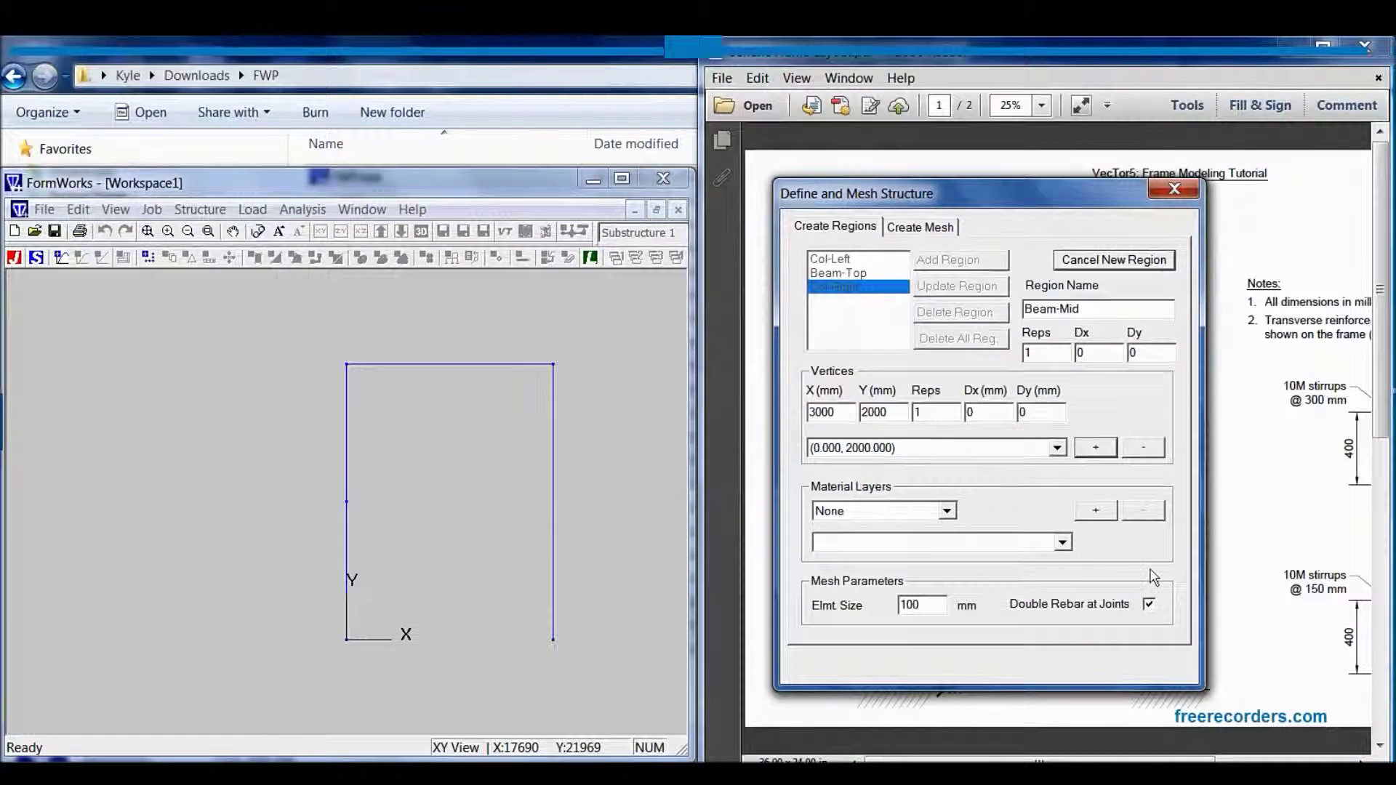
click(1096, 447)
Assign the beam material layer to Beam-Mid with a 200 mm element size and add the region.
click(945, 511)
click(926, 574)
click(1096, 510)
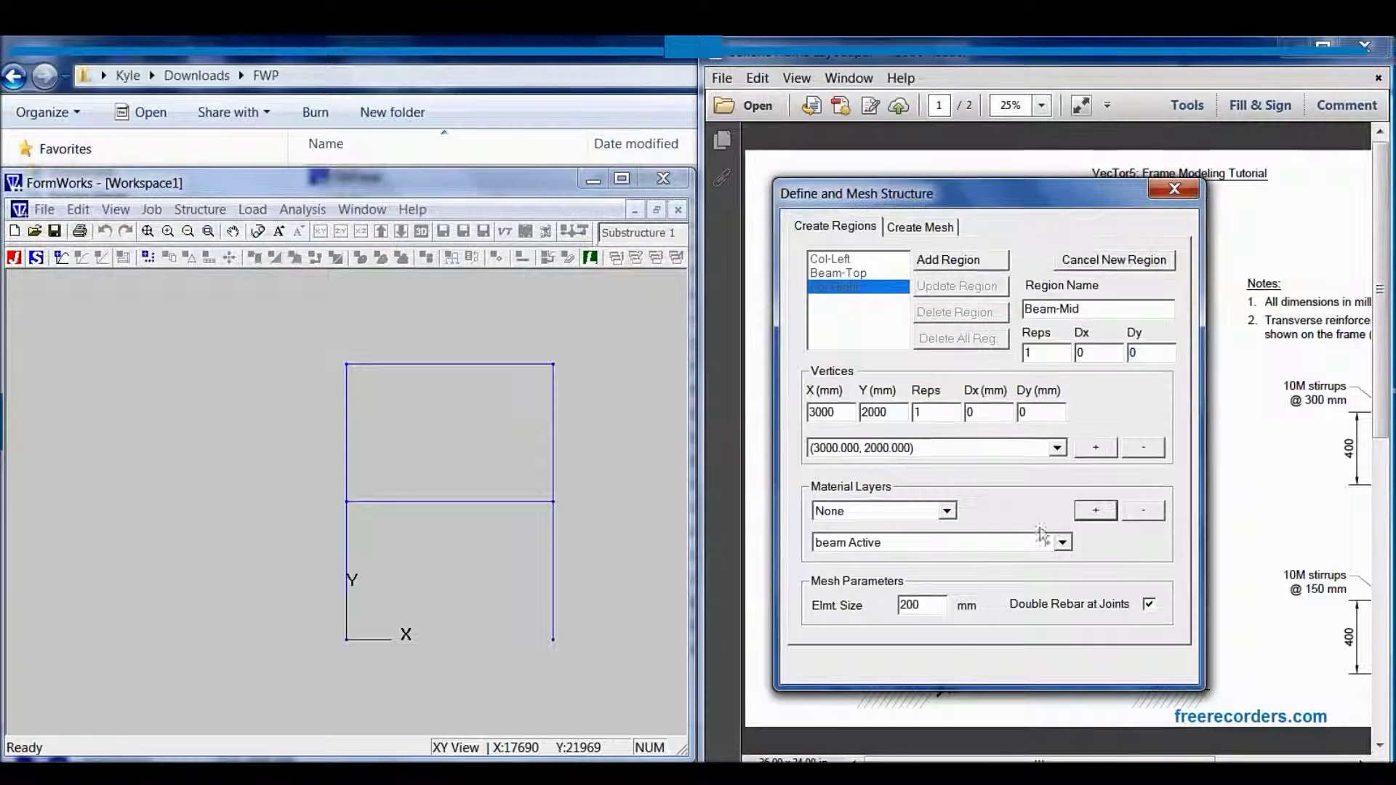
click(978, 266)
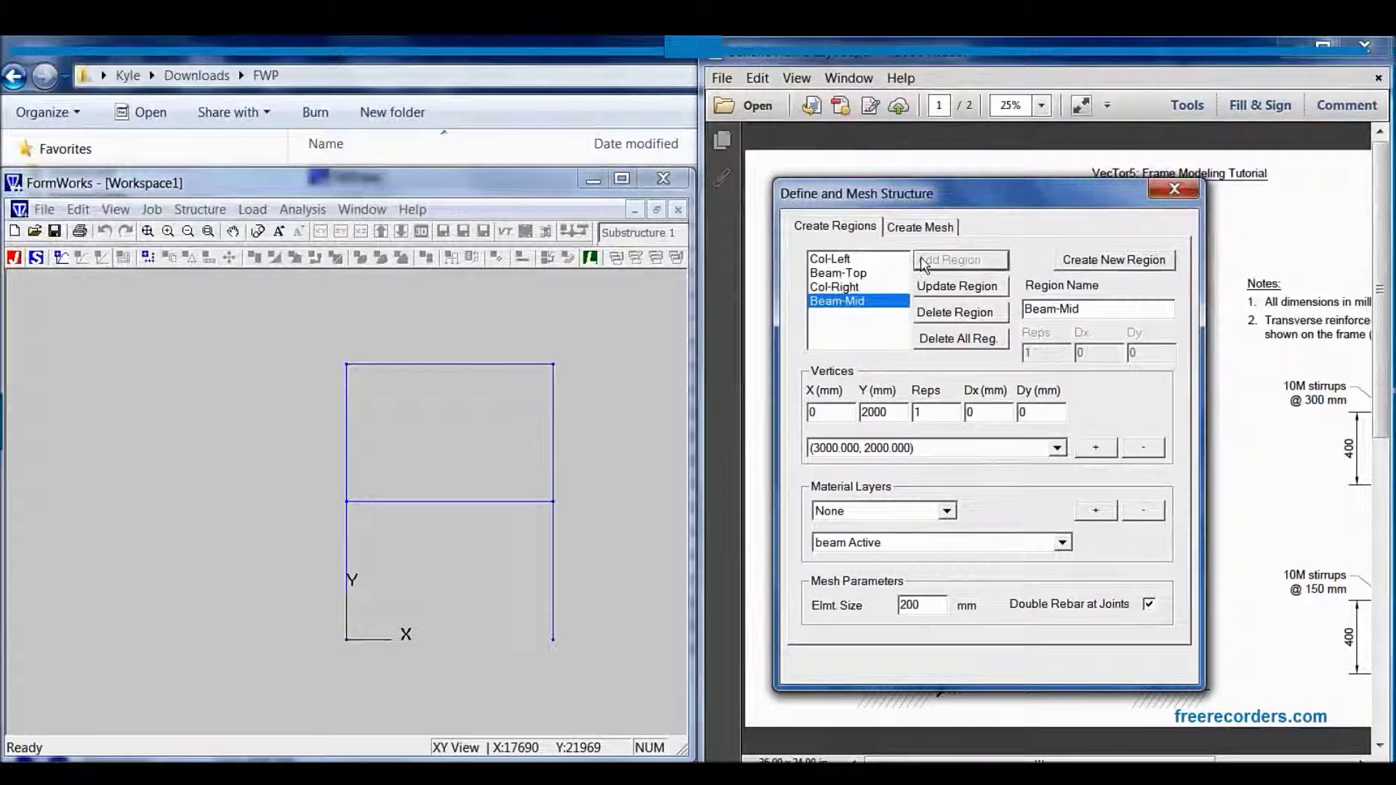
Generate the mesh from the four regions, add it to the structure and finish the mesh definition.
click(920, 229)
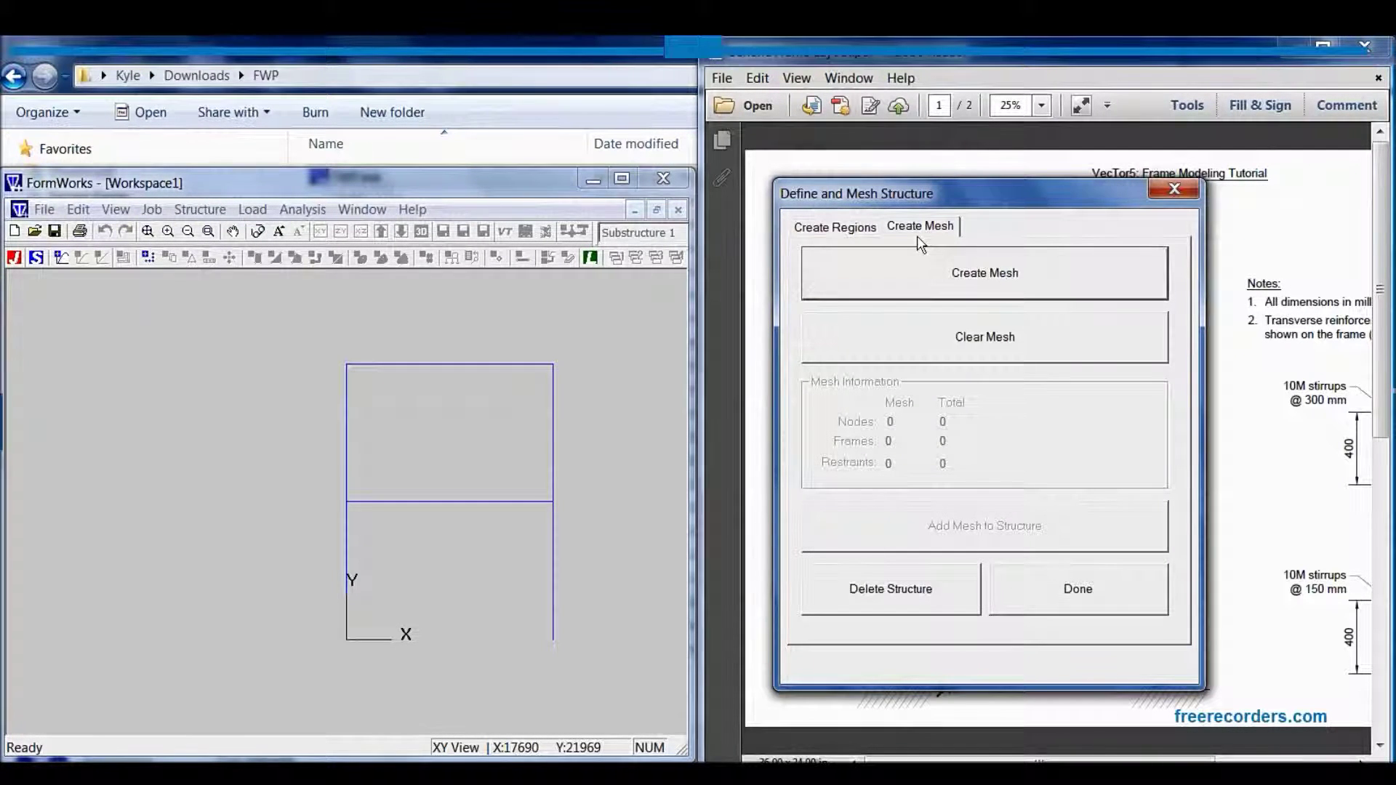
click(943, 290)
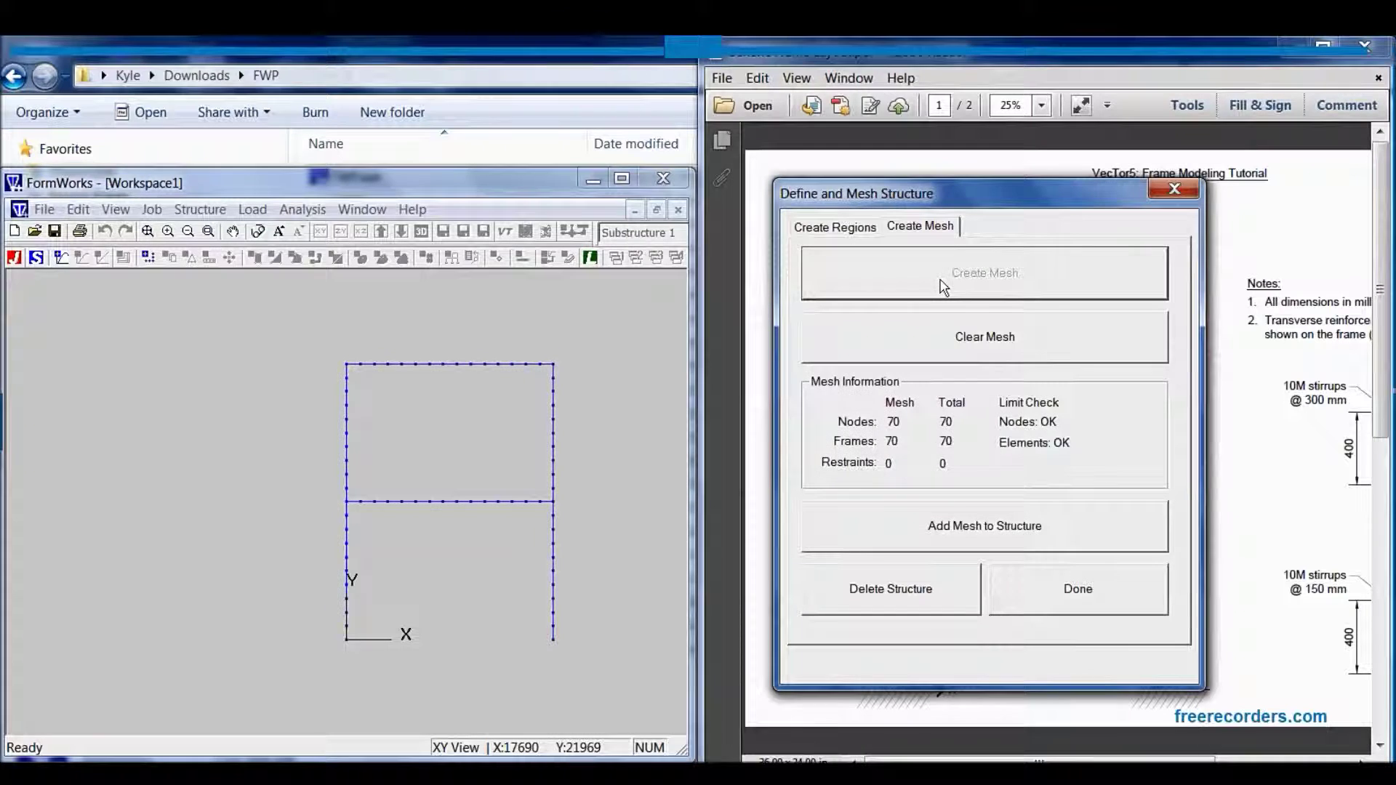
click(980, 526)
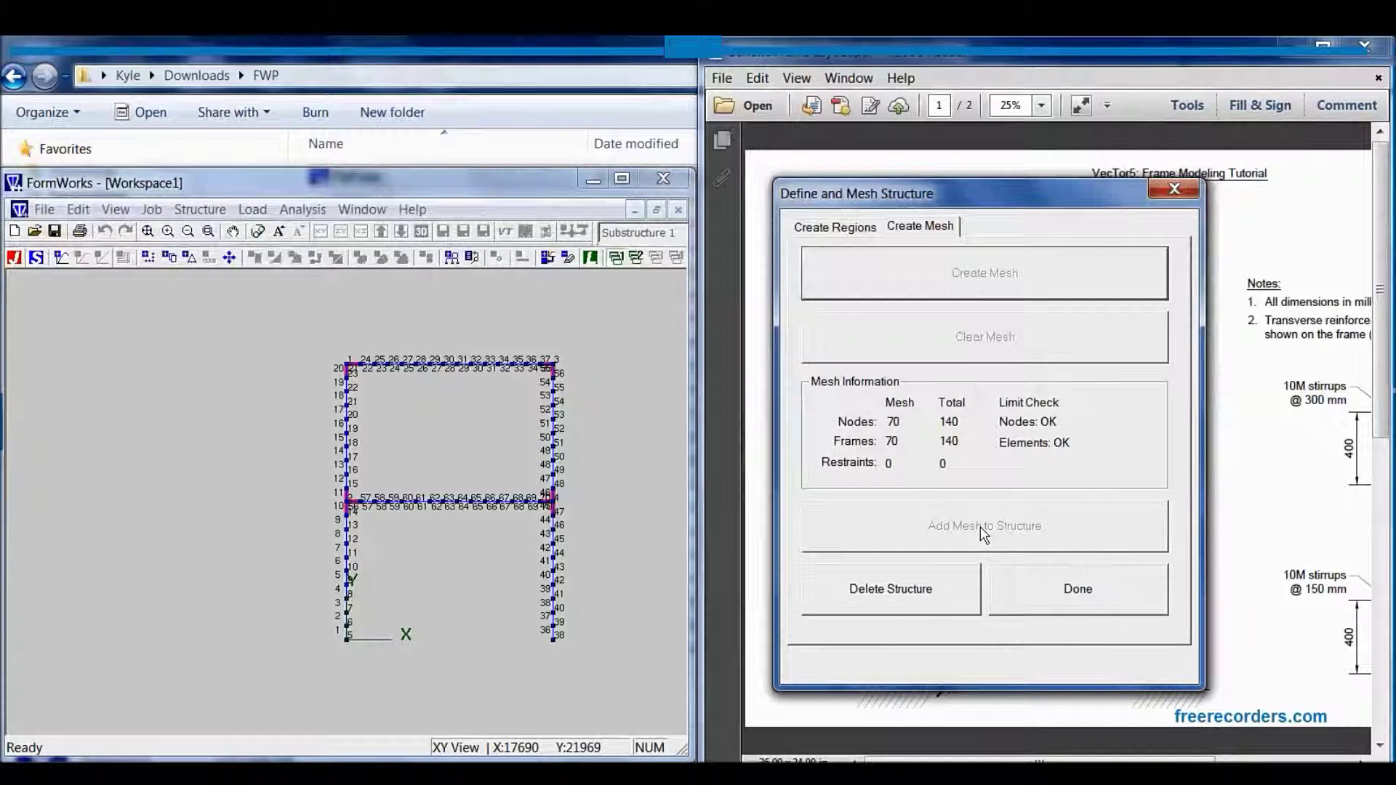
click(1038, 609)
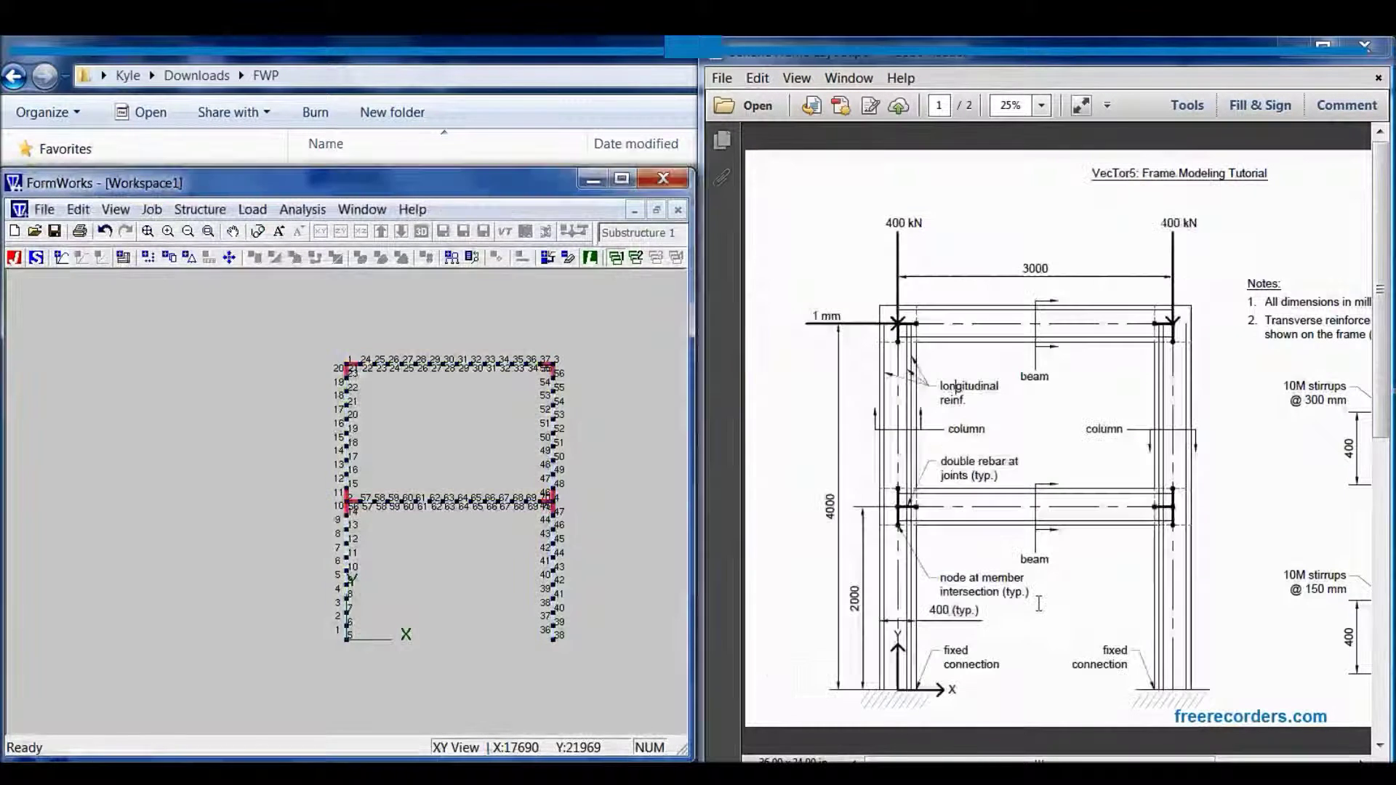
Maximize the FormWorks window and save the workspace as Generic frame.fwp in the Generic Frame folder, replacing the existing file.
click(628, 182)
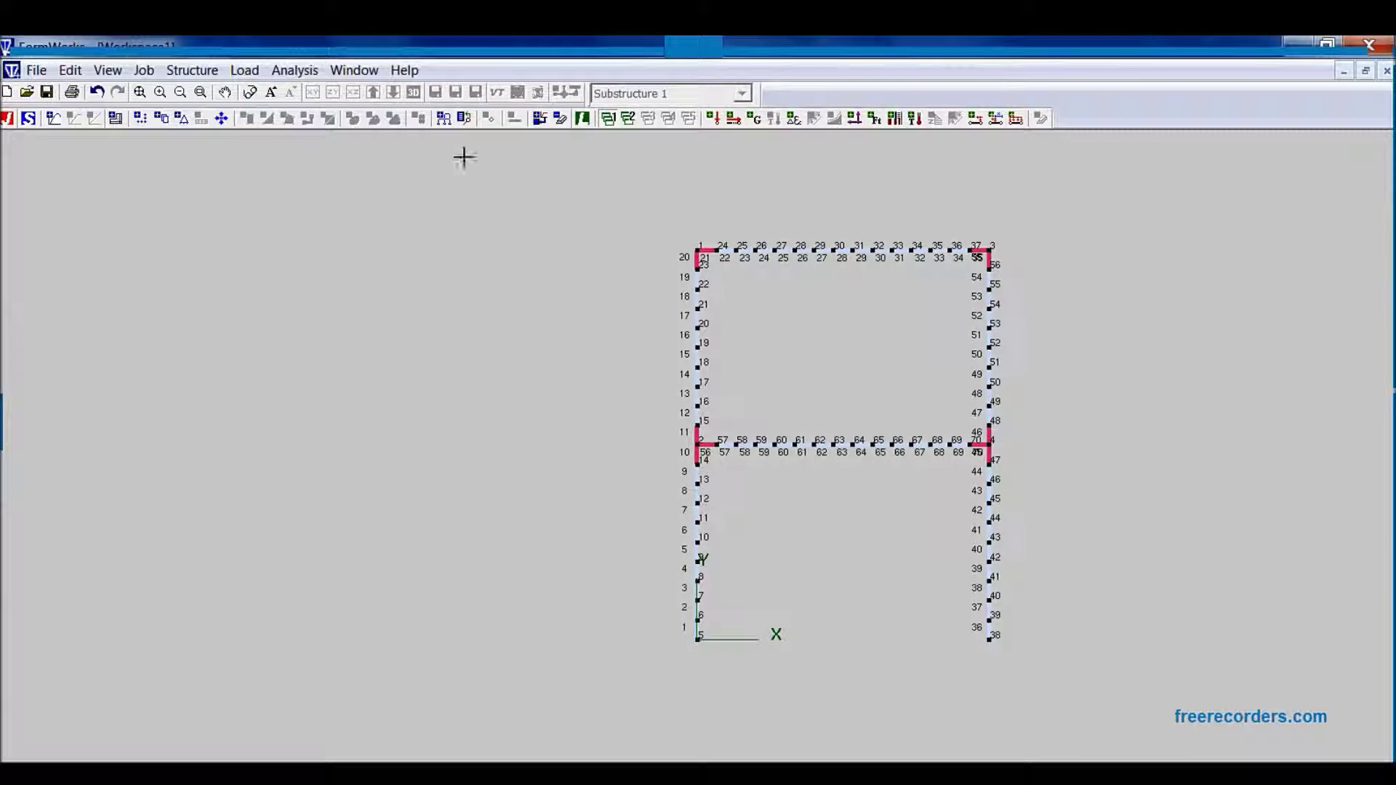
click(139, 92)
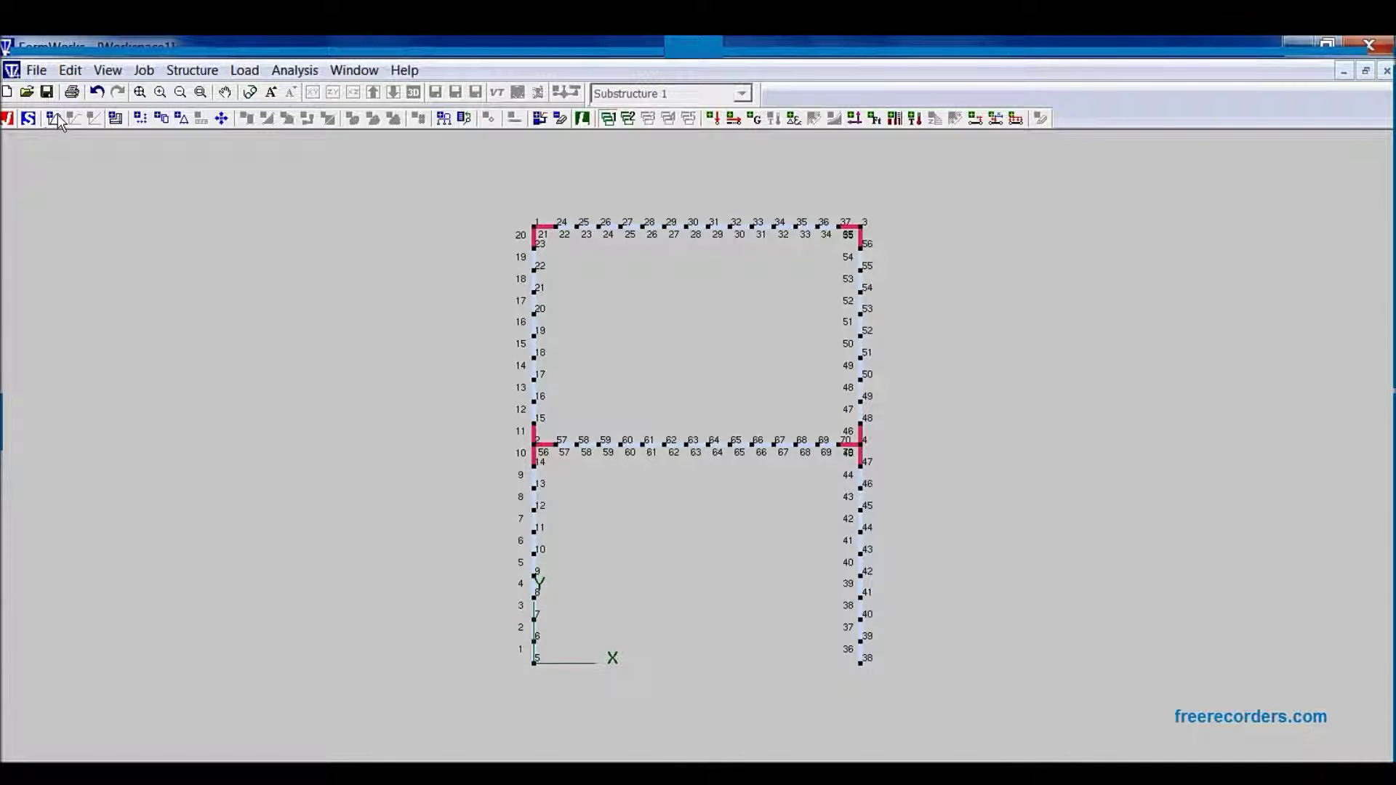
key(ctrl+s)
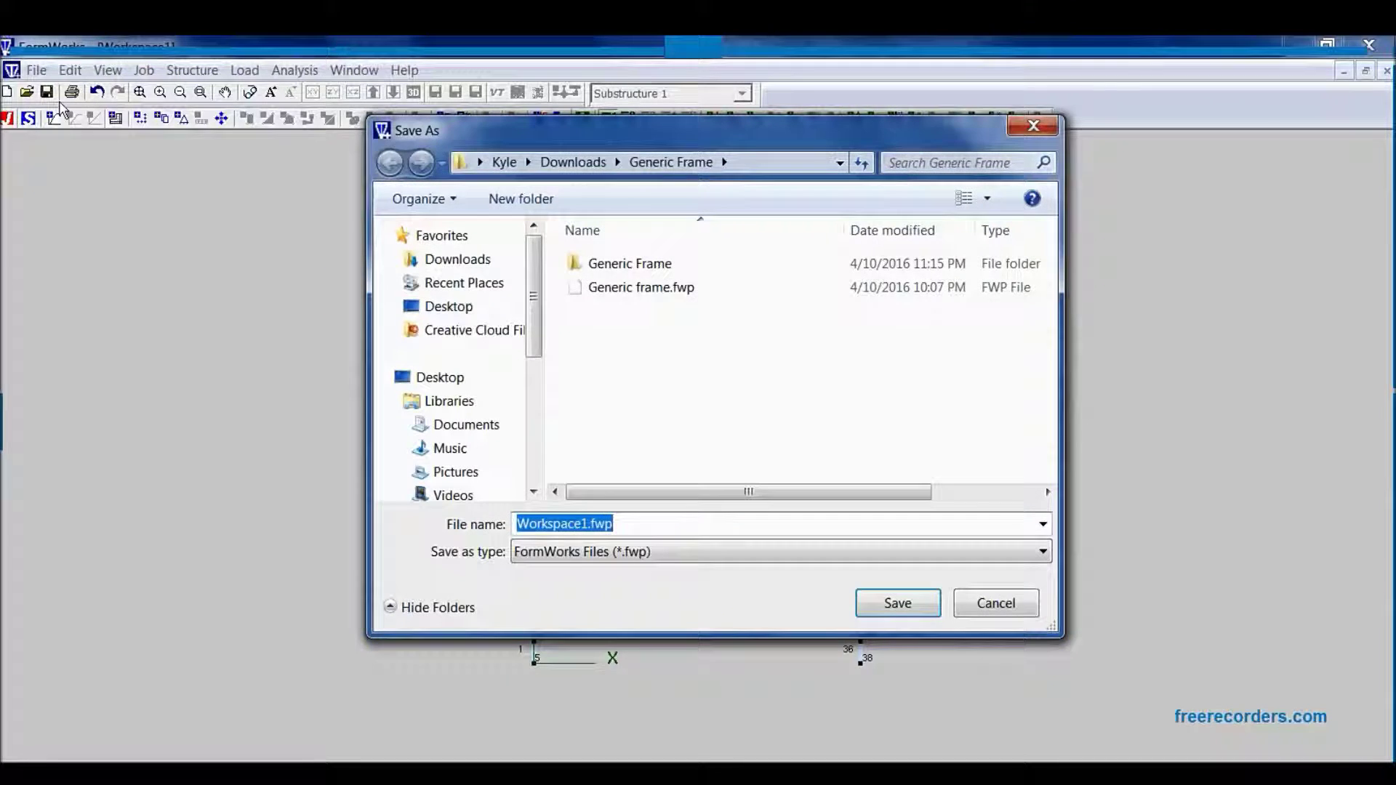
click(647, 287)
click(897, 603)
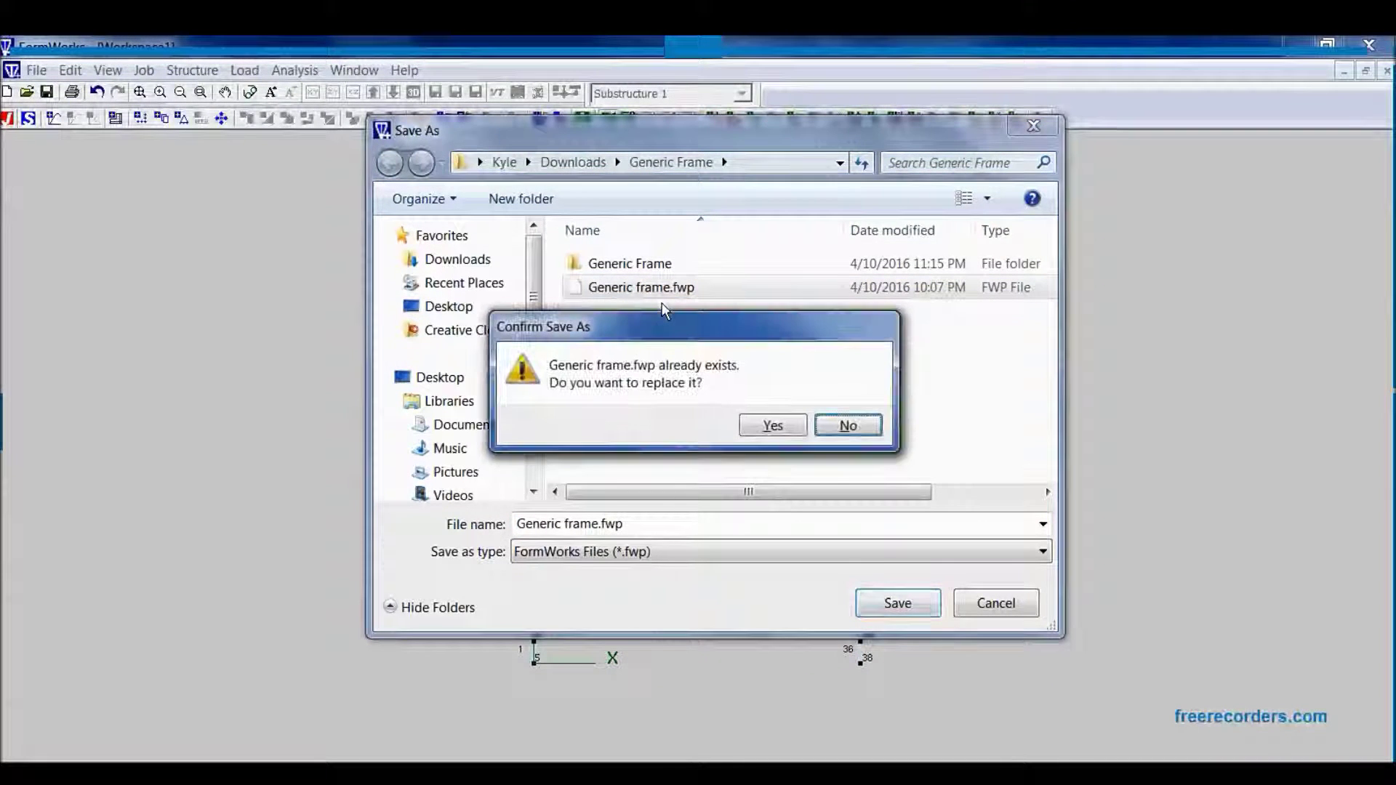
click(773, 424)
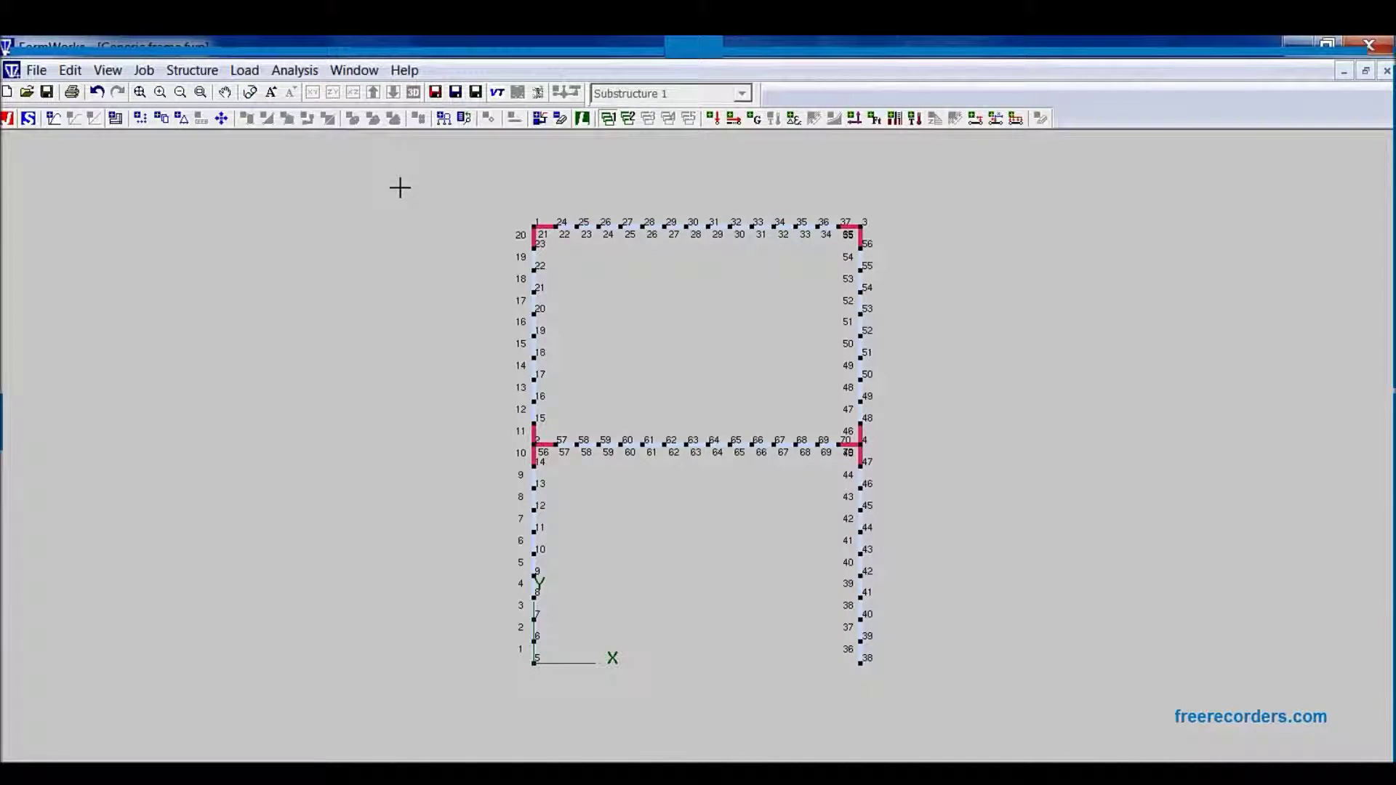
Create a support restraint in DX, DY and DZ at node 5, the left column's base.
click(184, 120)
drag(377, 320, 340, 223)
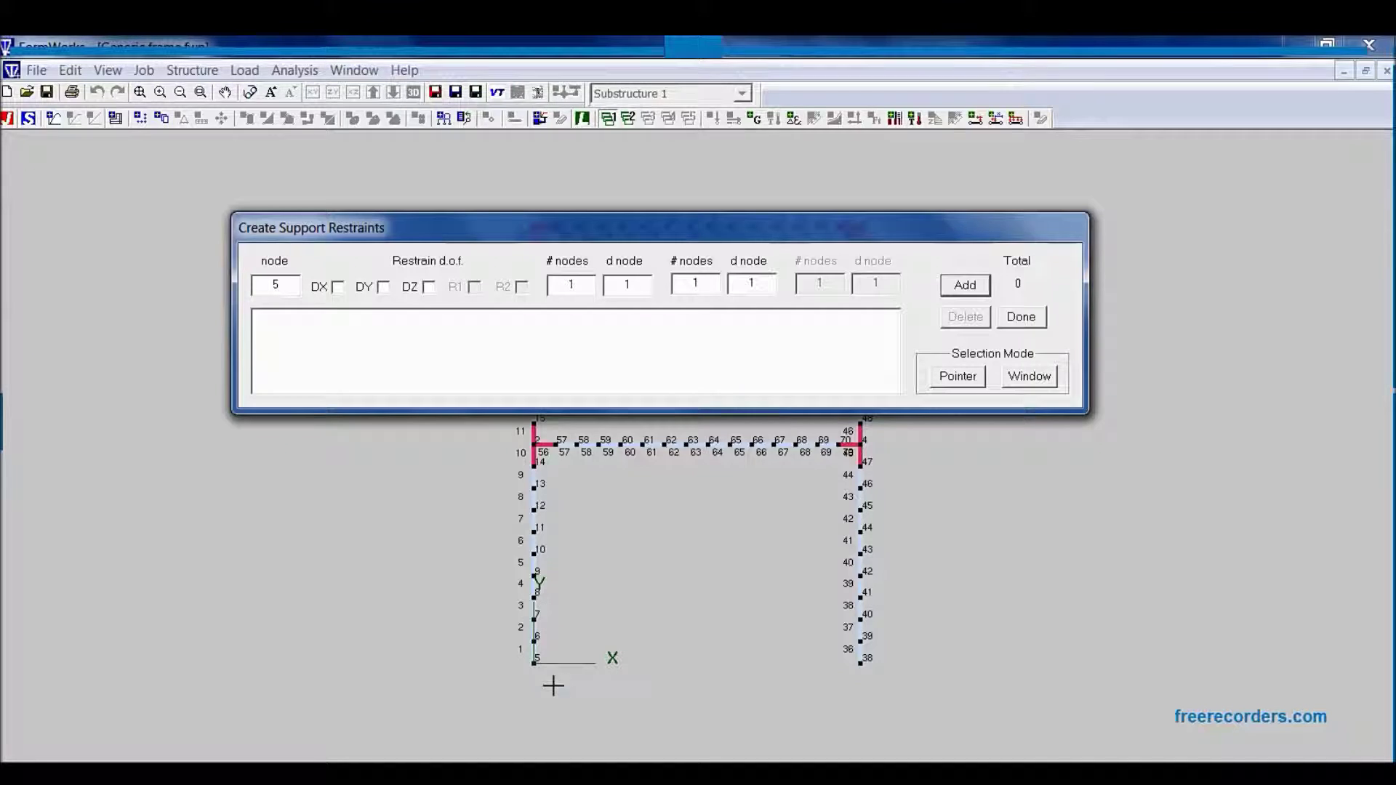
click(333, 291)
click(383, 294)
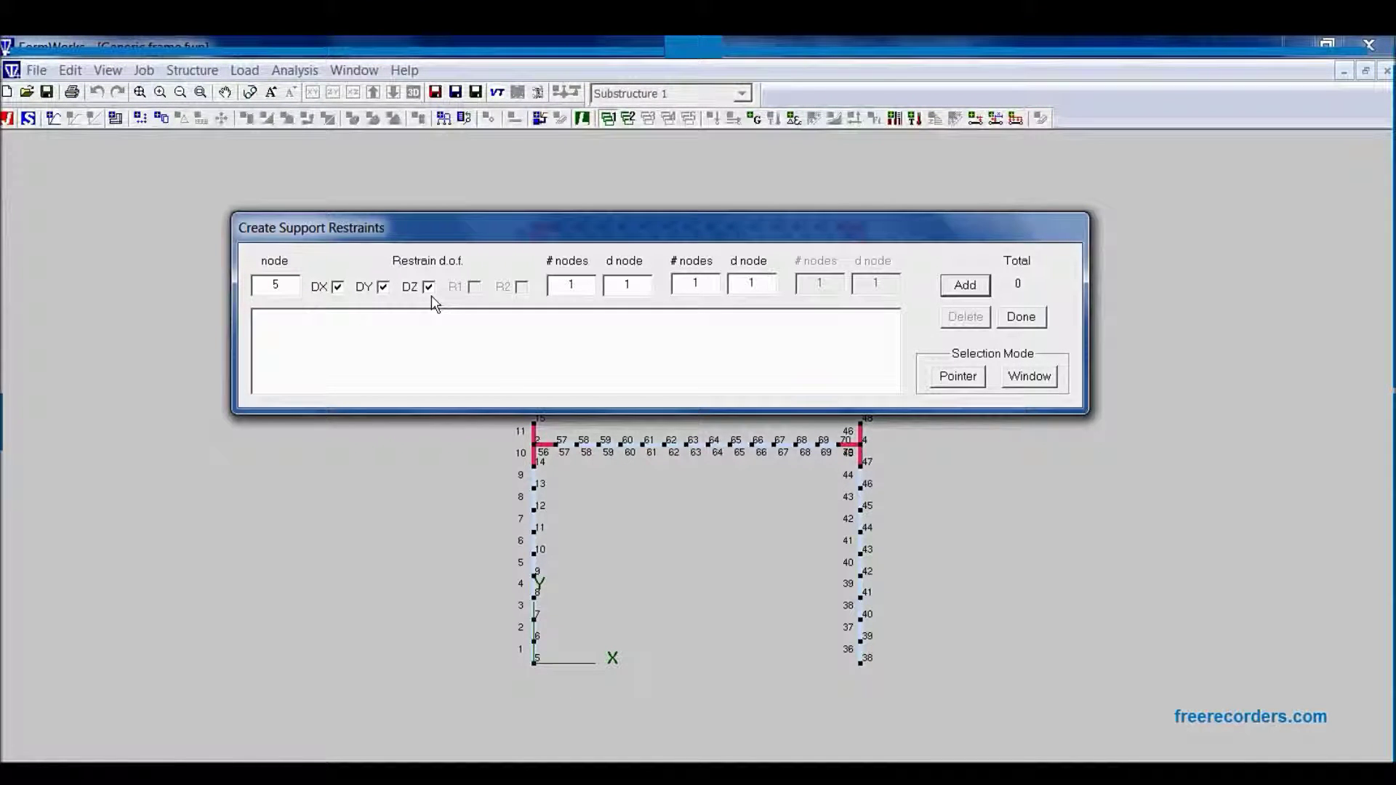
click(987, 286)
Add a support restraint in DX, DY and DZ at node 38, the right column's base, and finish the restraints.
double_click(300, 299)
text(38)
click(337, 287)
click(384, 287)
click(428, 288)
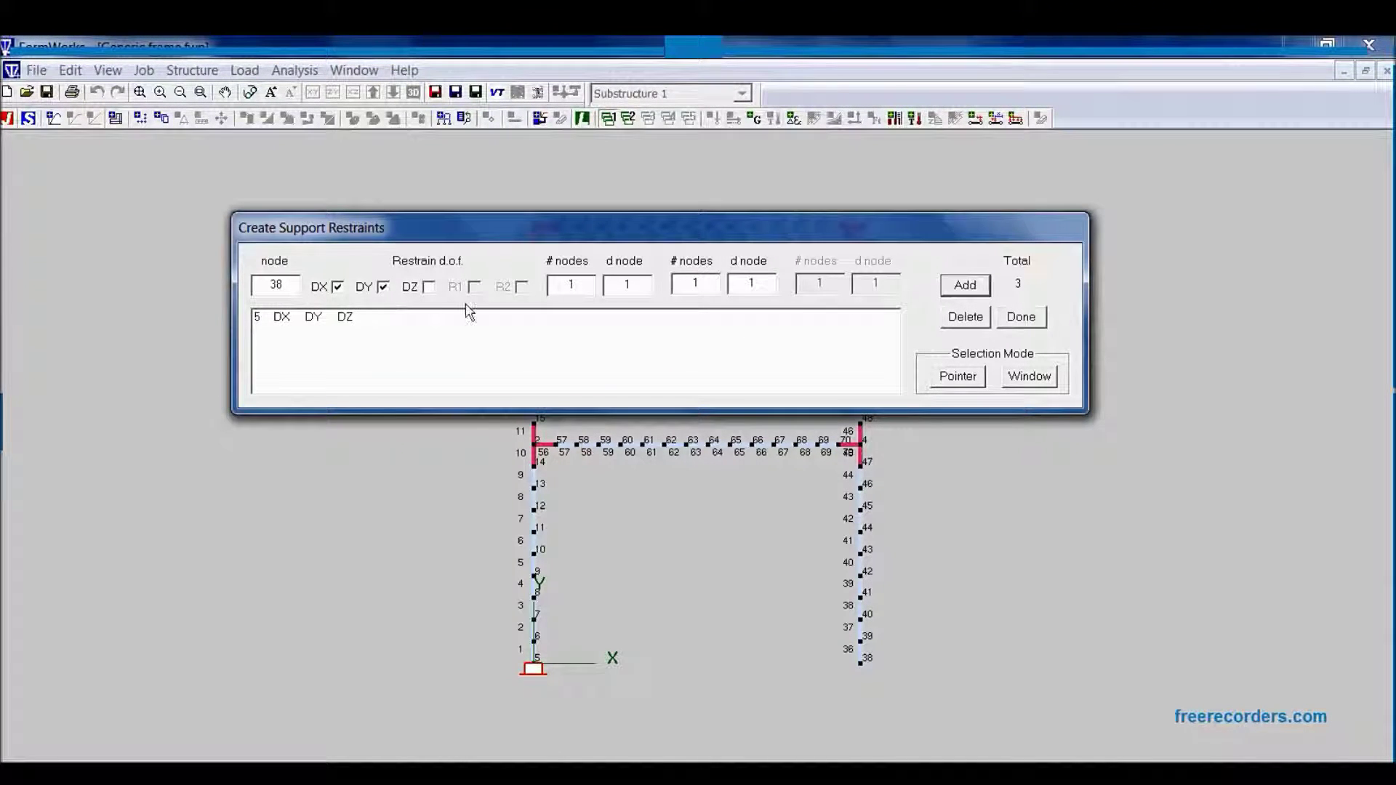
click(971, 285)
click(1029, 320)
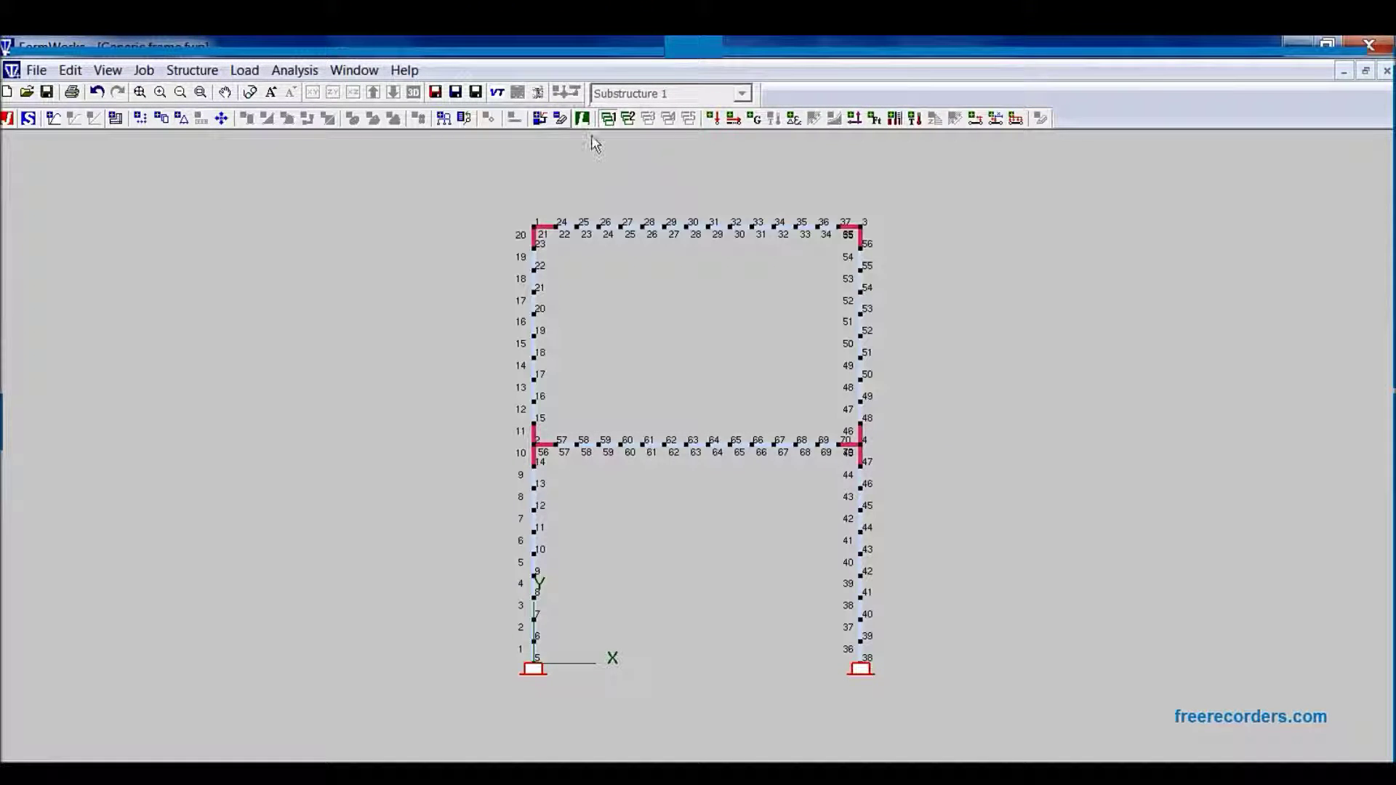
Apply a 1 mm support displacement in the X direction at node 1 for load case 1.
click(736, 130)
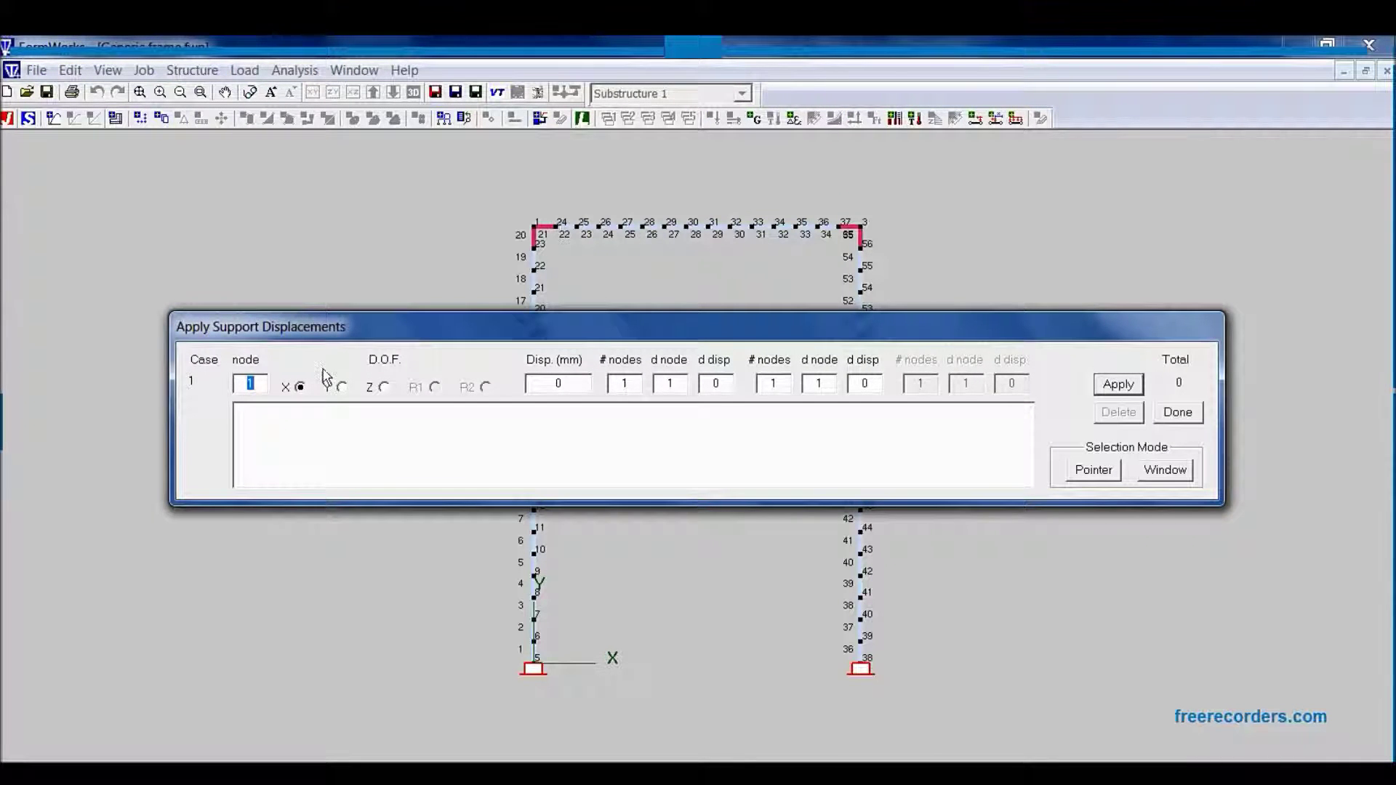
click(567, 391)
text(1)
click(1118, 384)
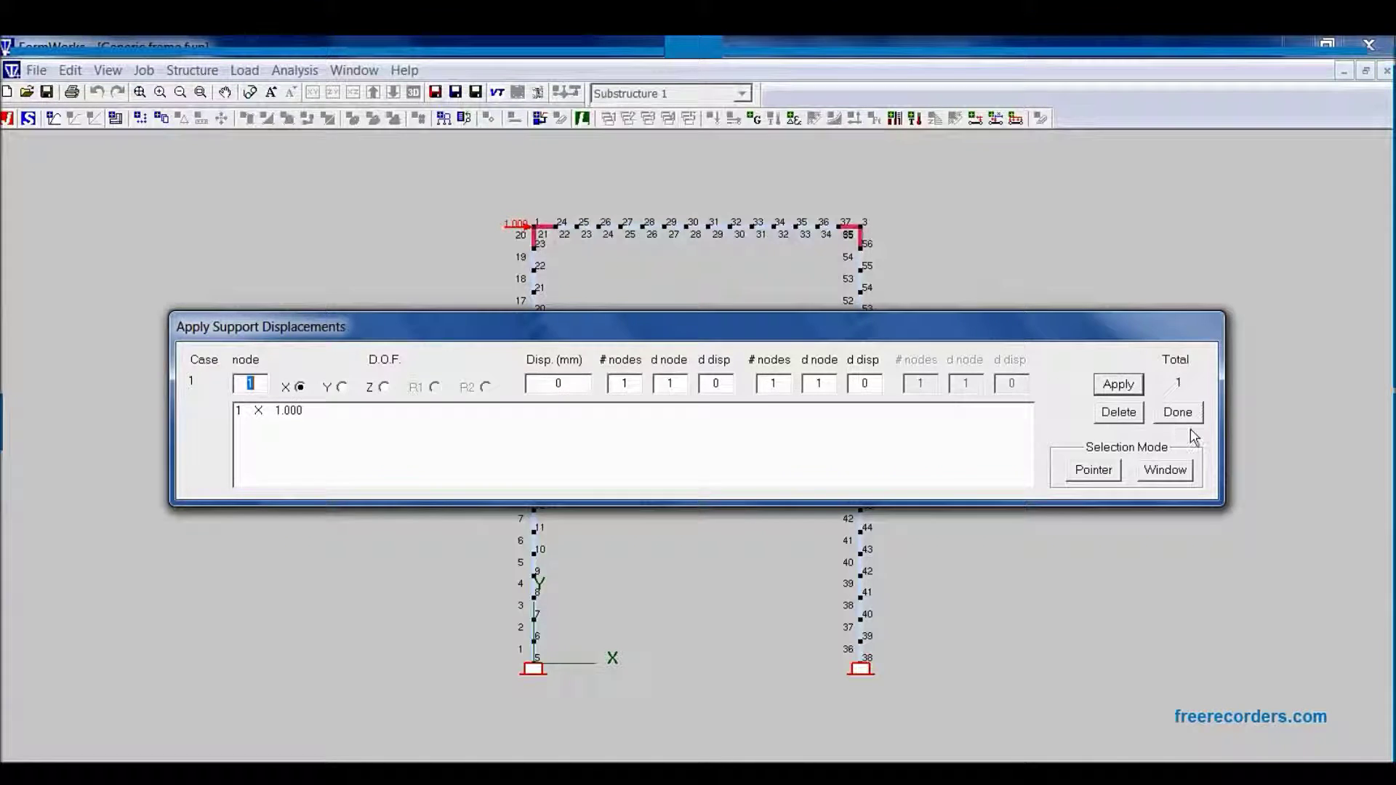
click(1177, 413)
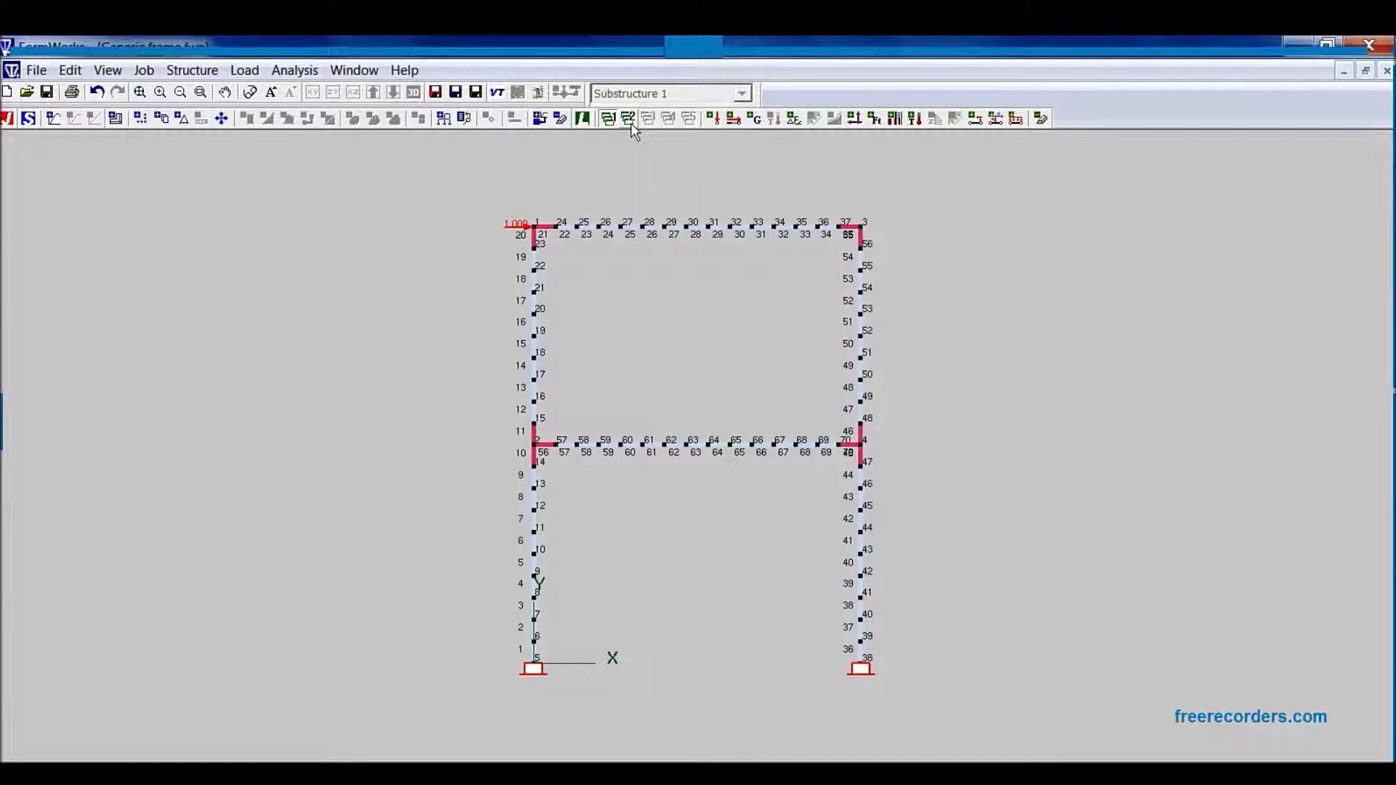
Apply a nodal load Fy of -400 kN at node 1 for load case 2.
click(632, 125)
click(713, 118)
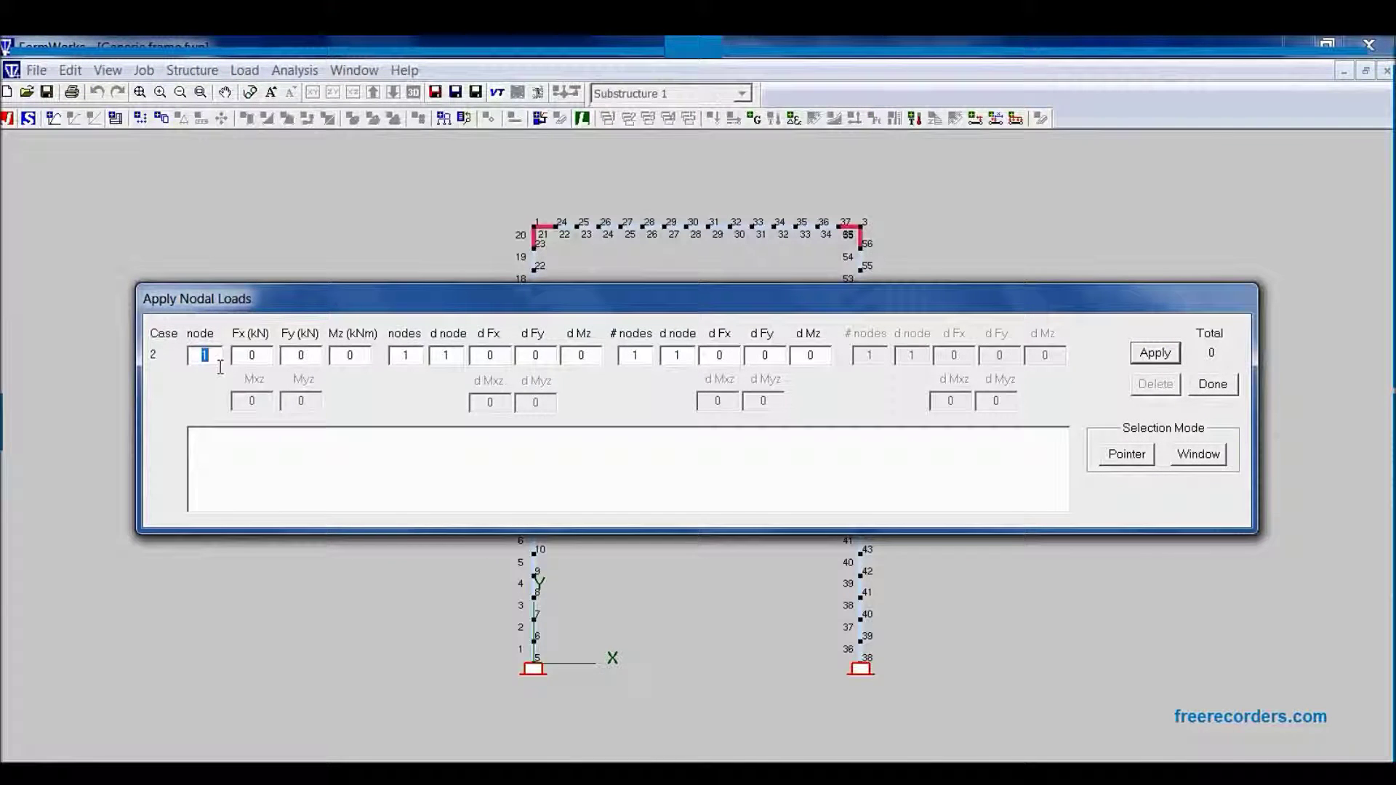
double_click(299, 357)
click(1155, 354)
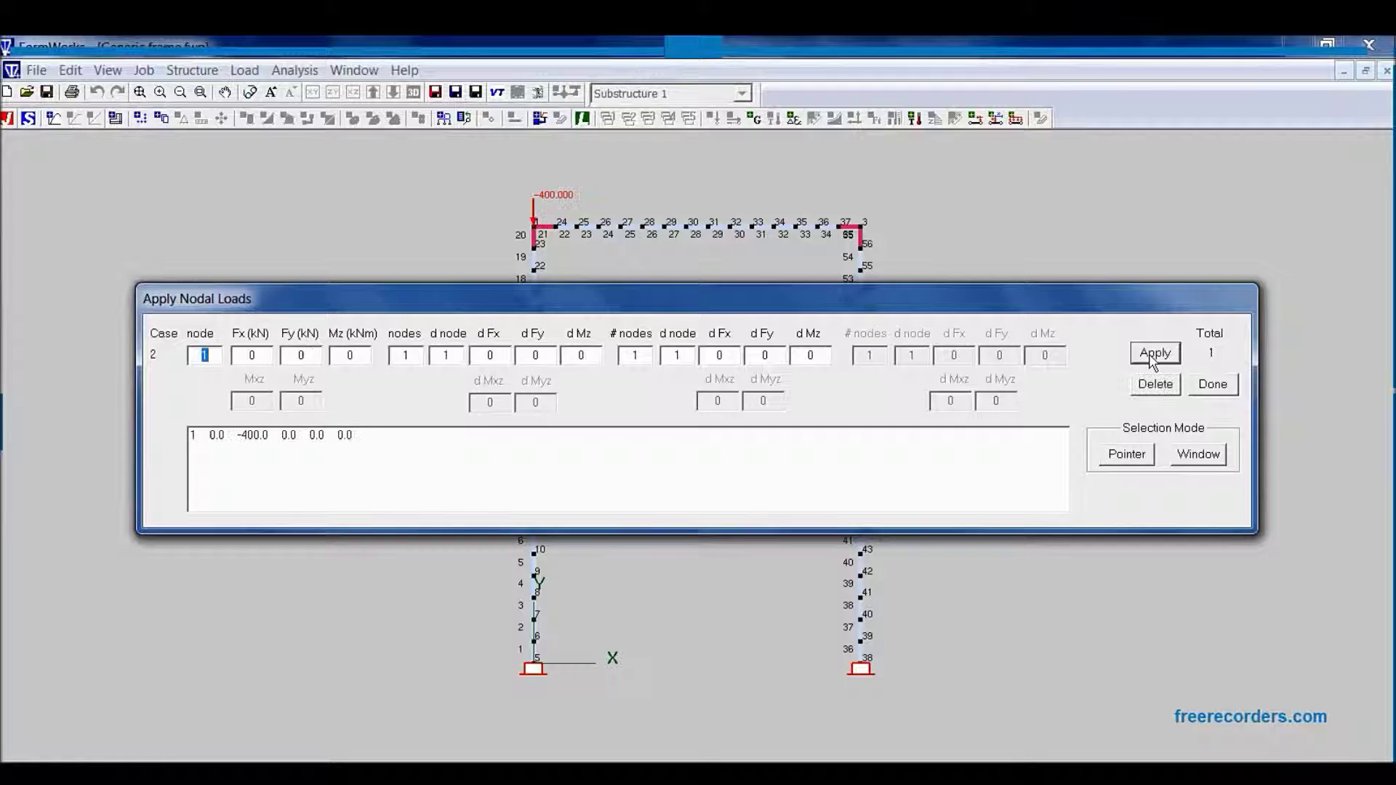
Add a nodal load Fy of -400 kN at node 3 for load case 2 and finish the nodal loads.
text(3)
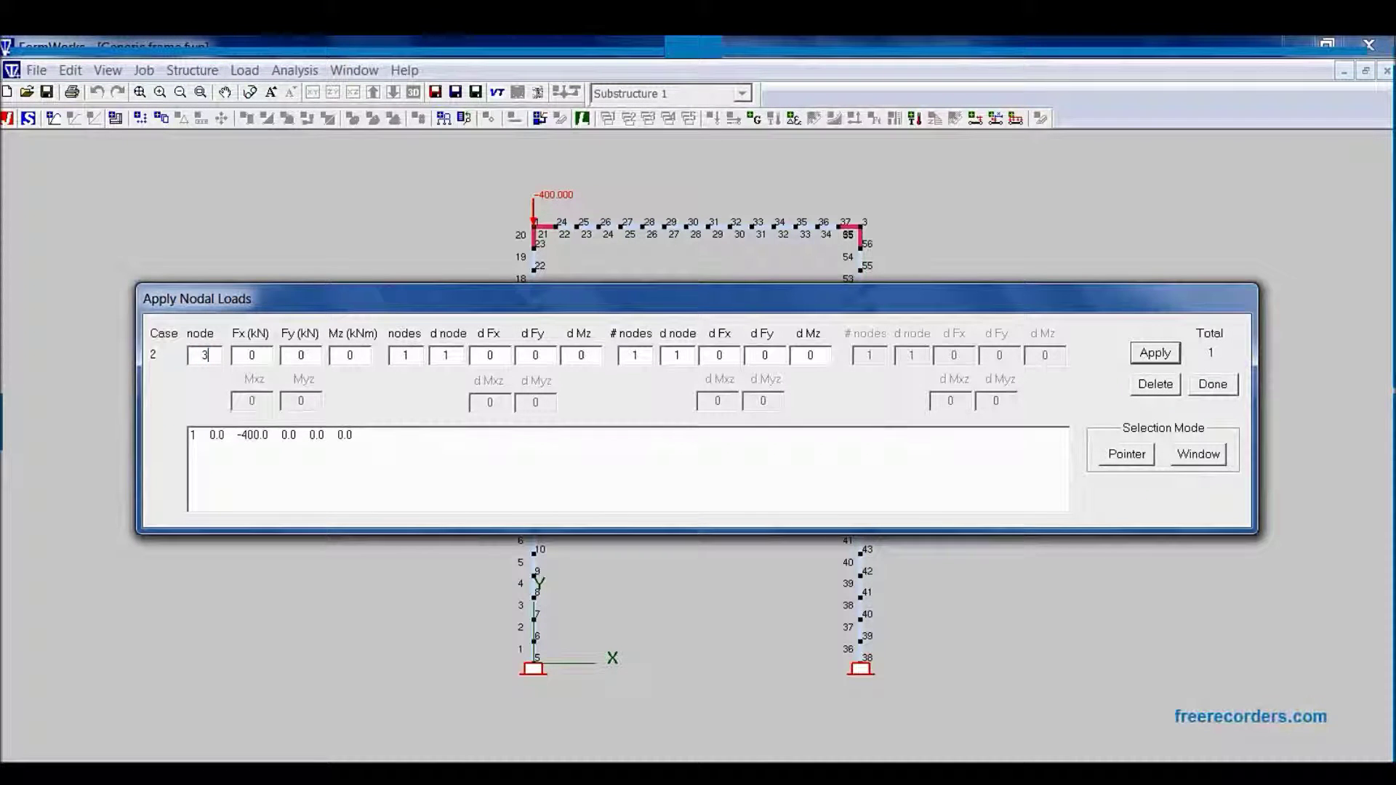
click(301, 355)
text(-400)
click(1167, 360)
click(1213, 384)
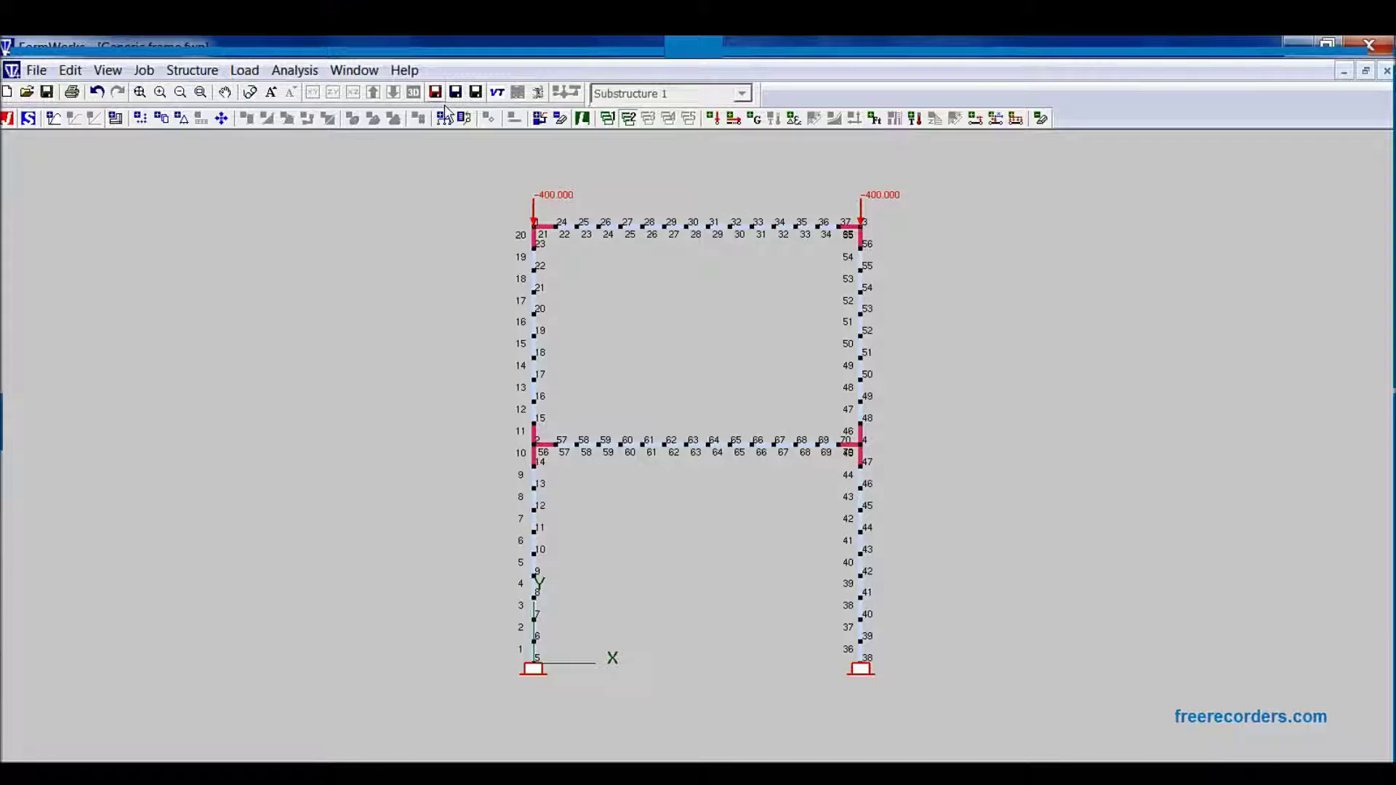
Add all frame elements, 1 to 70, to the element output list with a window selection around the whole frame.
key(Return)
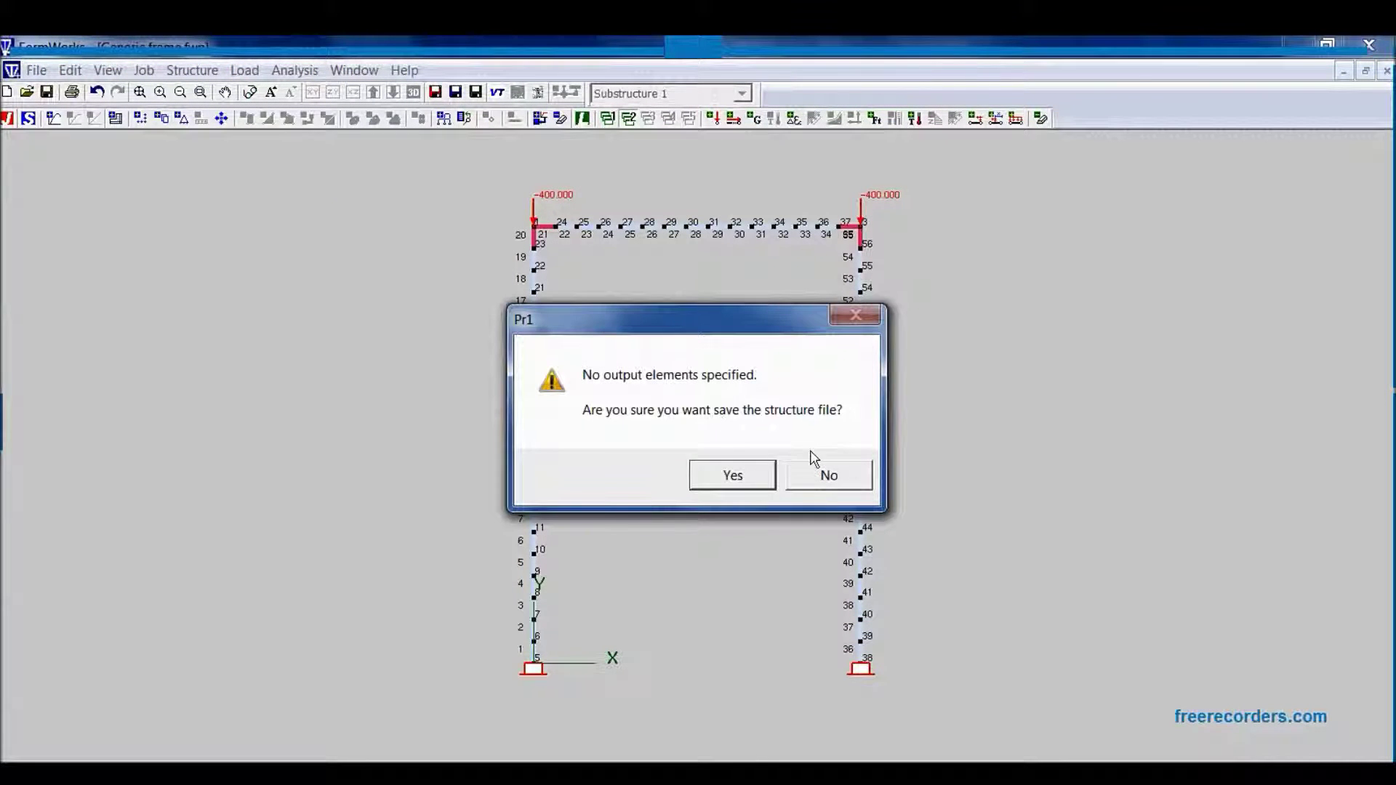
click(809, 484)
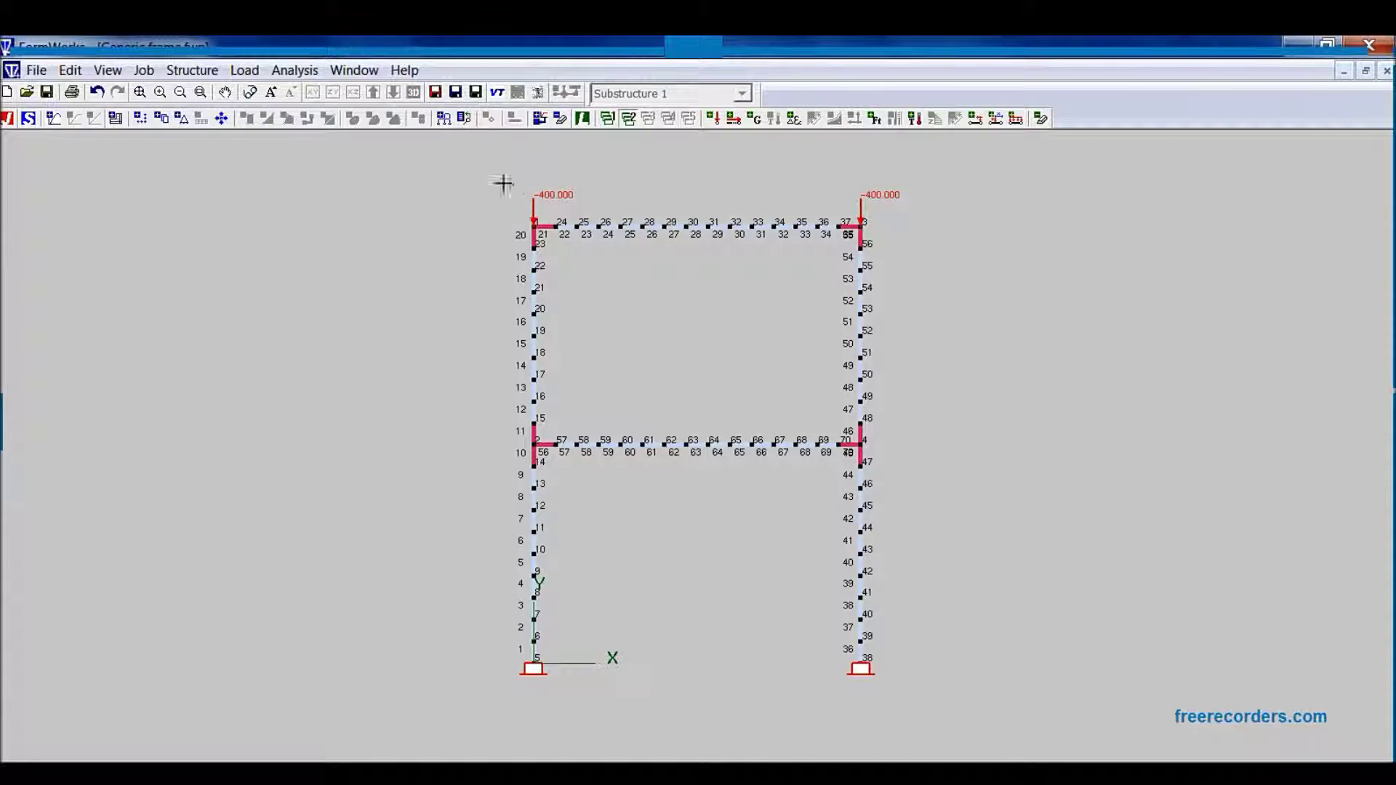
click(476, 128)
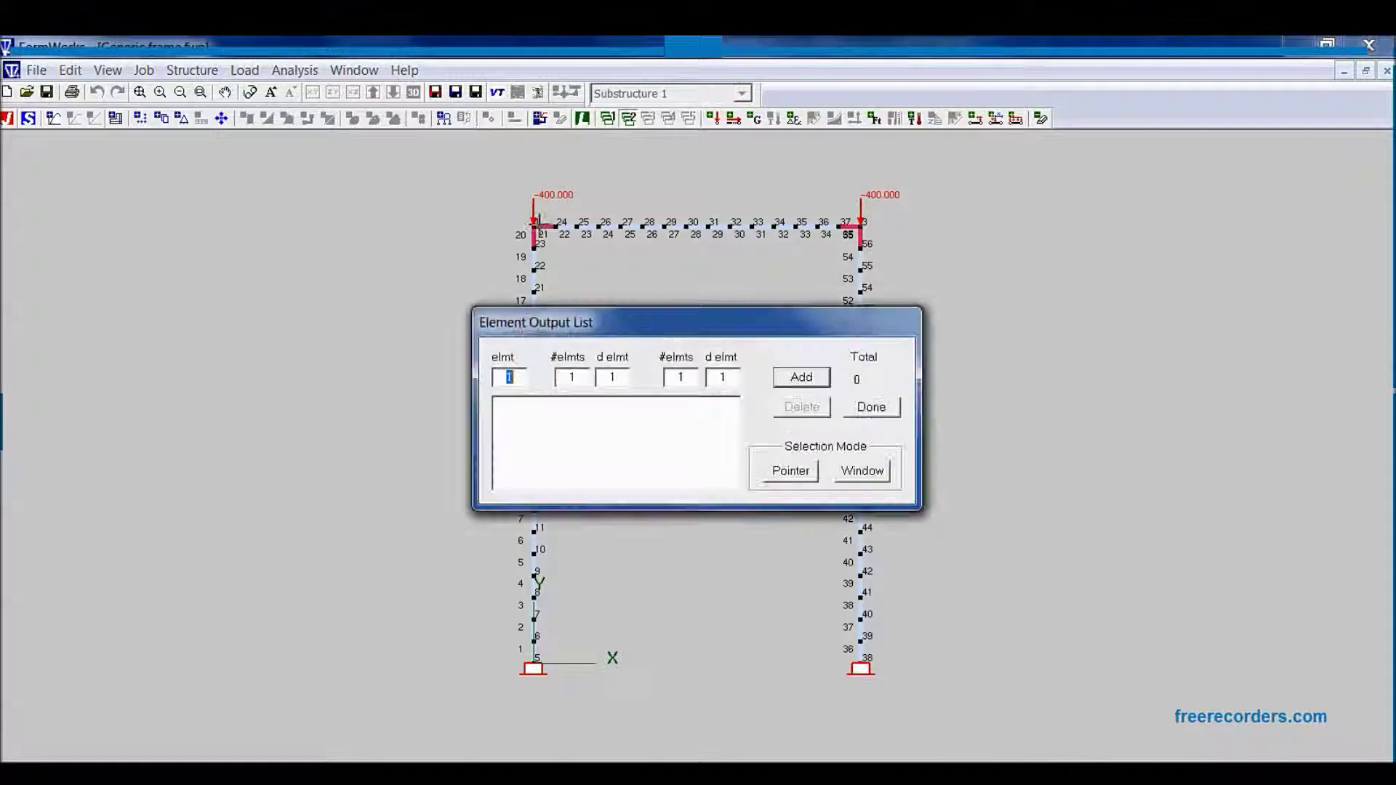
drag(625, 323, 381, 509)
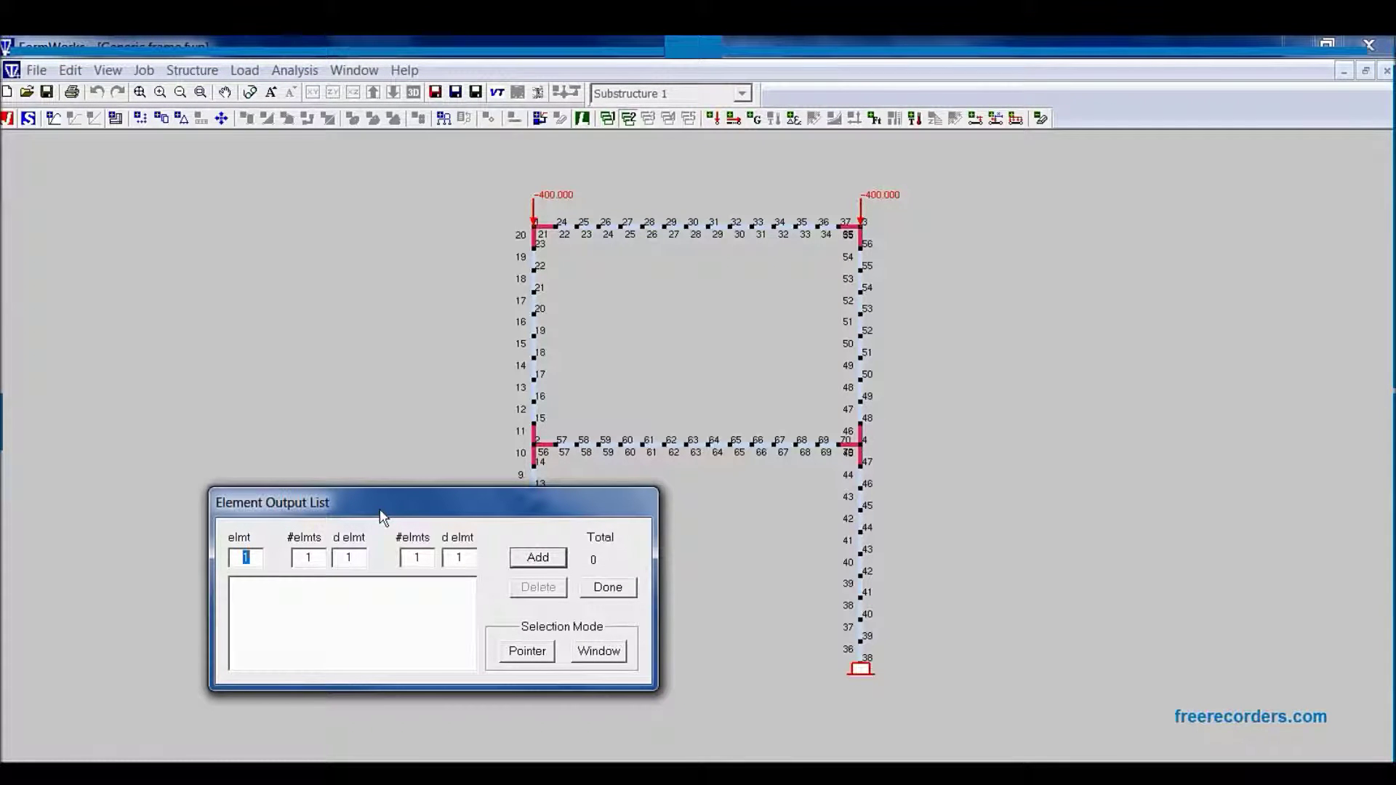
drag(383, 515, 377, 540)
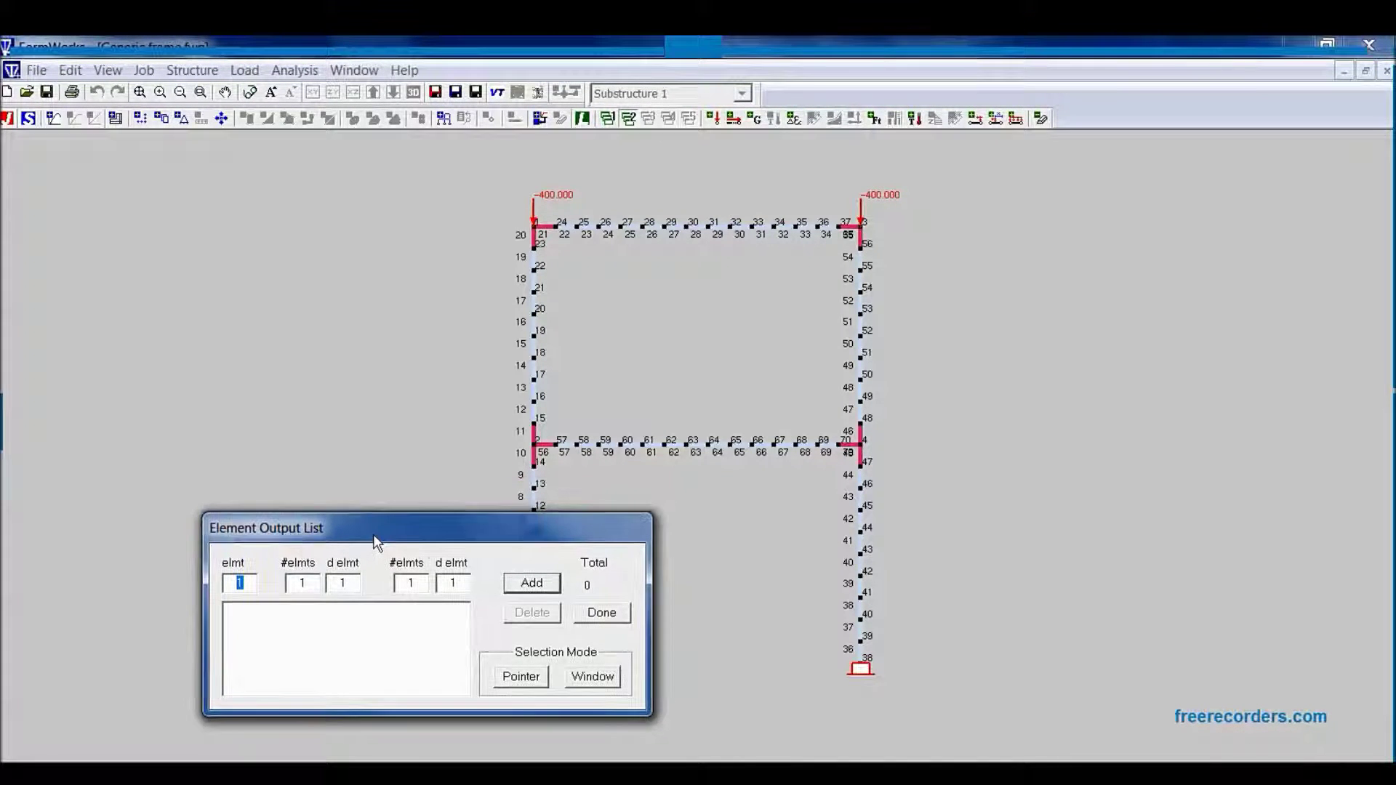
click(588, 683)
drag(477, 174, 984, 749)
click(539, 586)
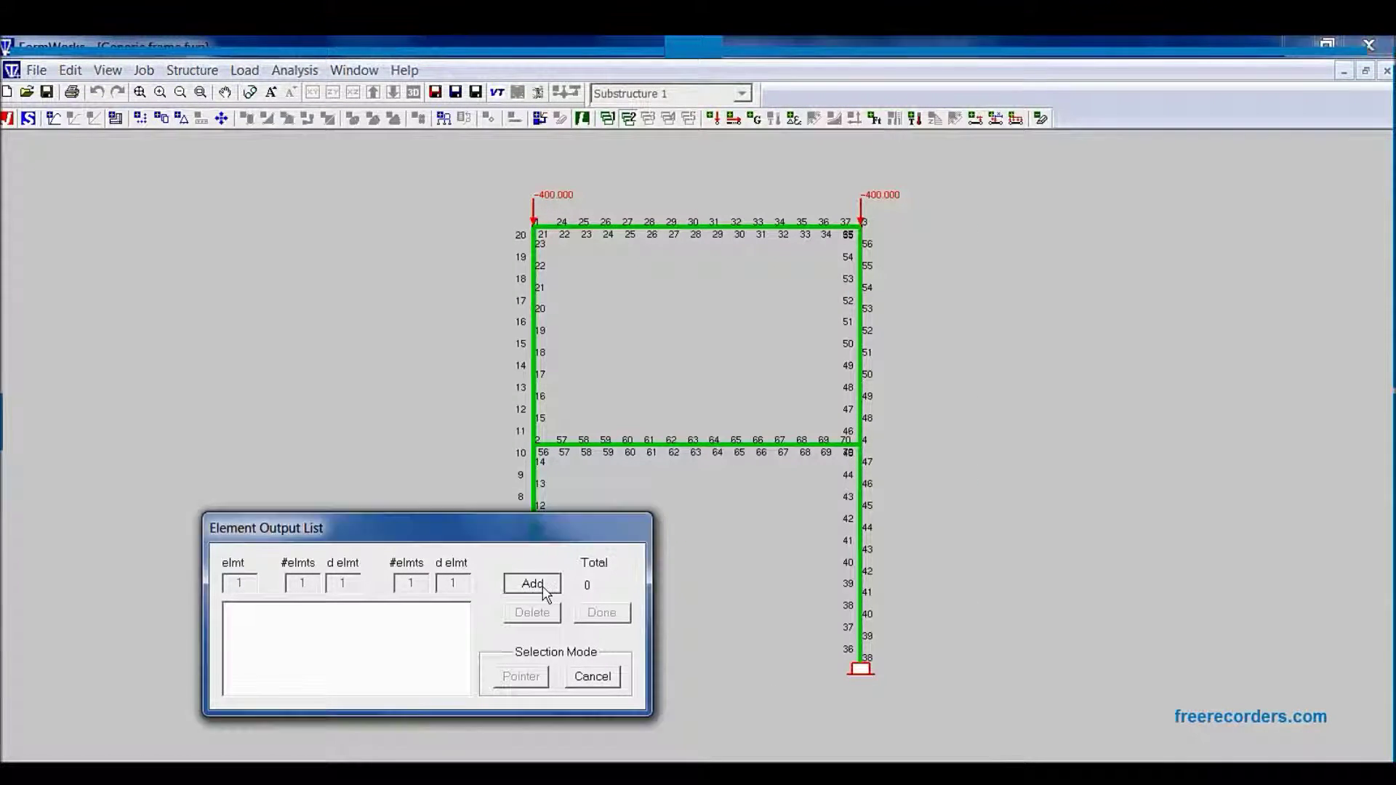
drag(461, 626, 460, 699)
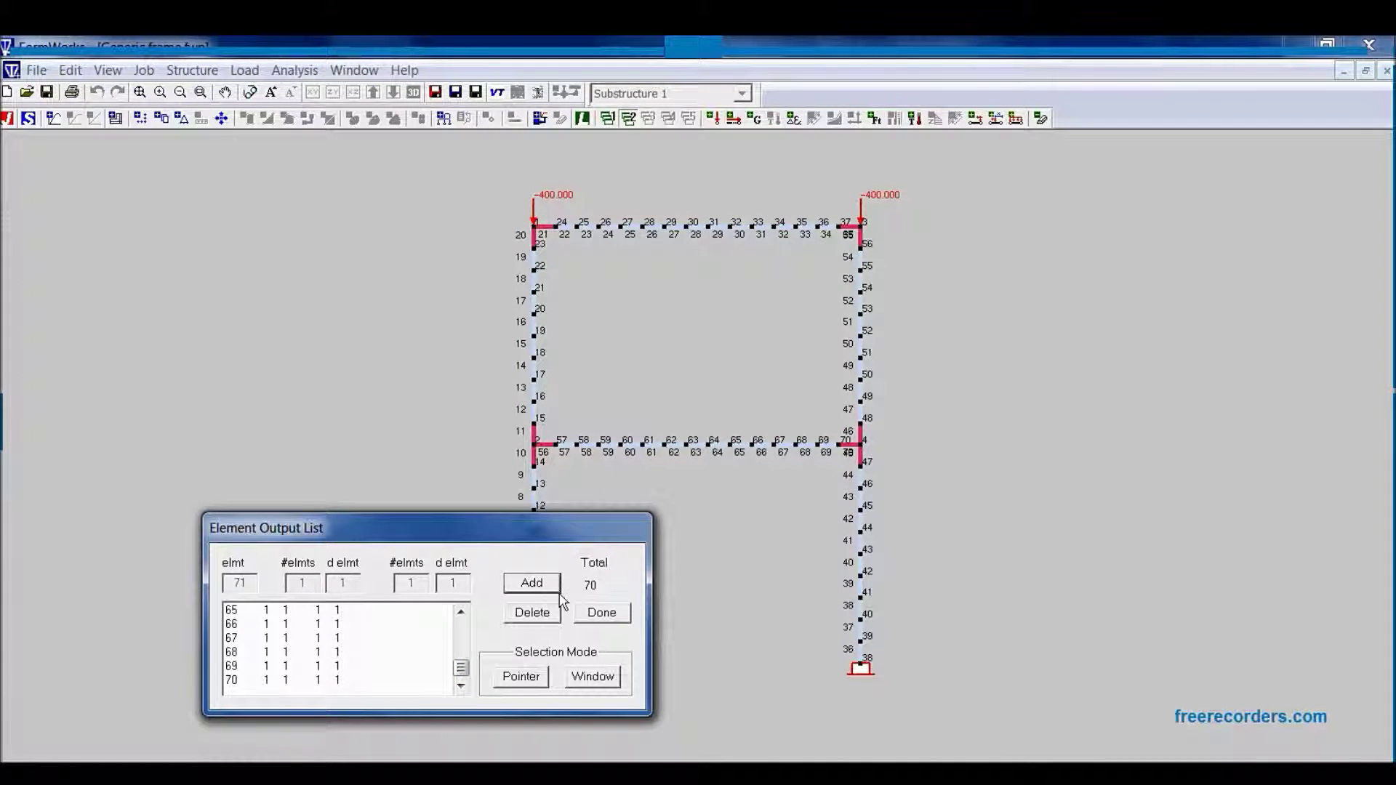
click(604, 614)
click(435, 92)
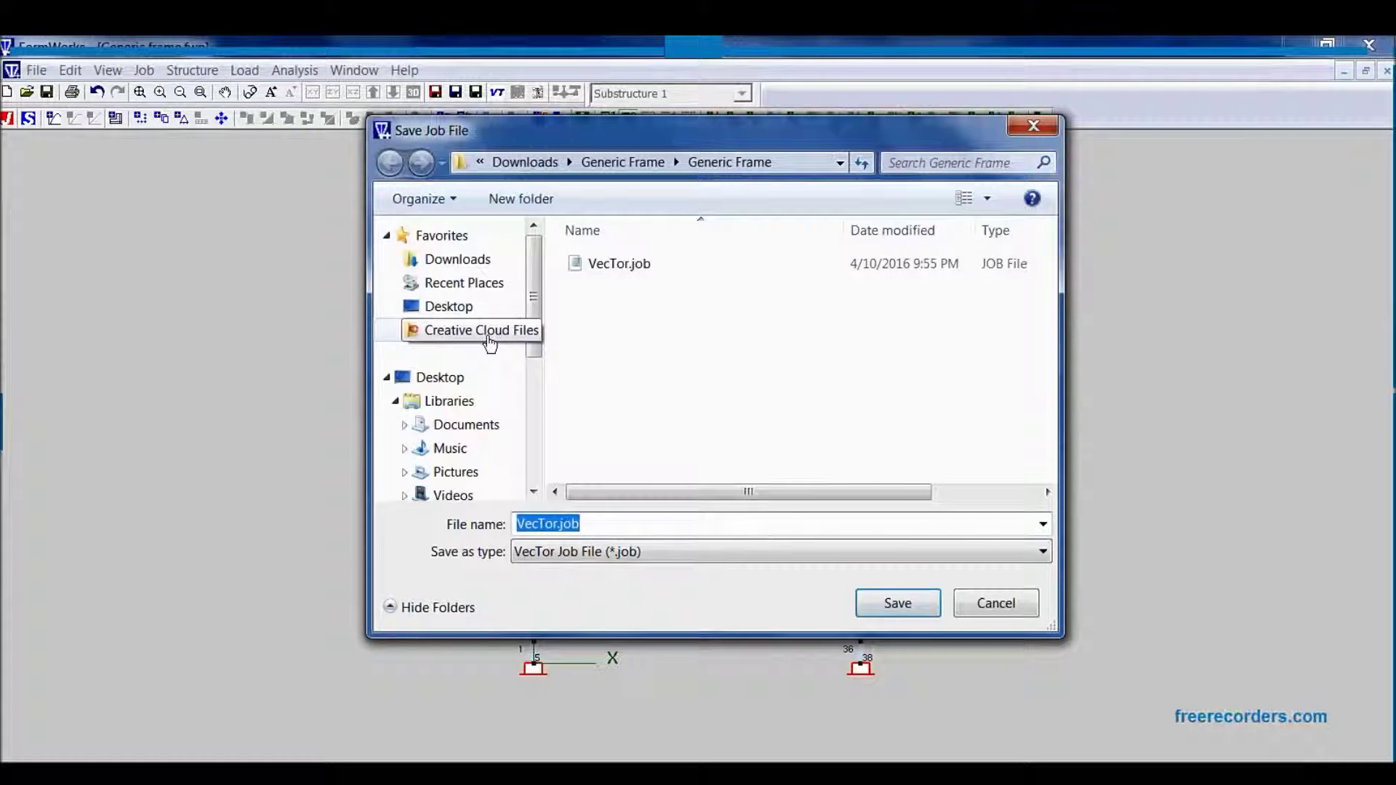
key(Escape)
click(470, 100)
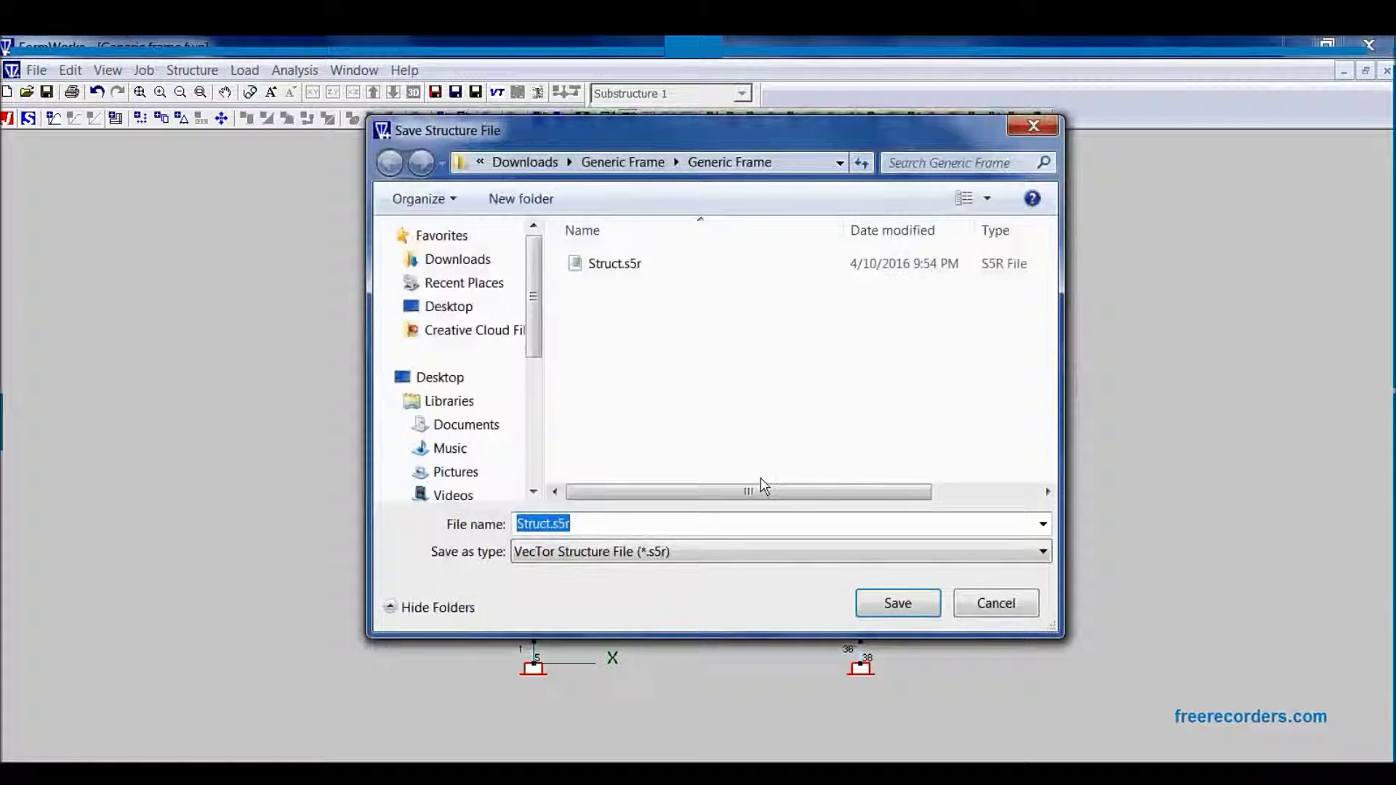
key(Return)
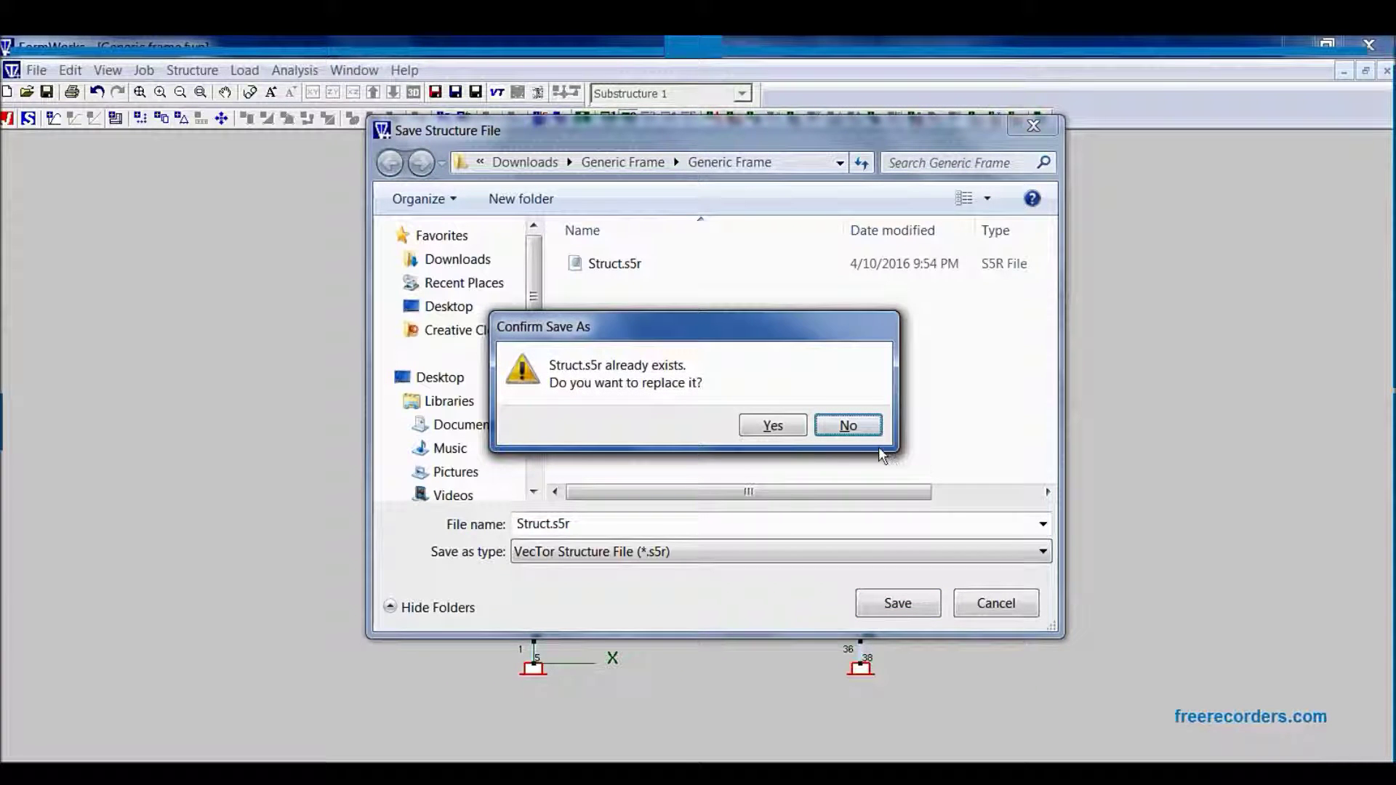
click(848, 425)
click(996, 603)
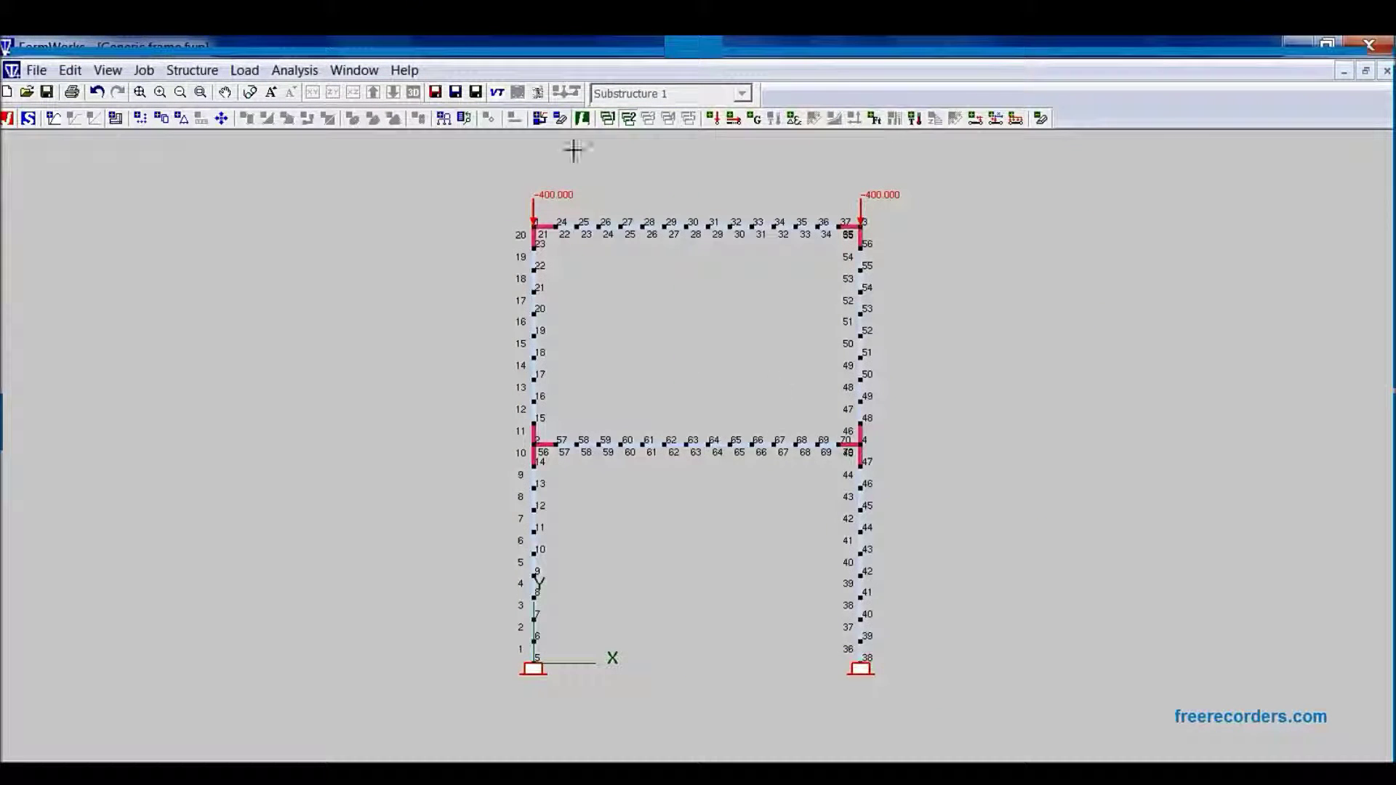
click(475, 93)
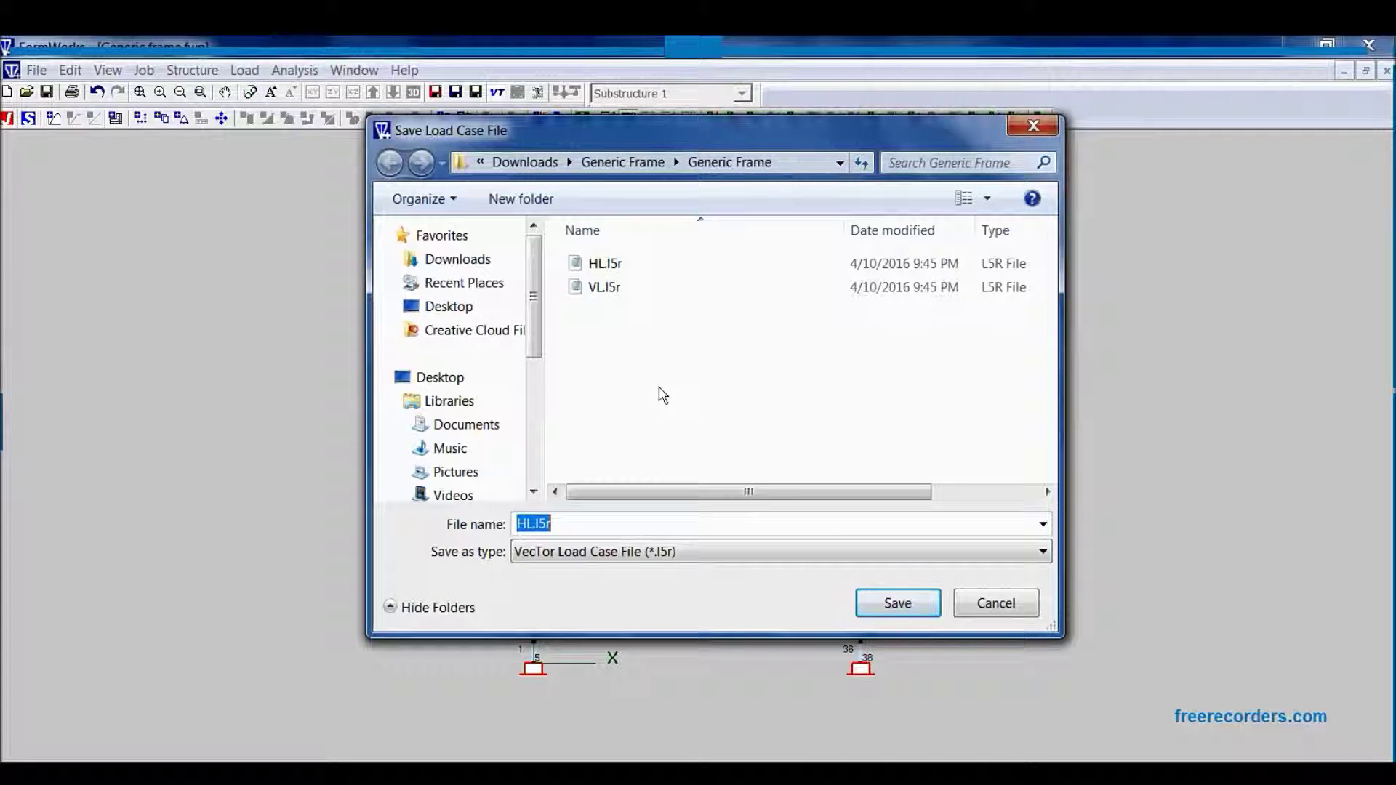
key(Return)
key(Return)
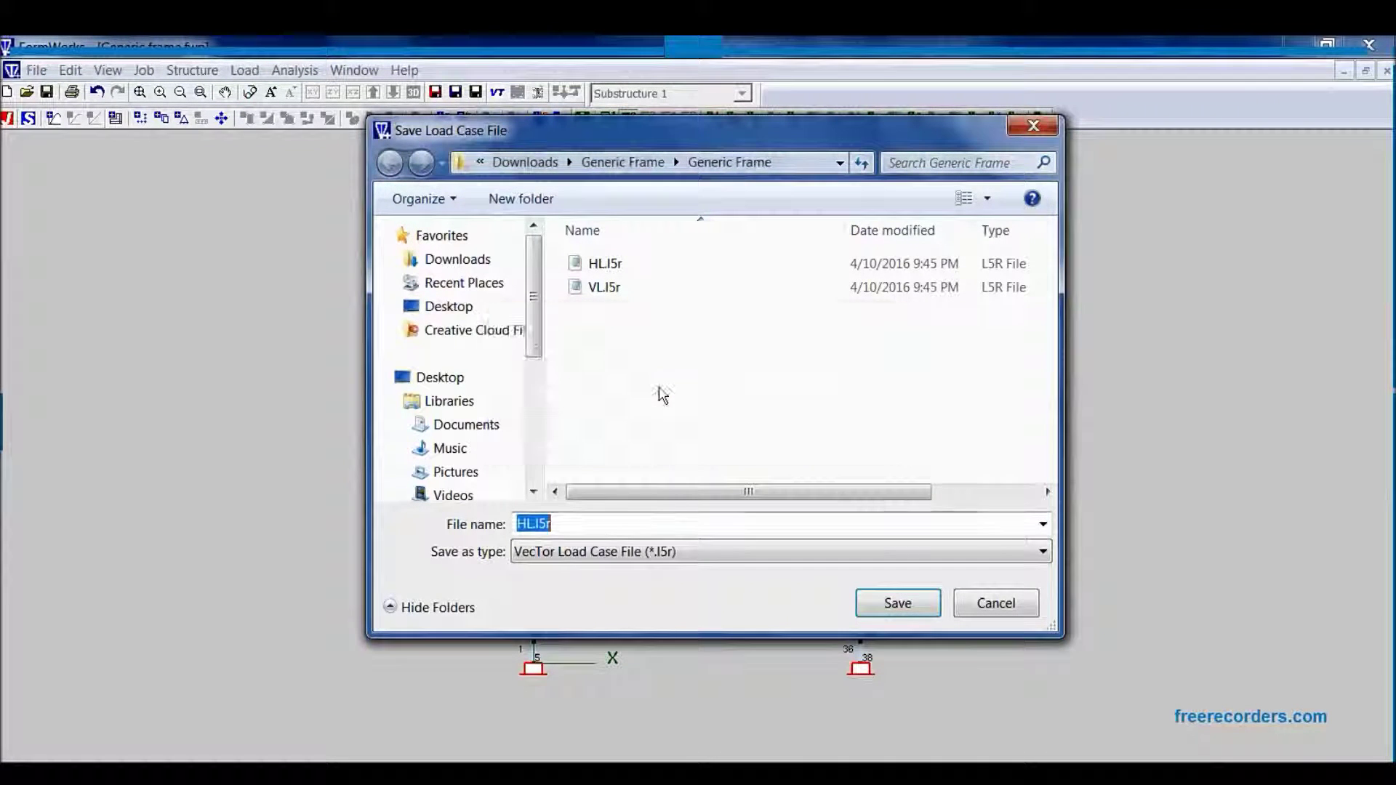
key(Return)
key(Return)
click(1040, 132)
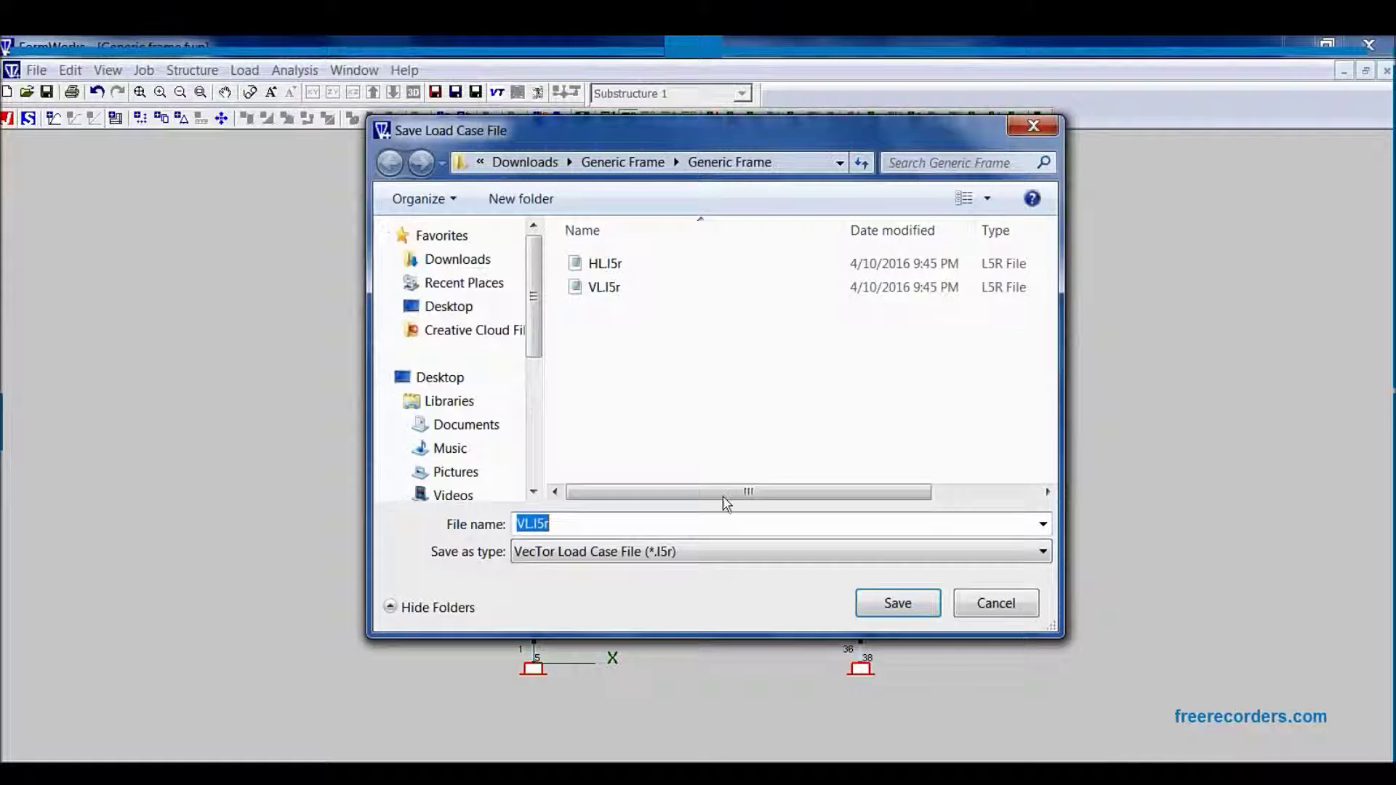
click(1008, 603)
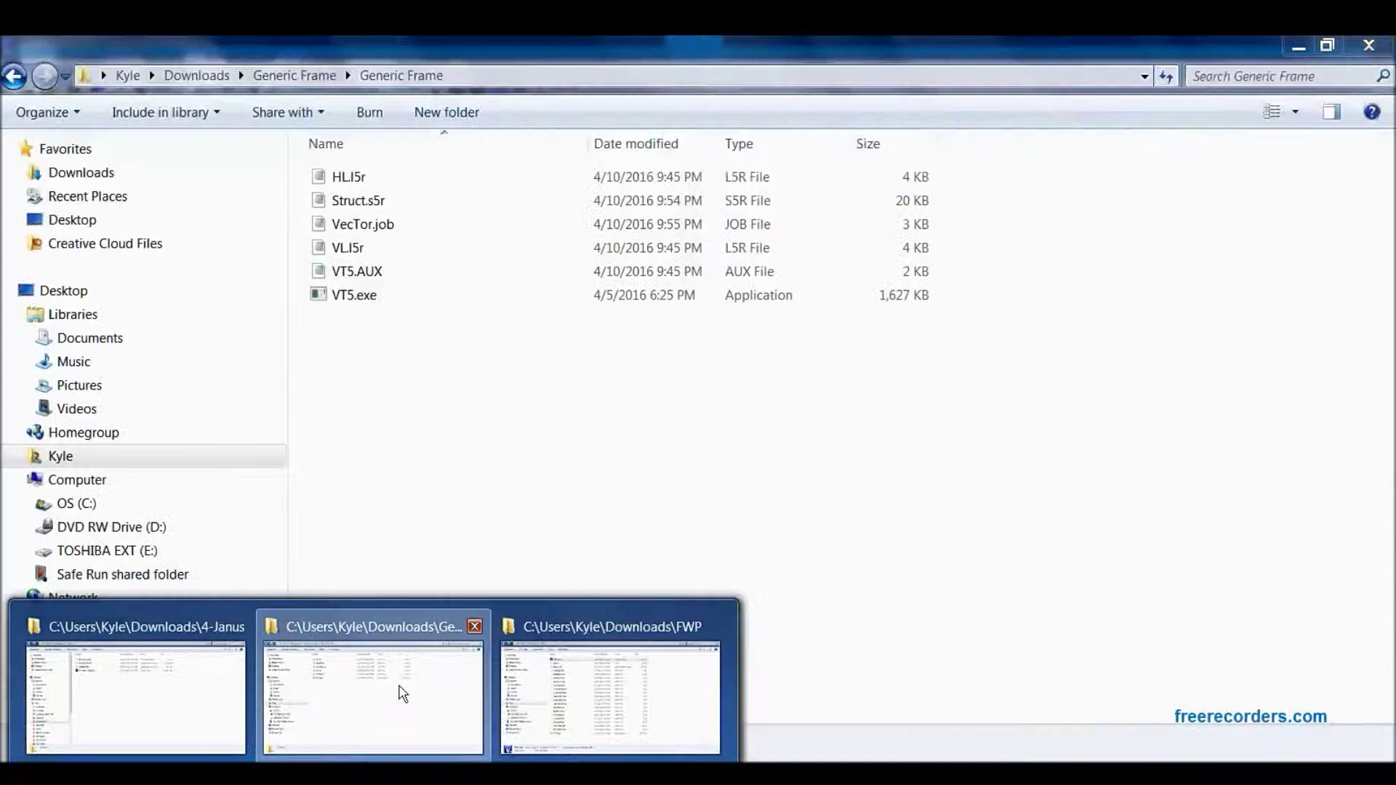
Switch to the Generic Frame folder in Windows Explorer, run VT5.exe and review the iteration output in its console.
click(399, 623)
drag(512, 392, 435, 157)
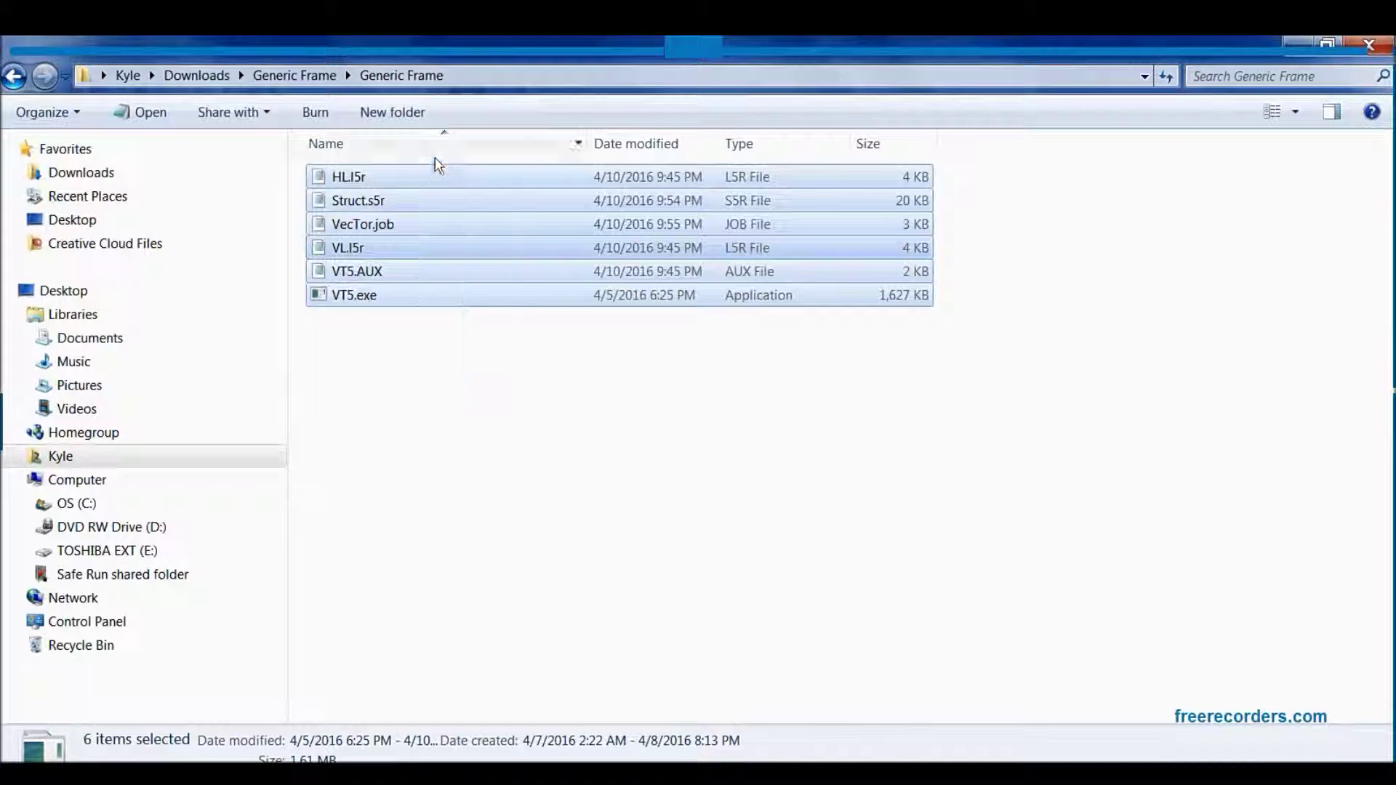
click(517, 434)
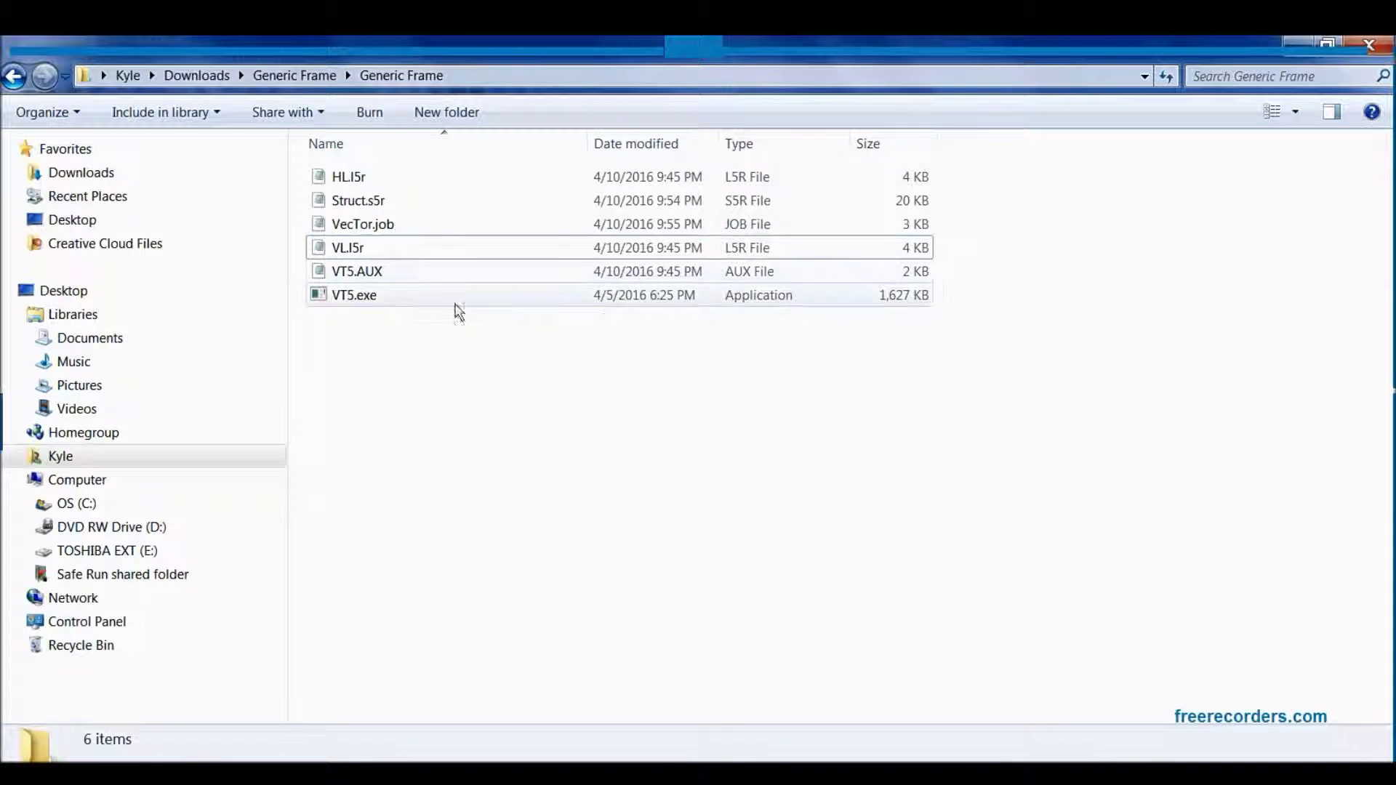
mouse_move(391, 311)
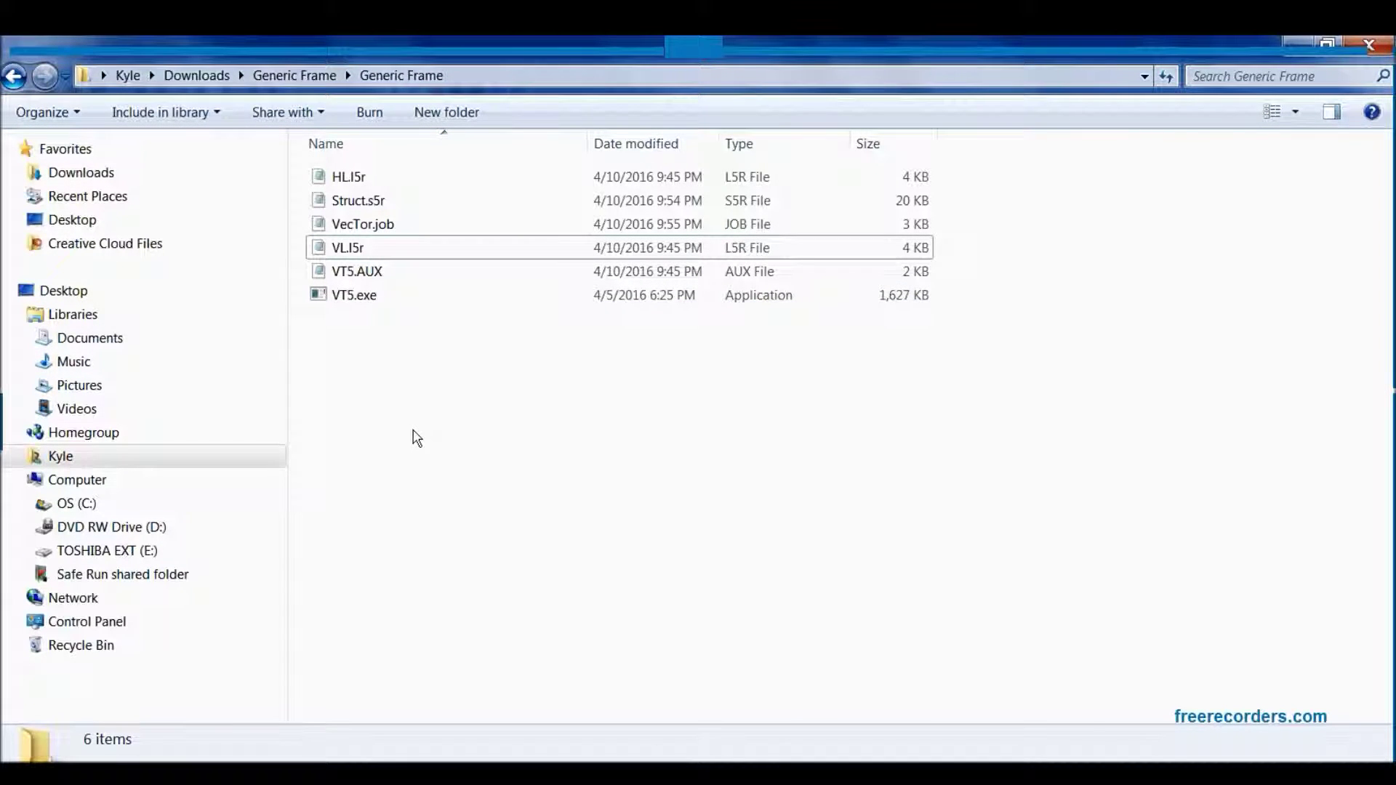
double_click(397, 304)
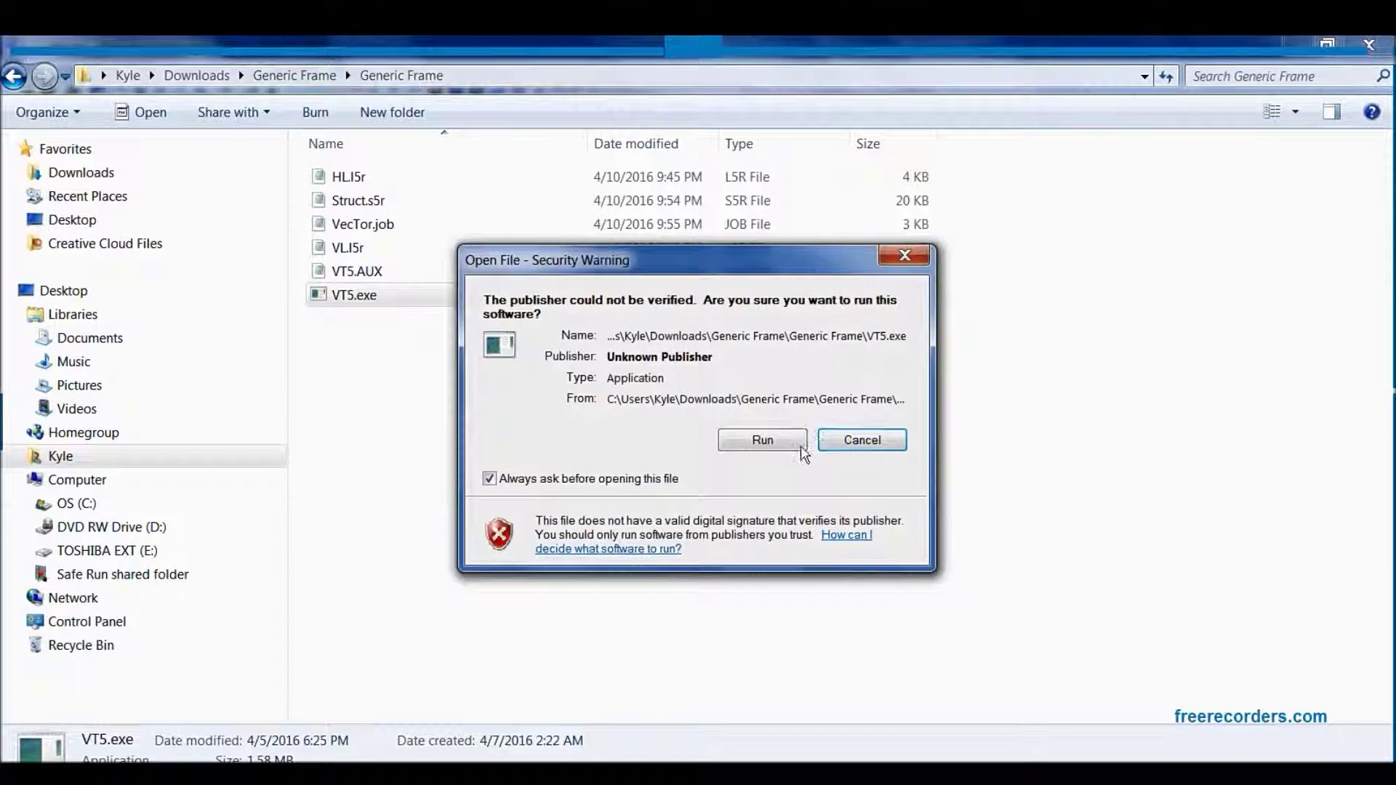
click(757, 440)
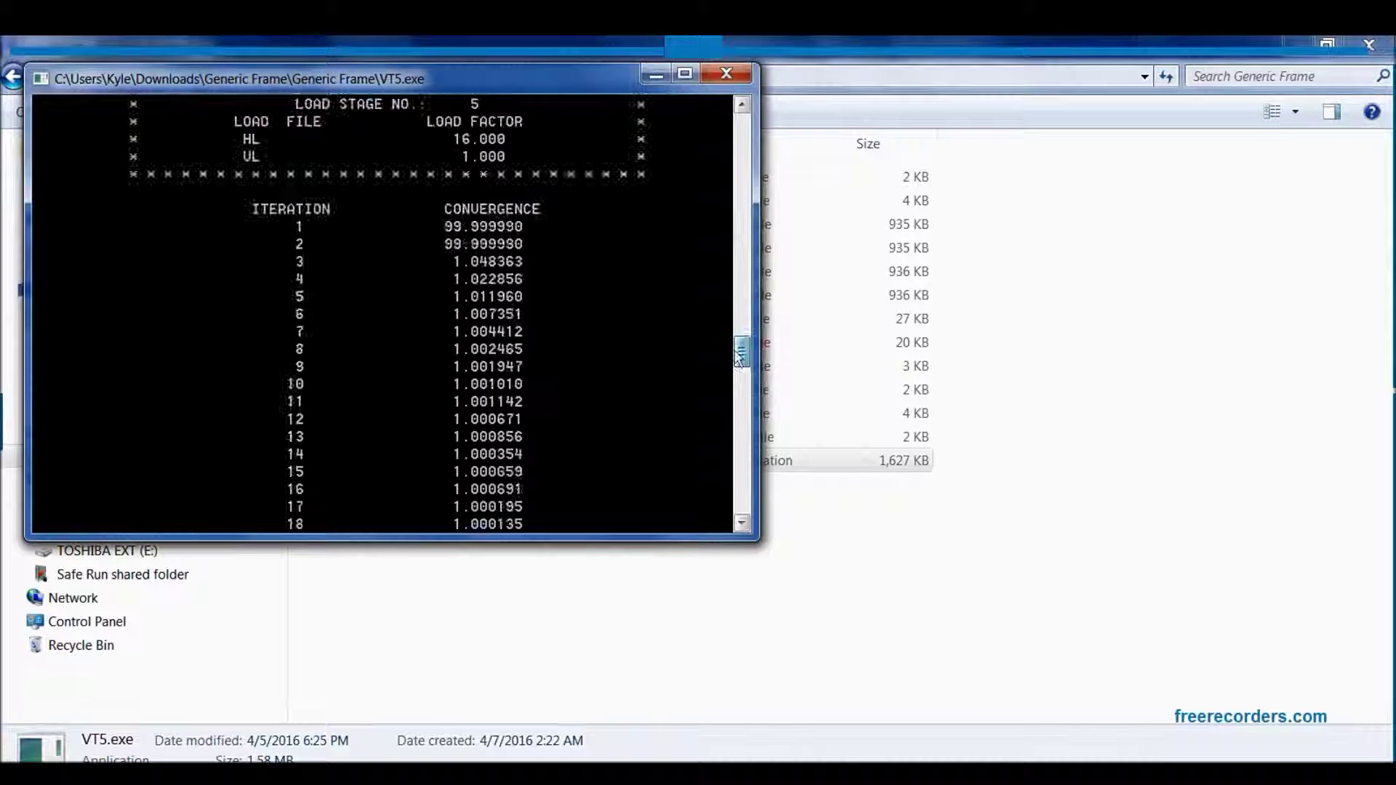
drag(728, 317, 758, 334)
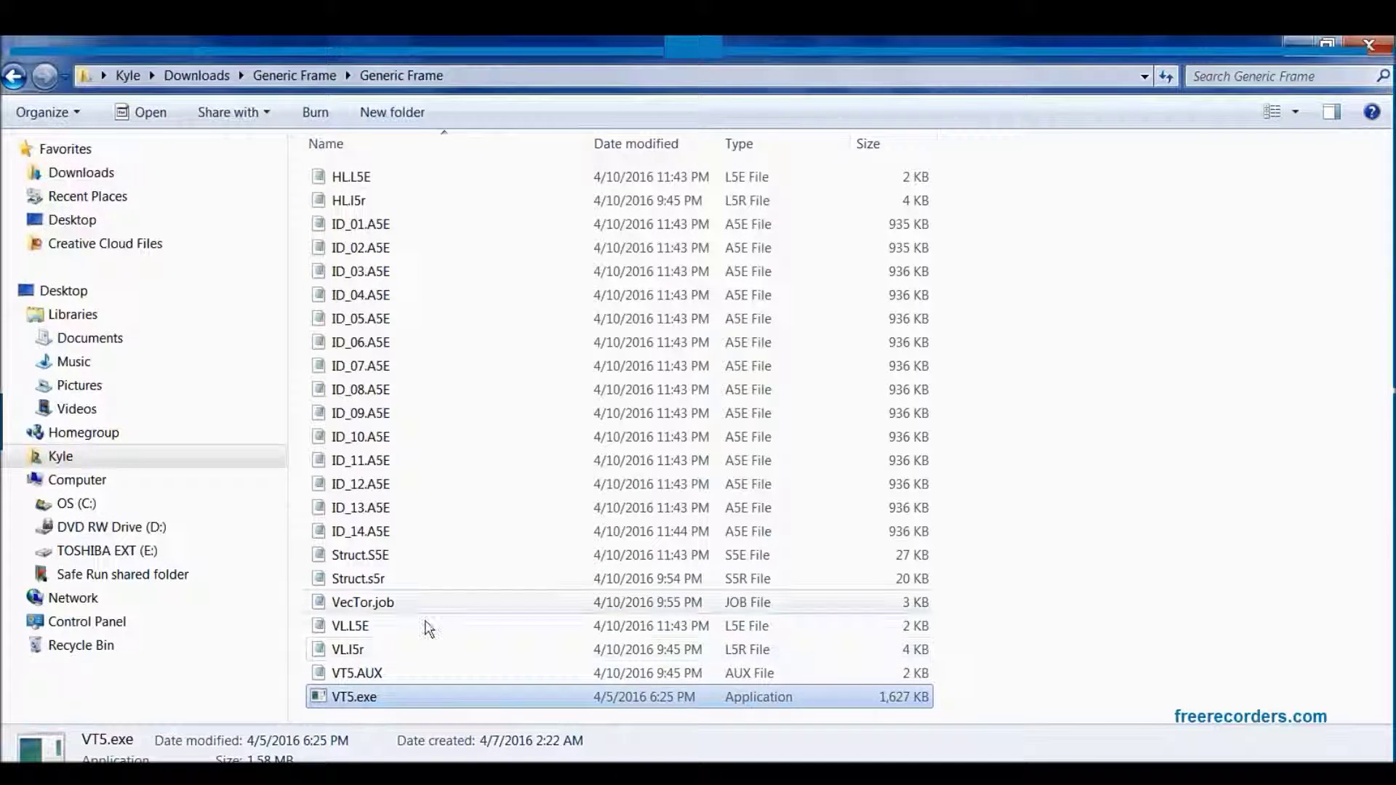
Open the expanded structure file Struct.S5E in a maximized Notepad window and examine the concrete material specifications, including e0 and aggregate size.
click(418, 557)
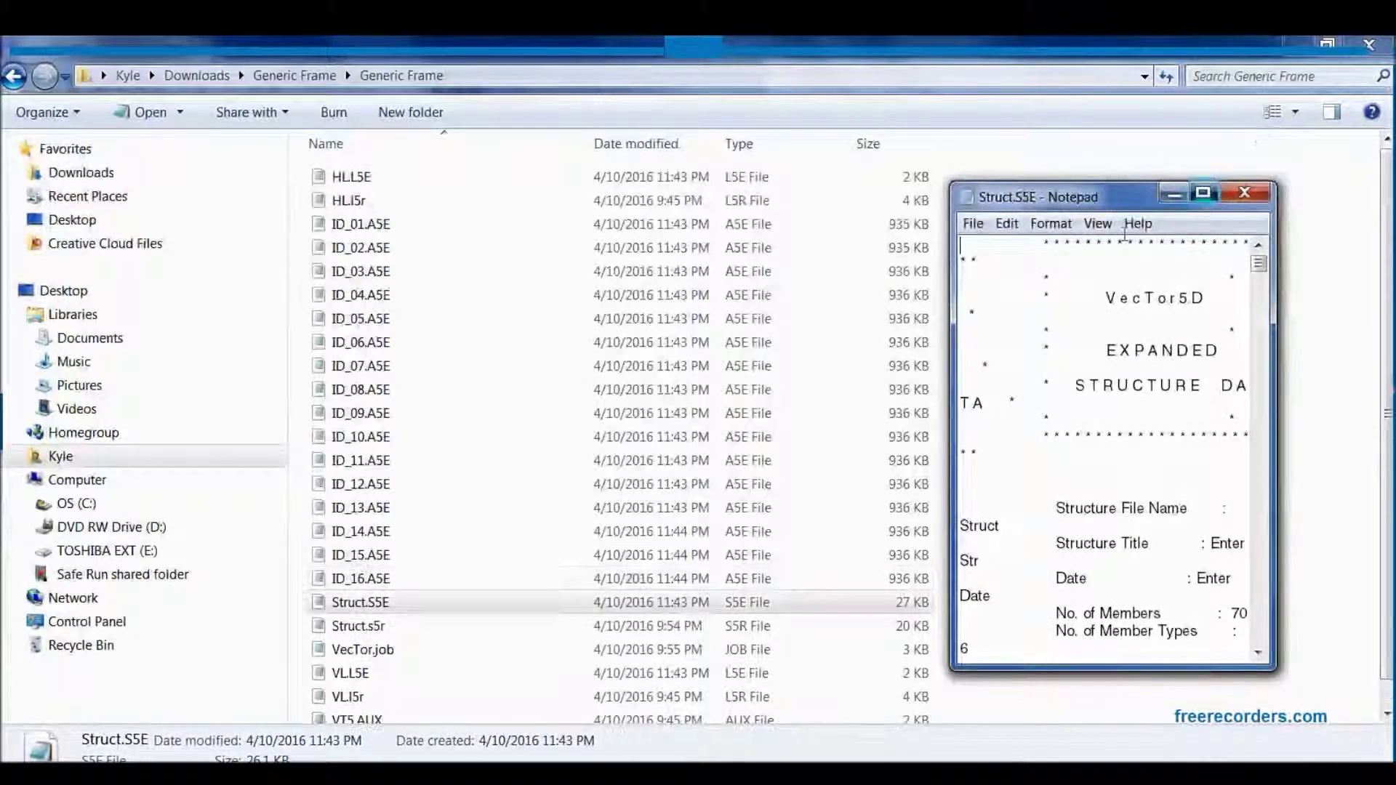
click(1203, 192)
scroll(618, 458, down, 15)
scroll(642, 411, down, 20)
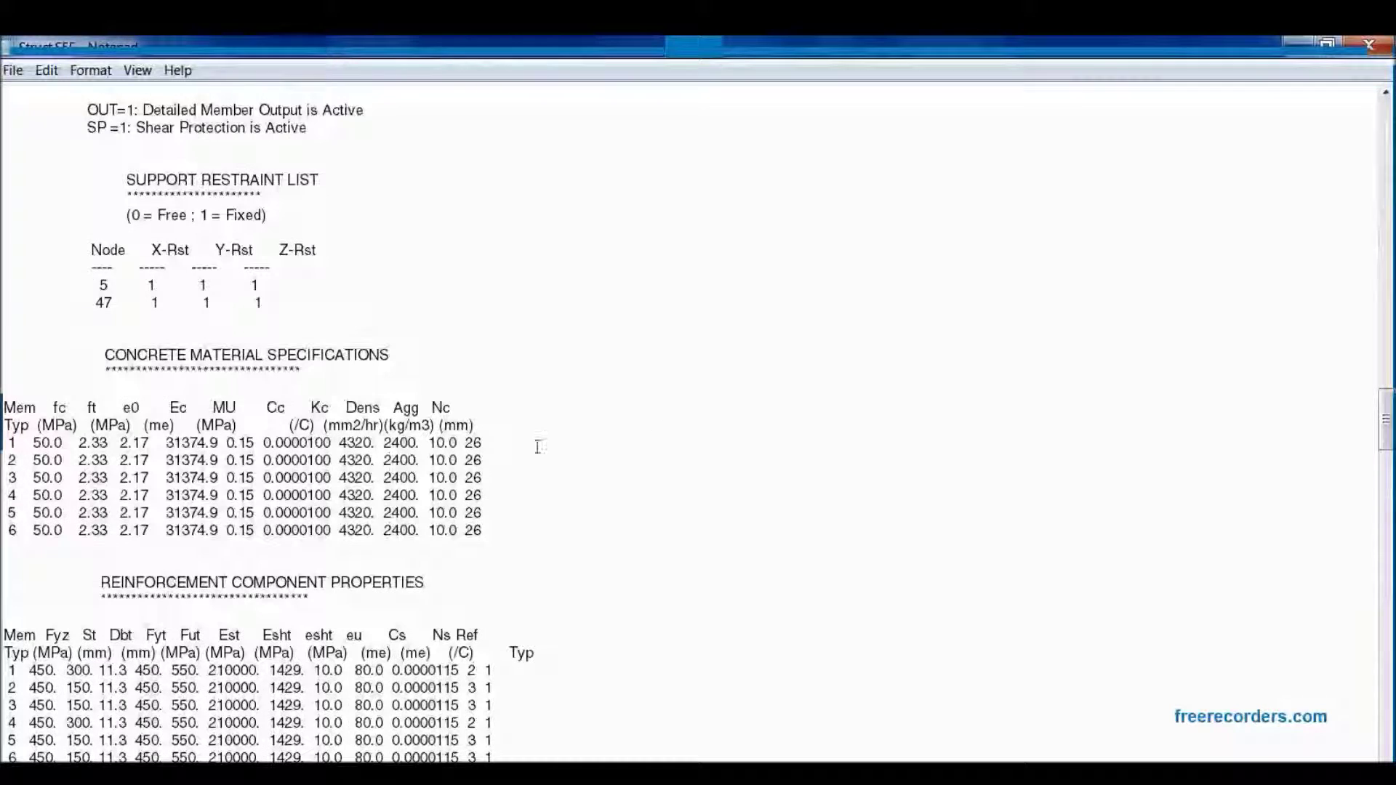
double_click(133, 445)
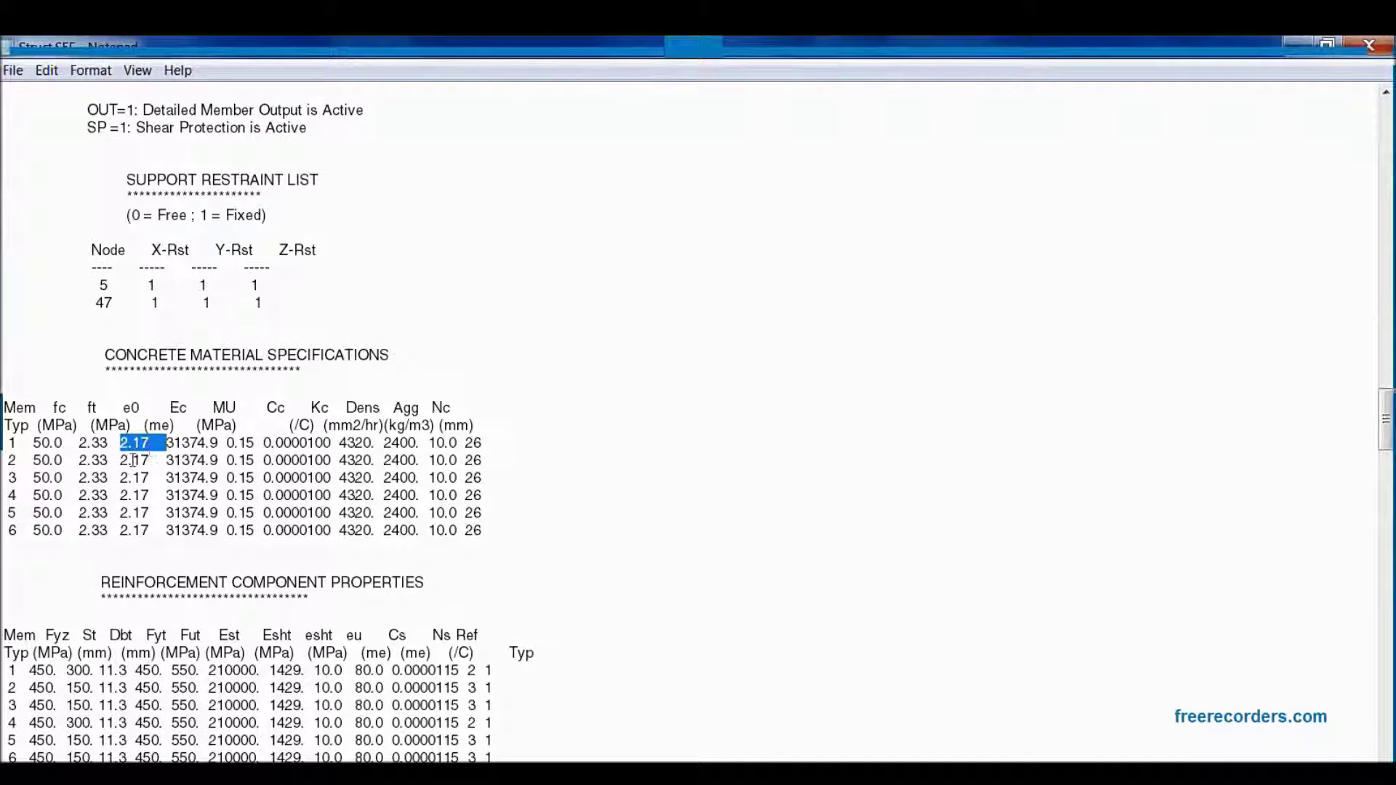
scroll(269, 469, down, 3)
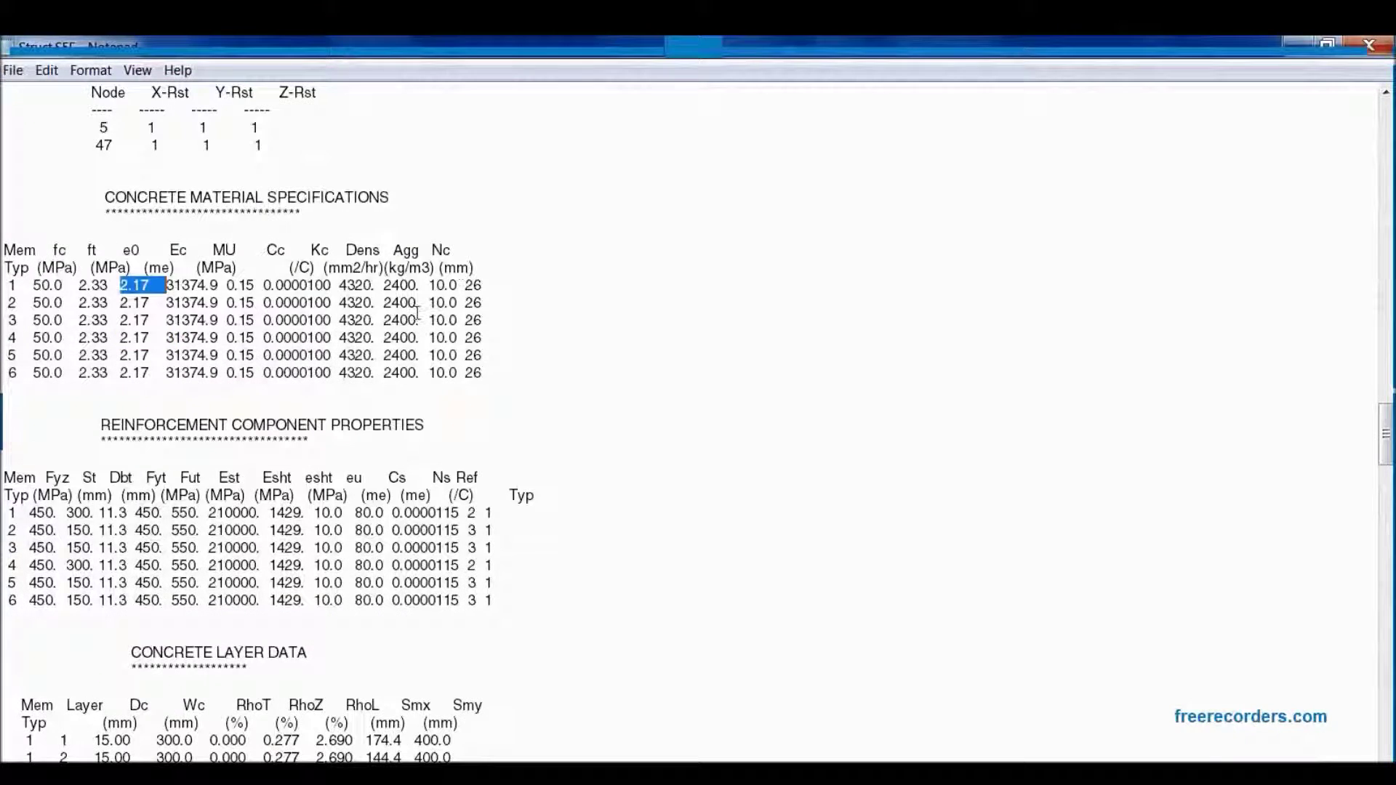
double_click(436, 285)
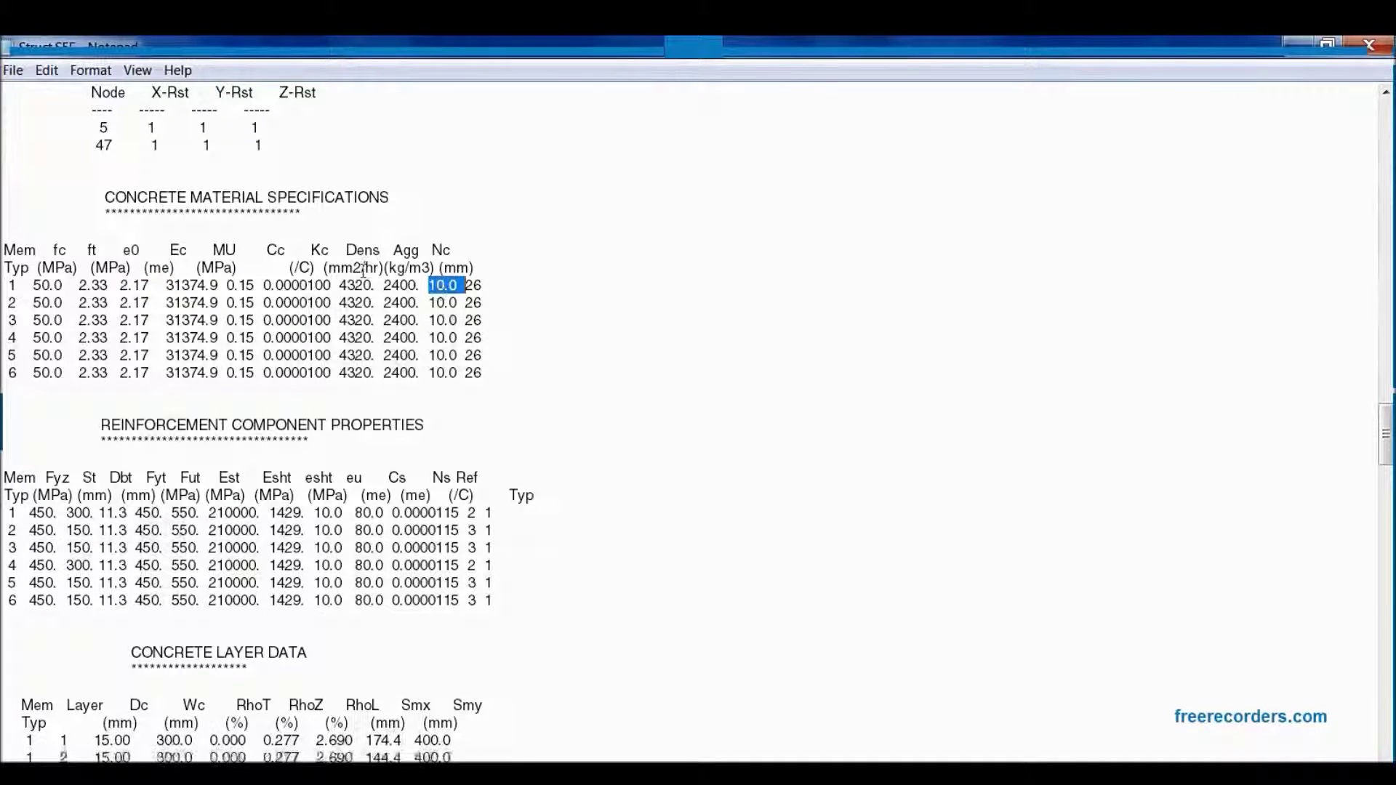
Examine the reinforcement component properties of the six member types in Struct.S5E.
scroll(464, 373, down, 3)
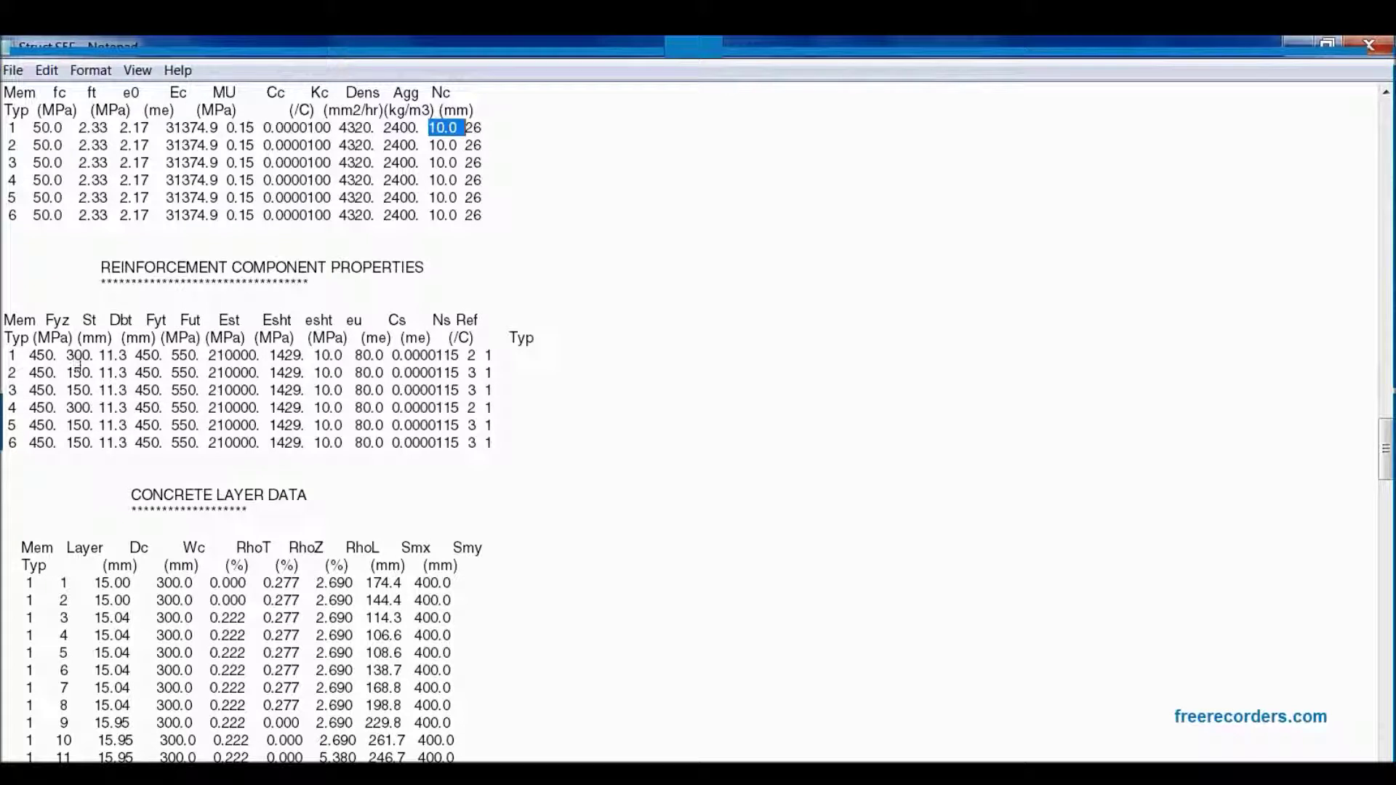
drag(61, 357, 486, 357)
click(247, 408)
drag(66, 372, 323, 410)
click(267, 443)
scroll(359, 442, down, 2)
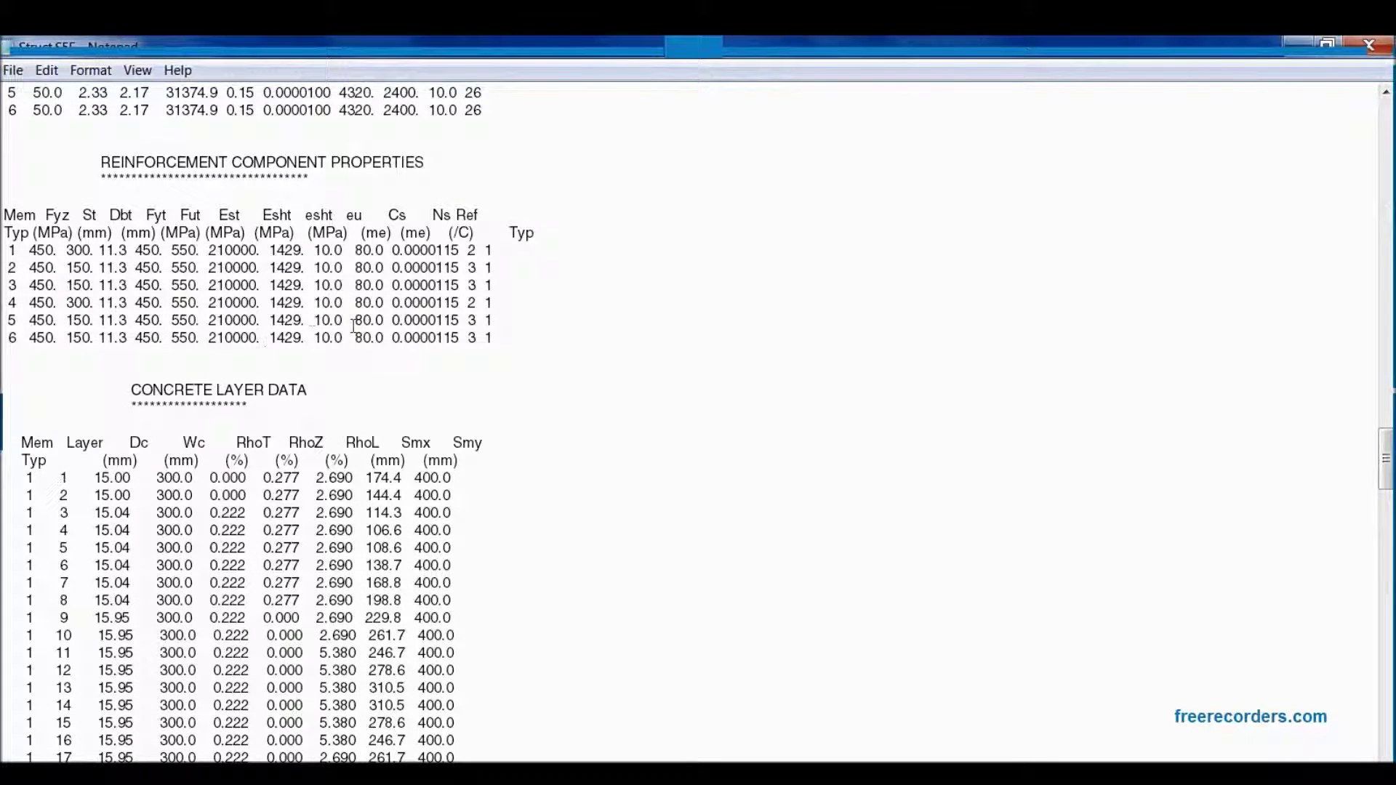
drag(307, 250, 403, 269)
click(385, 271)
Review the concrete layer data and the reinforcement layer data at the end of Struct.S5E.
scroll(366, 314, down, 20)
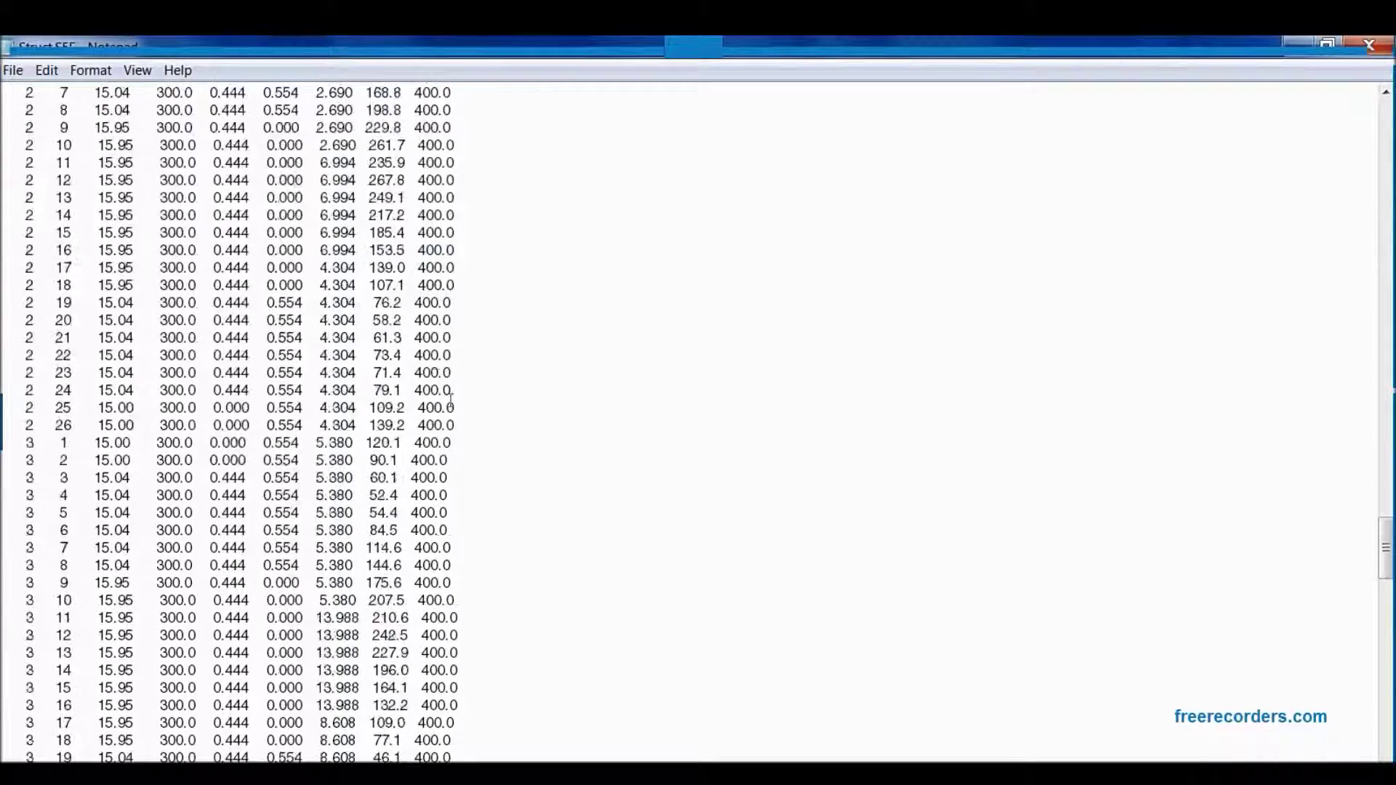
scroll(522, 470, down, 16)
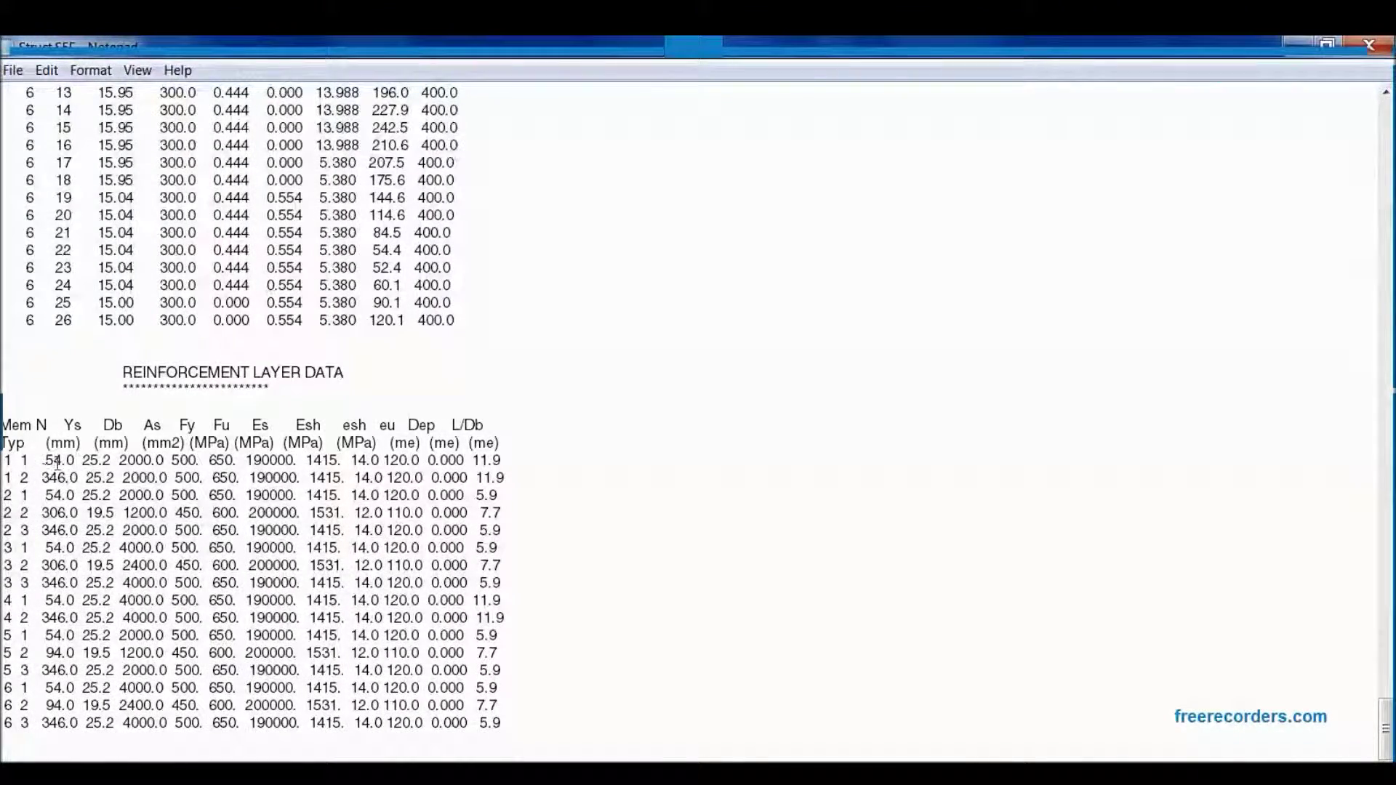
drag(49, 469, 411, 722)
click(388, 618)
scroll(389, 622, up, 6)
scroll(291, 625, down, 6)
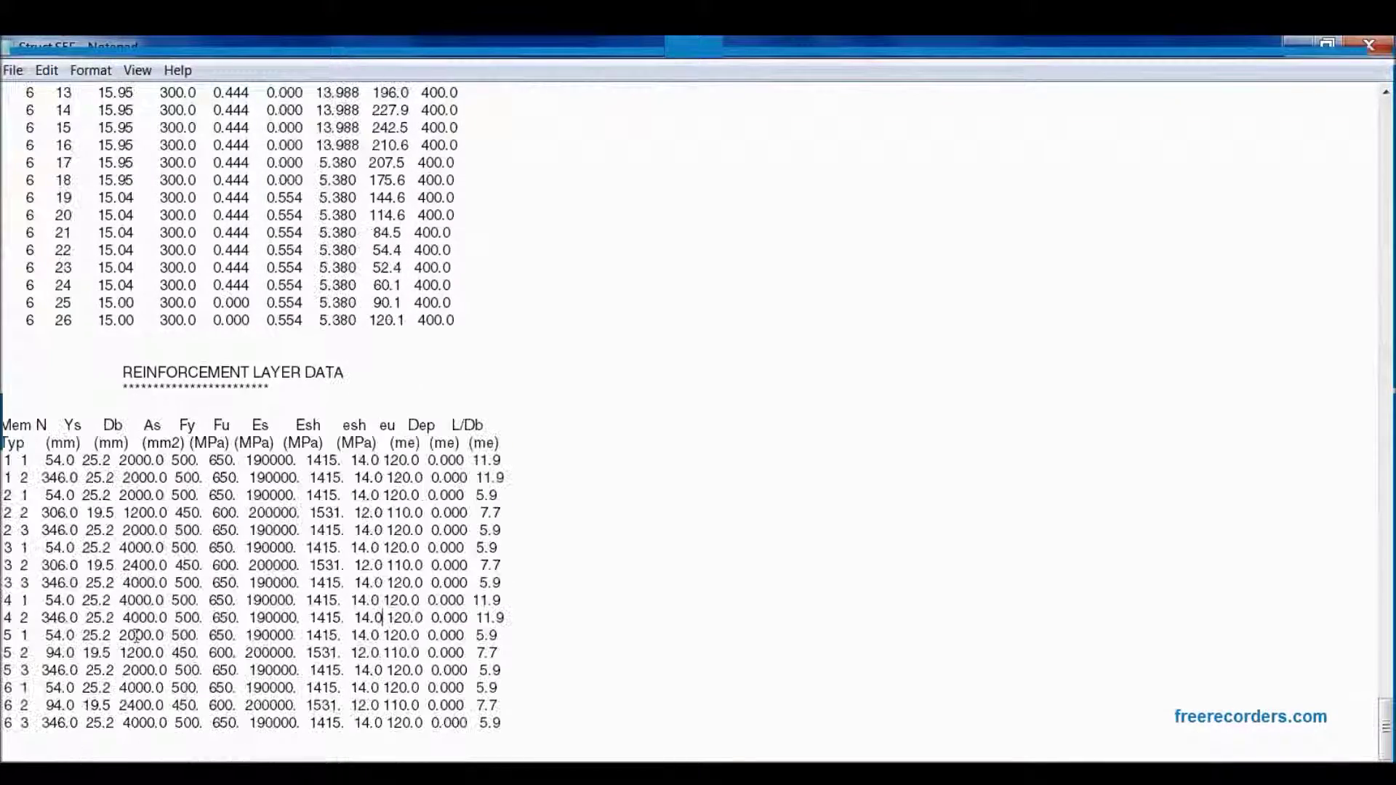
Go back up through the layer data in Struct.S5E to the member incidence list and review its detailed output flags.
scroll(179, 575, up, 6)
scroll(180, 575, up, 20)
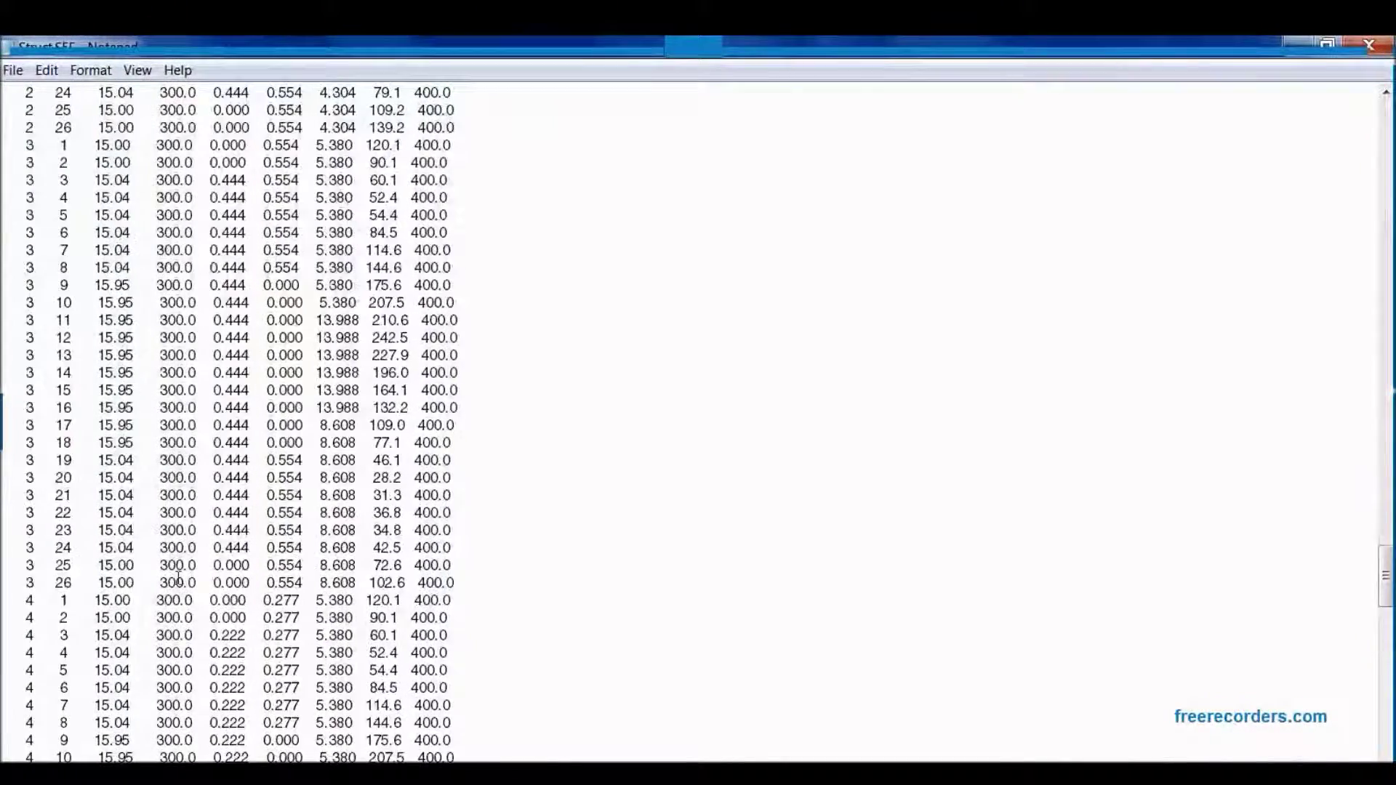
scroll(254, 559, up, 13)
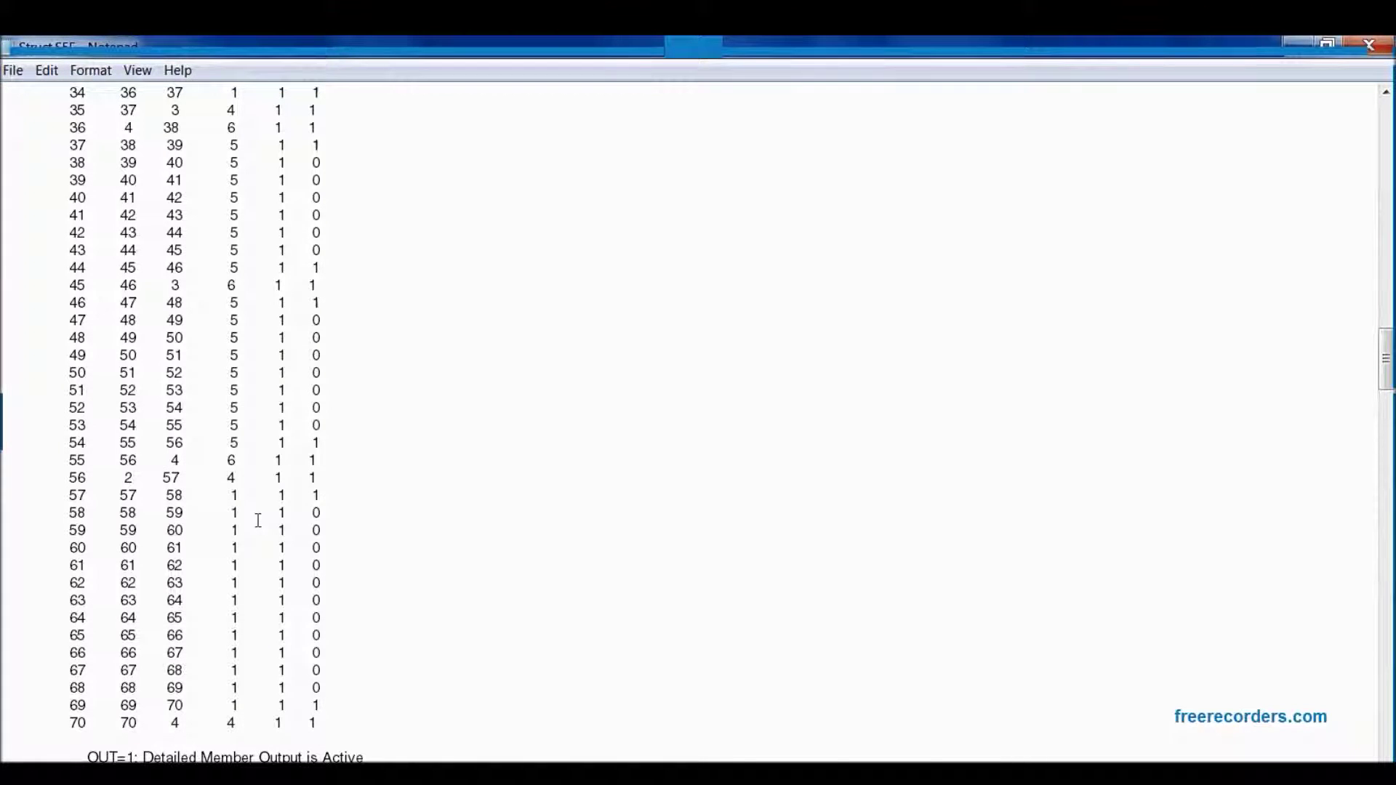
Review the end of the analysis output in the VT5.exe console, including the shear failure members and result file, and close the console.
click(508, 743)
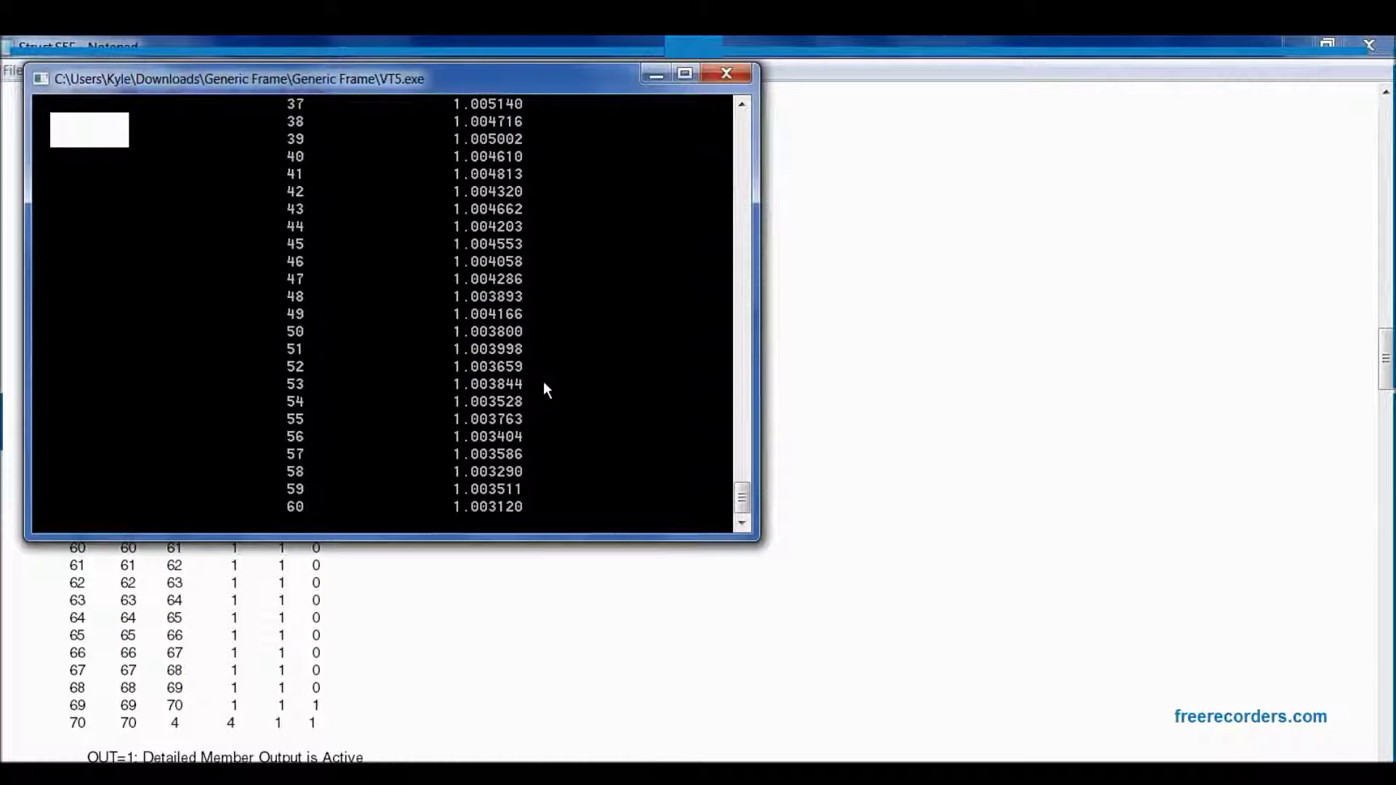
drag(743, 493, 743, 513)
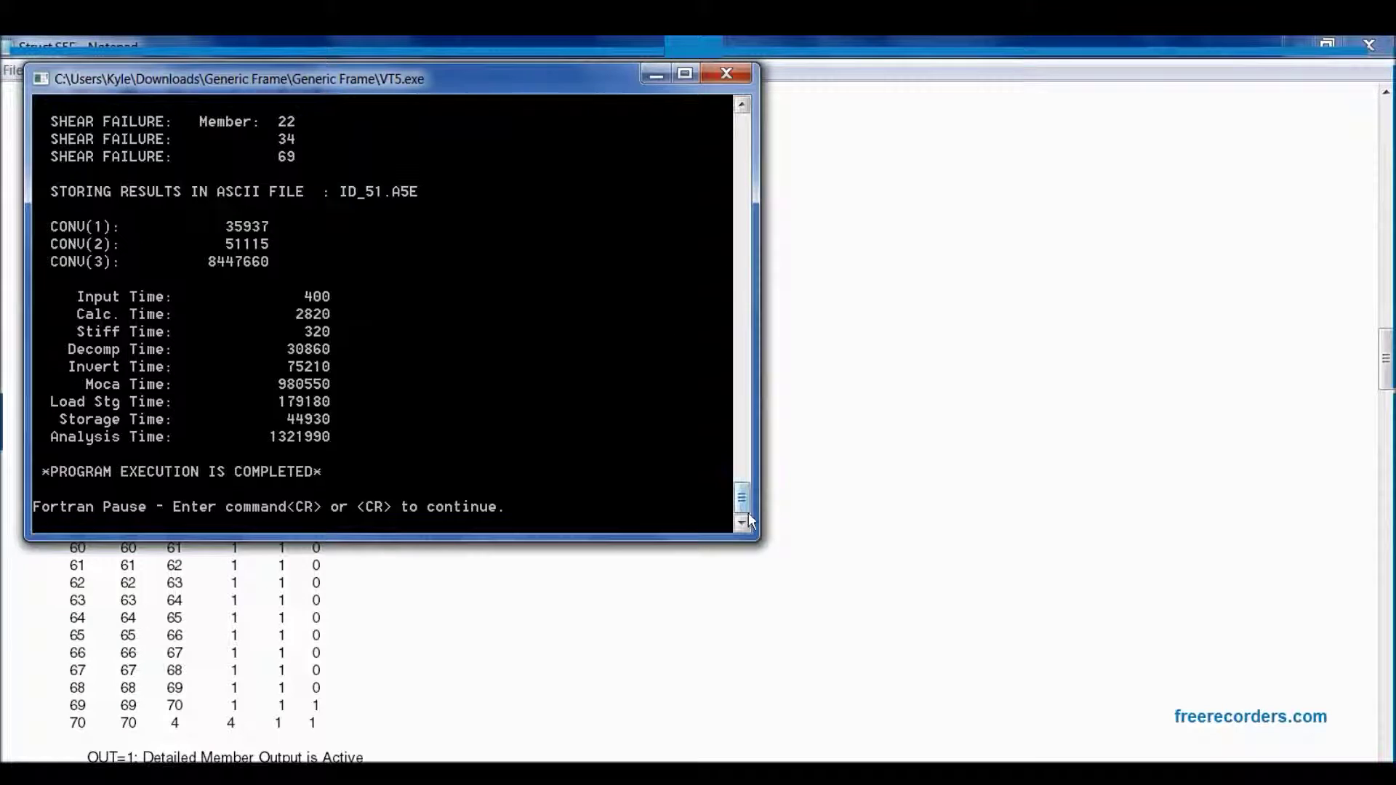
scroll(225, 333, up, 4)
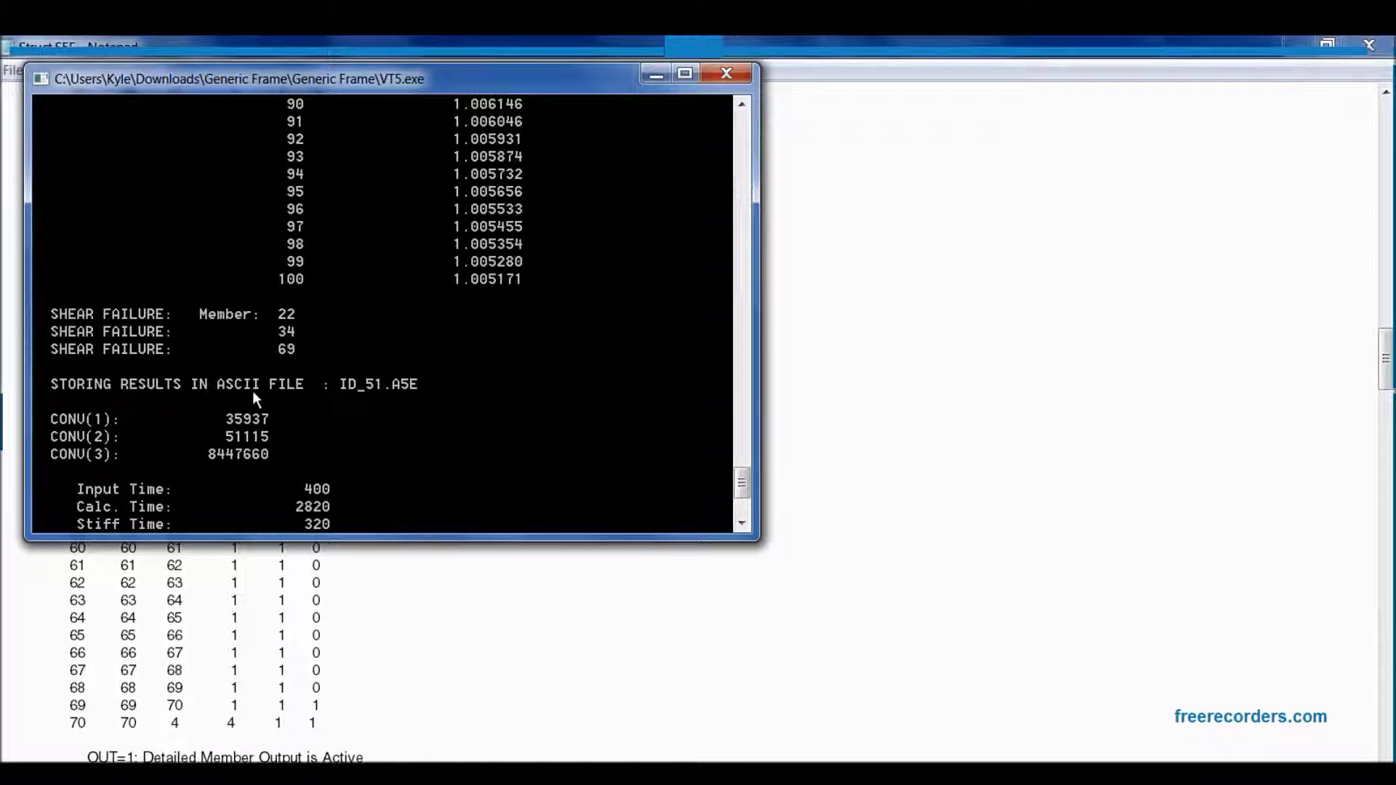
click(726, 84)
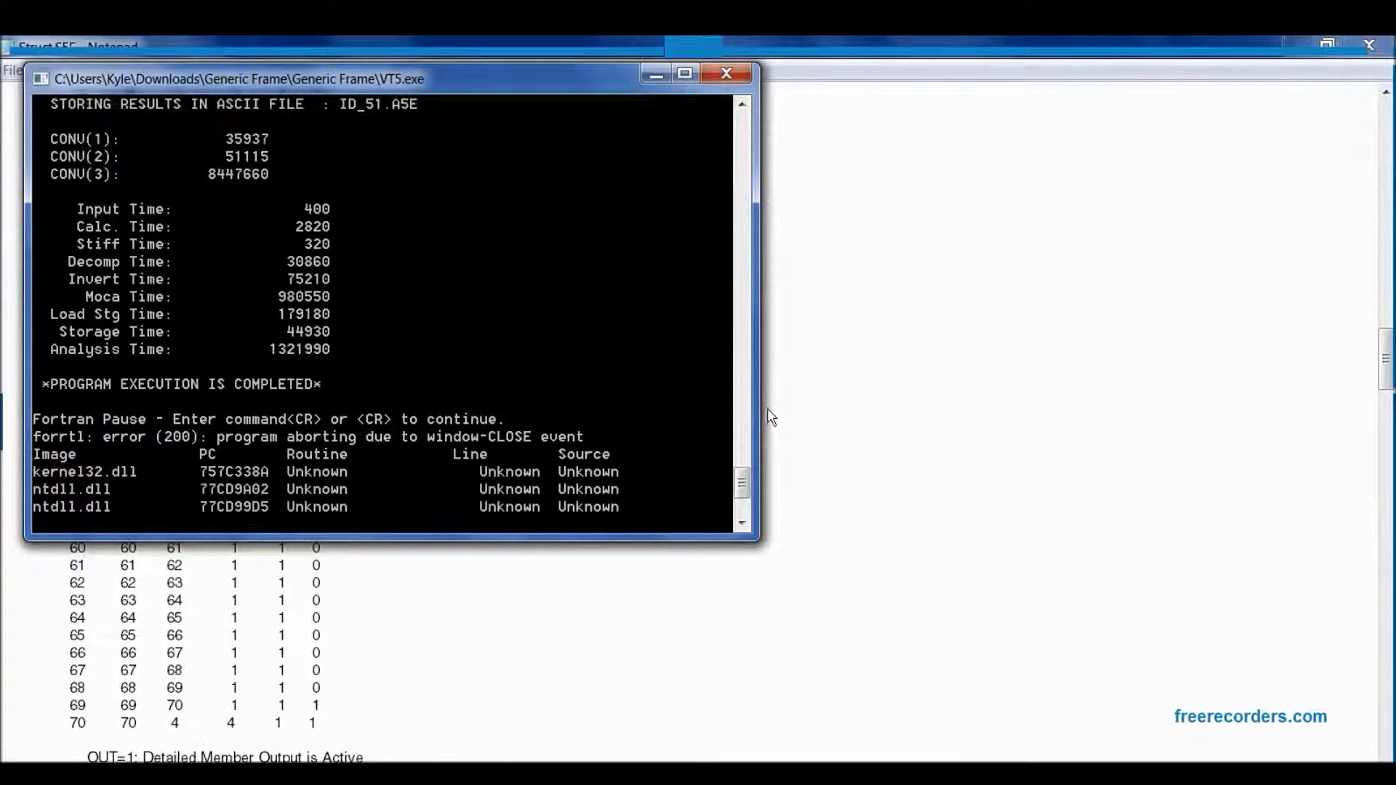
Switch to the 4-Janus folder in Windows Explorer and launch 34-Janus-1810.exe.
mouse_move(375, 774)
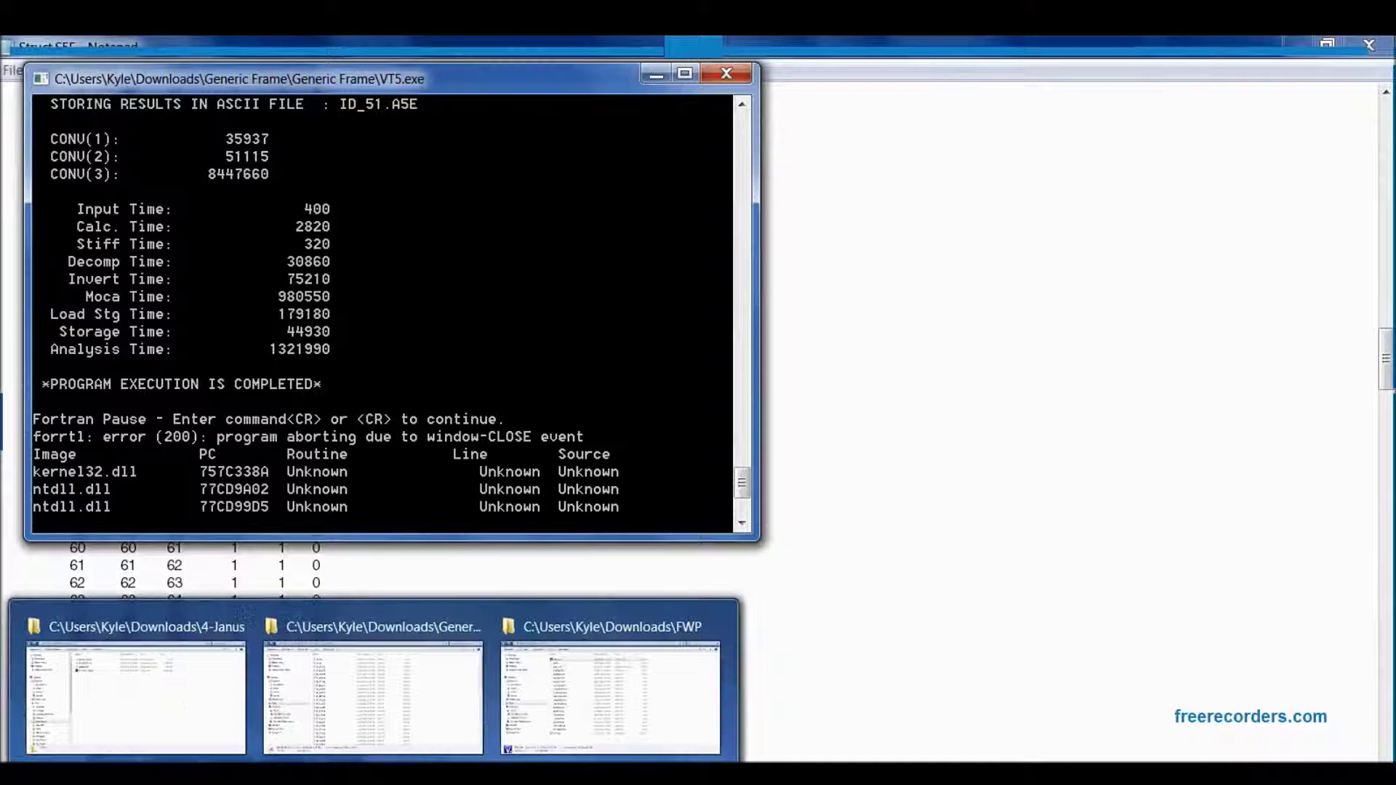
click(234, 684)
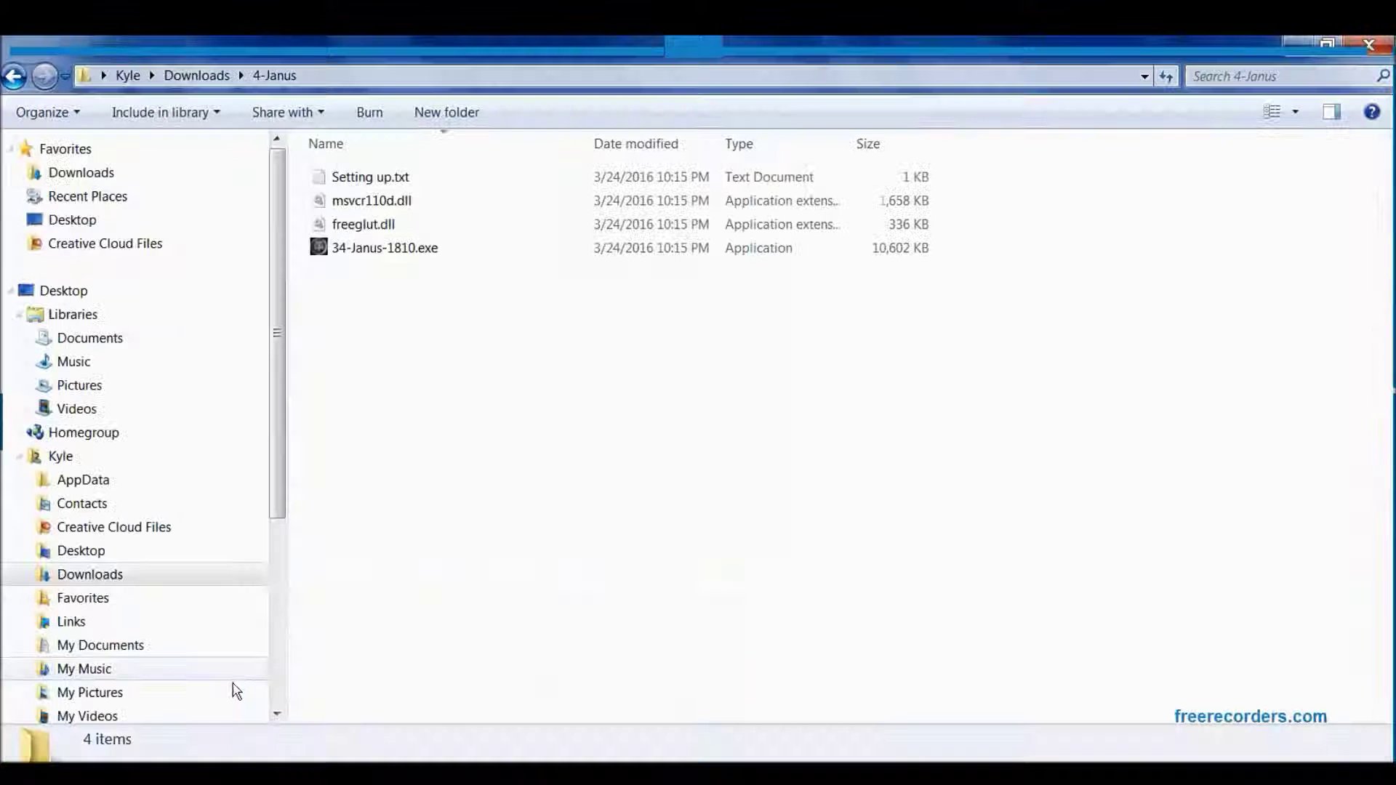
double_click(387, 253)
click(760, 445)
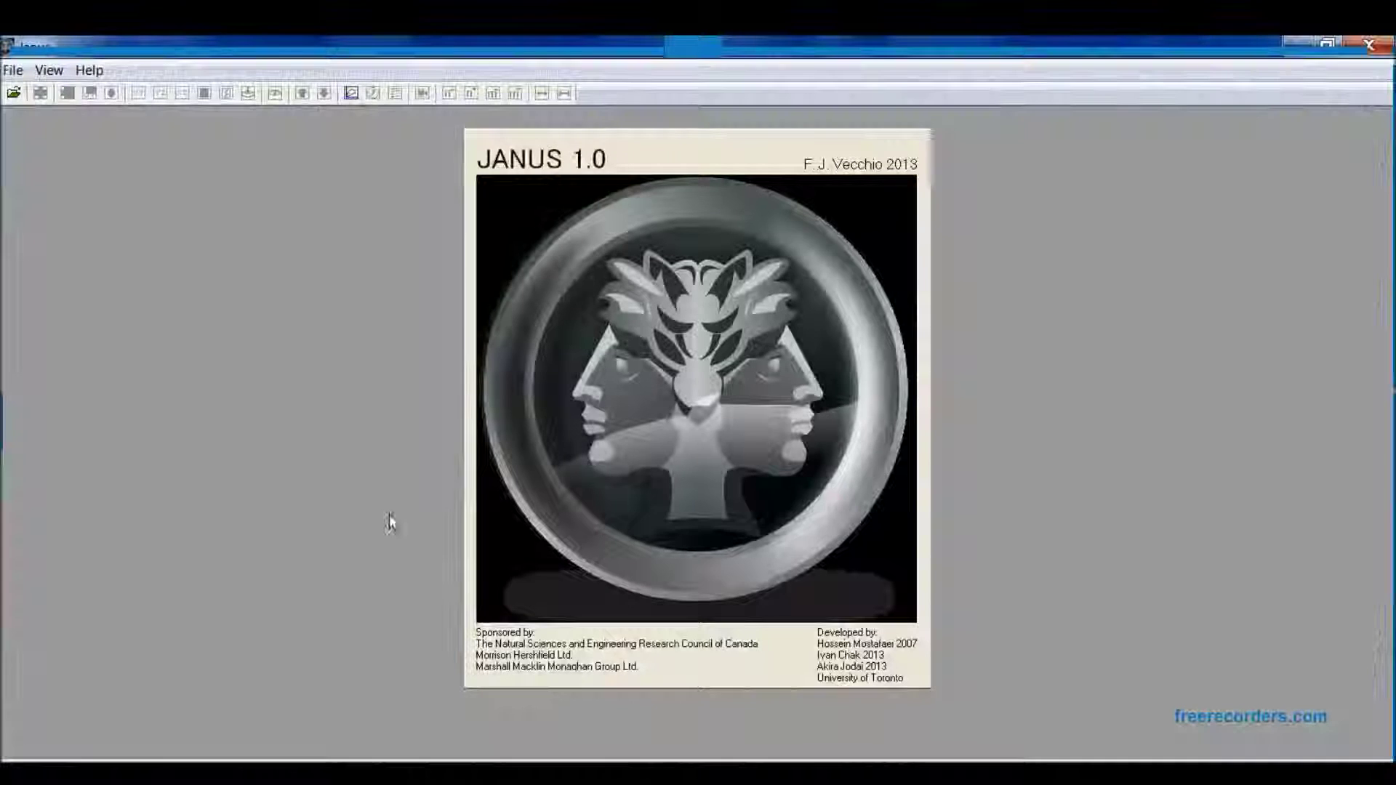
Open the VecTor.job file from the Generic Frame folder in Janus.
click(23, 97)
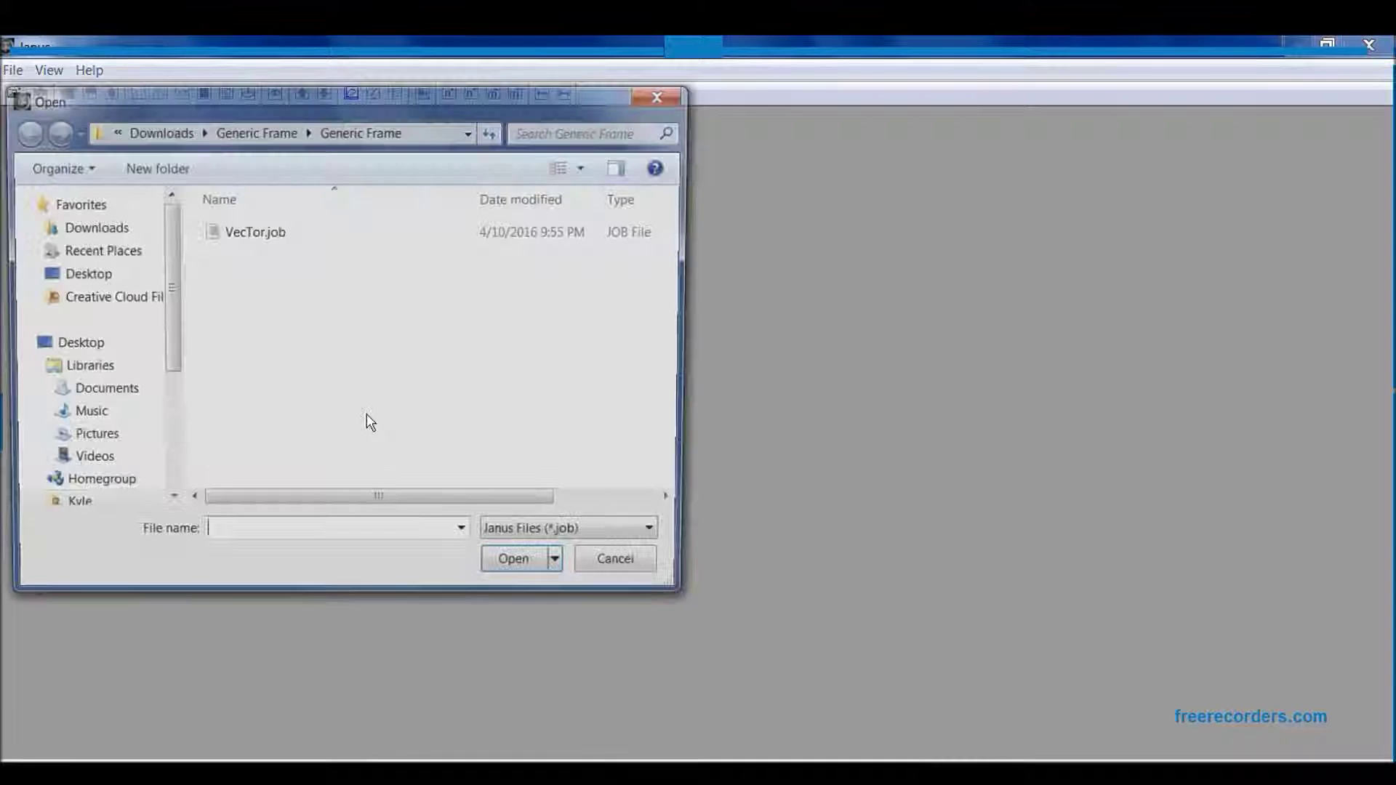
click(266, 250)
key(Return)
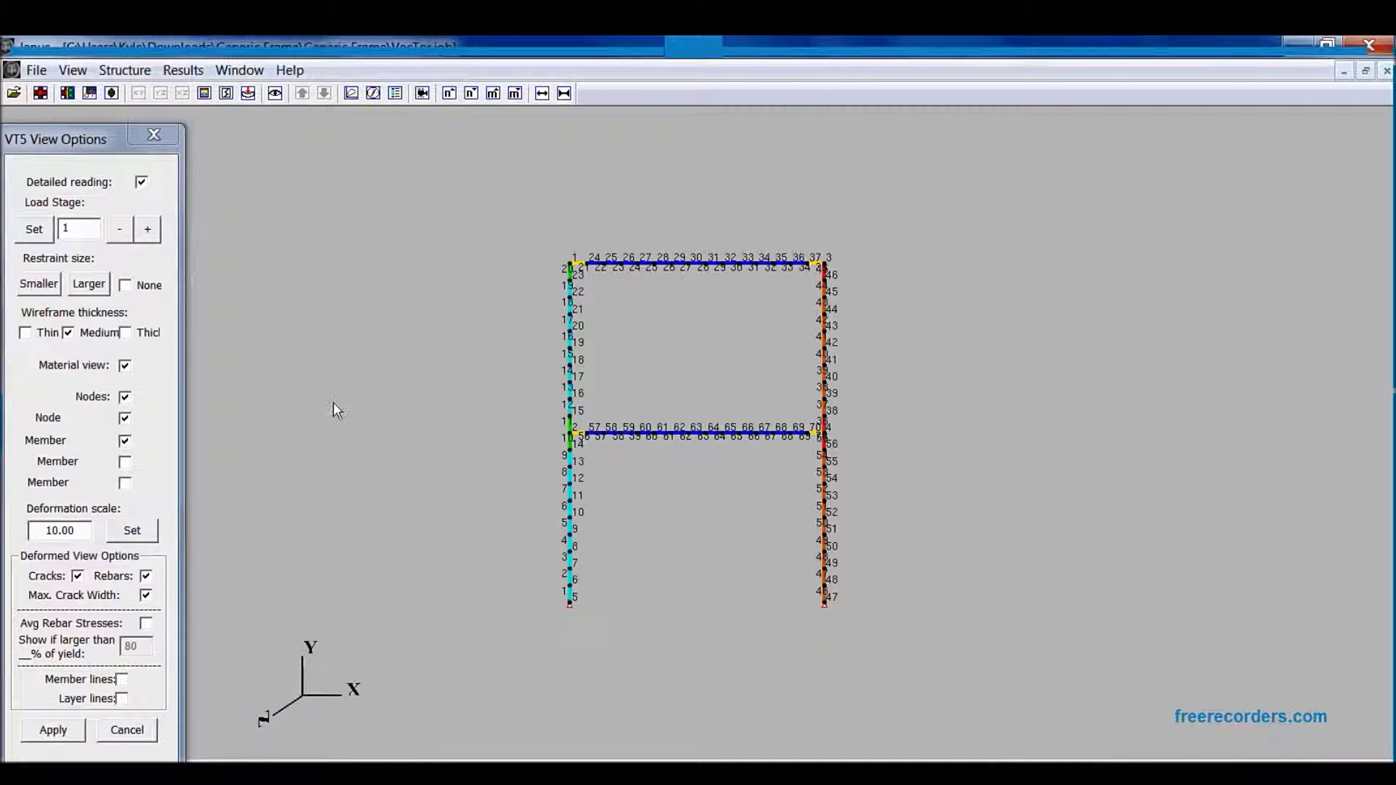
Show the frame in the deformed view with member depths and reinforcement, and move the VT5 View Options dialog aside.
click(253, 96)
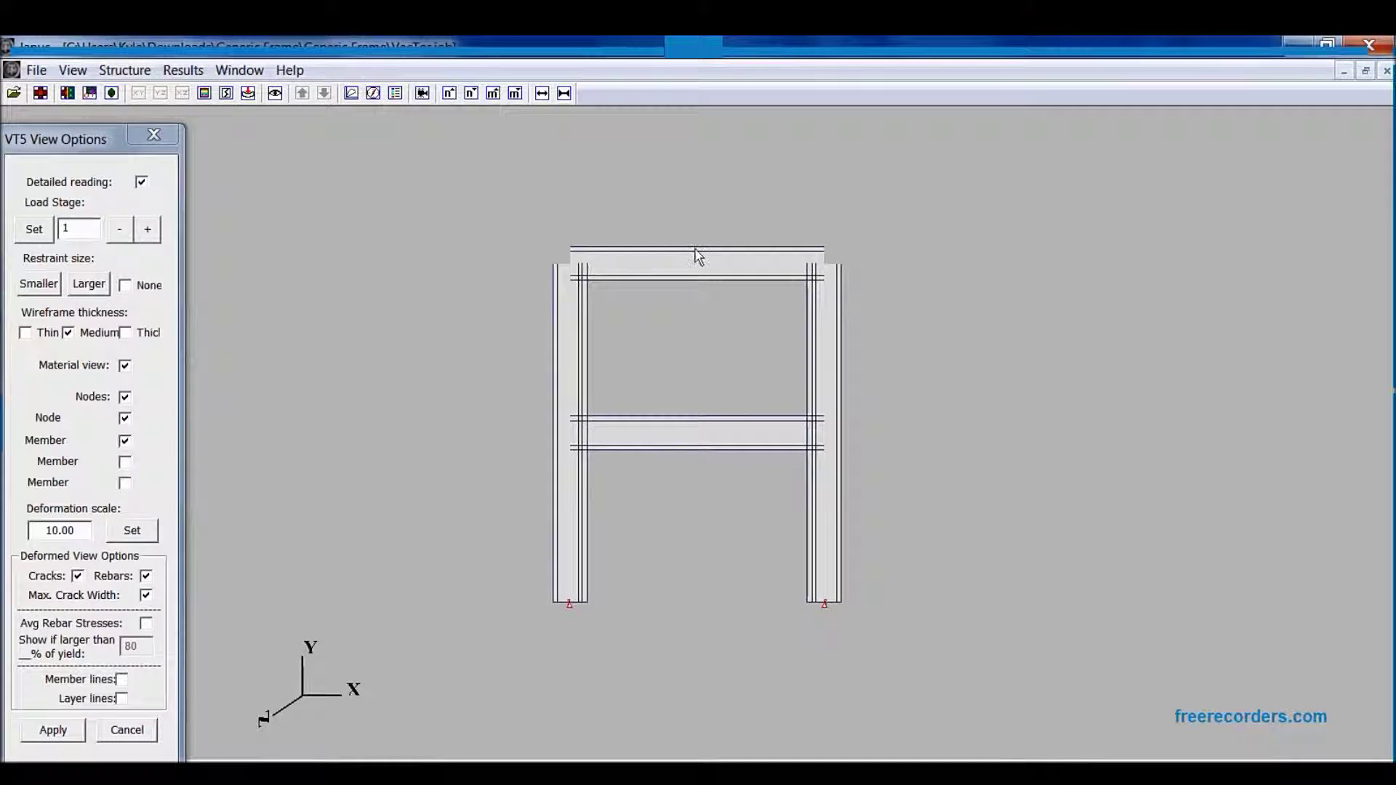
scroll(848, 381, up, 3)
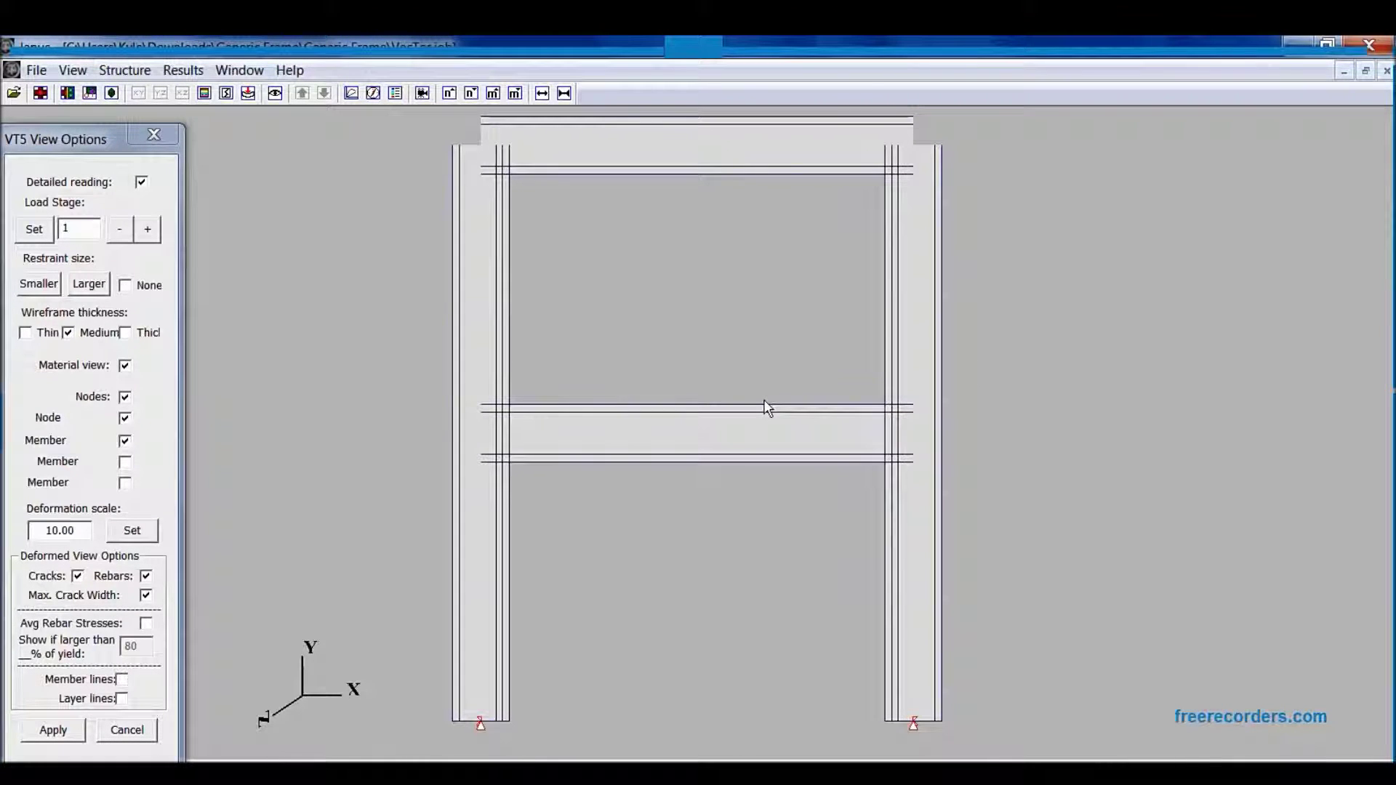
drag(137, 144, 177, 104)
Advance the load stage one at a time from stage 1 and examine where the first cracks develop in the beams and columns.
click(186, 191)
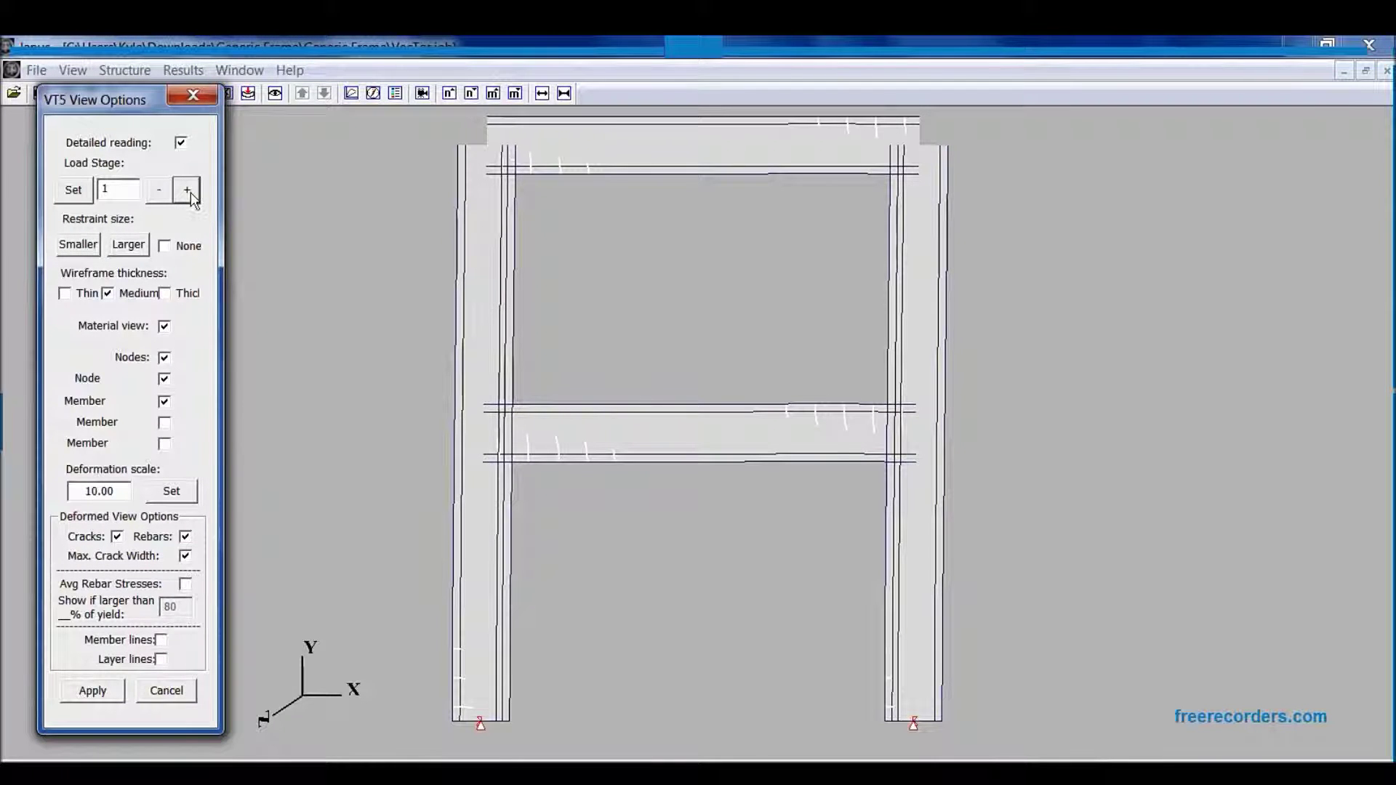
click(186, 190)
click(187, 191)
click(187, 190)
click(187, 191)
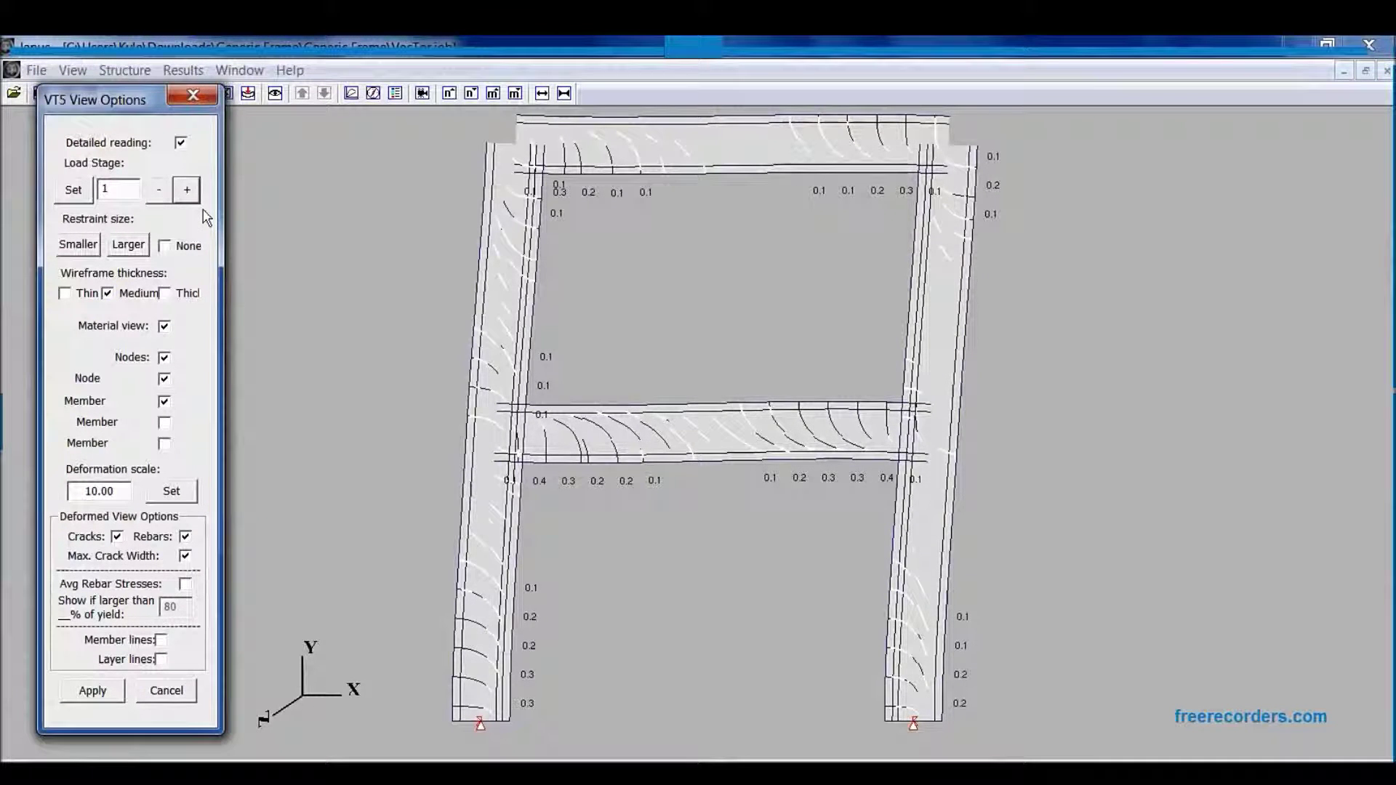
Advance through further load stages and examine crack widths and rebar colours at the beam ends and column bases.
click(191, 194)
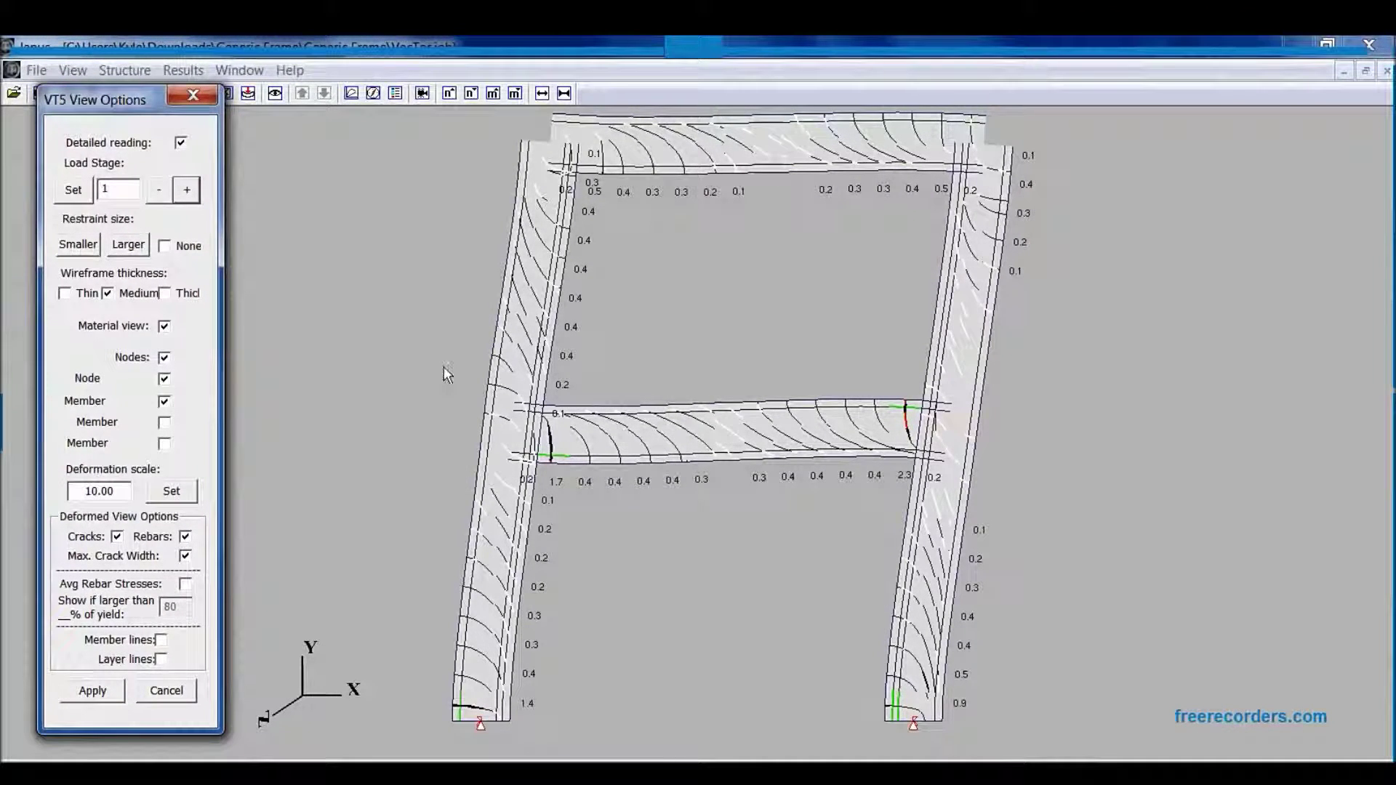
click(197, 202)
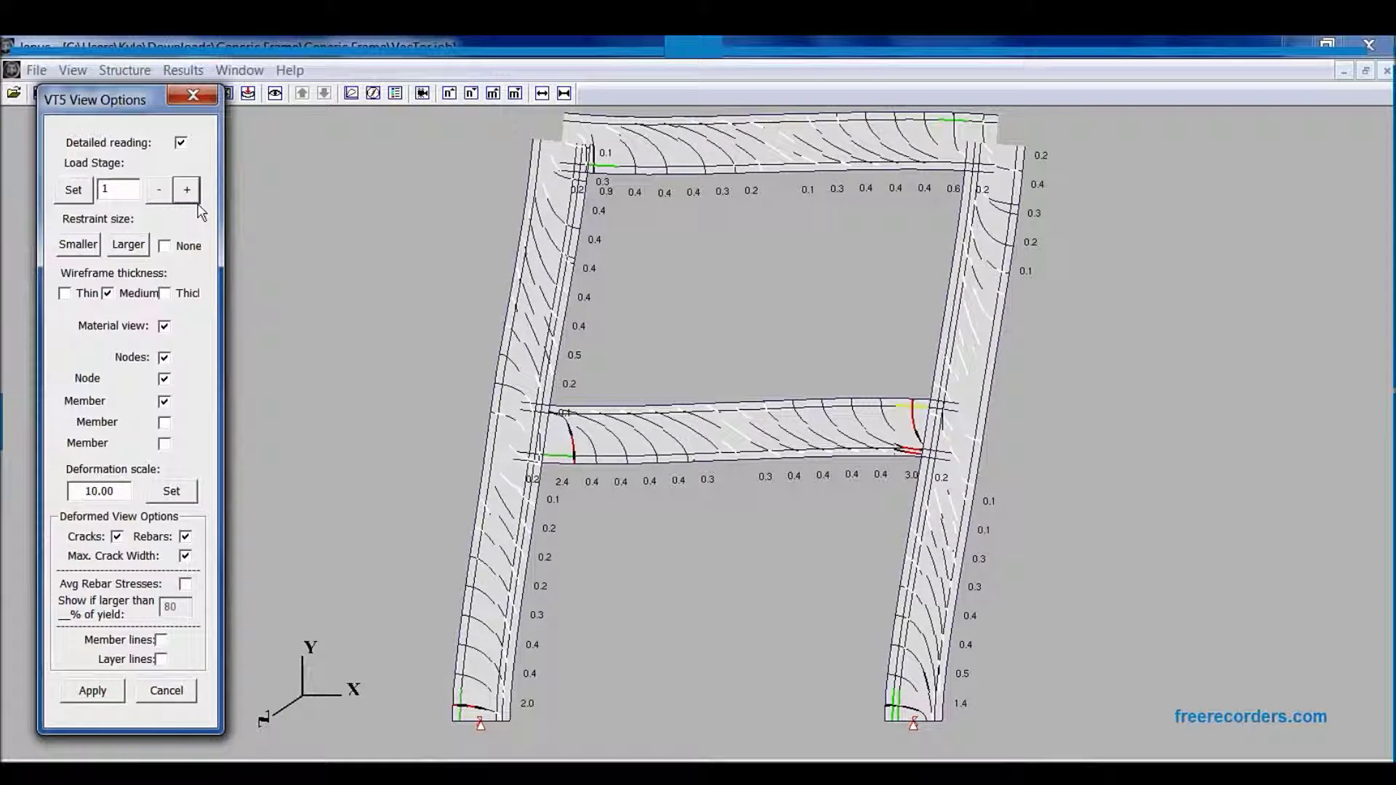
click(197, 203)
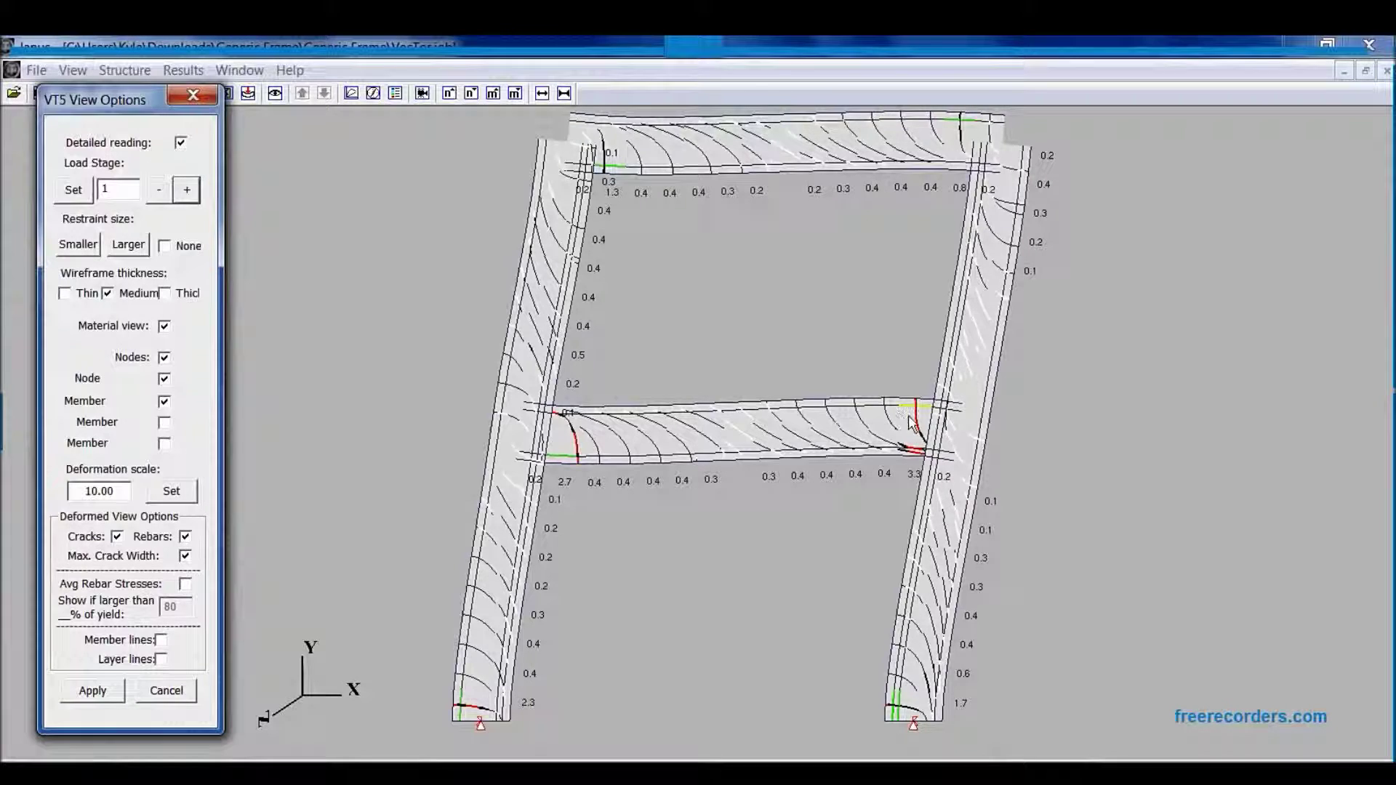
click(197, 201)
click(197, 202)
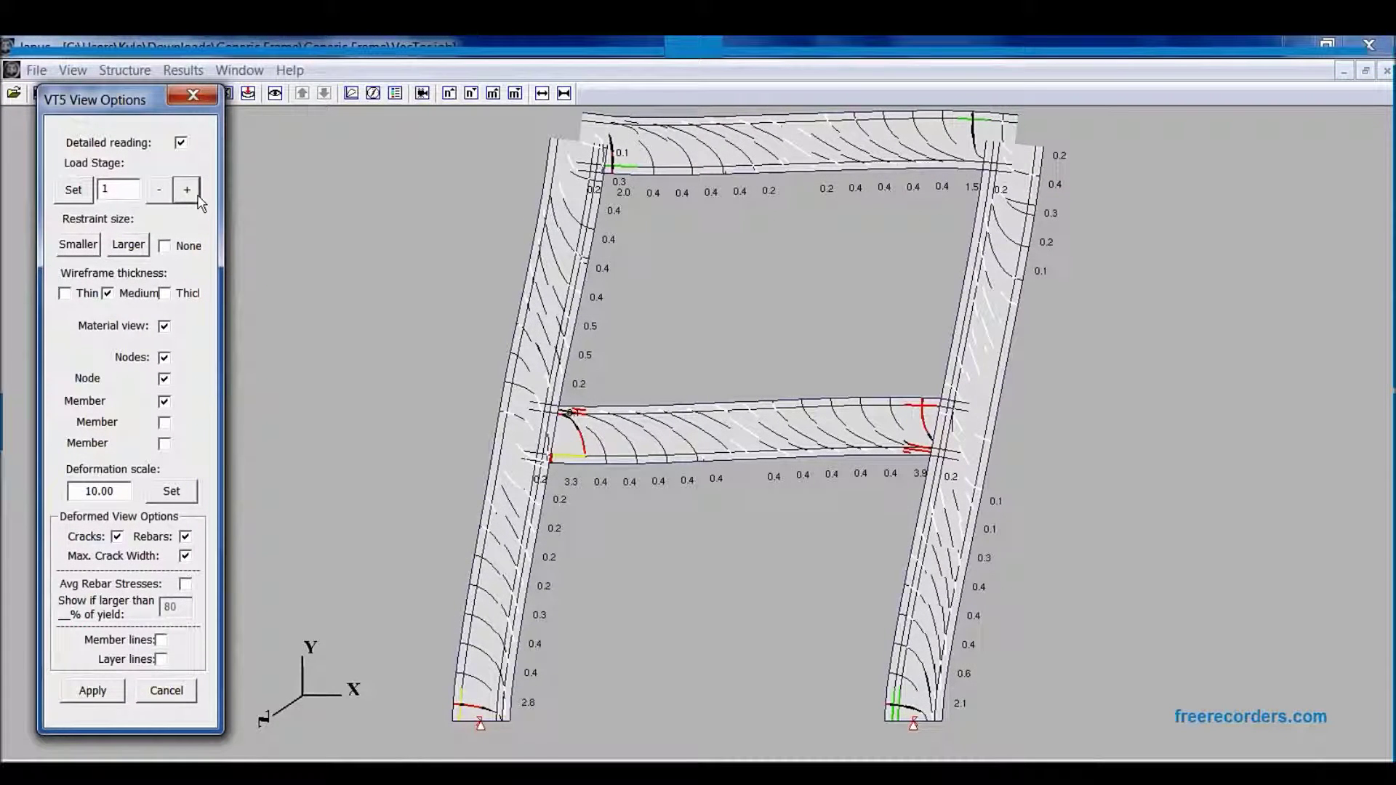
click(198, 198)
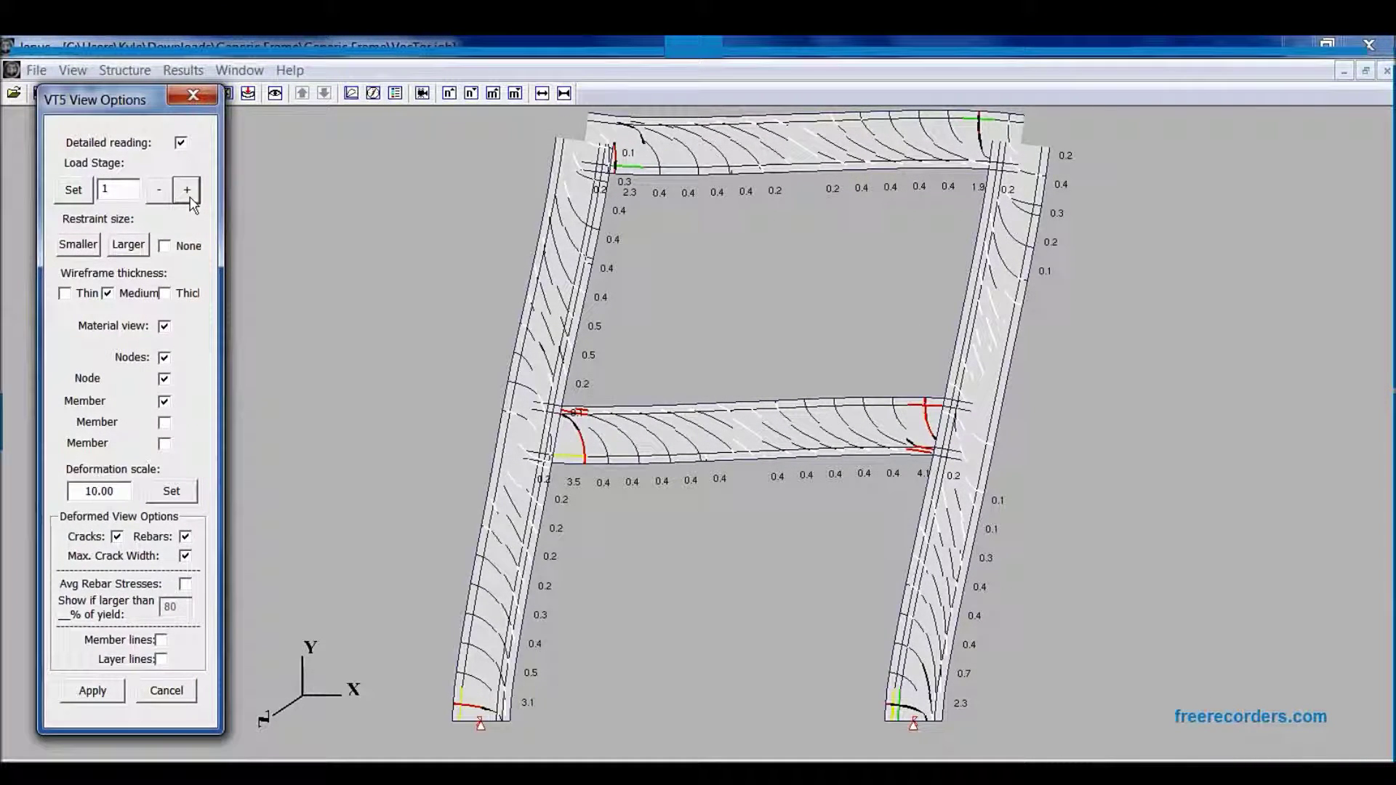
click(190, 197)
click(190, 198)
click(191, 198)
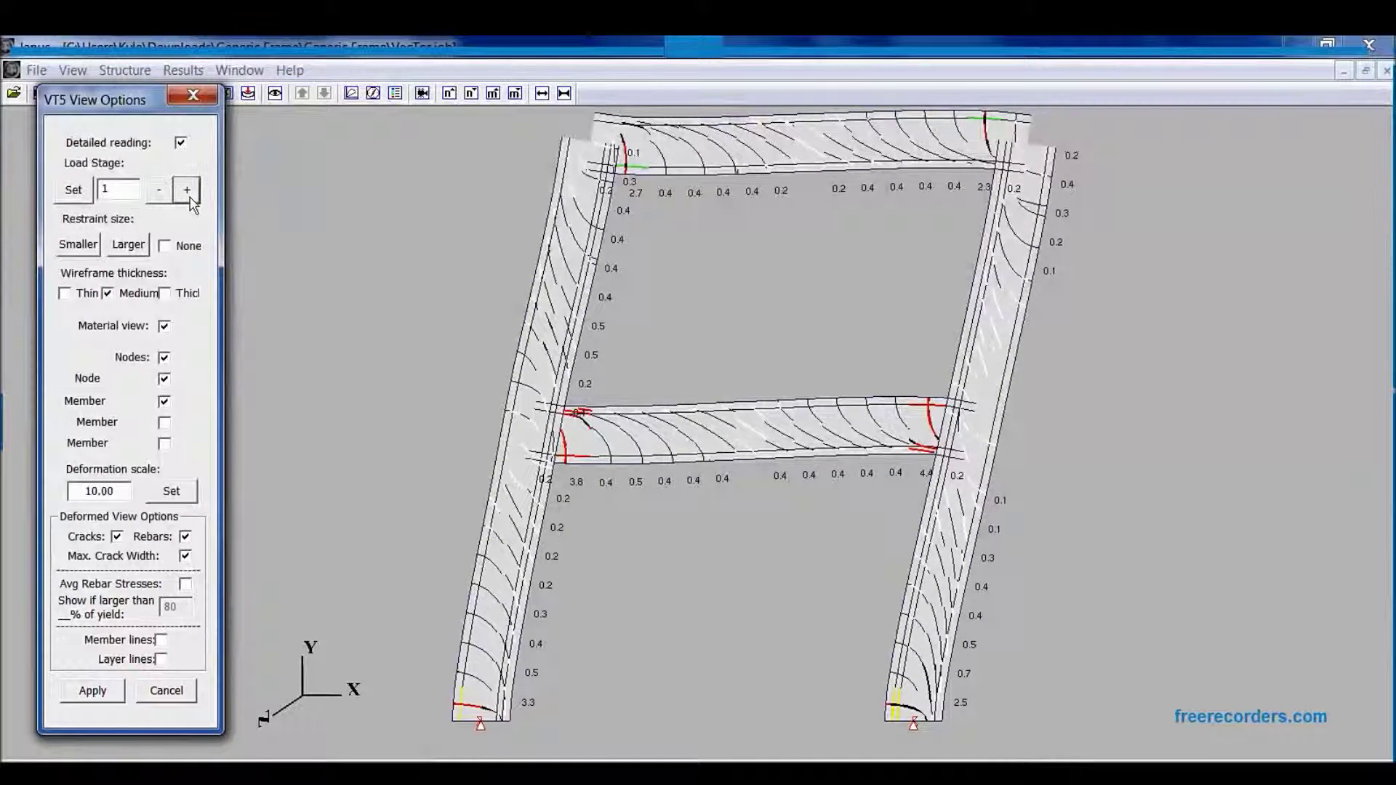
click(190, 198)
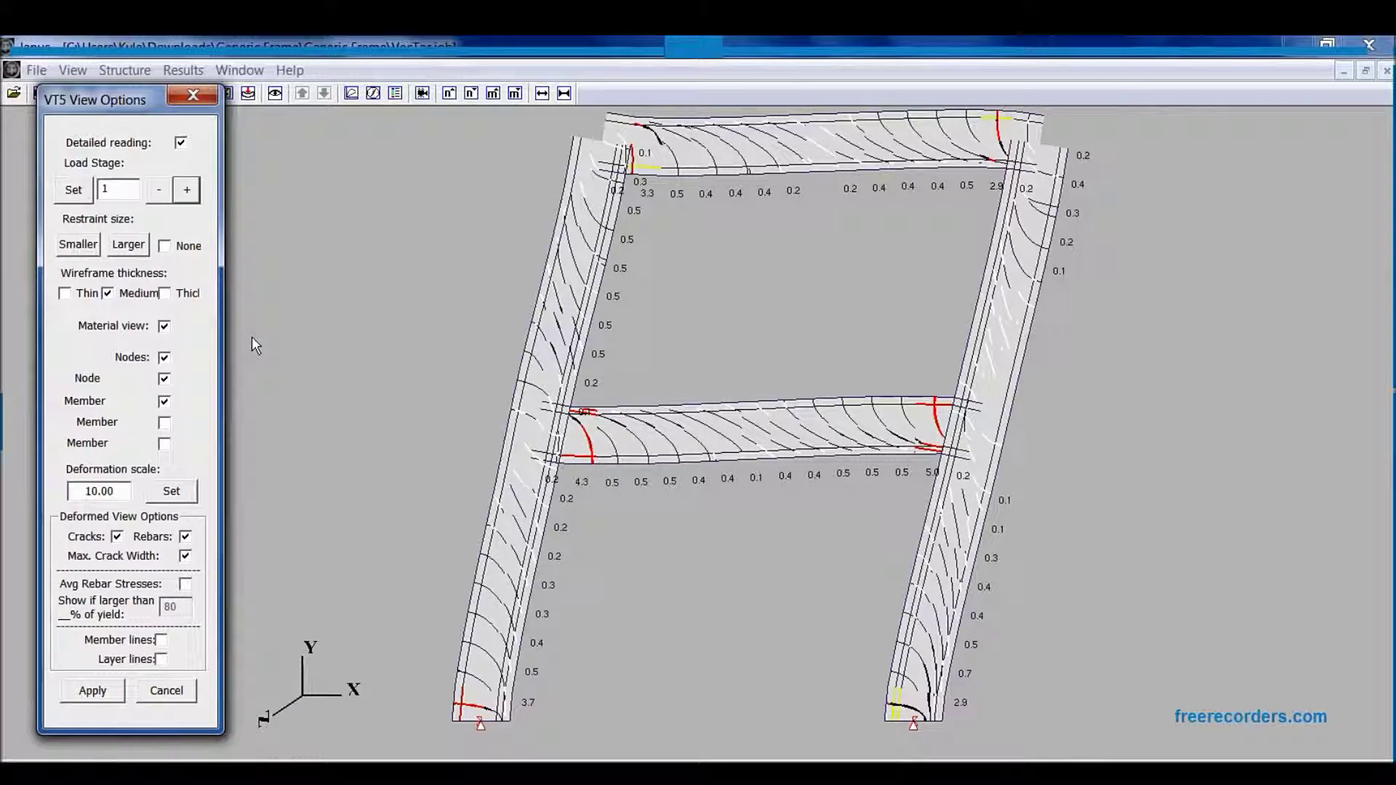
click(201, 204)
click(201, 204)
click(201, 204)
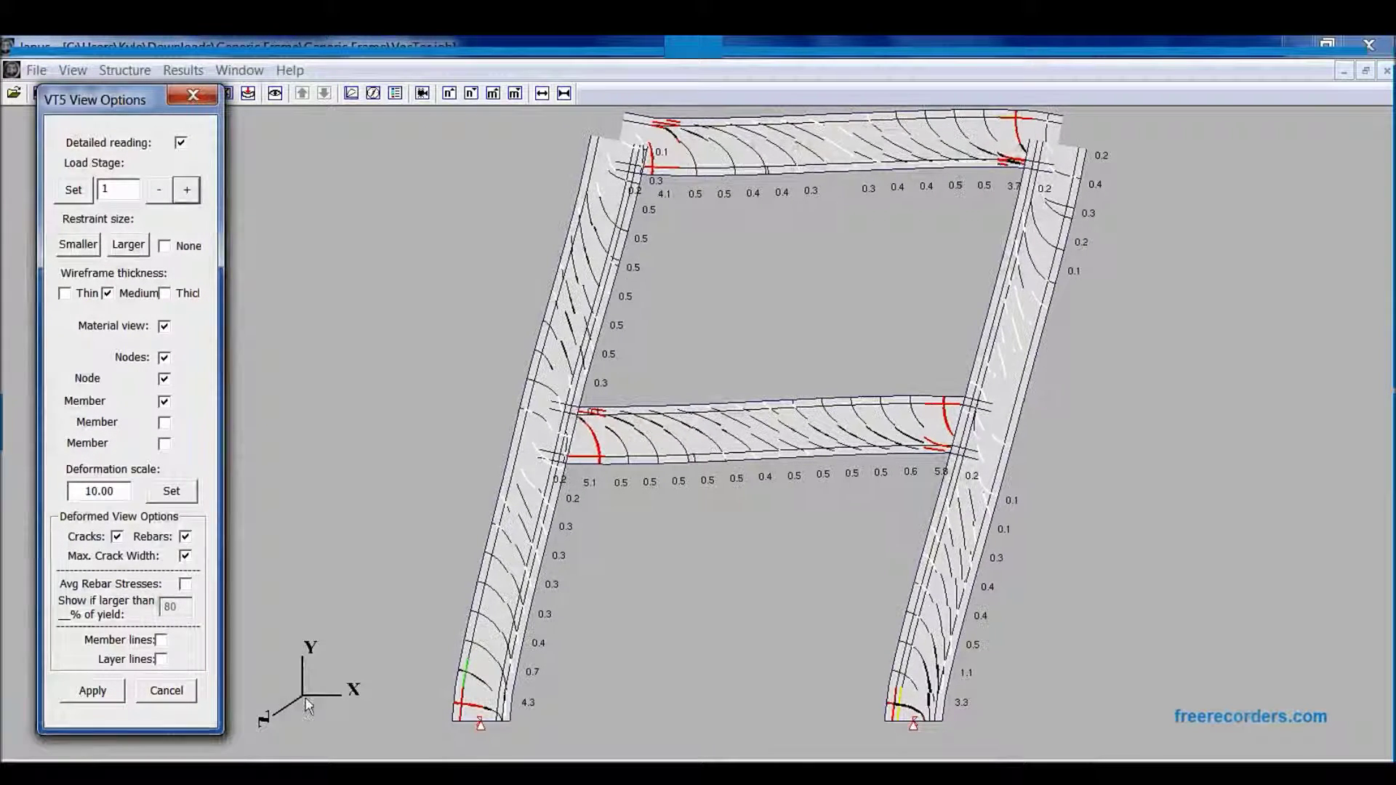
Continue advancing the load stages until the lower beam's failure mechanism is displayed in the deformed frame.
mouse_move(149, 734)
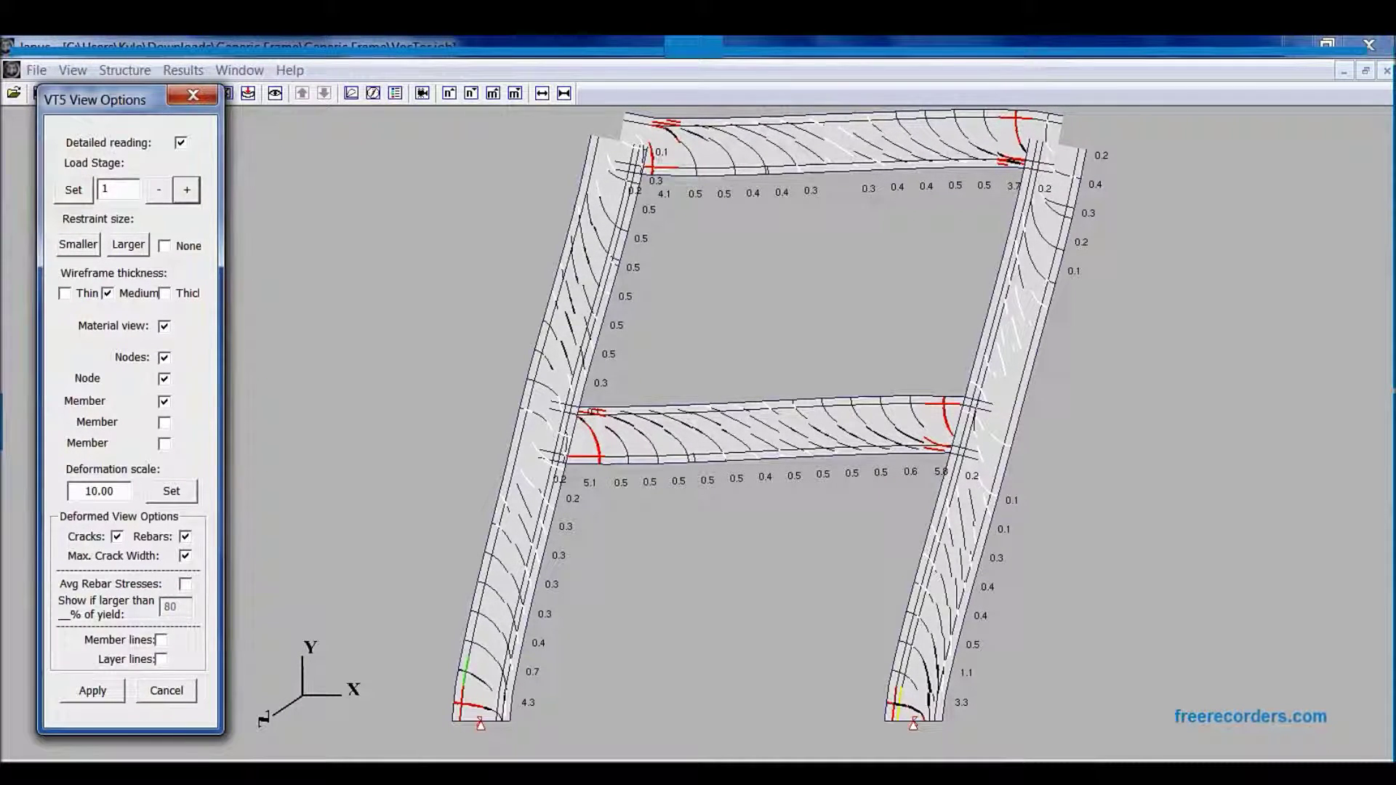
click(196, 199)
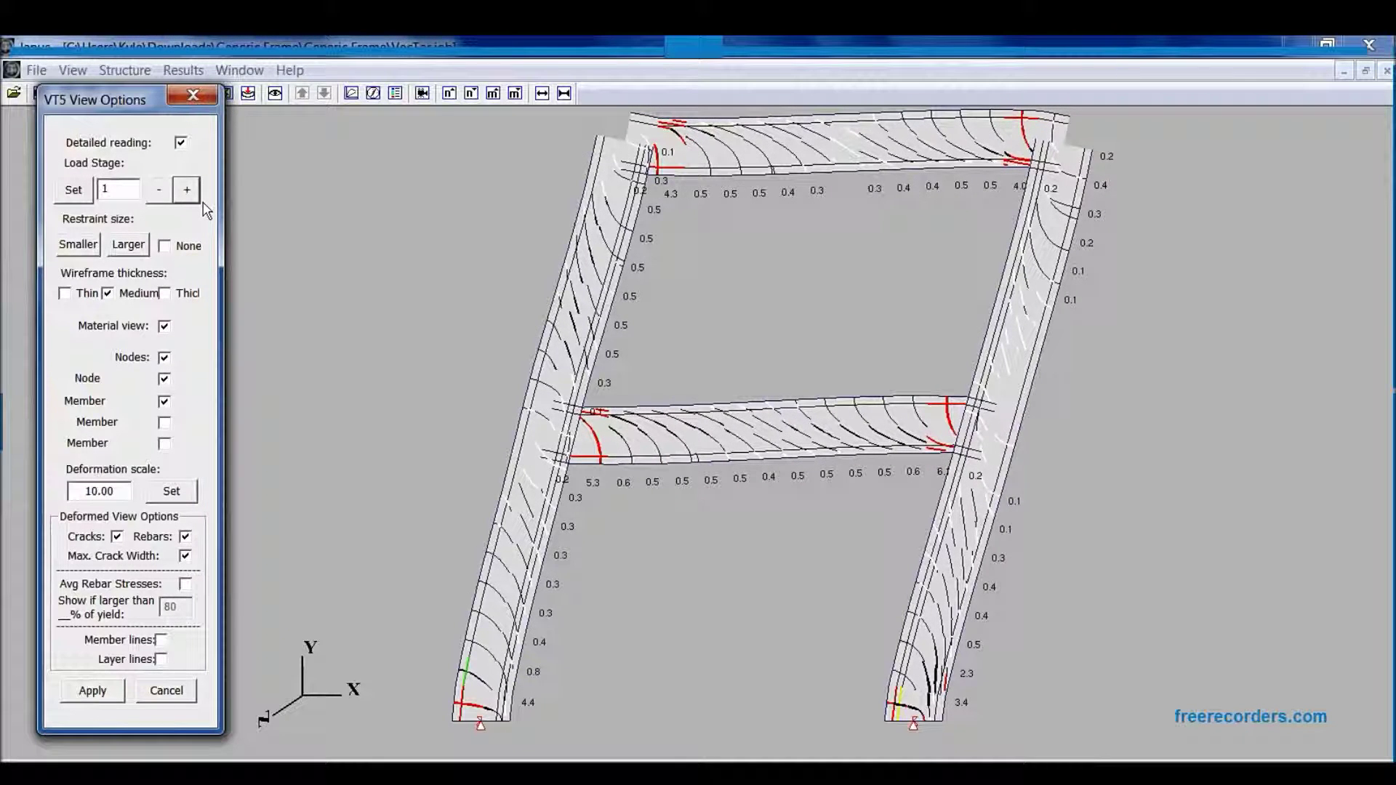
click(201, 202)
click(201, 202)
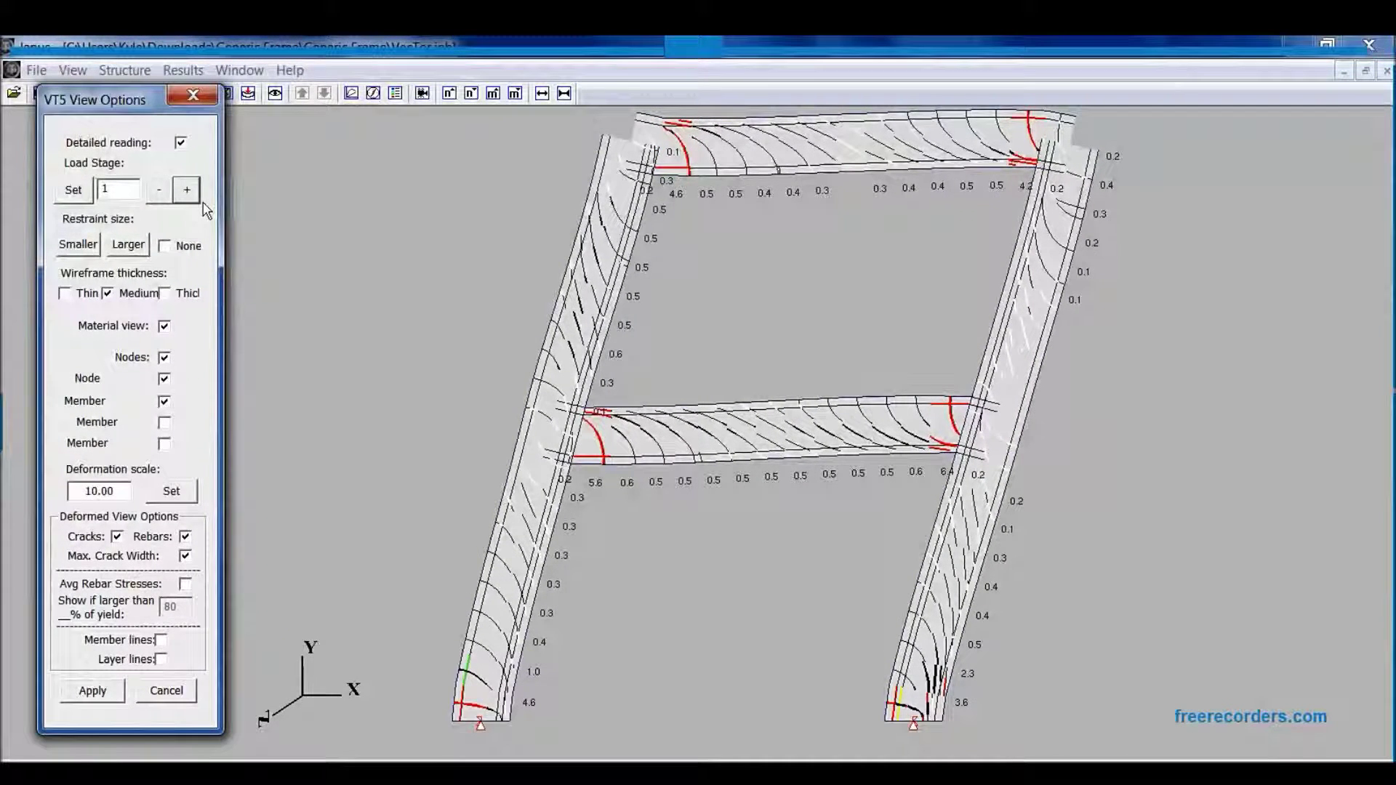
click(202, 203)
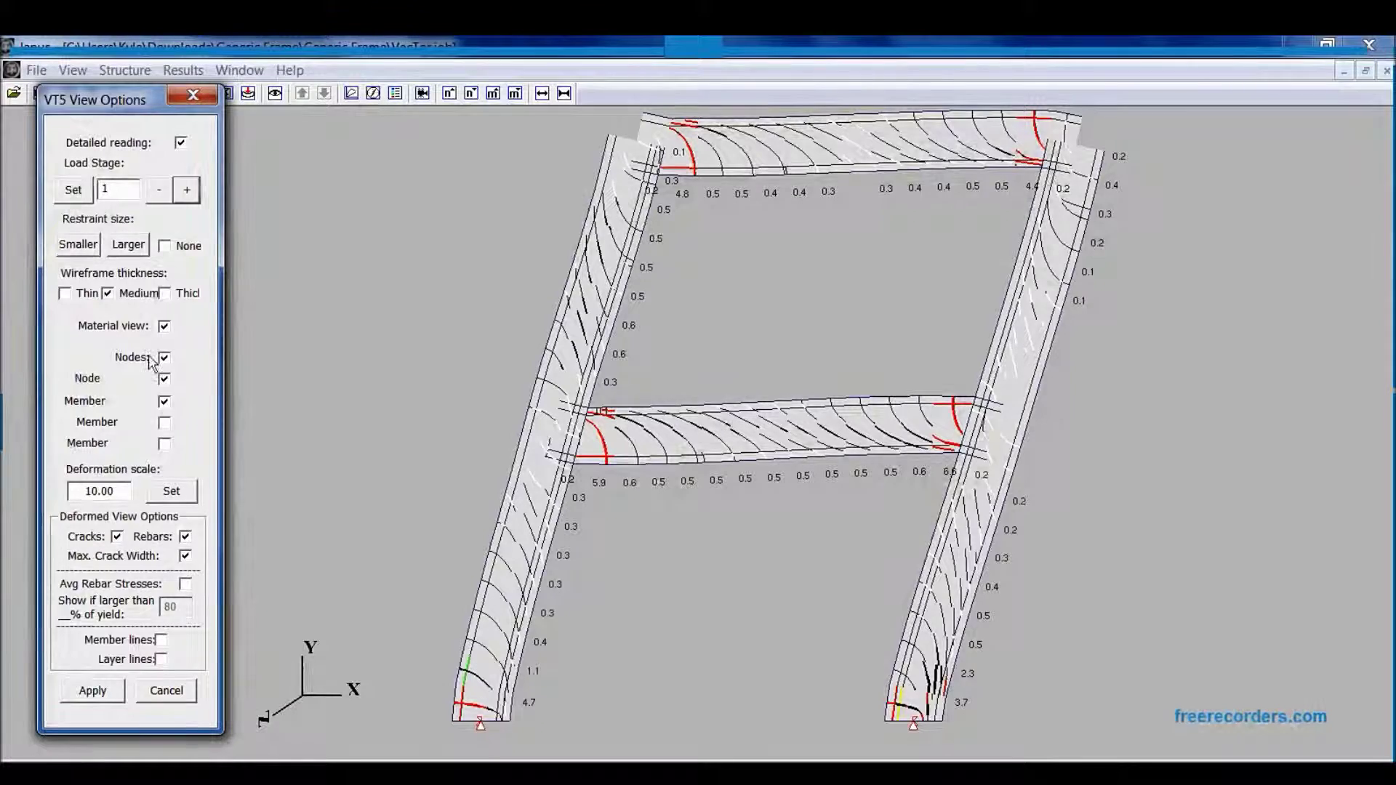
click(192, 203)
click(192, 203)
click(192, 203)
click(192, 203)
click(192, 202)
click(192, 203)
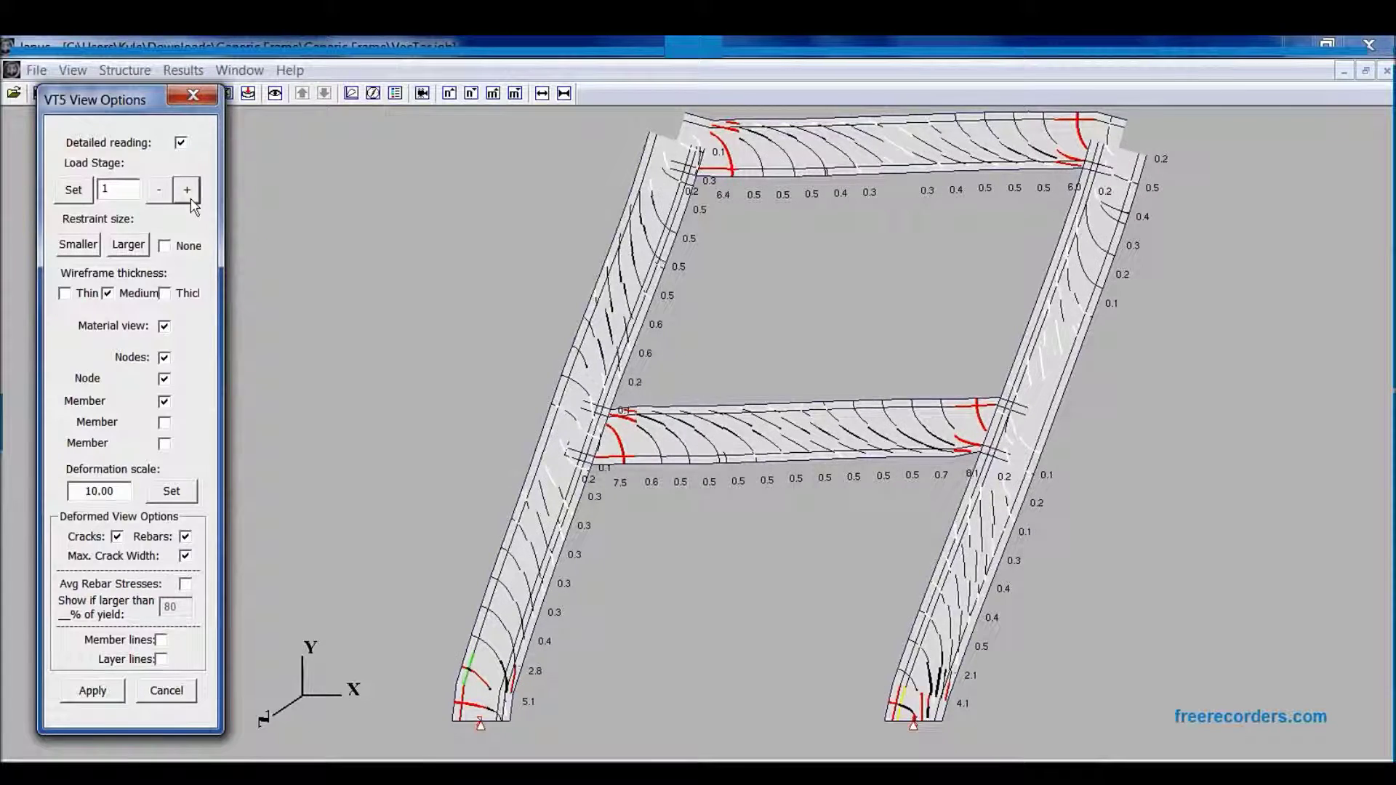
click(192, 203)
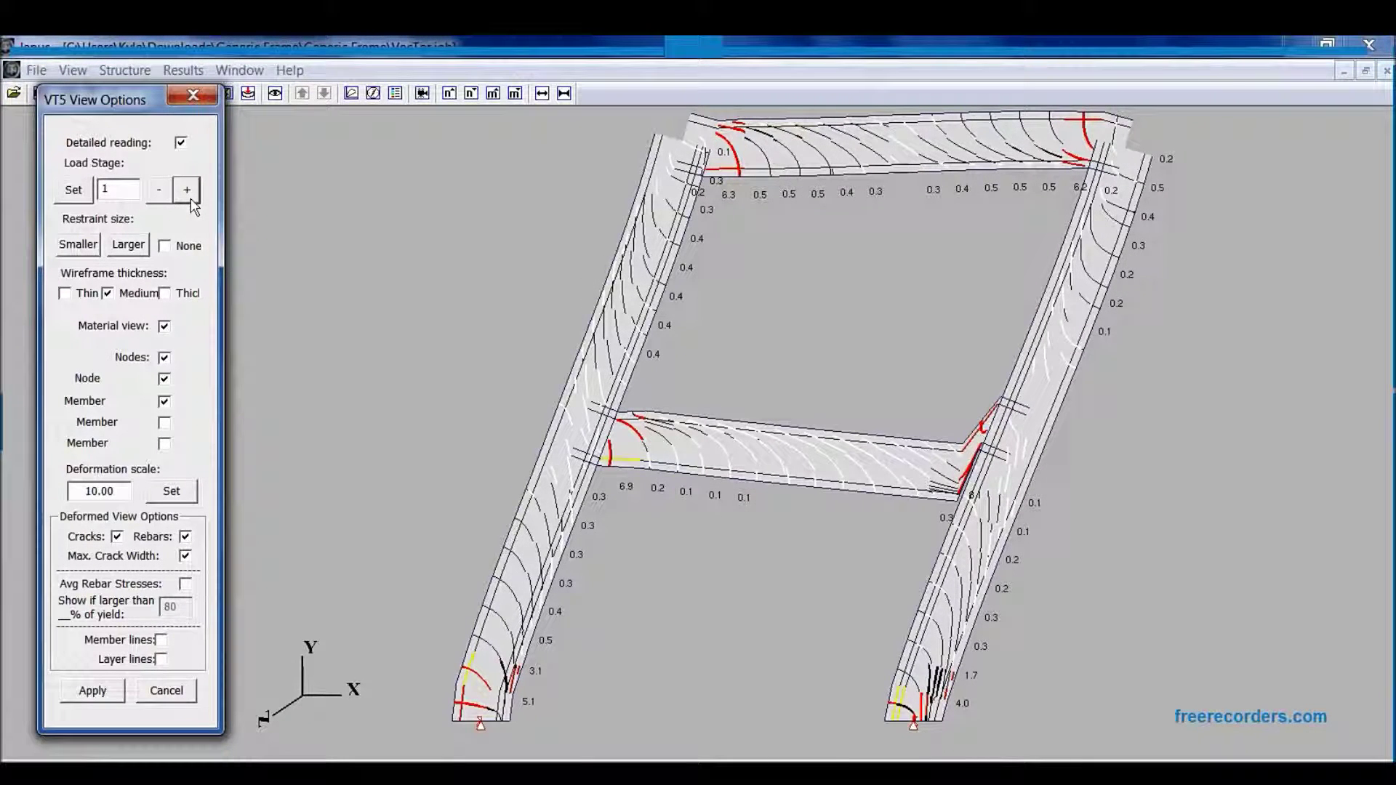